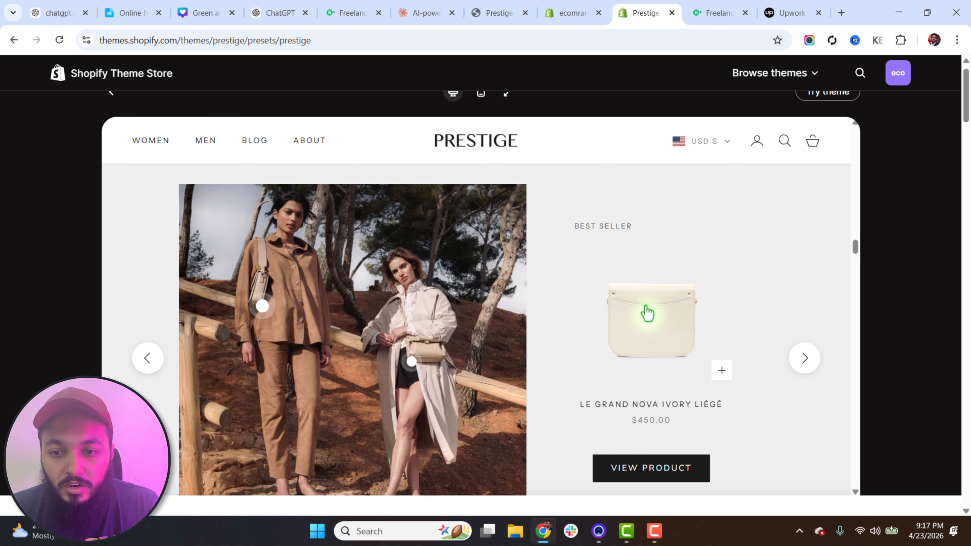
# Step: Examine the Prestige demo home page from the shop-the-look section down to the footer, trying the before/after image slider
pyautogui.moveTo(855, 251); pyautogui.dragTo(857, 304)
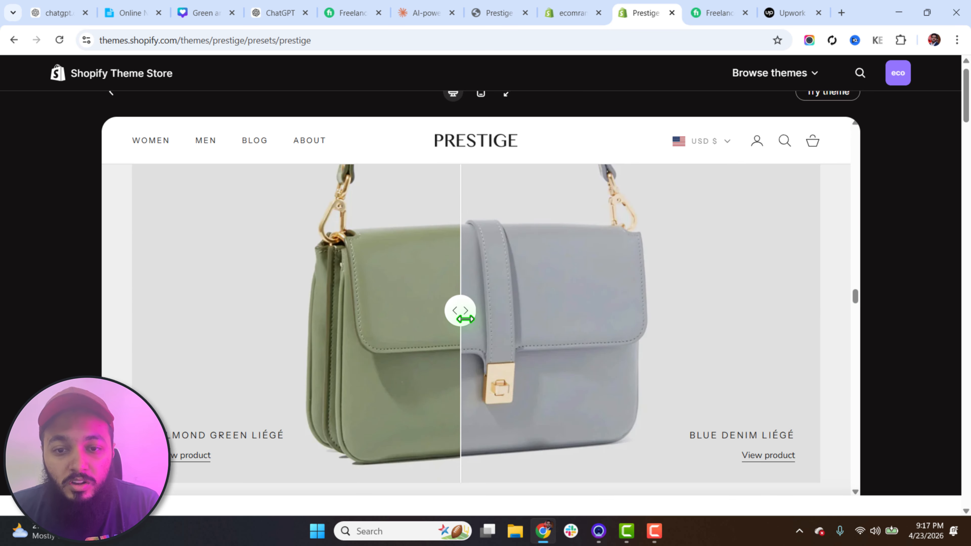
pyautogui.moveTo(465, 319); pyautogui.dragTo(481, 340)
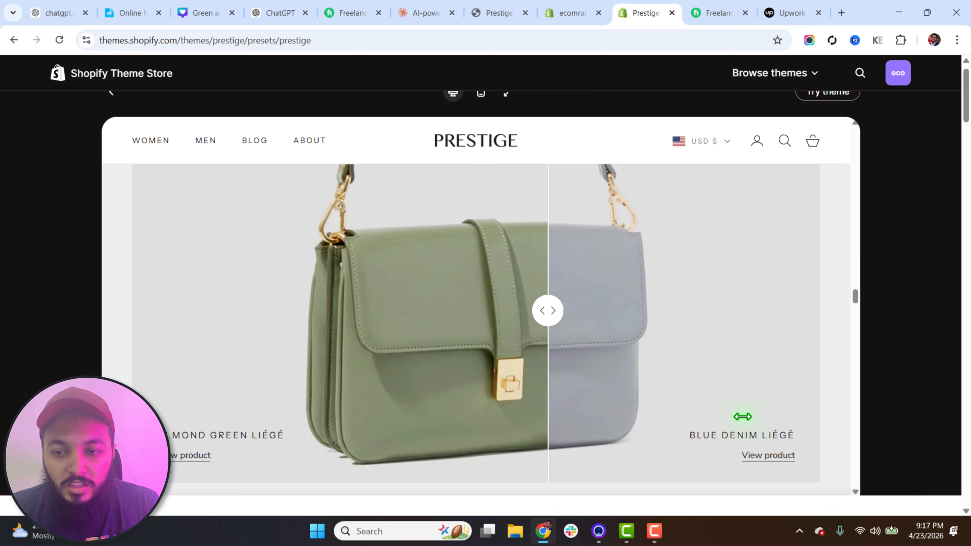
pyautogui.moveTo(858, 296); pyautogui.dragTo(860, 434)
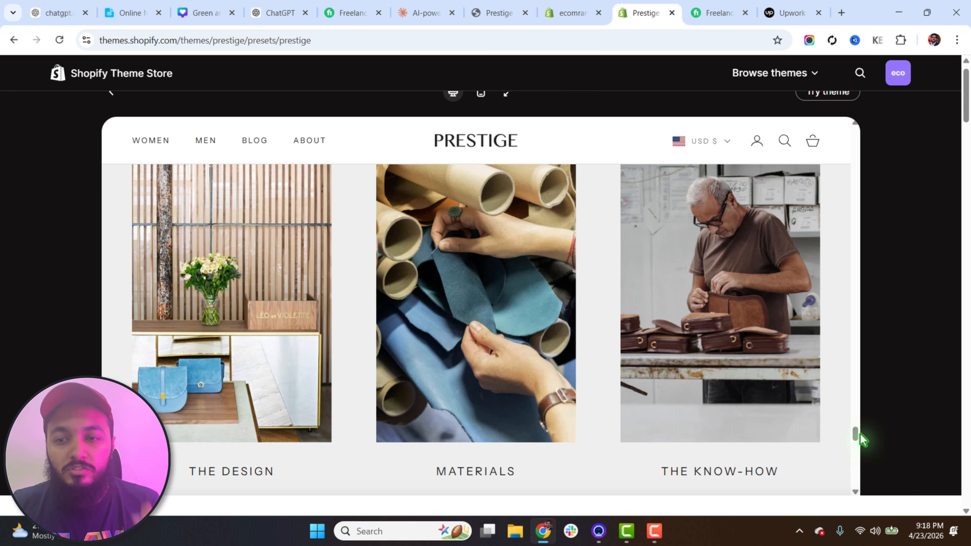
pyautogui.scroll(-10, 850, 448)
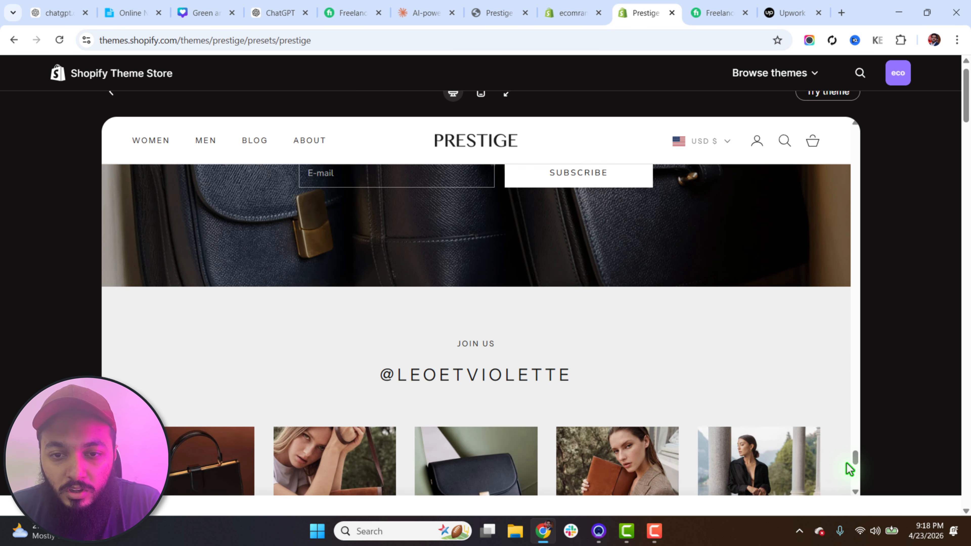
pyautogui.scroll(-4, 847, 463)
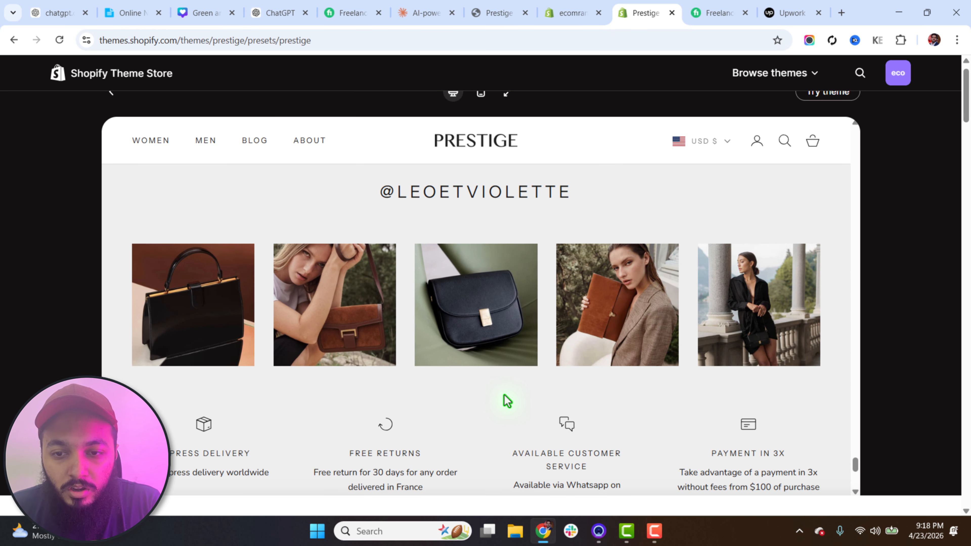
pyautogui.scroll(-5, 482, 413)
pyautogui.scroll(1, 493, 424)
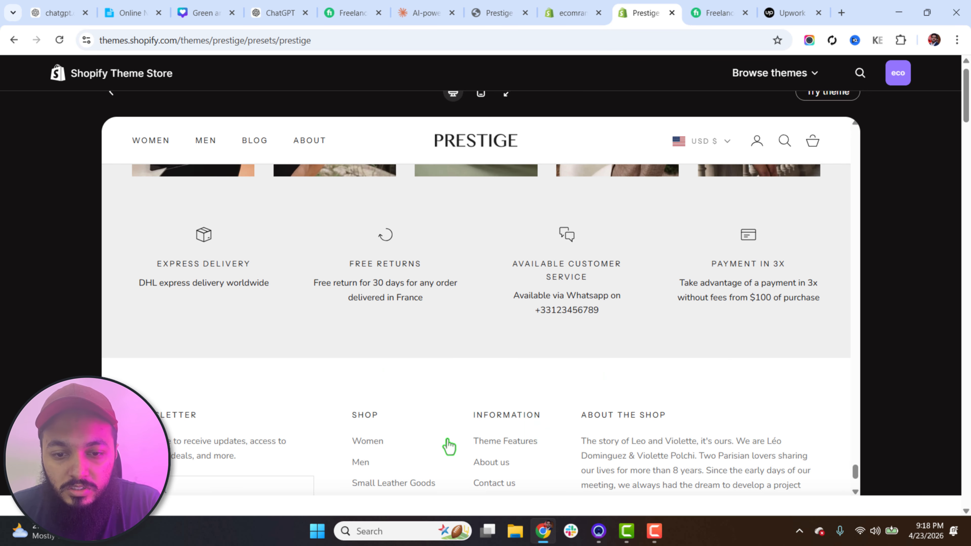
pyautogui.scroll(-3, 463, 435)
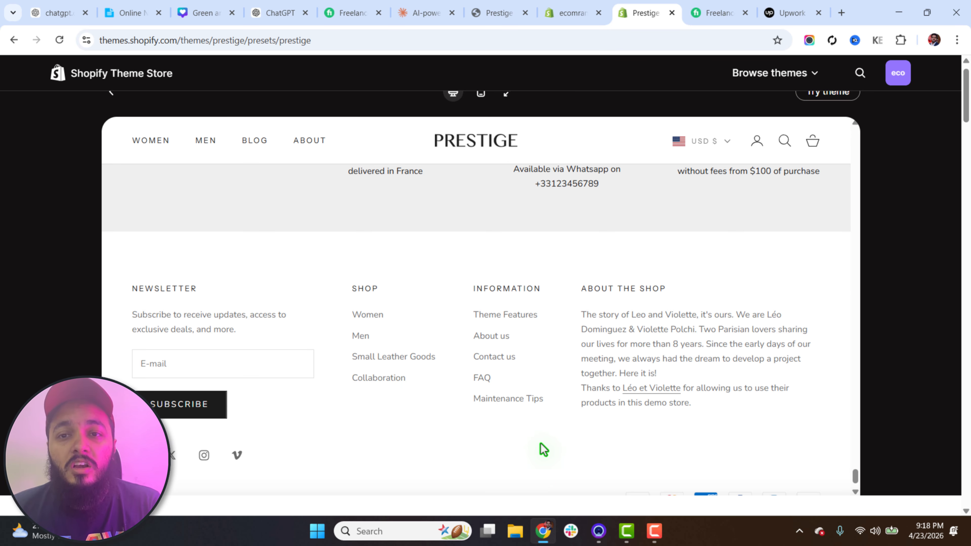
# Step: Check the Prestige tutorial outline, and review the theme's features and presets on its Theme Store page
pyautogui.click(495, 14)
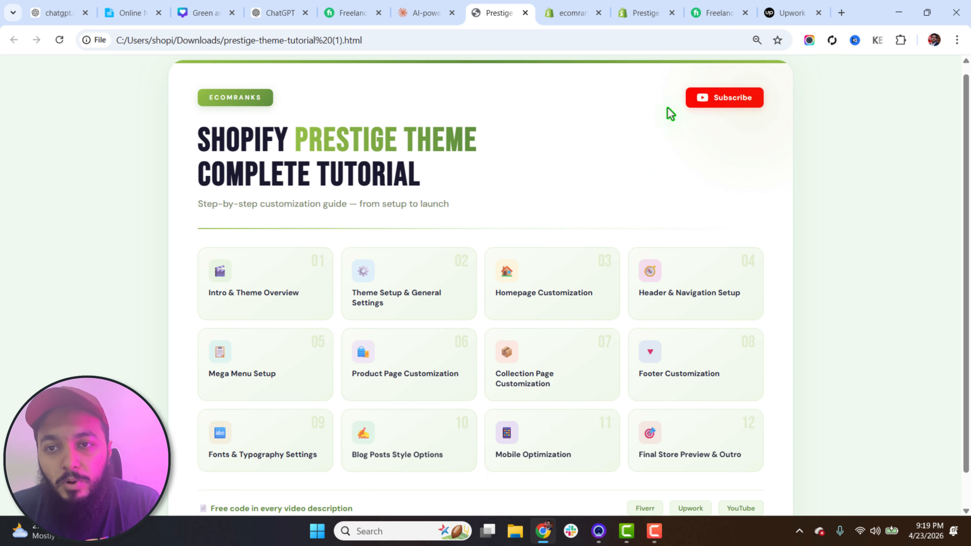
pyautogui.click(653, 7)
pyautogui.scroll(-15, 886, 319)
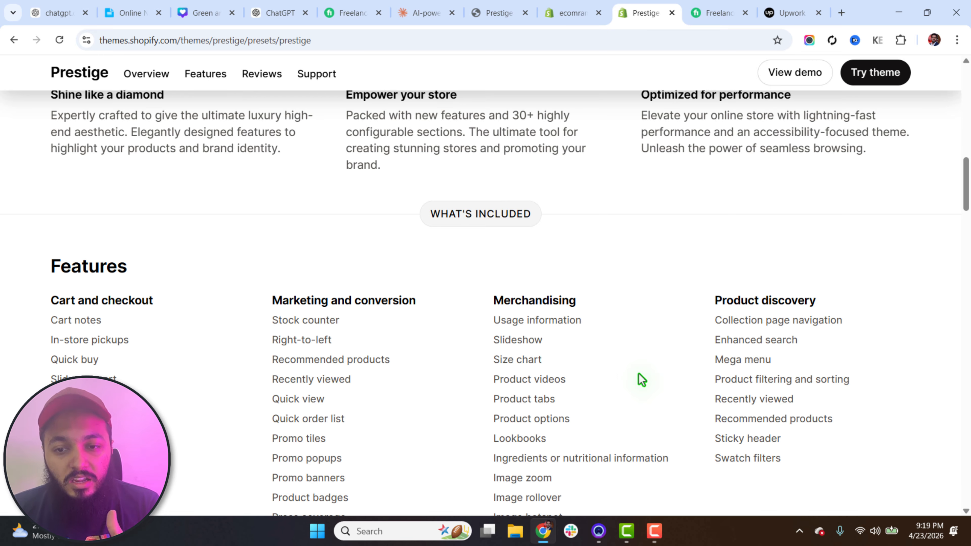
pyautogui.scroll(-10, 640, 380)
pyautogui.scroll(-6, 640, 379)
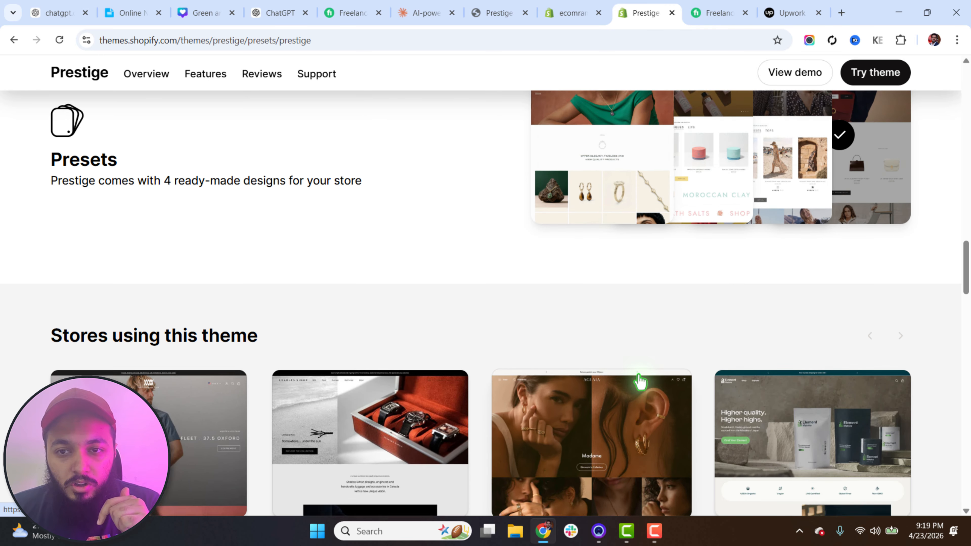
pyautogui.scroll(2, 360, 352)
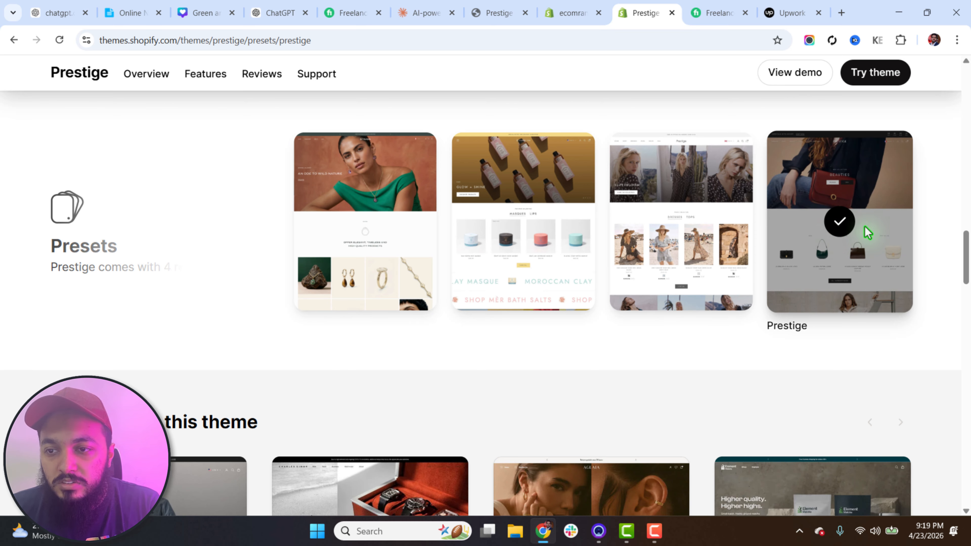
# Step: View the Prestige preset's preview on the theme page
pyautogui.click(834, 253)
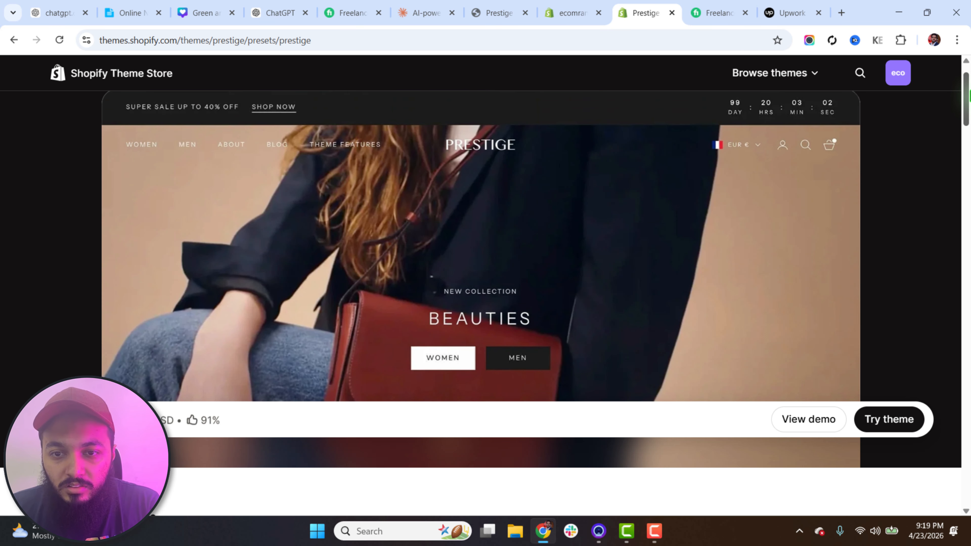
pyautogui.scroll(-3, 407, 256)
pyautogui.scroll(3, 412, 260)
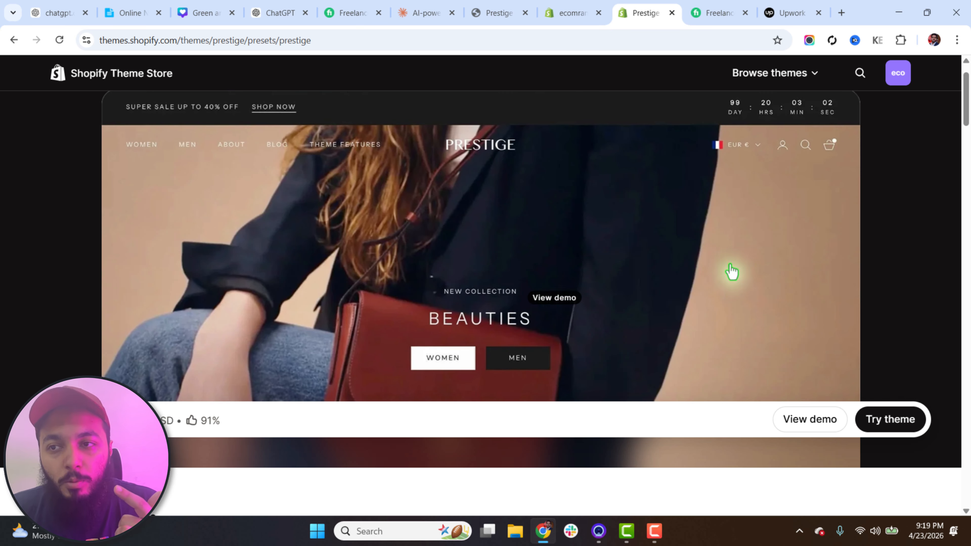
# Step: Open the Vogue preset's demo and look through its home page down to the blog posts
pyautogui.moveTo(968, 93); pyautogui.dragTo(969, 255)
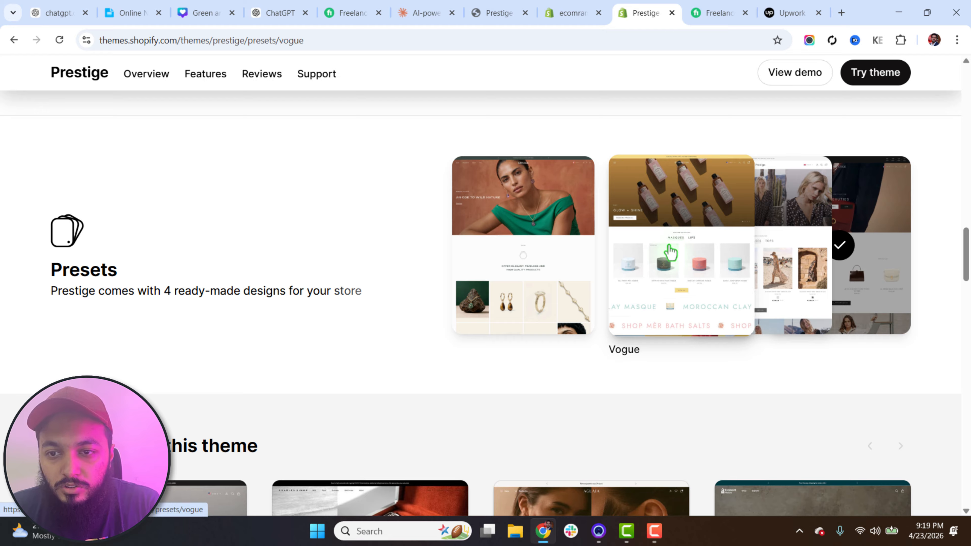
pyautogui.click(669, 252)
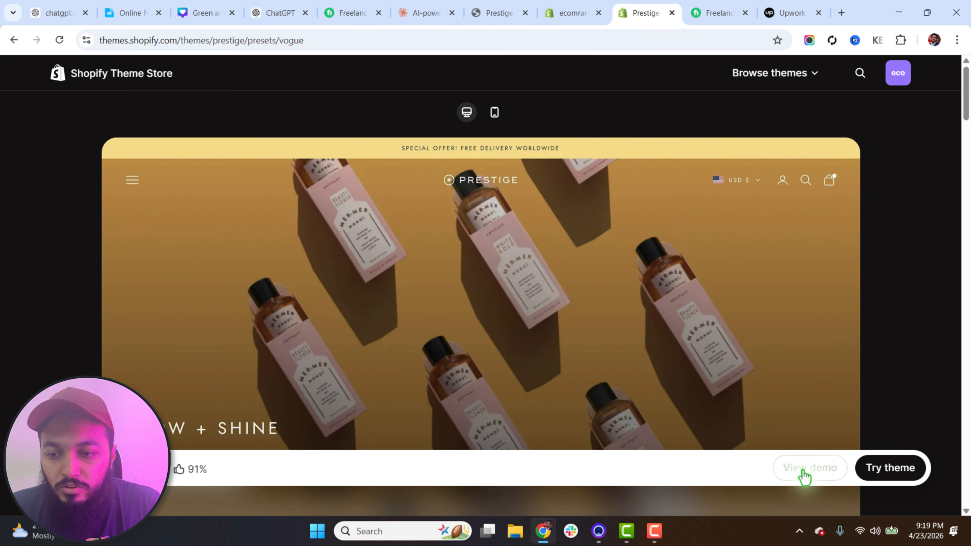
pyautogui.click(803, 474)
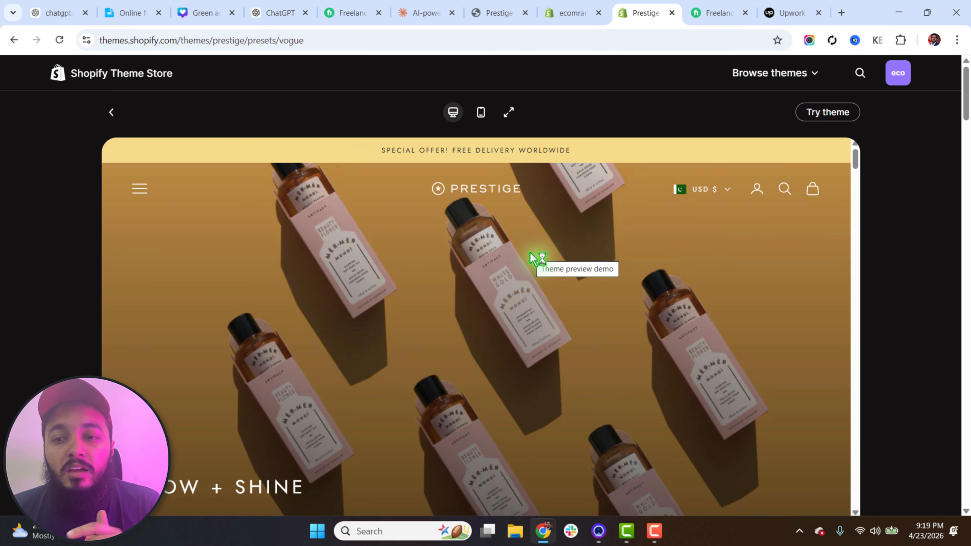
pyautogui.moveTo(854, 162); pyautogui.dragTo(851, 452)
pyautogui.click(817, 312)
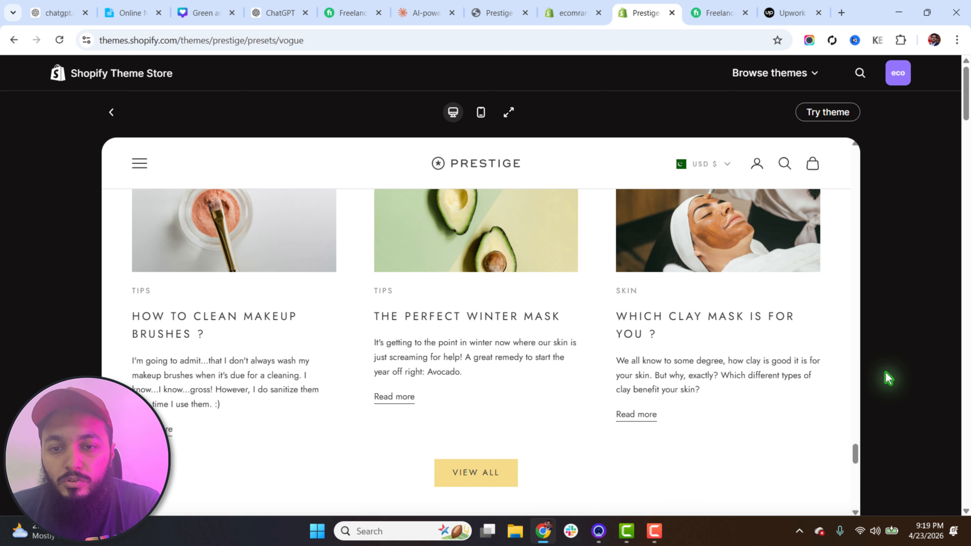
# Step: Switch back to the Prestige preset, open its demo and dismiss the newsletter signup popup
pyautogui.scroll(-10, 886, 379)
pyautogui.scroll(-8, 887, 377)
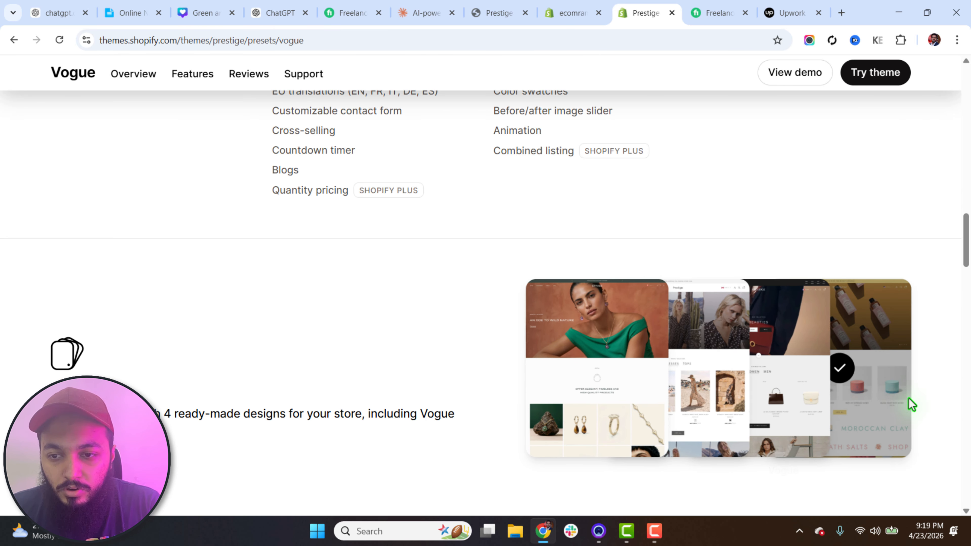
pyautogui.click(731, 384)
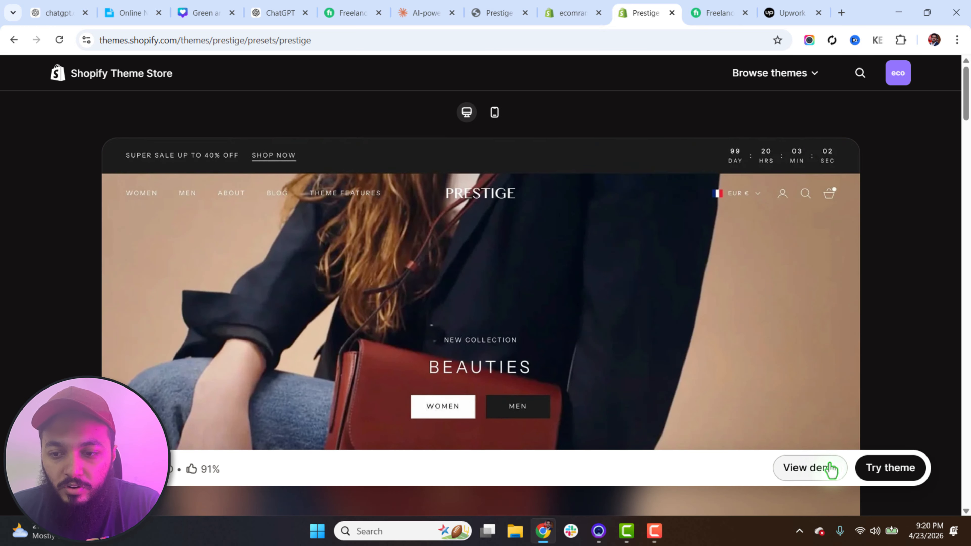
pyautogui.click(817, 473)
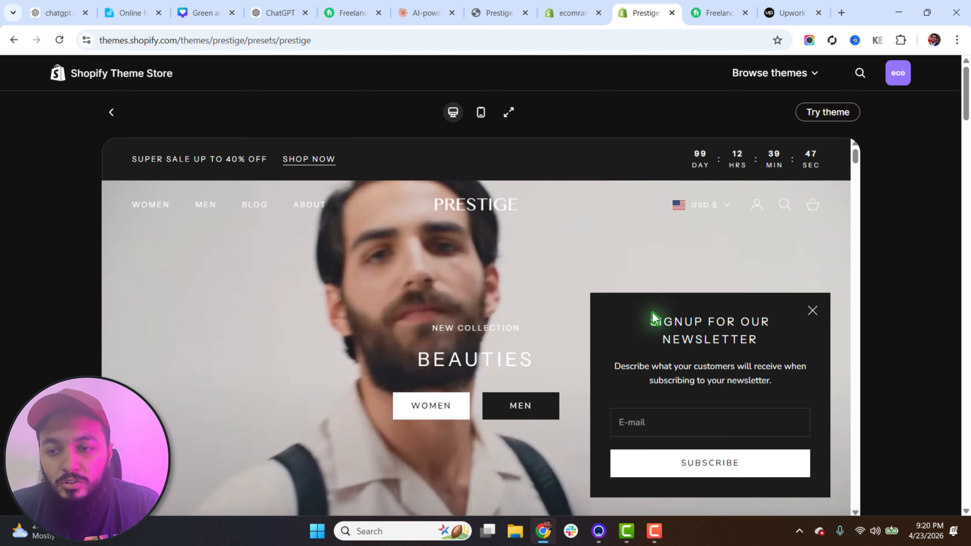
pyautogui.click(813, 311)
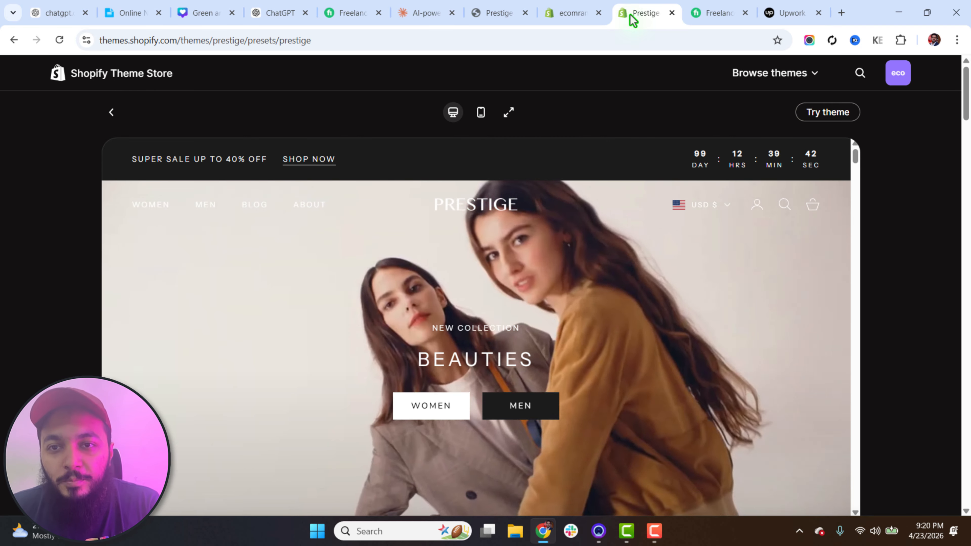
# Step: Visit the Theme Store from the Themes page of the Shopify admin and open its theme search
pyautogui.click(582, 8)
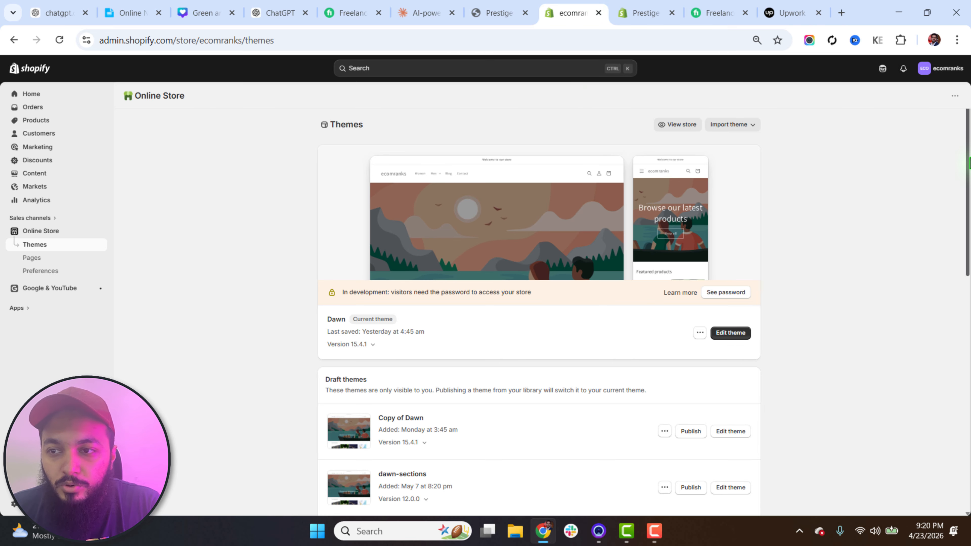
pyautogui.scroll(-15, 583, 102)
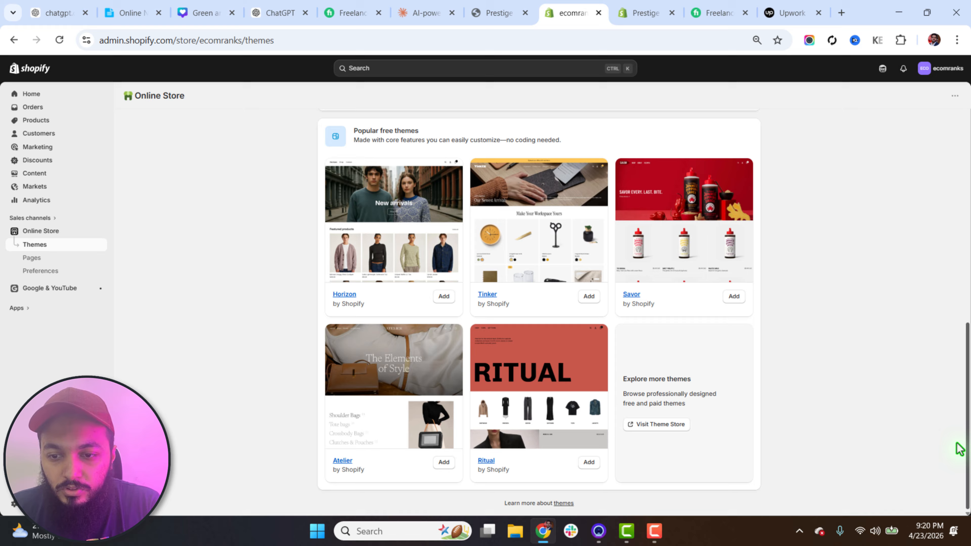
pyautogui.click(659, 427)
pyautogui.click(659, 15)
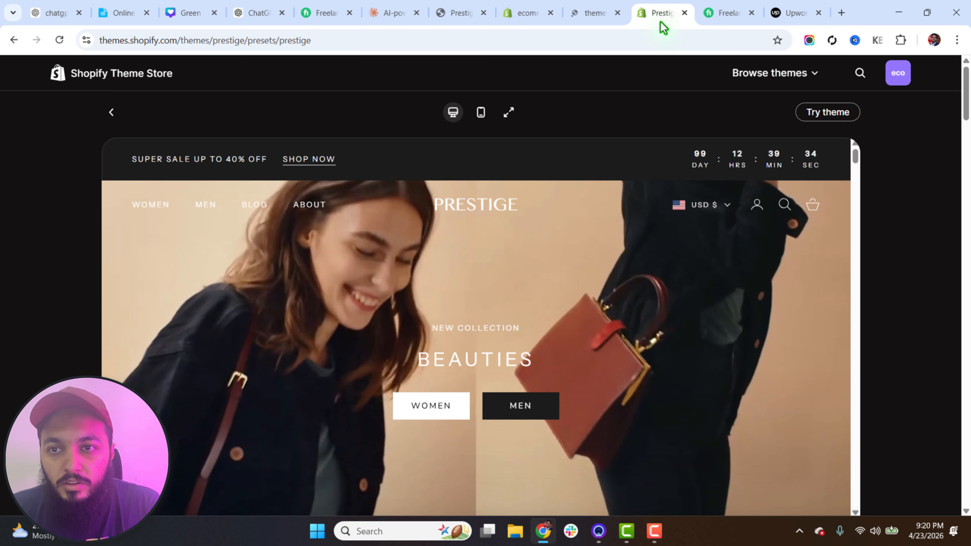
pyautogui.click(600, 13)
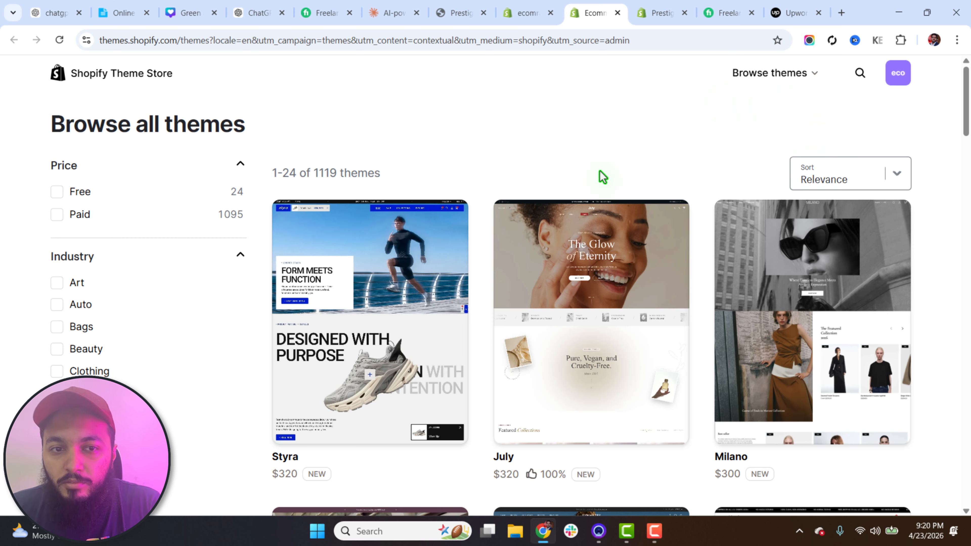
pyautogui.click(860, 73)
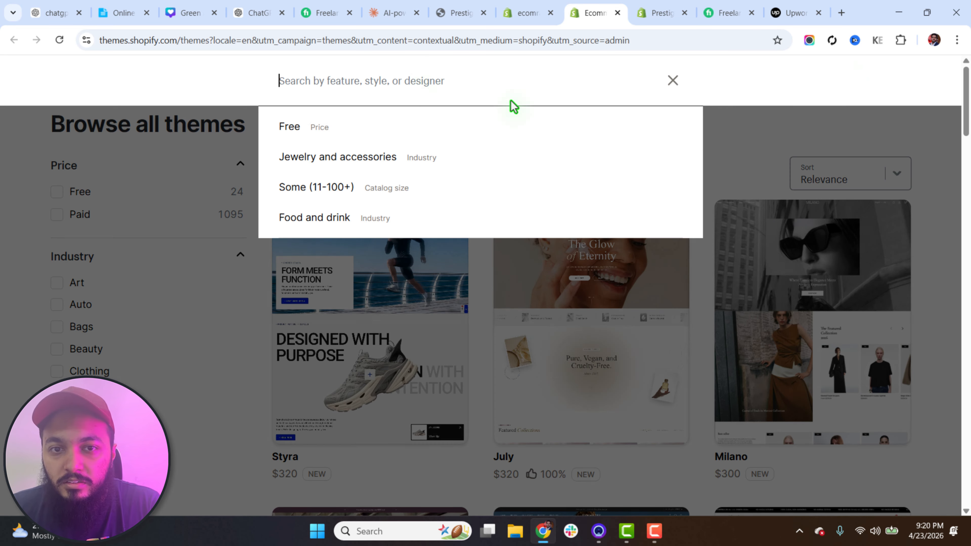
# Step: Add the Prestige theme to the store as a trial and open it in the theme editor
pyautogui.click(650, 11)
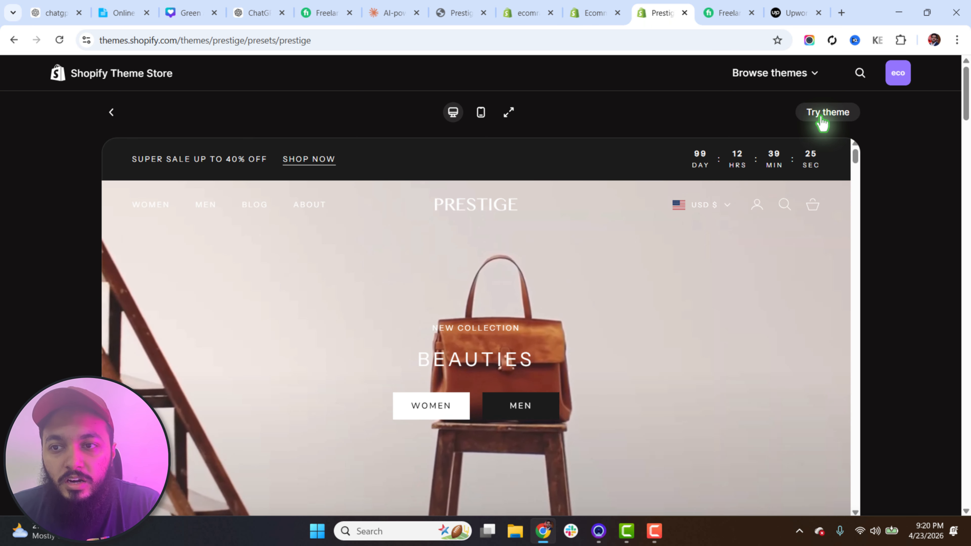
pyautogui.click(824, 120)
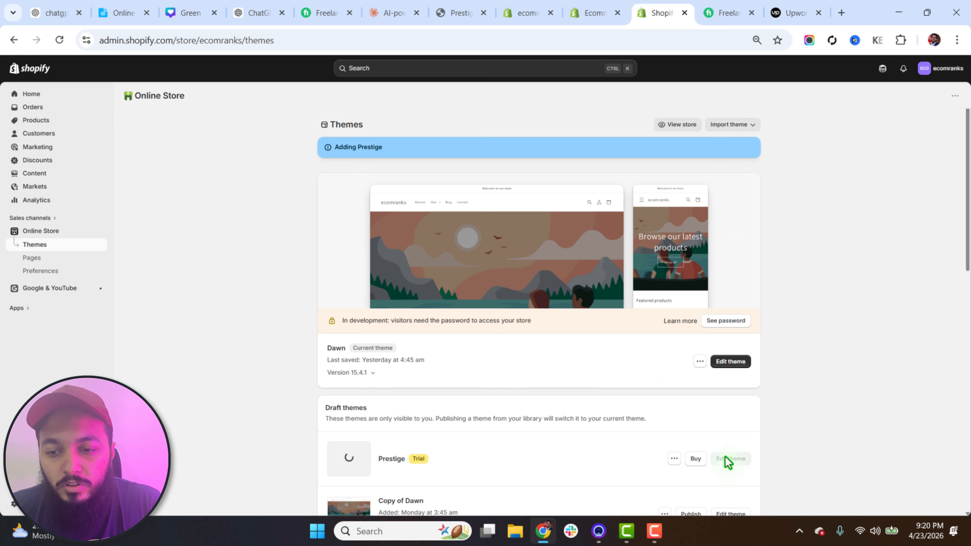
pyautogui.scroll(-5, 830, 346)
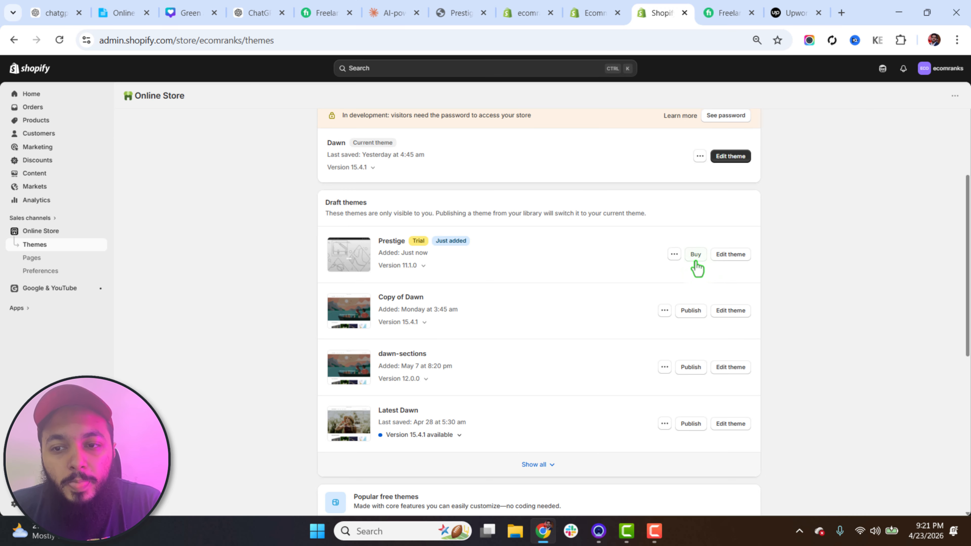
pyautogui.click(731, 255)
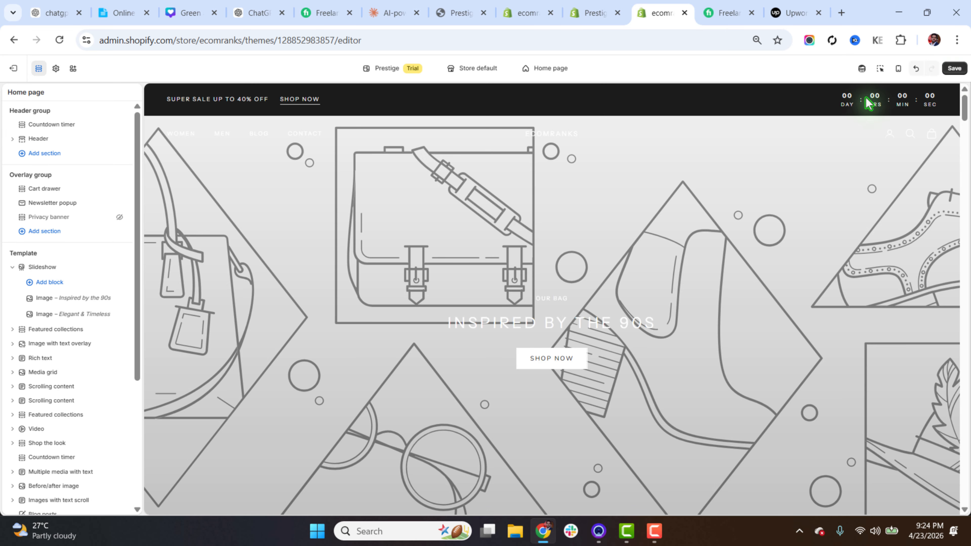
# Step: Compare the home page sections of the Prestige trial in the theme editor with those of the Theme Store demo
pyautogui.moveTo(967, 109); pyautogui.dragTo(968, 197)
pyautogui.scroll(-15, 533, 379)
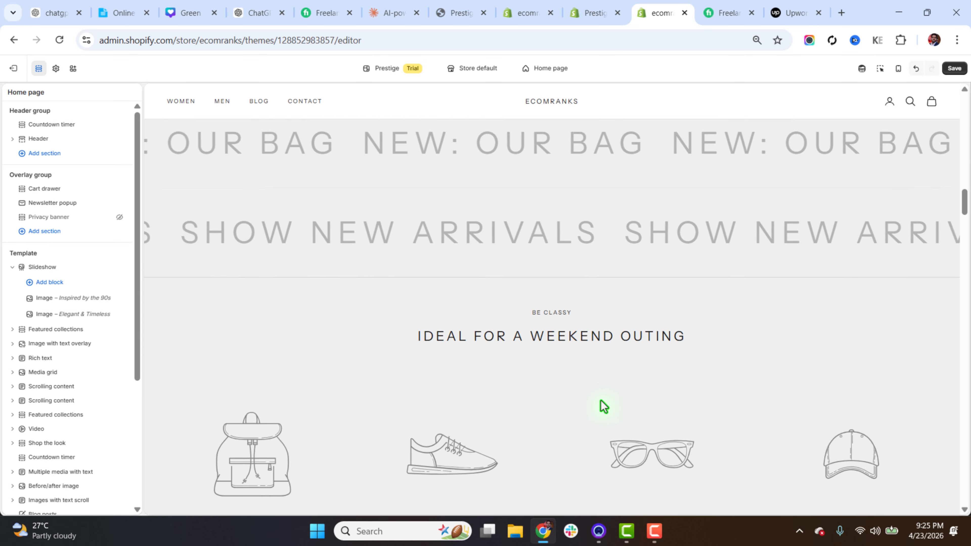
pyautogui.scroll(-5, 570, 383)
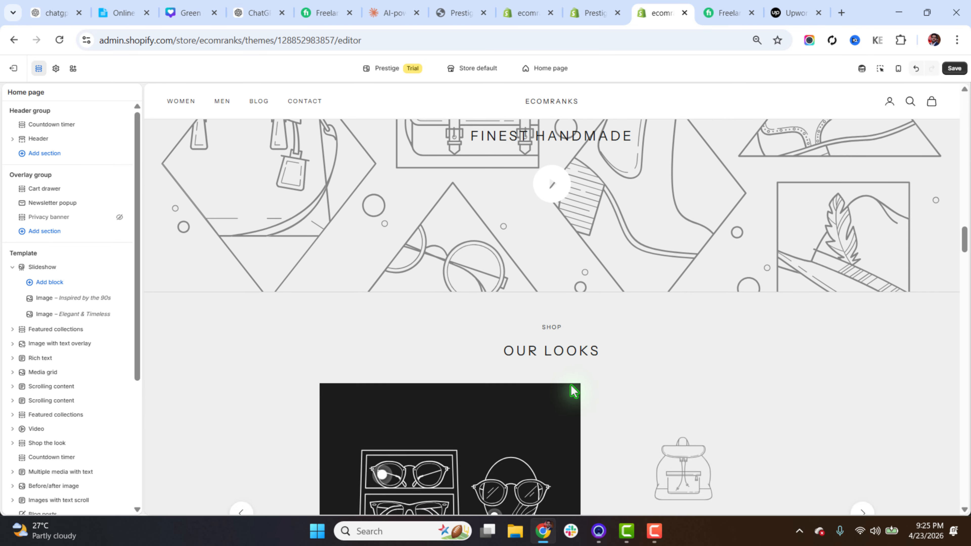
pyautogui.click(579, 13)
pyautogui.scroll(-3, 627, 351)
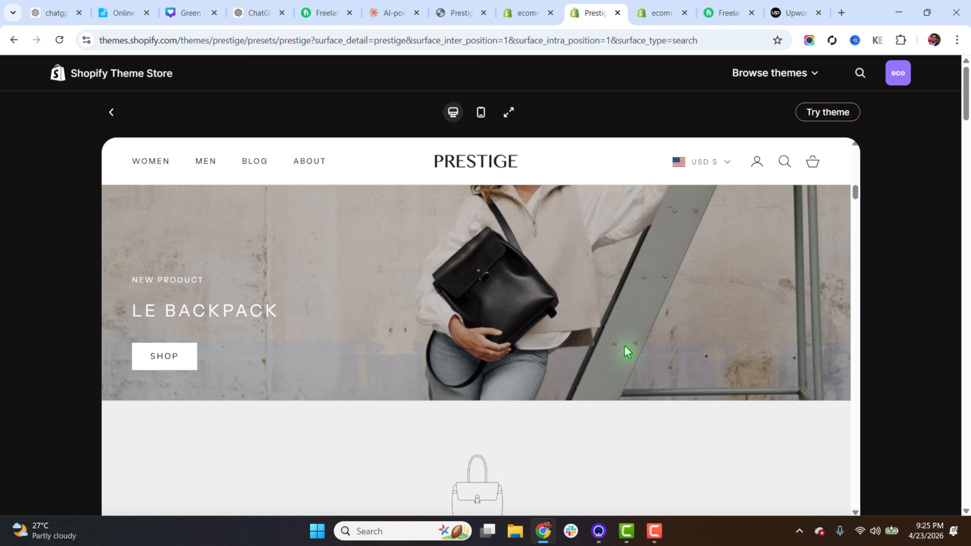
pyautogui.scroll(10, 627, 350)
pyautogui.scroll(-3, 626, 348)
pyautogui.scroll(-5, 625, 347)
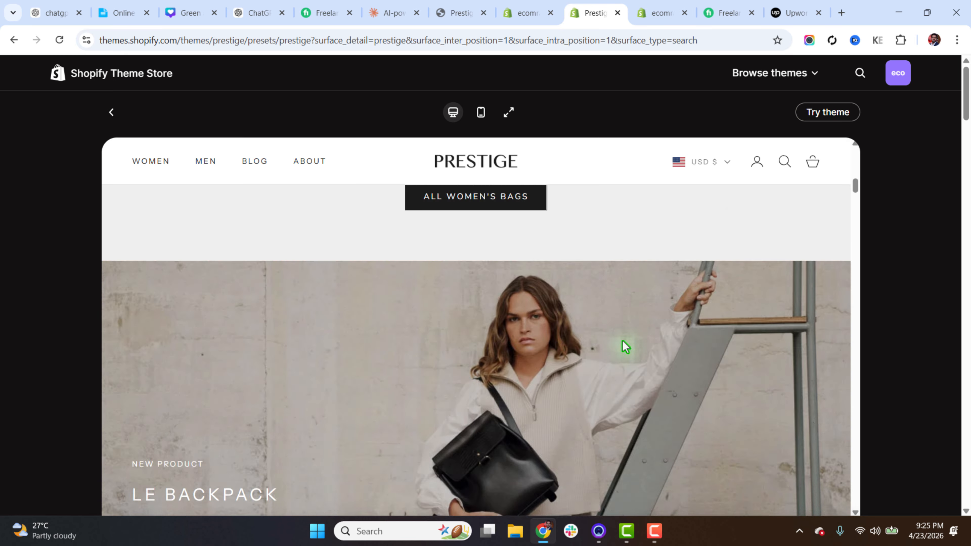
pyautogui.click(643, 19)
pyautogui.scroll(-15, 600, 299)
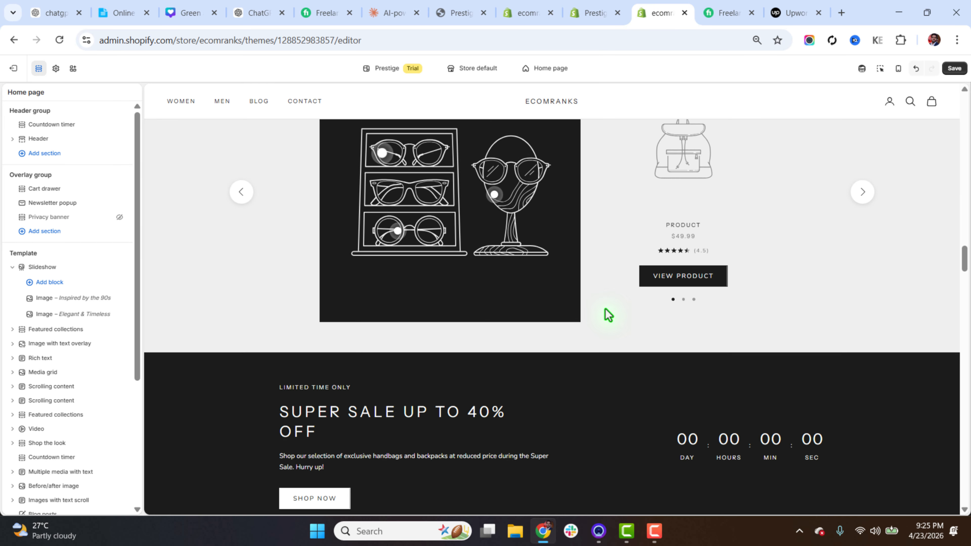
# Step: Undo the removal of the Video slide from the home page slideshow and collapse the Slideshow section's block list
pyautogui.scroll(-12, 606, 309)
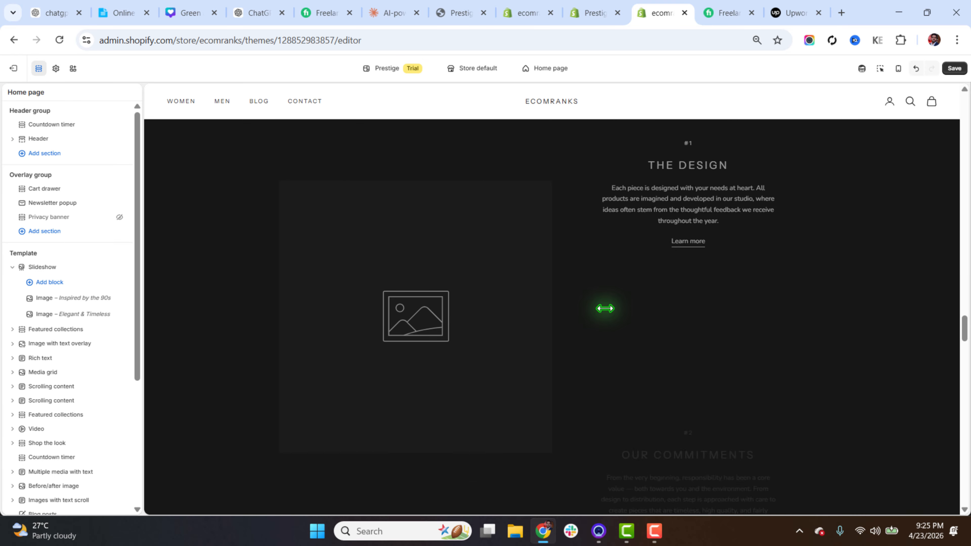
pyautogui.scroll(18, 605, 306)
pyautogui.scroll(20, 605, 306)
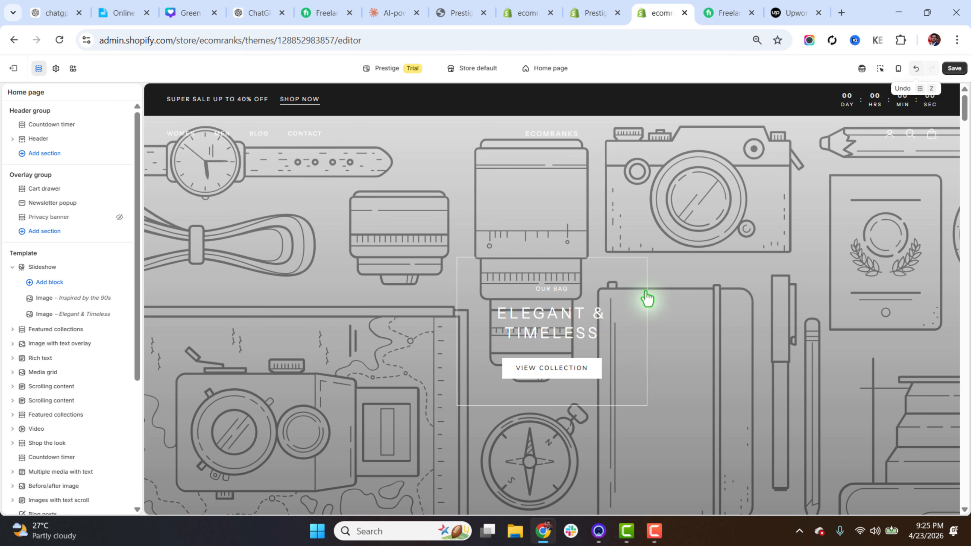
pyautogui.hotkey('ctrl', 'z')
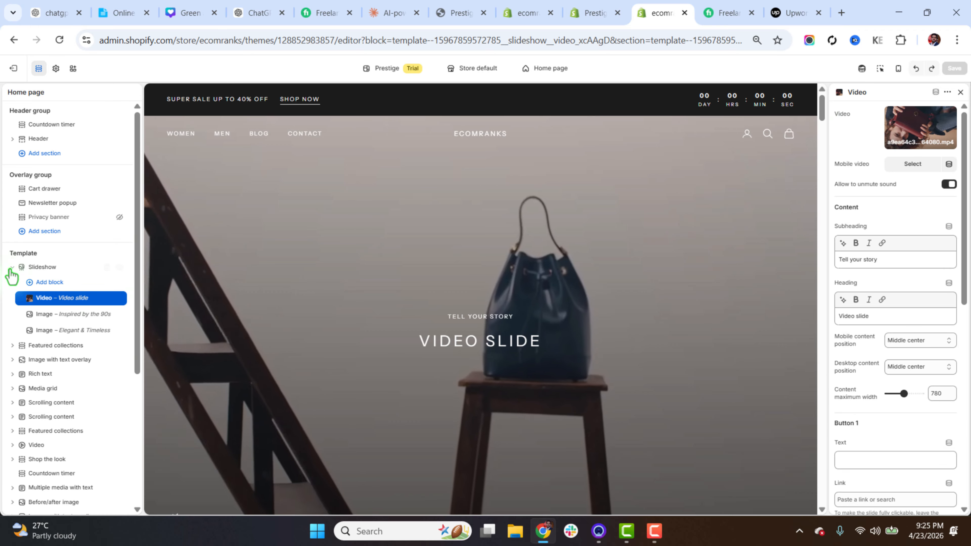
pyautogui.click(13, 267)
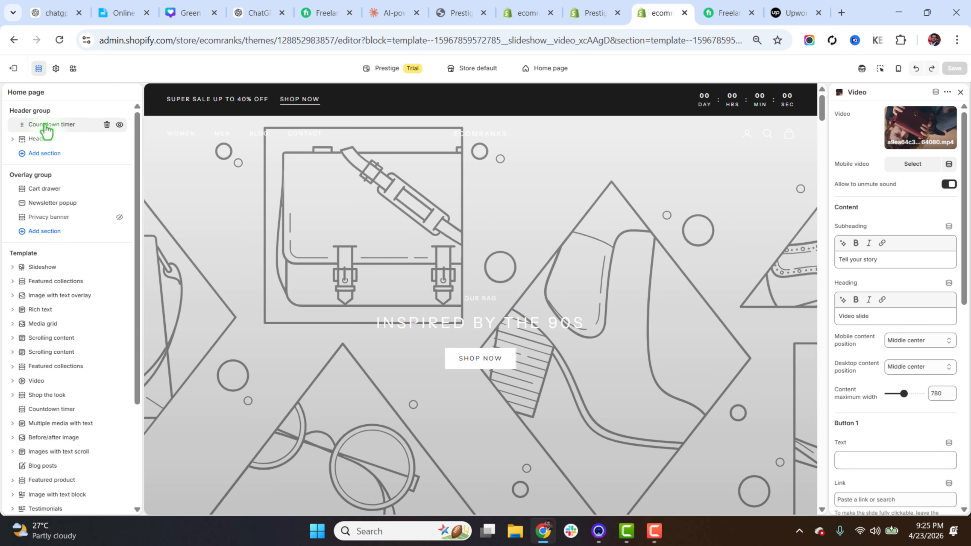
# Step: Review the settings of the Header, Slideshow, first Featured collections and Image with text overlay sections
pyautogui.click(41, 141)
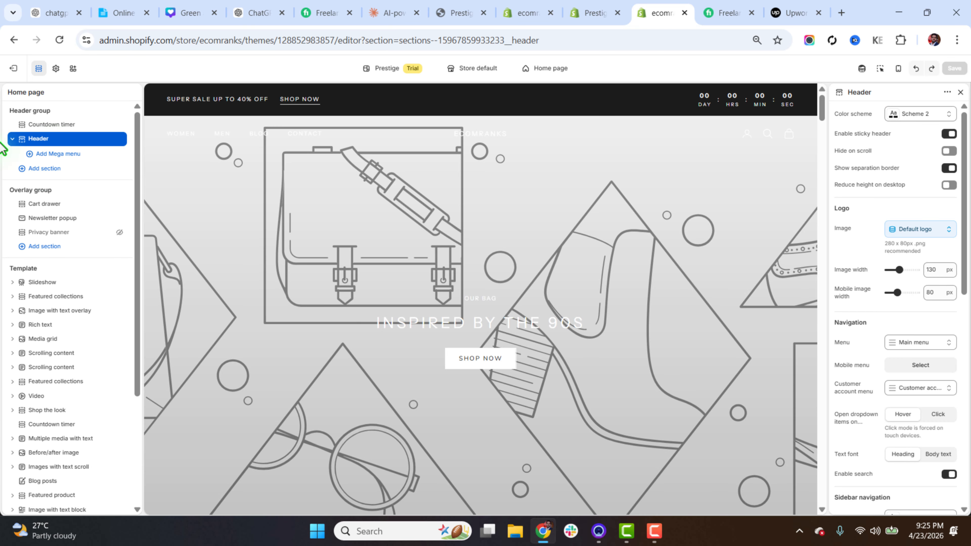
pyautogui.click(12, 140)
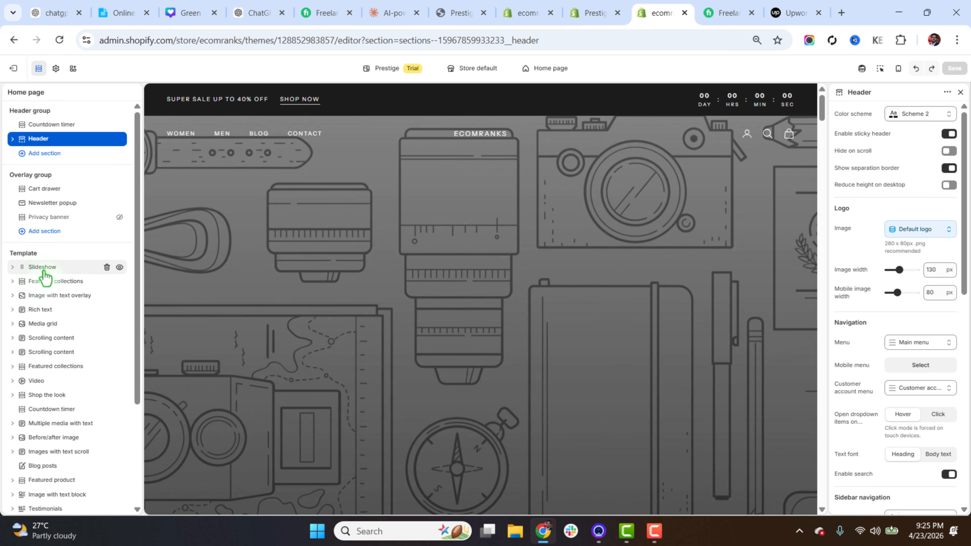
pyautogui.click(43, 272)
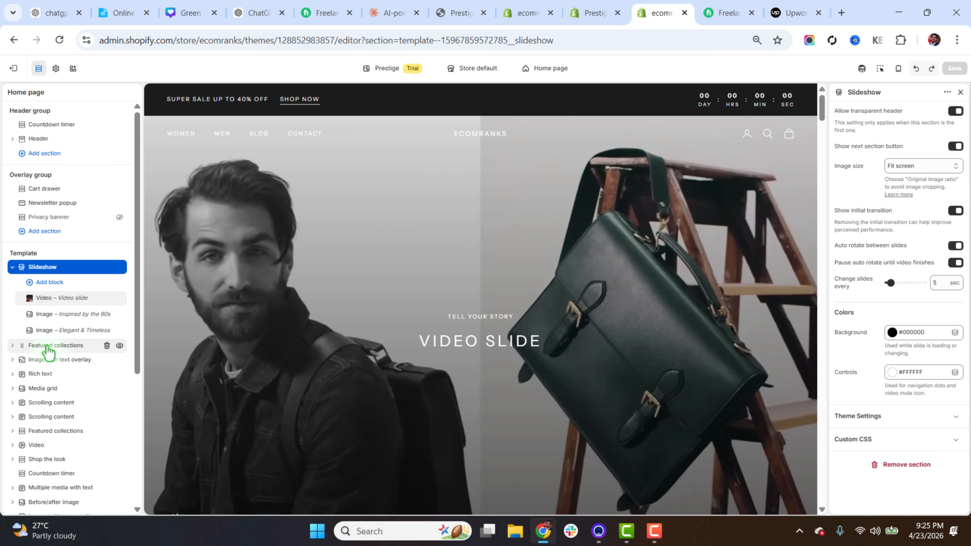
pyautogui.click(49, 345)
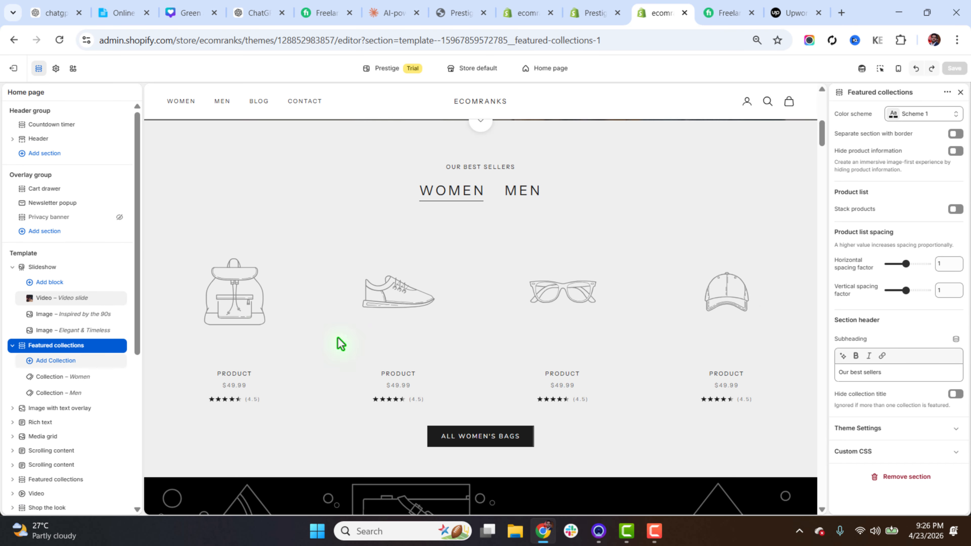
pyautogui.click(58, 410)
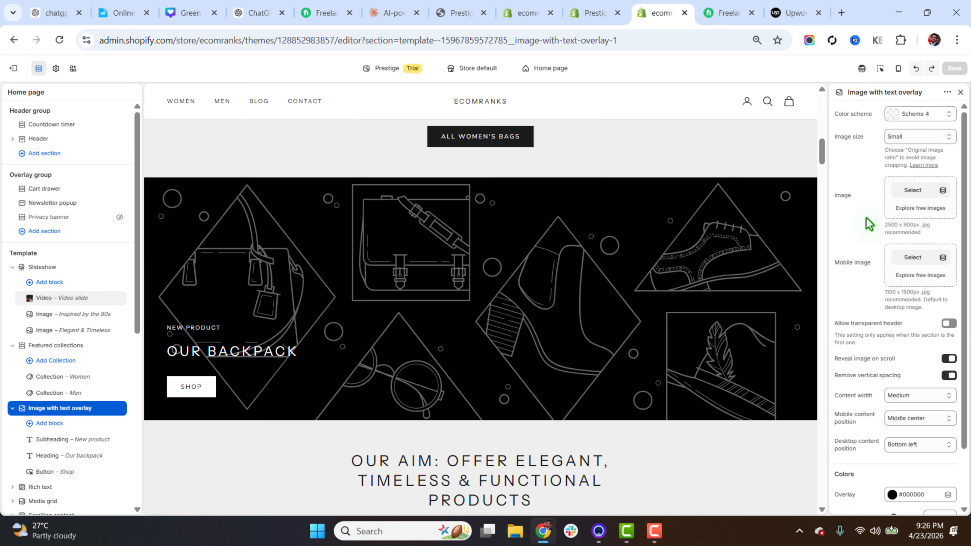
# Step: Preview the top of the home page in mobile view and return to the desktop view
pyautogui.moveTo(823, 155); pyautogui.dragTo(824, 100)
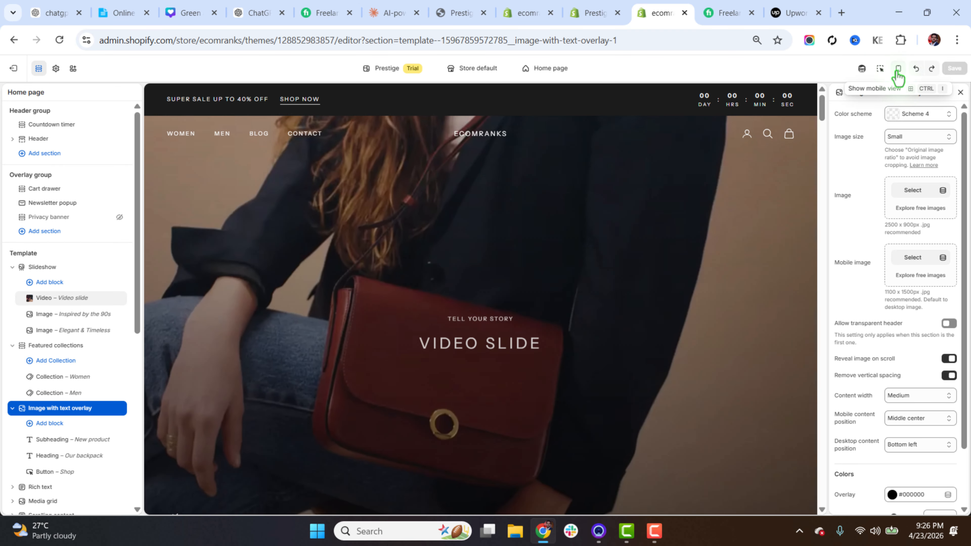
pyautogui.click(898, 70)
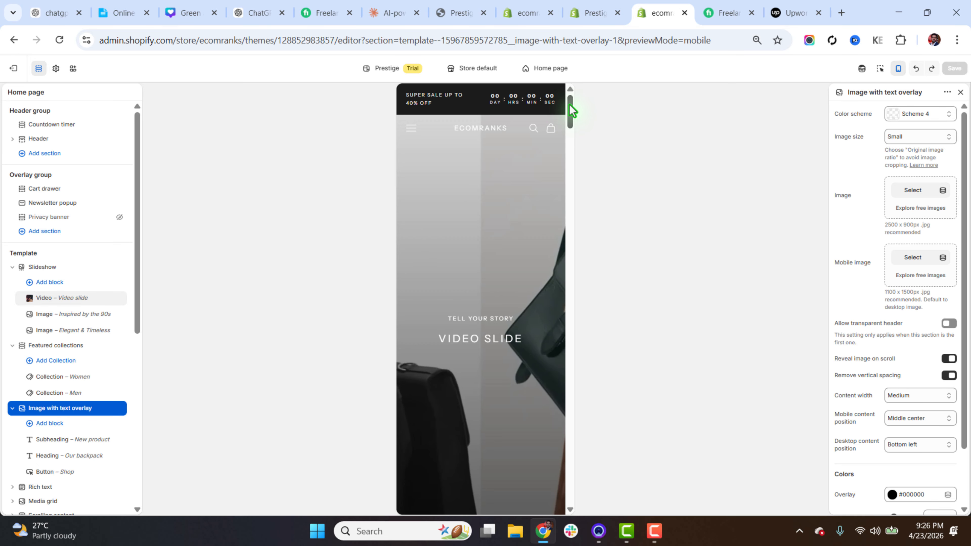
pyautogui.moveTo(570, 123); pyautogui.dragTo(849, 129)
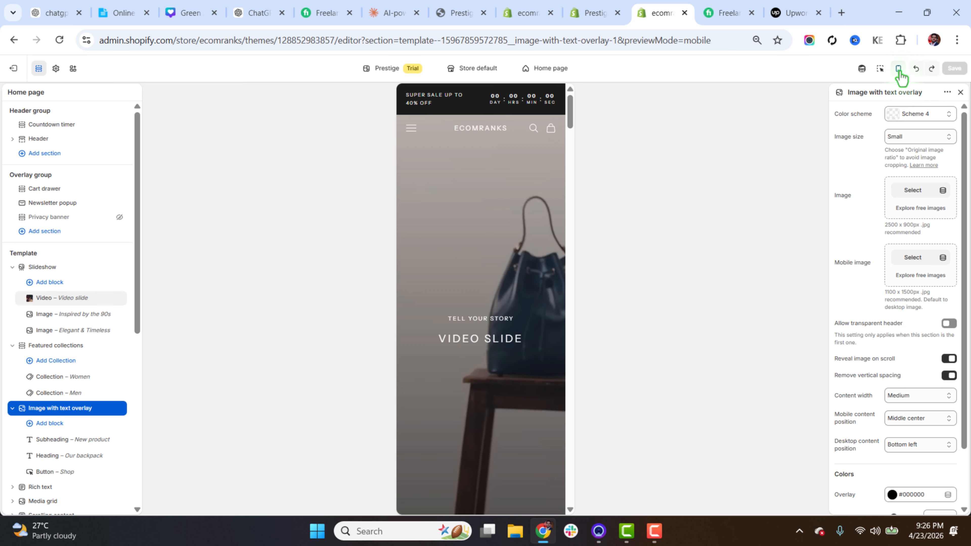
pyautogui.click(898, 70)
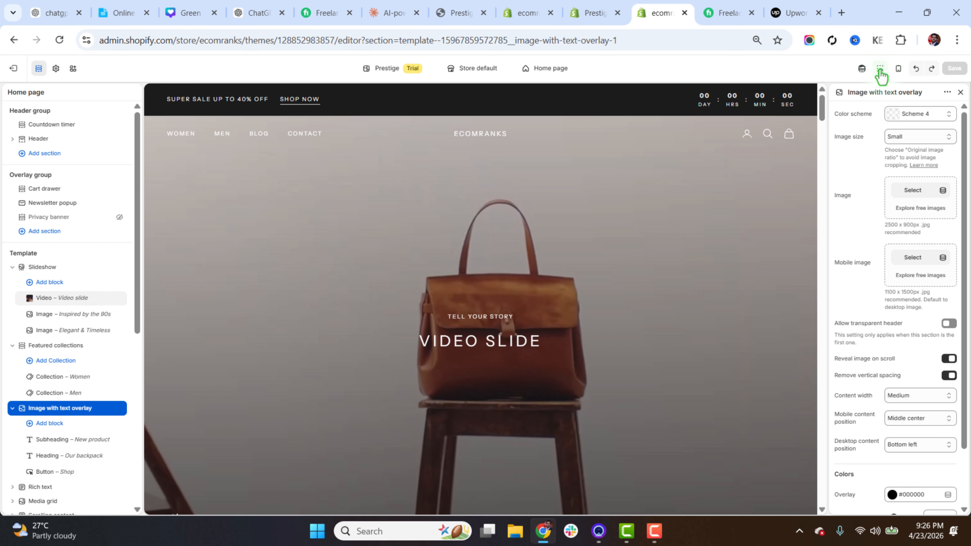
# Step: Activate the preview inspector, select the Women image block of the Media grid and review its settings
pyautogui.click(881, 70)
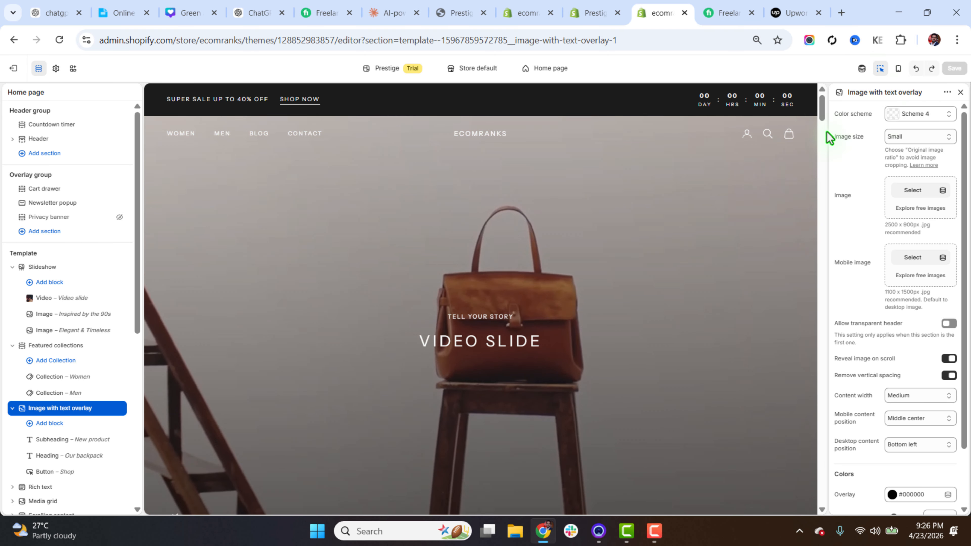
pyautogui.scroll(-10, 690, 339)
pyautogui.scroll(-8, 690, 340)
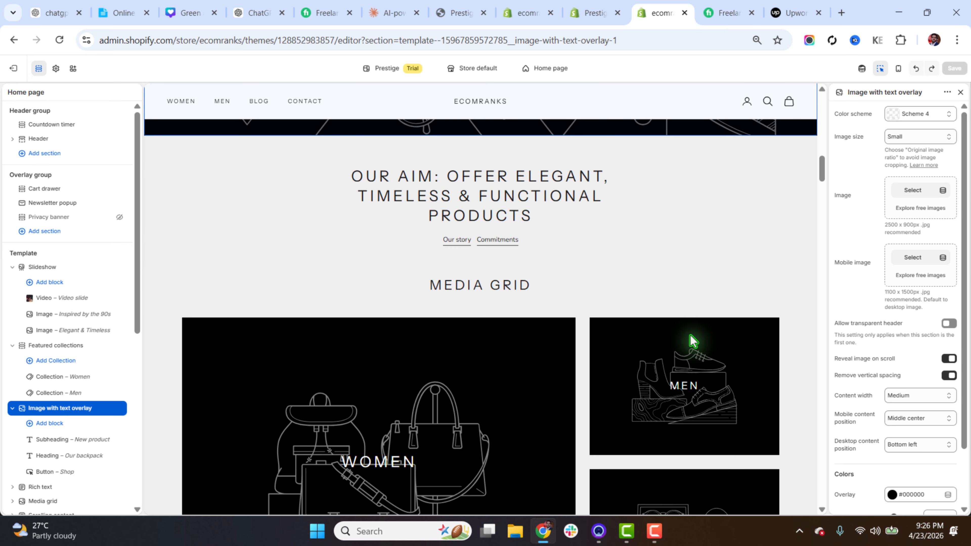
pyautogui.scroll(-4, 580, 434)
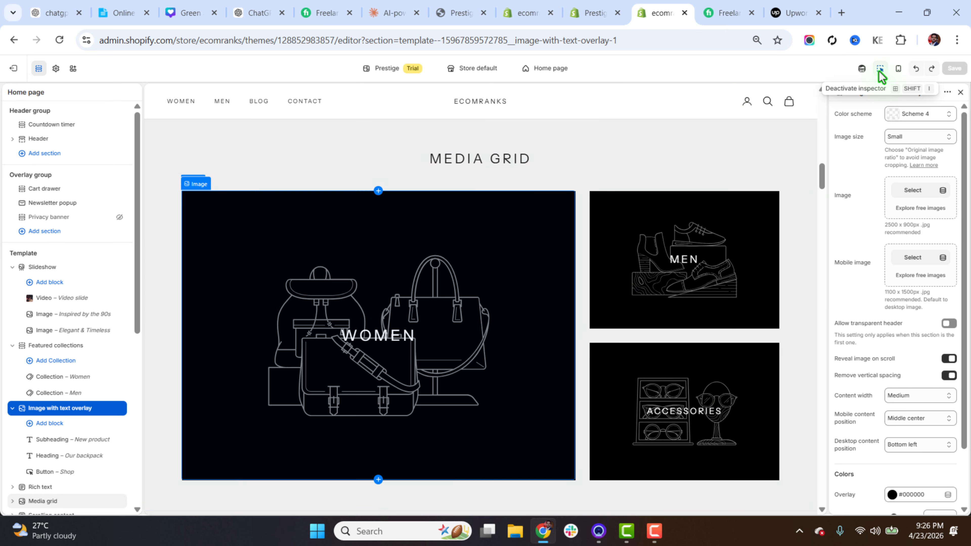
pyautogui.click(486, 290)
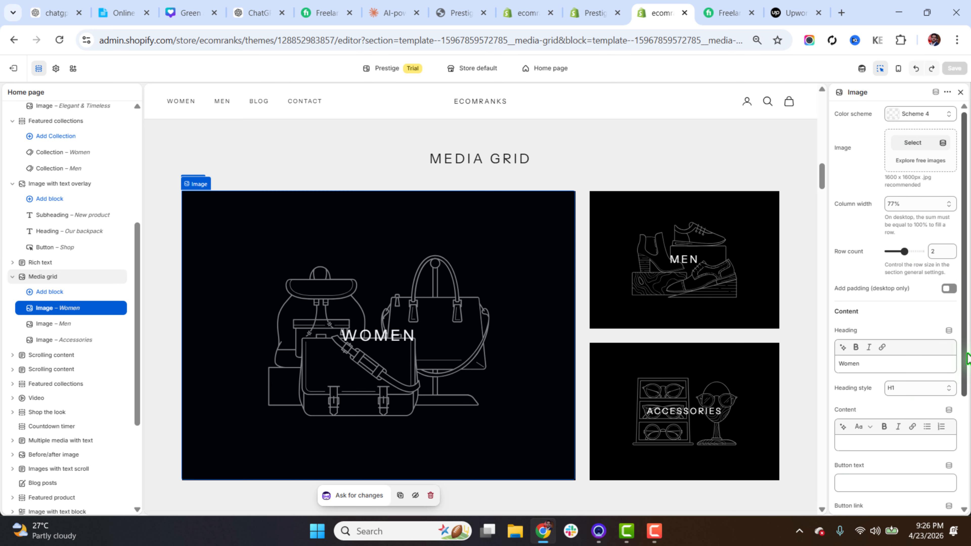
pyautogui.moveTo(967, 359); pyautogui.dragTo(969, 386)
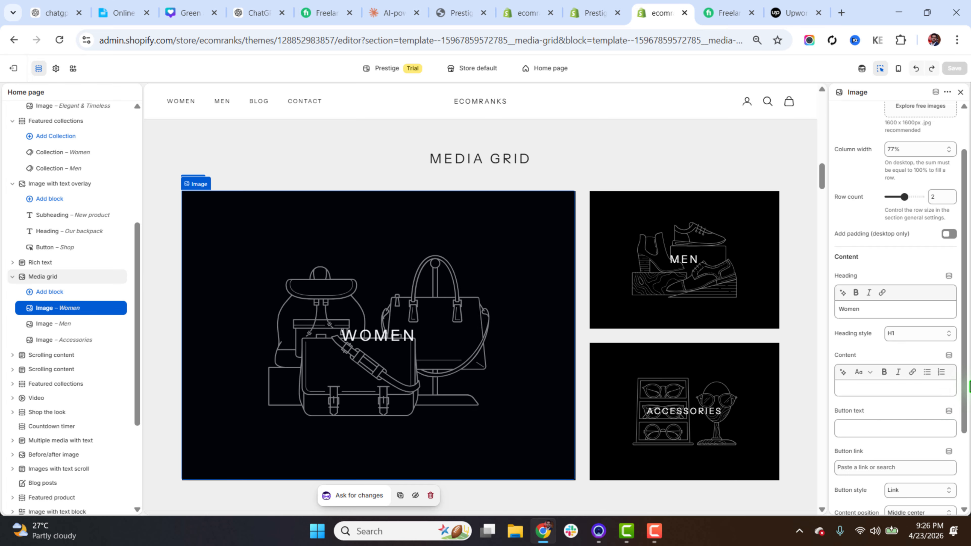
# Step: Inspect the "Ideal for a weekend outing" collection block from the preview, turn off the inspector and return to the page top
pyautogui.scroll(-10, 503, 390)
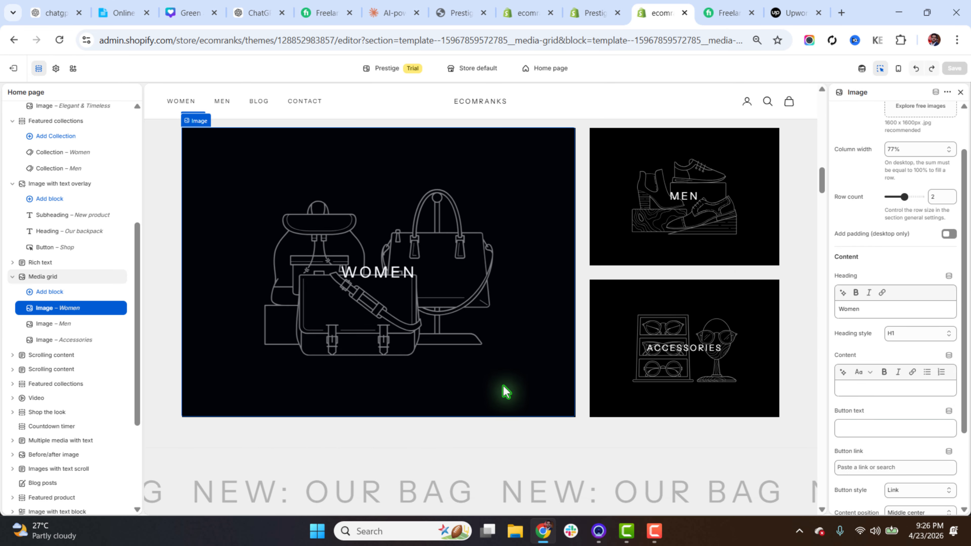
pyautogui.scroll(2, 536, 373)
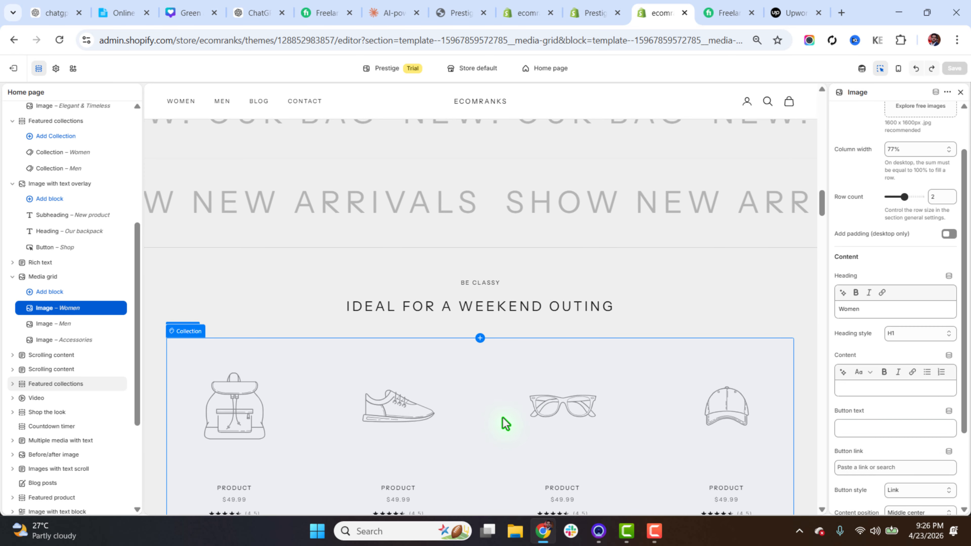
pyautogui.scroll(-3, 493, 383)
pyautogui.scroll(2, 481, 343)
pyautogui.click(481, 337)
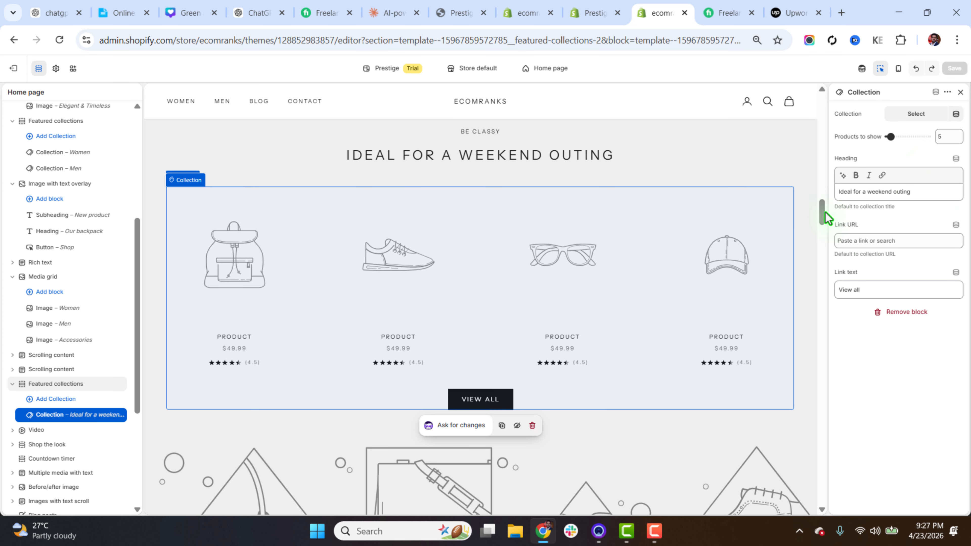
pyautogui.moveTo(826, 211); pyautogui.dragTo(825, 96)
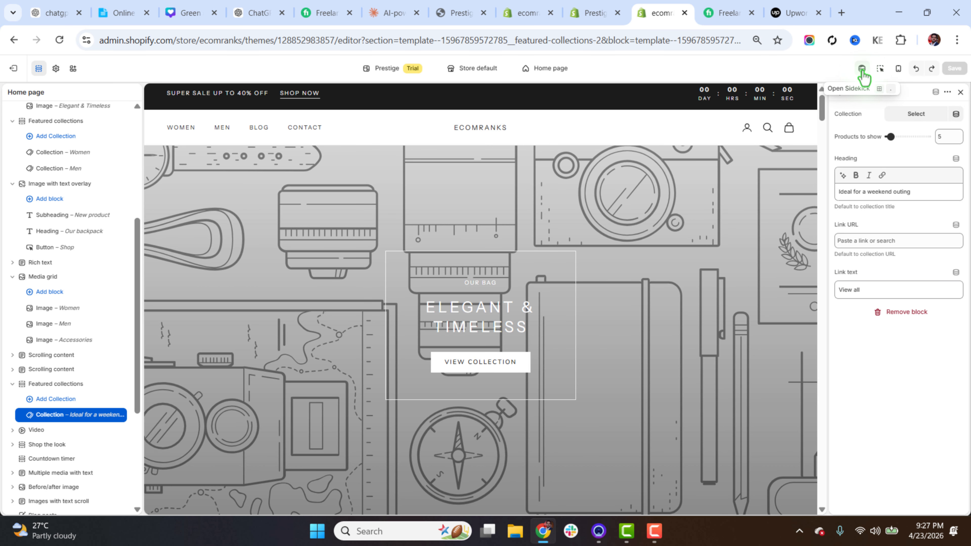
# Step: Ask Sidekick "help me add the video to slideshow" and close the assistant
pyautogui.click(862, 68)
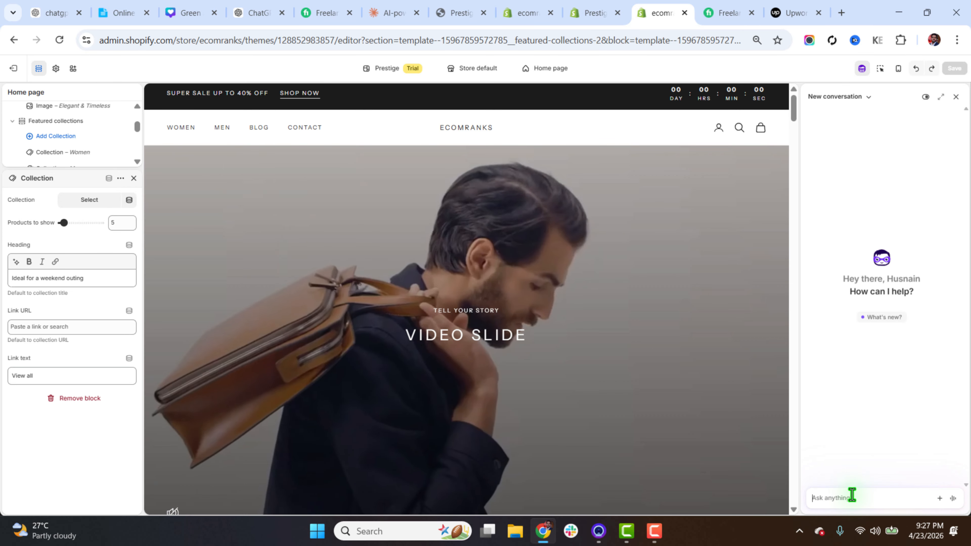
pyautogui.click(852, 495)
pyautogui.write('help me add')
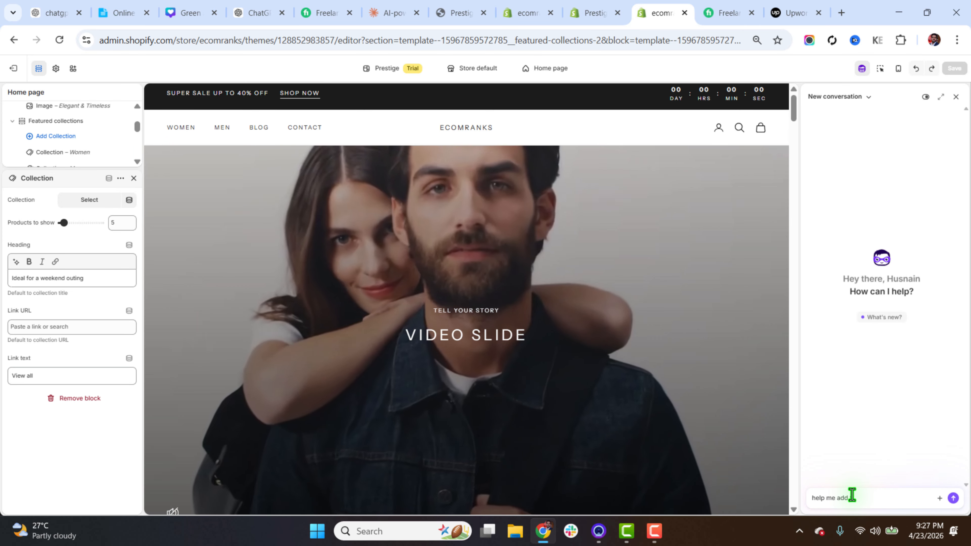
pyautogui.write(' the video to slideshow')
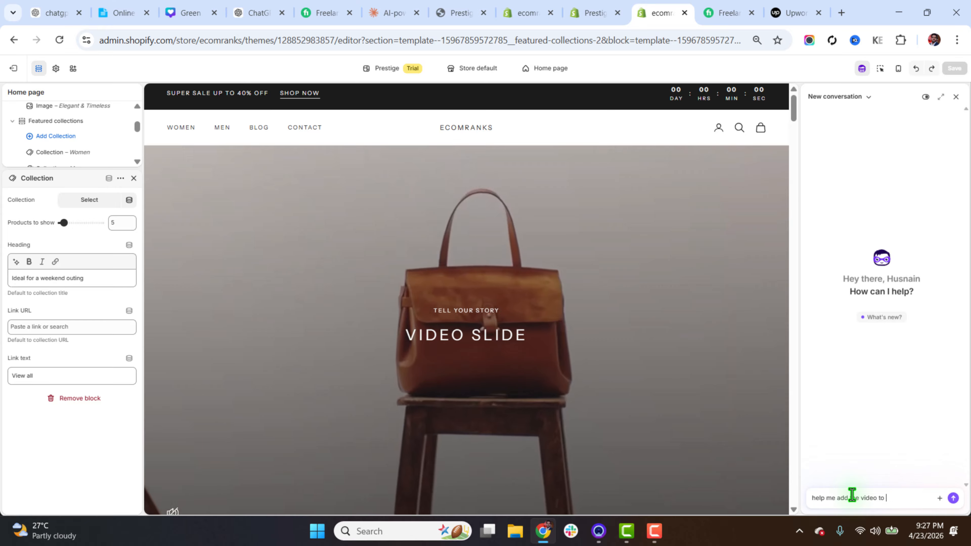
pyautogui.press('Return')
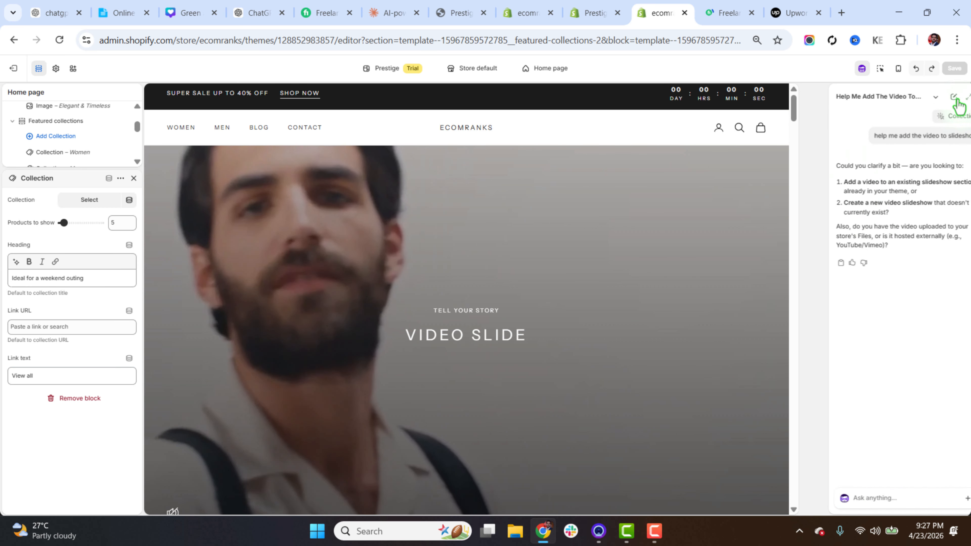
pyautogui.click(956, 97)
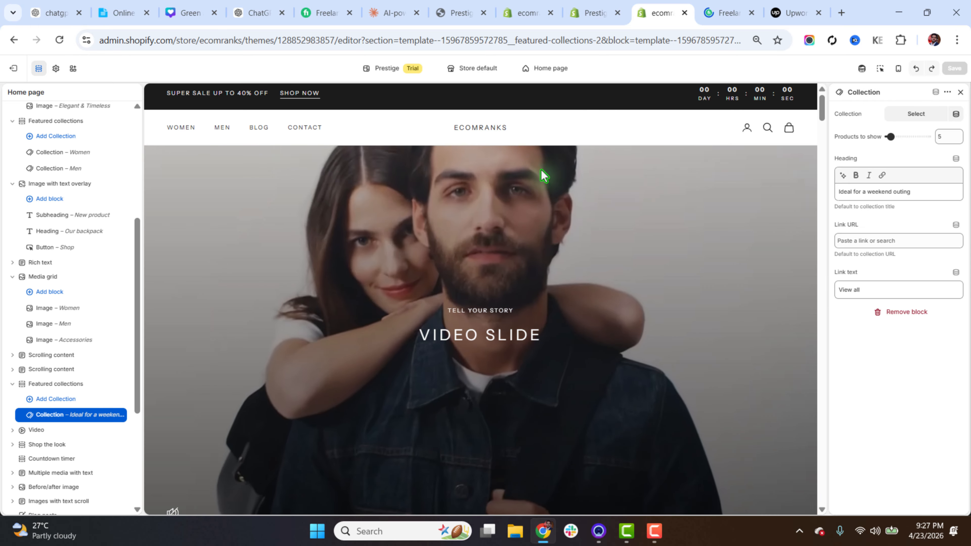
# Step: Collapse the Slideshow, first Featured collections, Image with text overlay and Media grid sections in the home page outline
pyautogui.moveTo(137, 268); pyautogui.dragTo(148, 142)
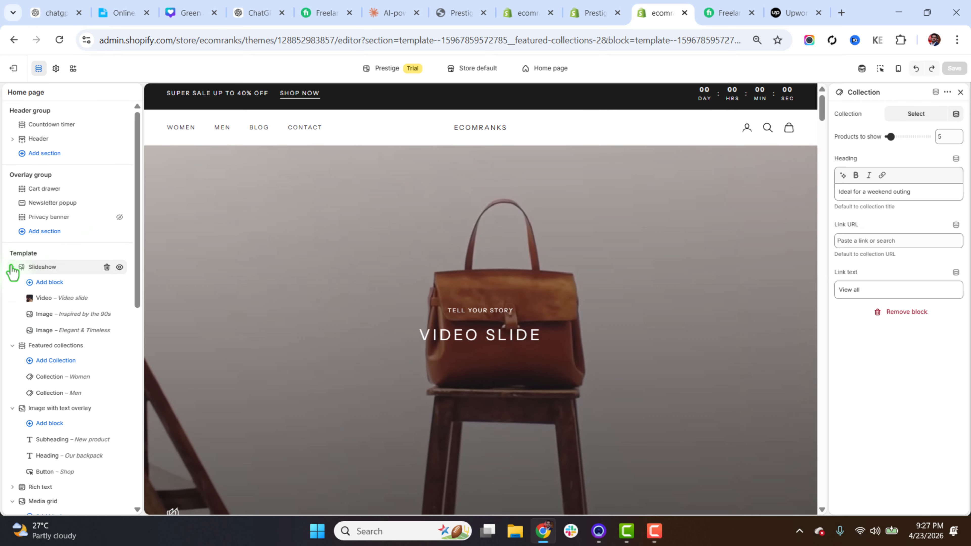
pyautogui.click(13, 267)
pyautogui.click(13, 281)
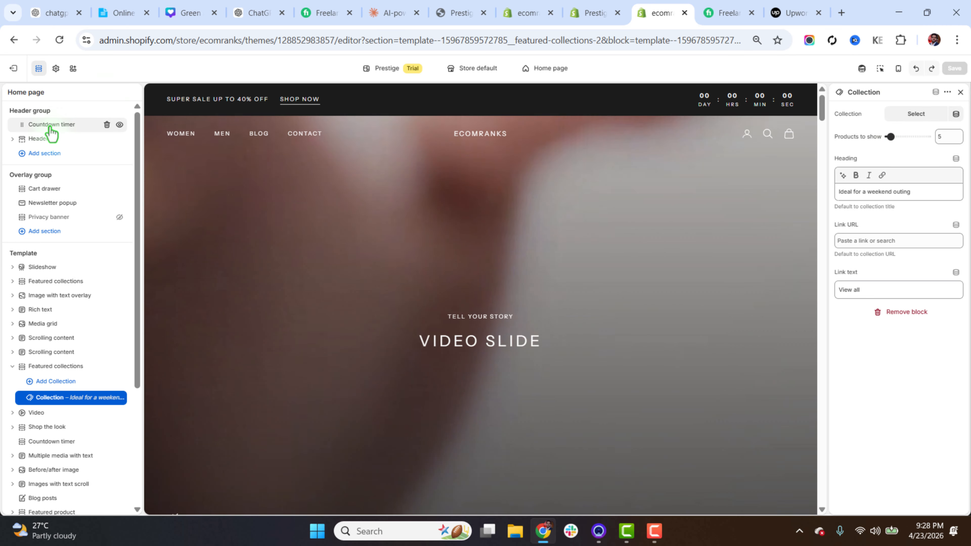
# Step: Set the header Countdown timer's link text to "Buy now" and its expiration date to 2026-11-25, keeping the All Products link
pyautogui.click(49, 128)
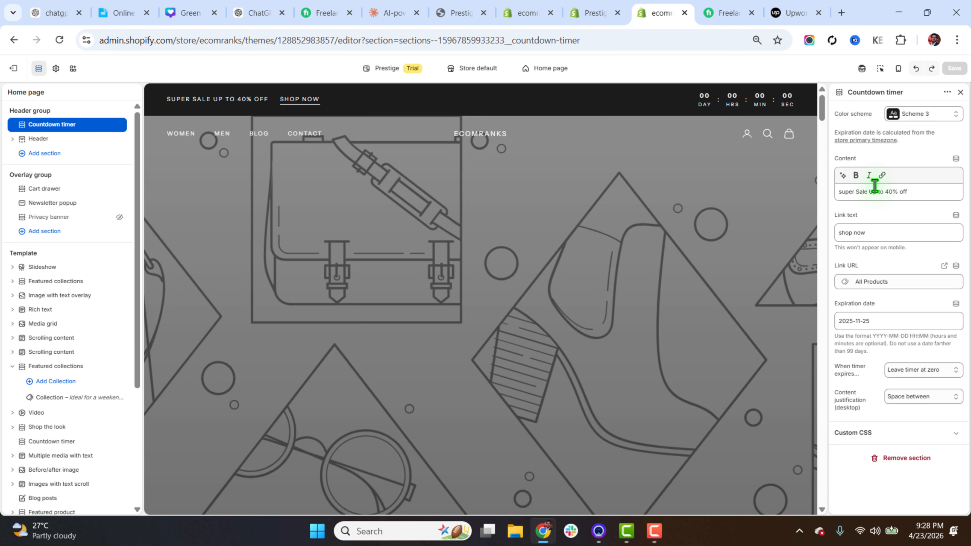
pyautogui.click(864, 193)
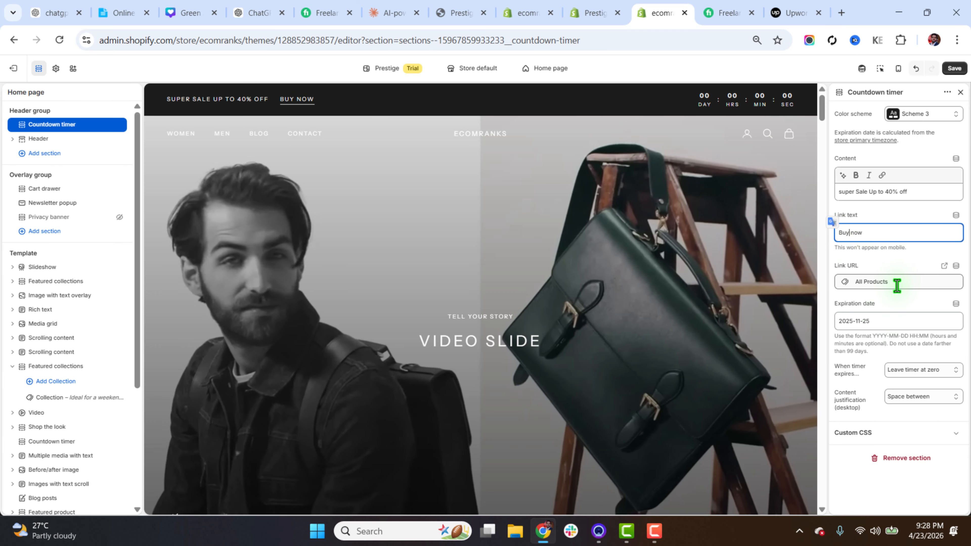
pyautogui.click(895, 282)
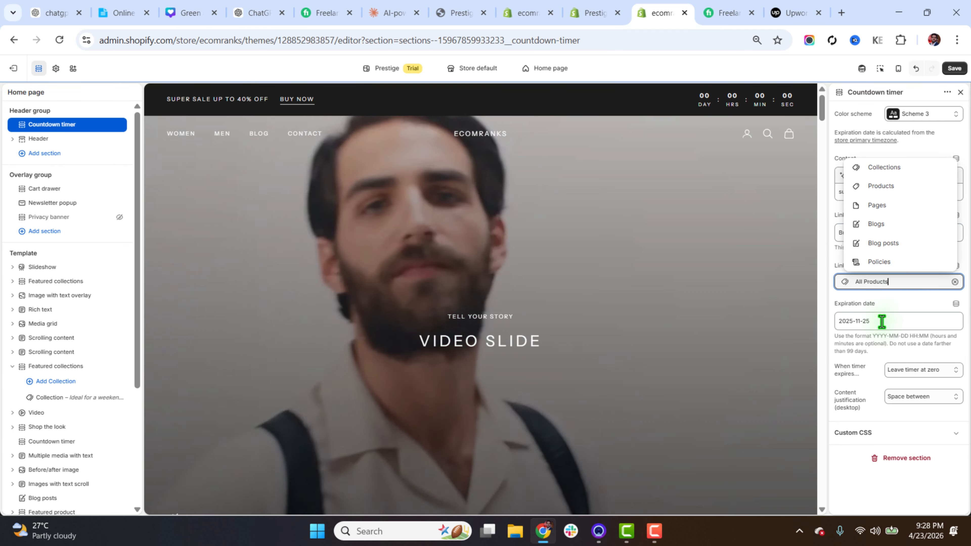
pyautogui.click(877, 324)
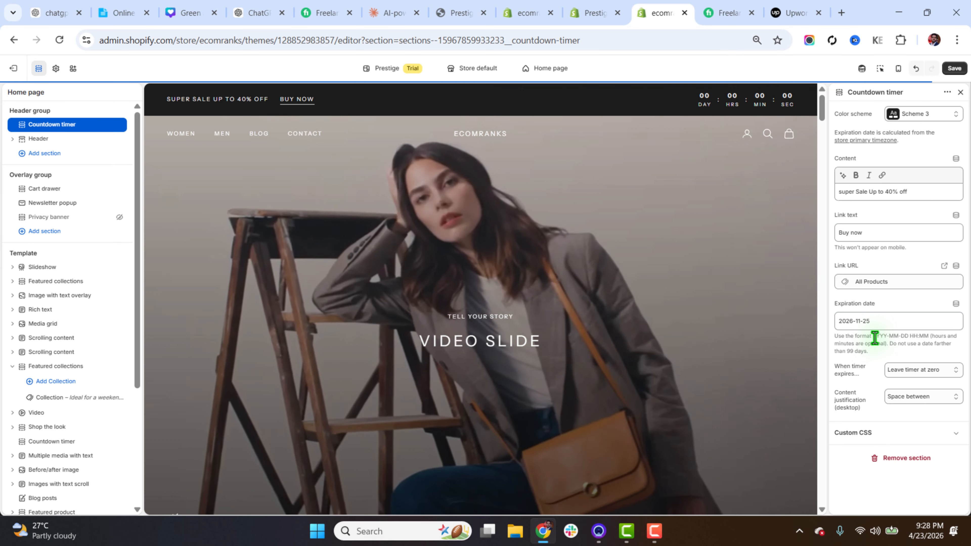
pyautogui.moveTo(873, 336); pyautogui.dragTo(909, 337)
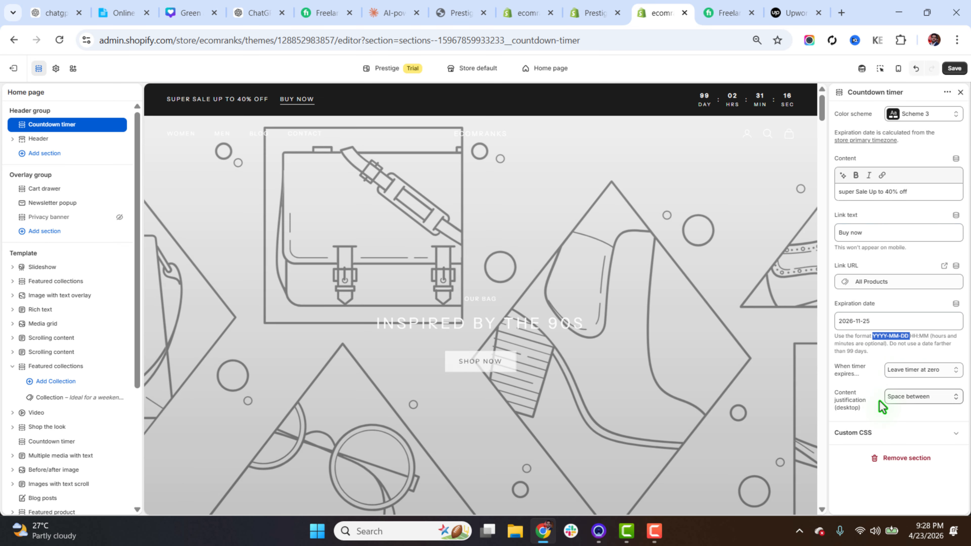
# Step: Open the Header section's settings and check the sticky header and hide-on-scroll behaviour by moving through the home page preview
pyautogui.click(37, 139)
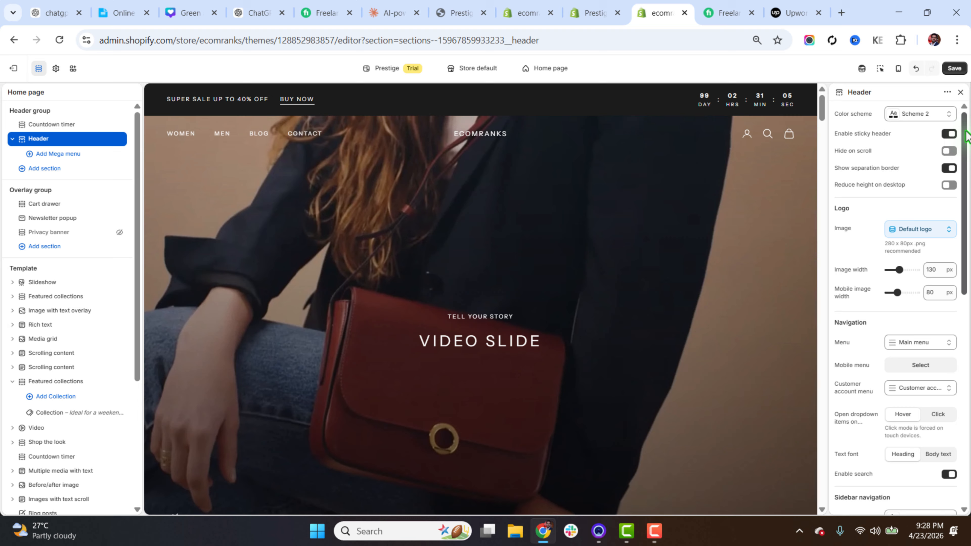
pyautogui.moveTo(966, 132); pyautogui.dragTo(966, 133)
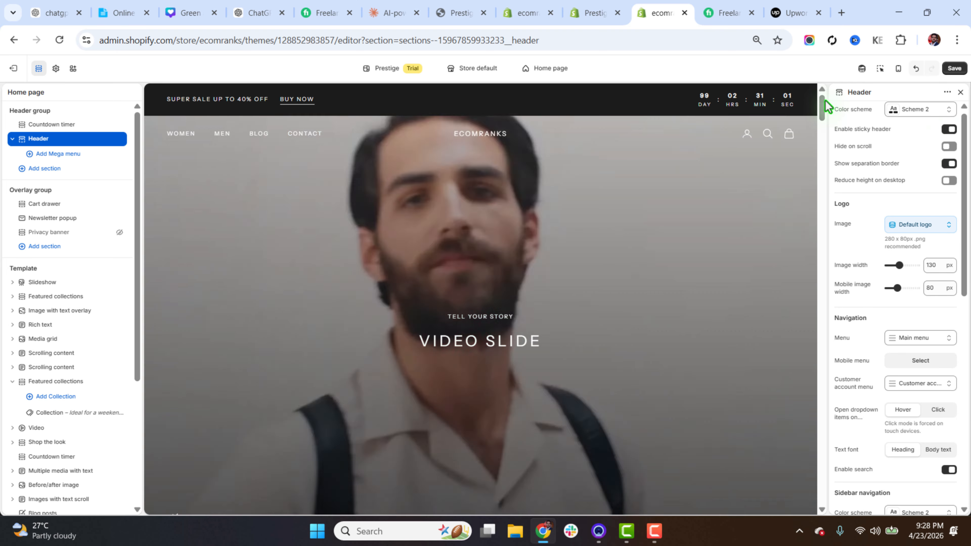
pyautogui.moveTo(826, 100); pyautogui.dragTo(821, 208)
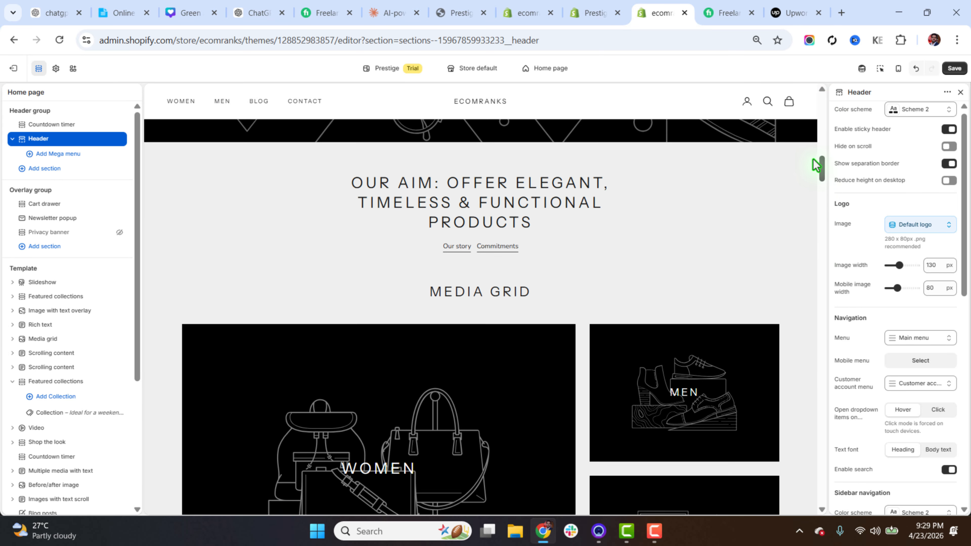
pyautogui.moveTo(813, 160); pyautogui.dragTo(835, 111)
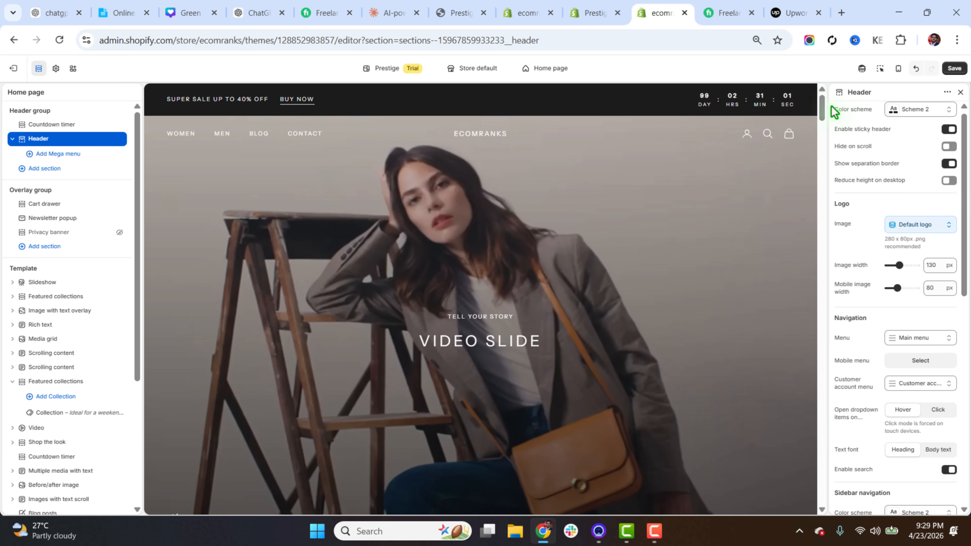
pyautogui.click(946, 147)
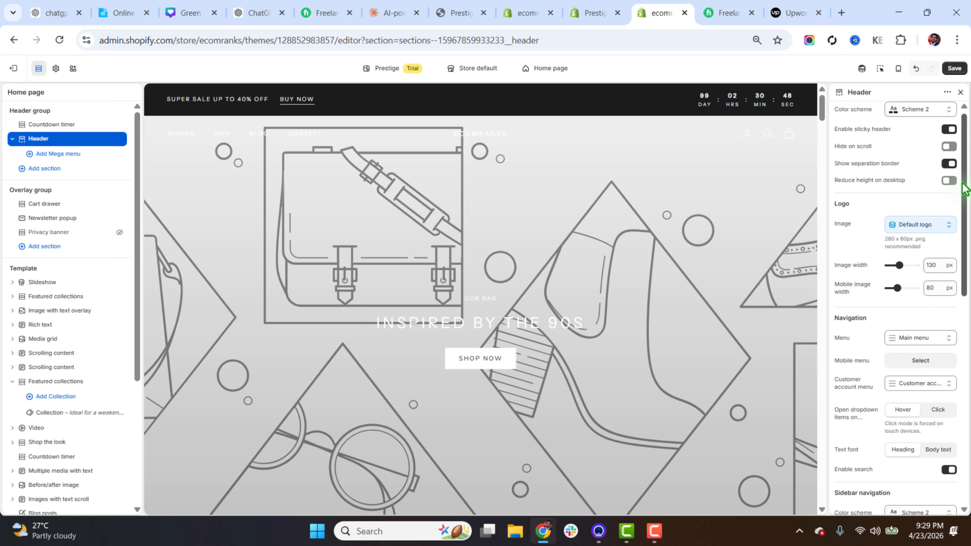
# Step: Remove the default header logo and select the green ECOM RANKS JPG from the store files as the logo image
pyautogui.scroll(-1, 964, 170)
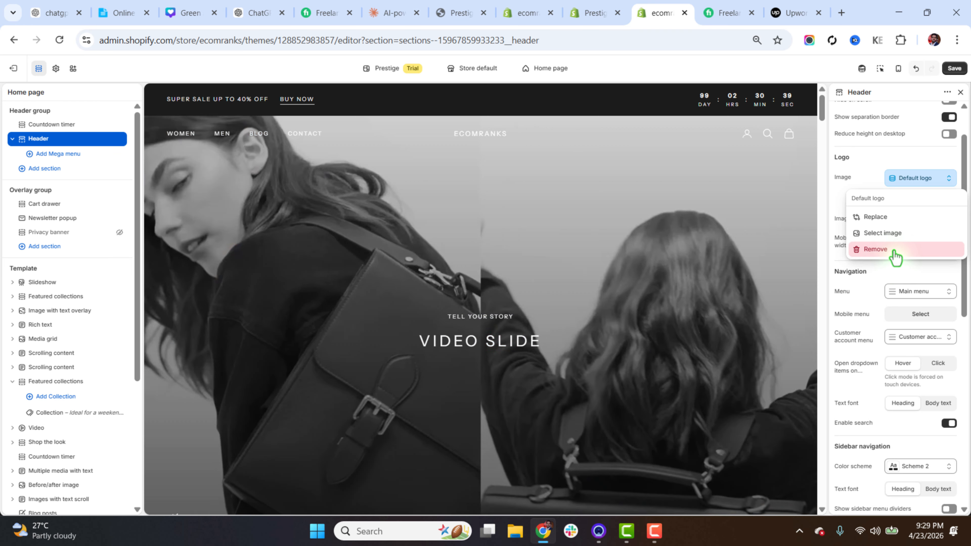
pyautogui.click(894, 252)
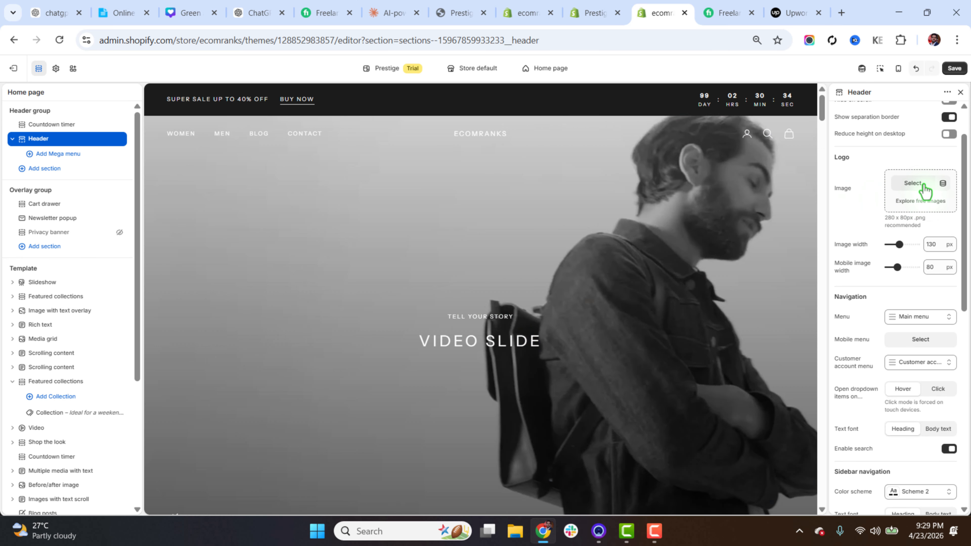
pyautogui.click(923, 184)
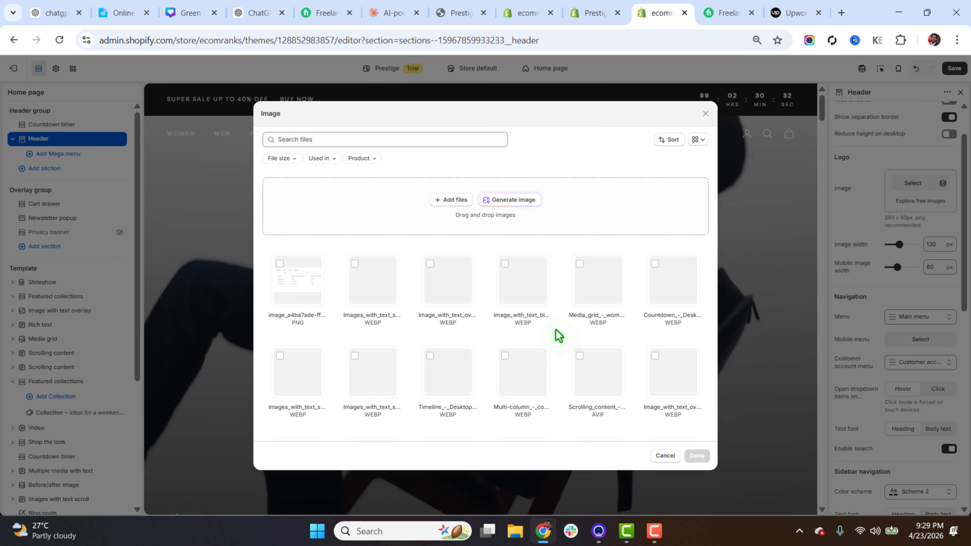
pyautogui.scroll(-5, 557, 329)
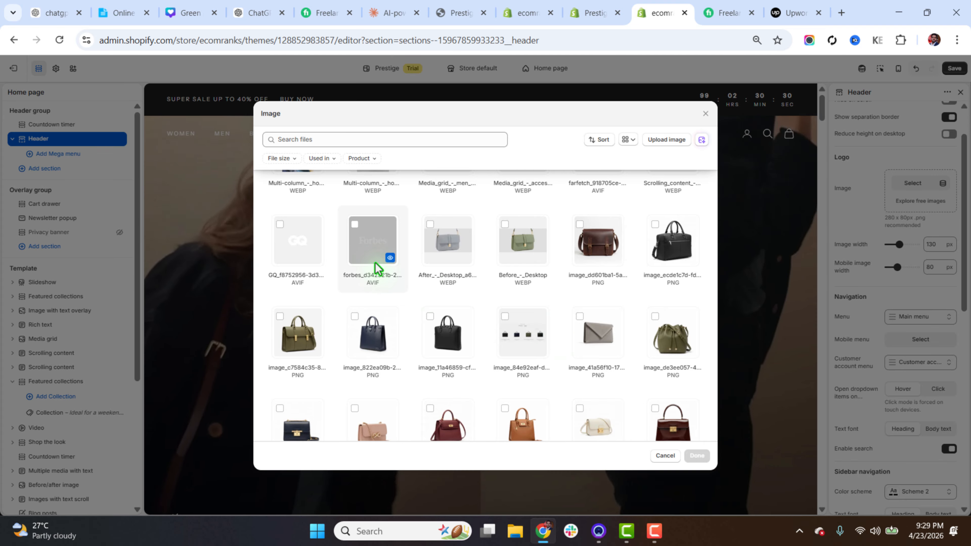
pyautogui.scroll(2, 609, 326)
pyautogui.scroll(-5, 602, 330)
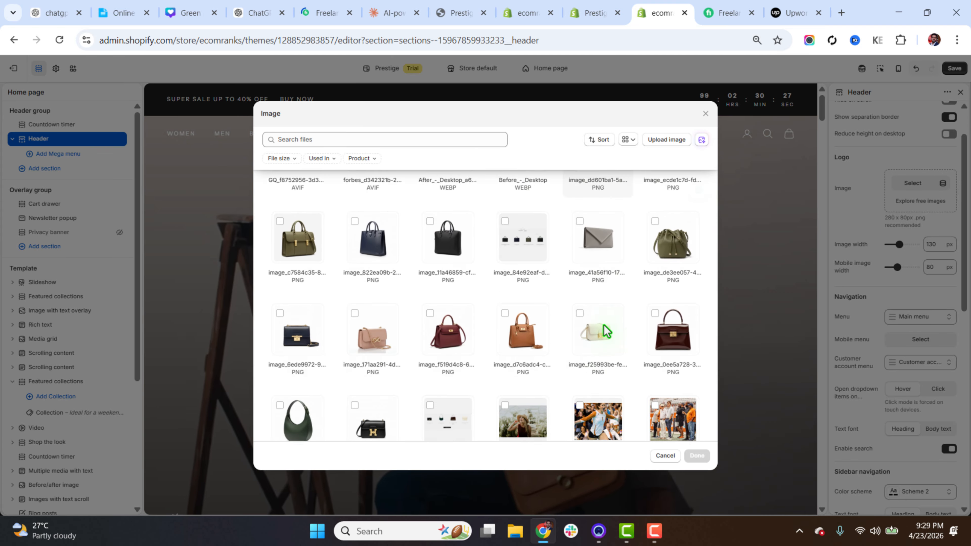
pyautogui.scroll(-5, 512, 344)
pyautogui.click(667, 302)
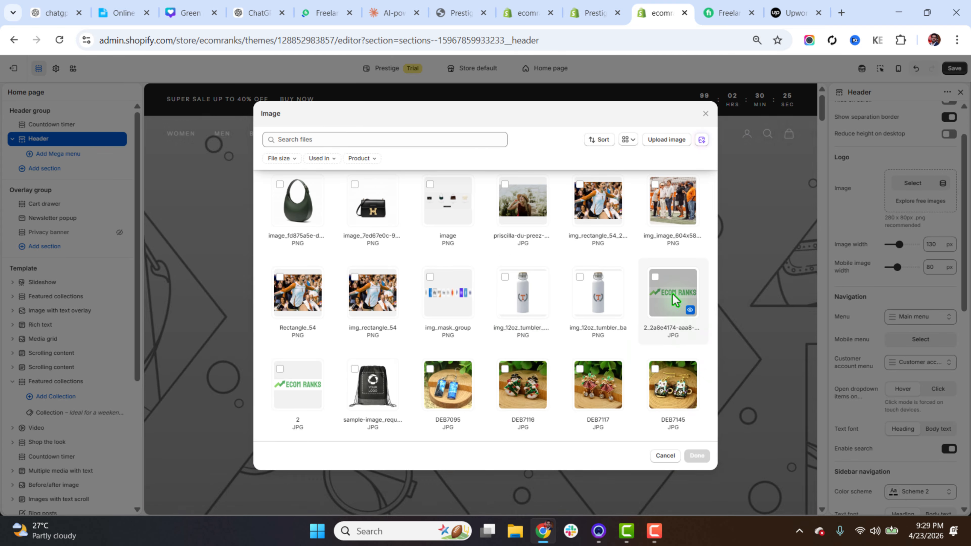
pyautogui.click(697, 457)
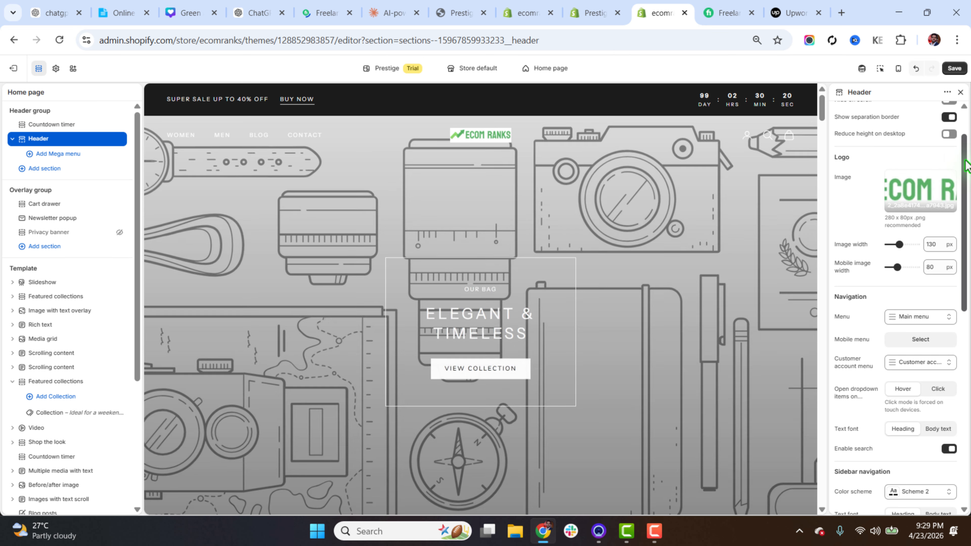
# Step: Set the logo's image width to 135 px and its mobile image width to 120 px, checking the size in mobile view
pyautogui.moveTo(966, 161); pyautogui.dragTo(967, 187)
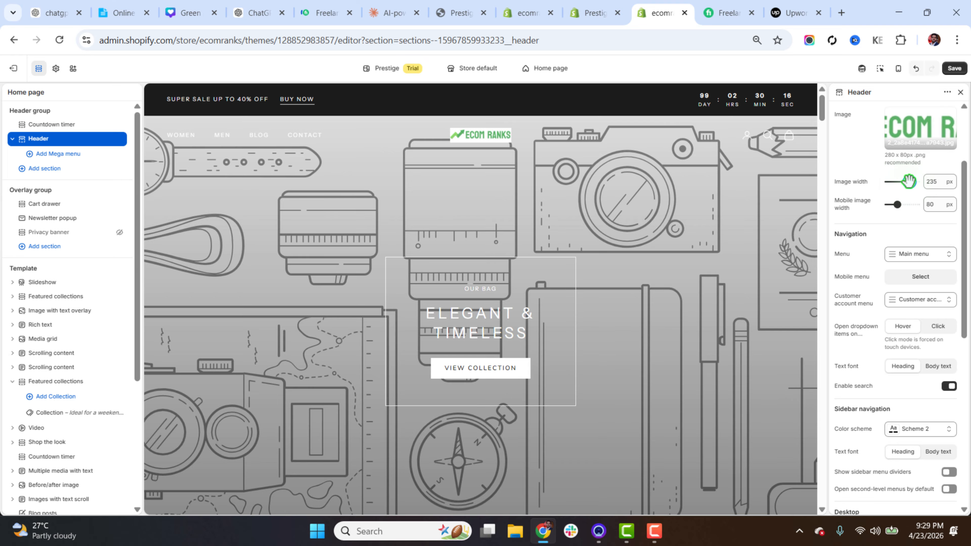
pyautogui.click(899, 182)
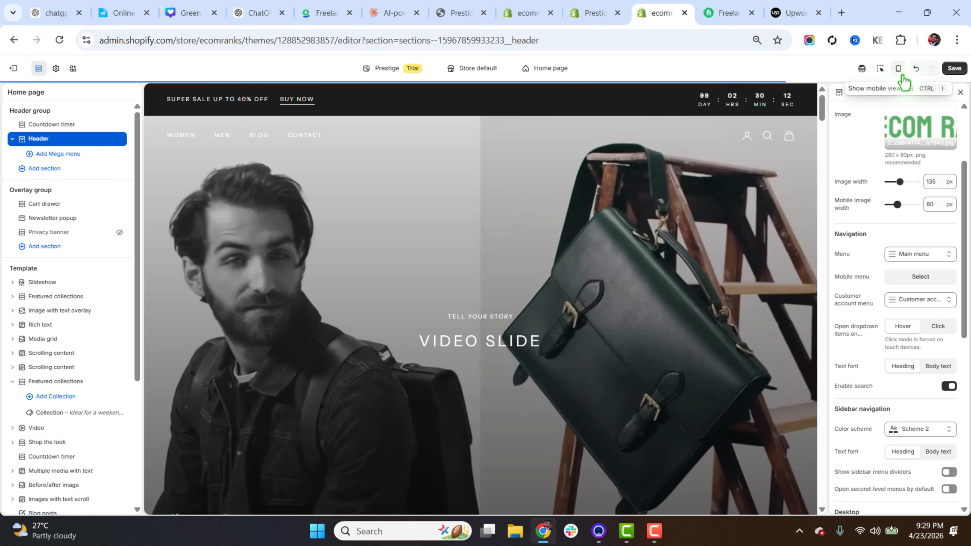
pyautogui.click(898, 68)
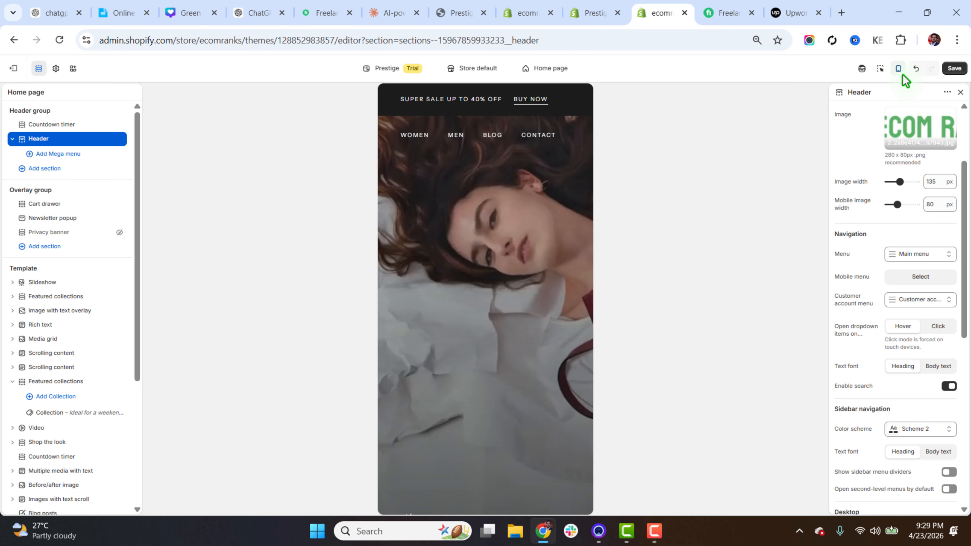
pyautogui.moveTo(898, 205); pyautogui.dragTo(903, 204)
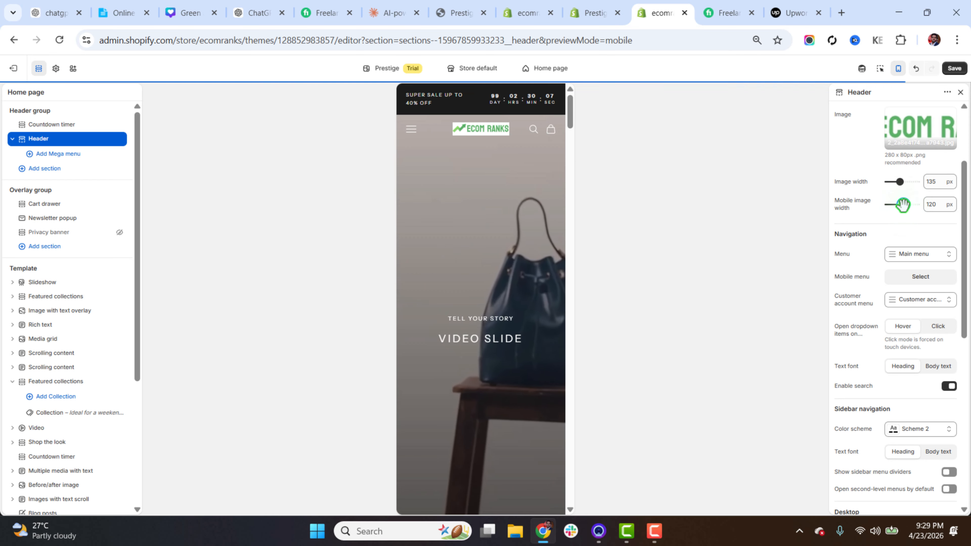
pyautogui.click(898, 68)
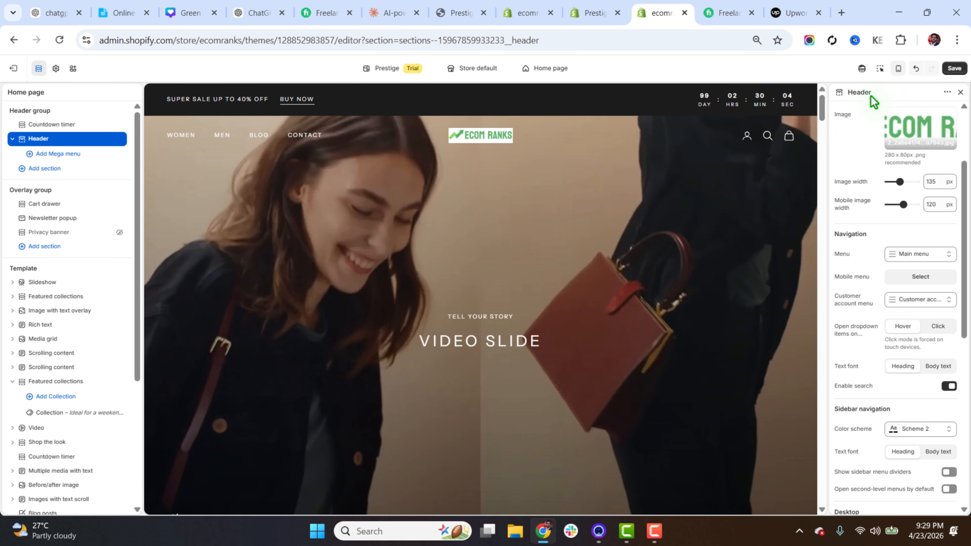
# Step: Preview the Men dropdown in the header and try the Click mode for opening dropdown items before restoring Hover
pyautogui.scroll(-1, 966, 246)
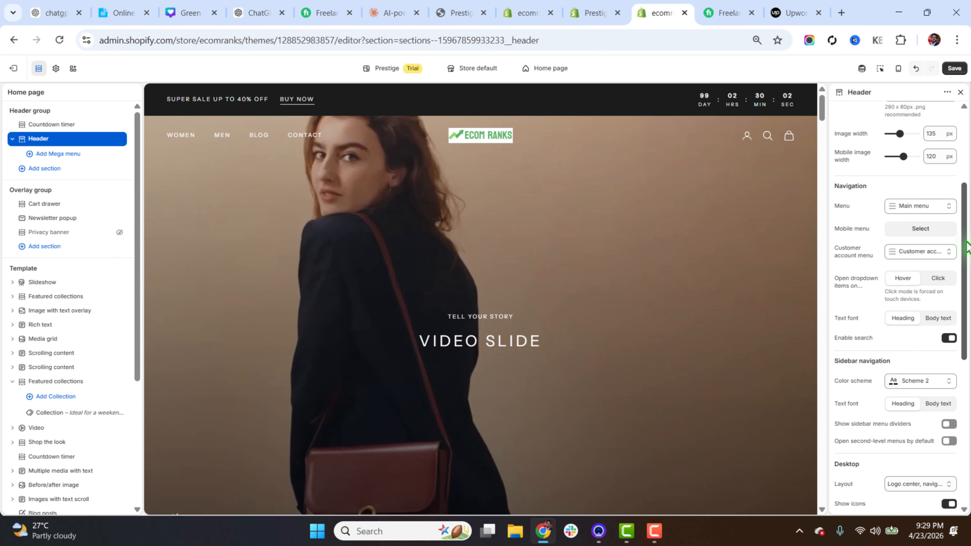
pyautogui.moveTo(966, 241); pyautogui.dragTo(967, 246)
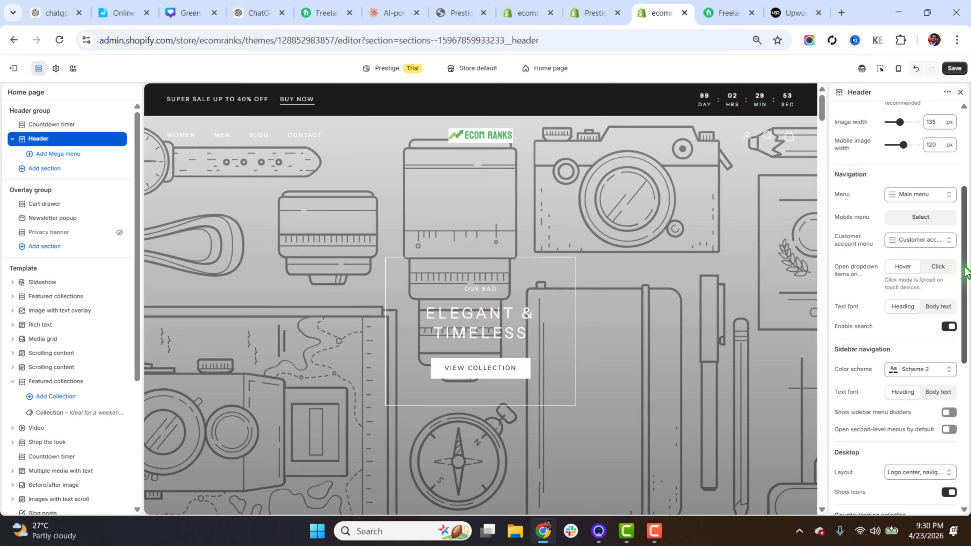
pyautogui.moveTo(966, 264); pyautogui.dragTo(968, 300)
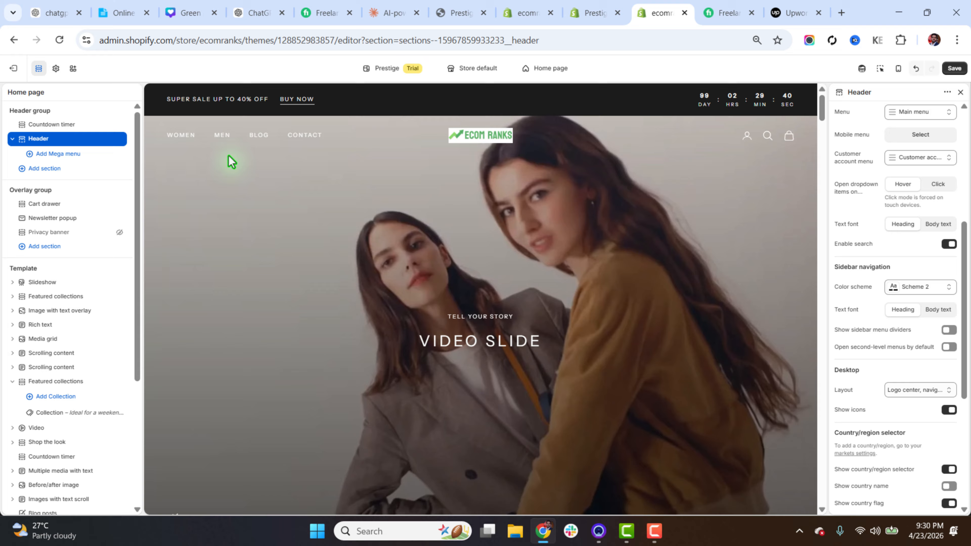
pyautogui.moveTo(222, 144)
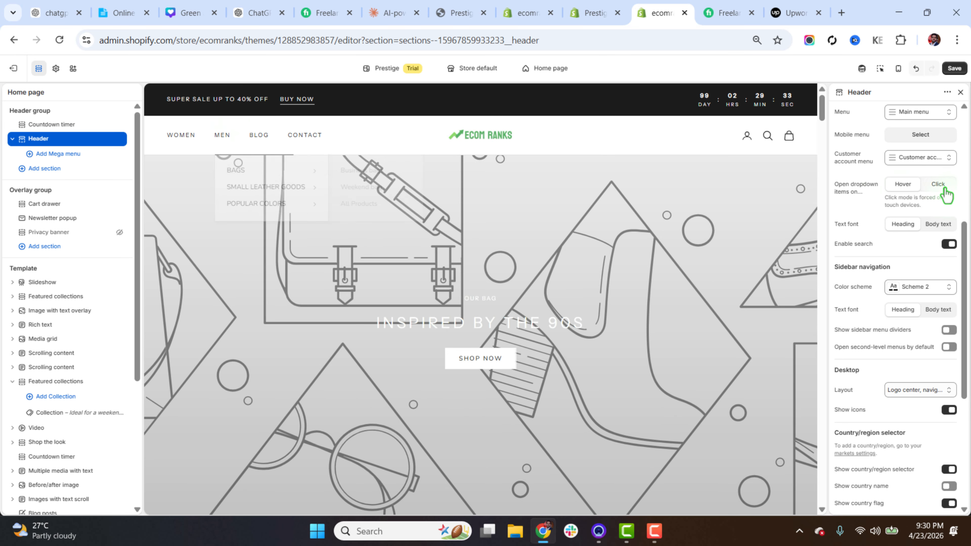
pyautogui.click(942, 187)
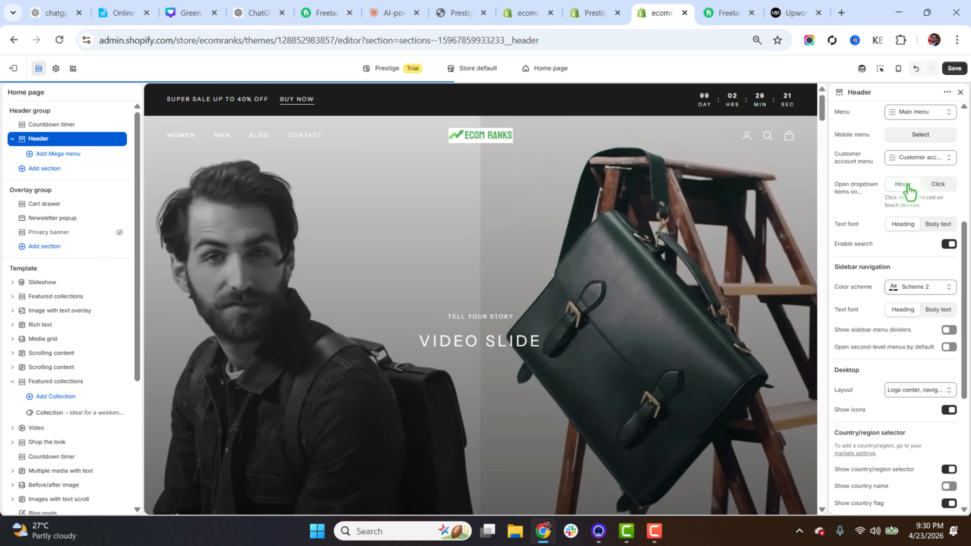
# Step: Set the sidebar navigation's color scheme to Scheme 3, check the menu drawer in mobile view and save the theme from desktop view
pyautogui.scroll(-1, 879, 199)
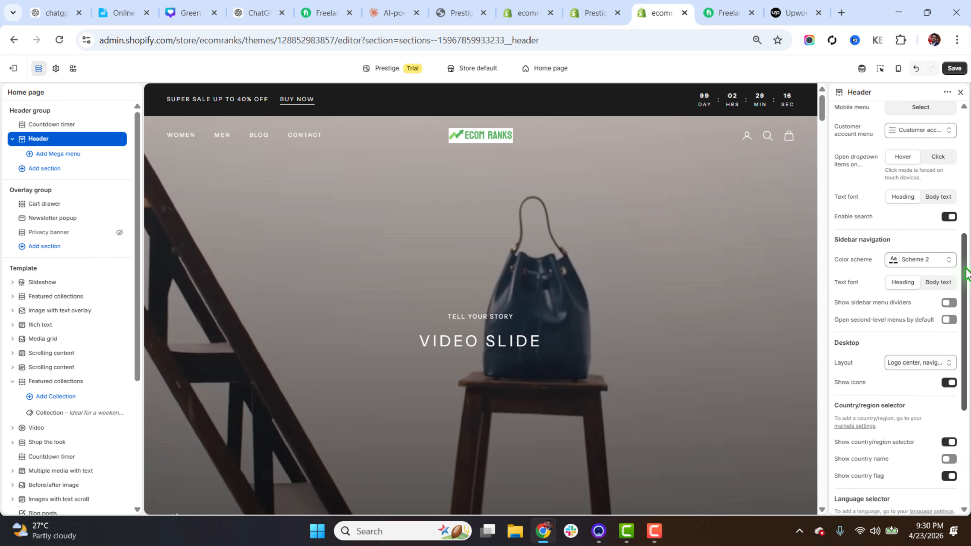
pyautogui.moveTo(968, 274); pyautogui.dragTo(969, 300)
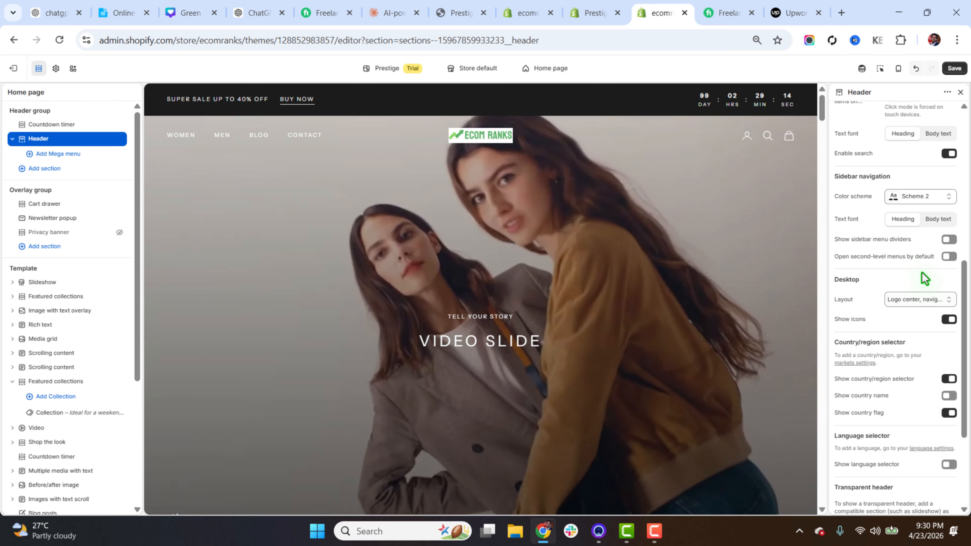
pyautogui.scroll(-1, 933, 237)
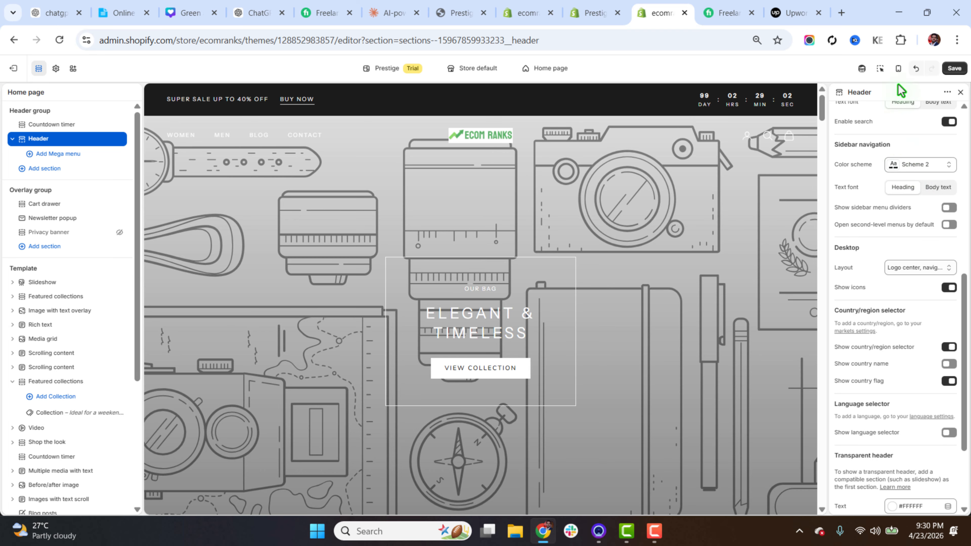
pyautogui.click(899, 68)
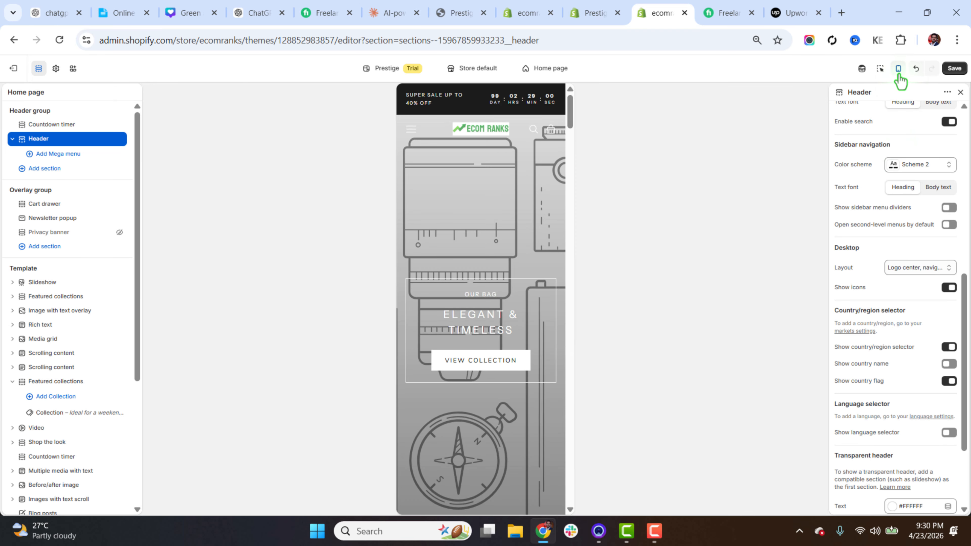
pyautogui.click(411, 129)
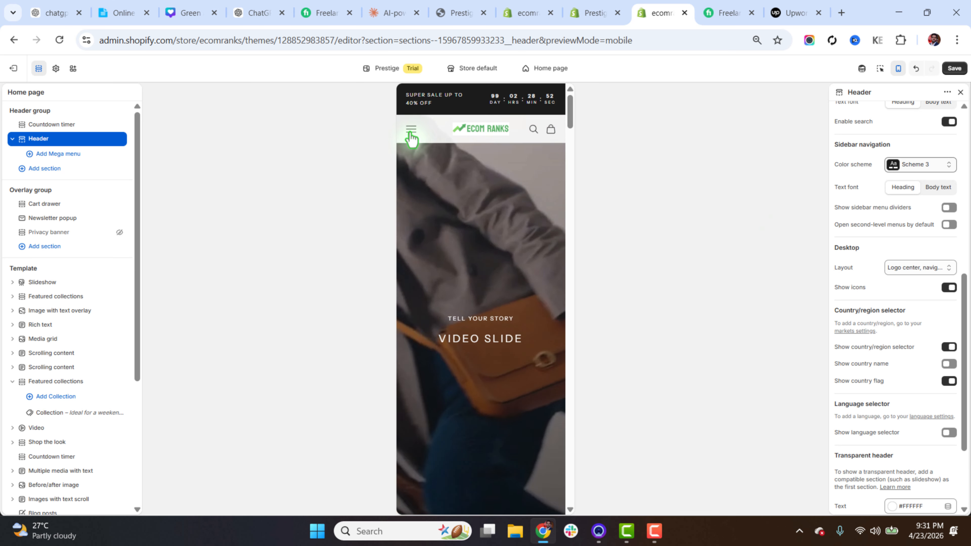
pyautogui.click(412, 132)
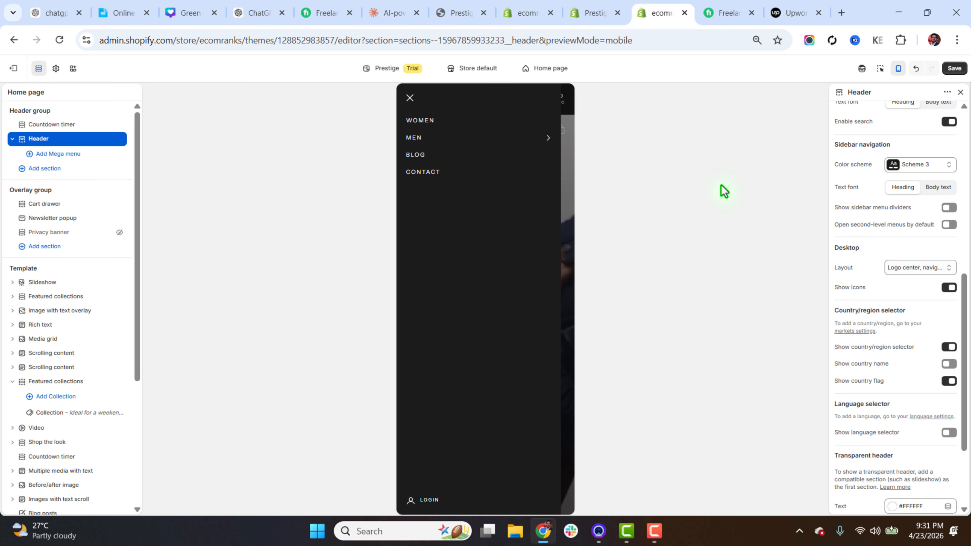
pyautogui.click(409, 98)
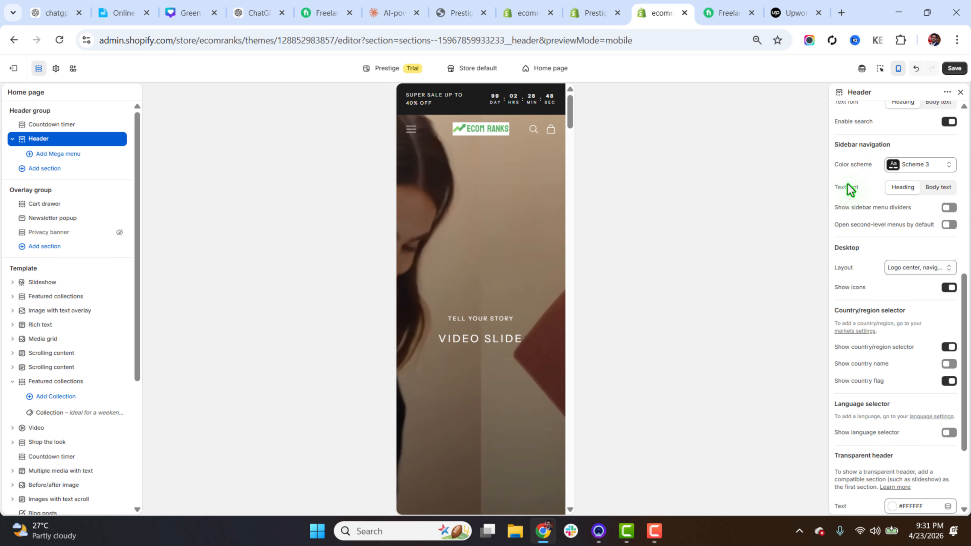
pyautogui.click(898, 68)
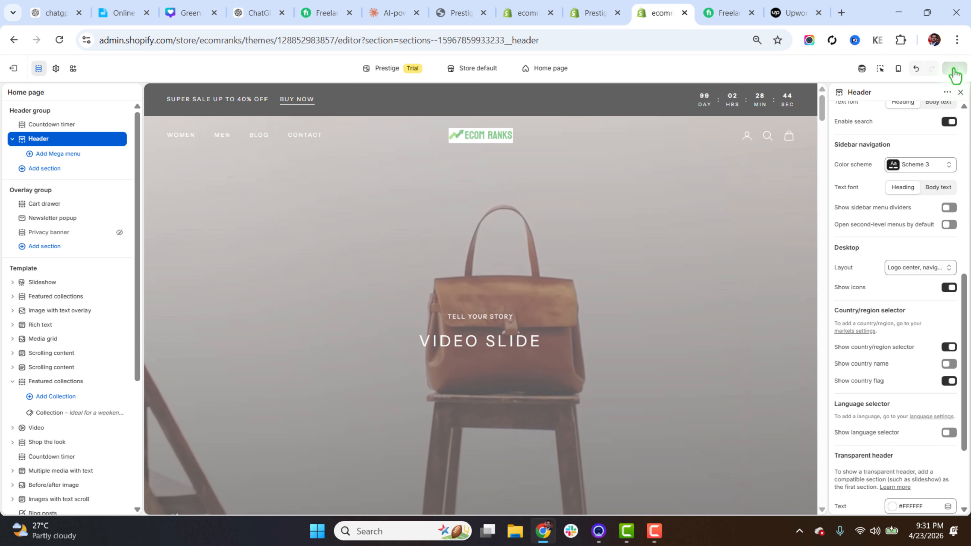
pyautogui.click(954, 68)
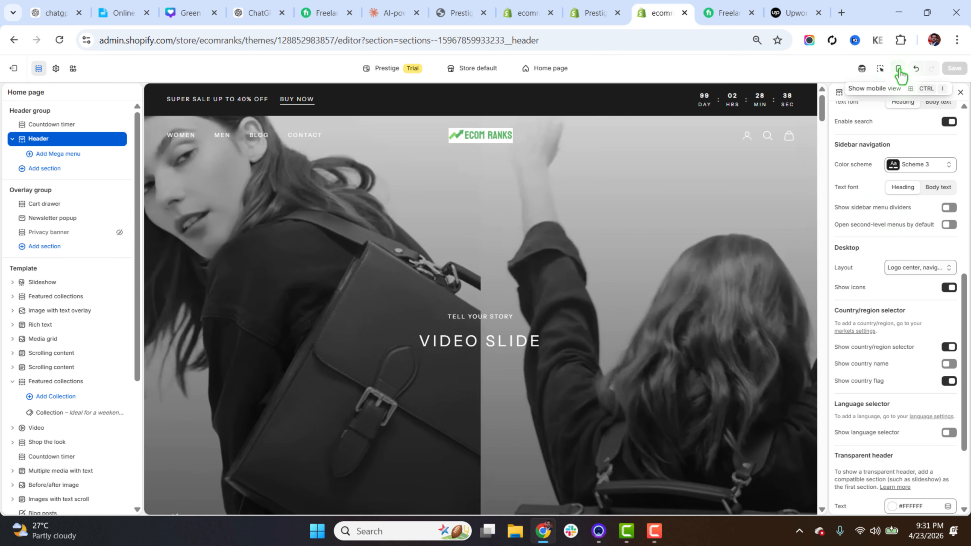
# Step: Enable the sidebar menu dividers, check them in the mobile menu drawer and return to desktop view
pyautogui.click(899, 69)
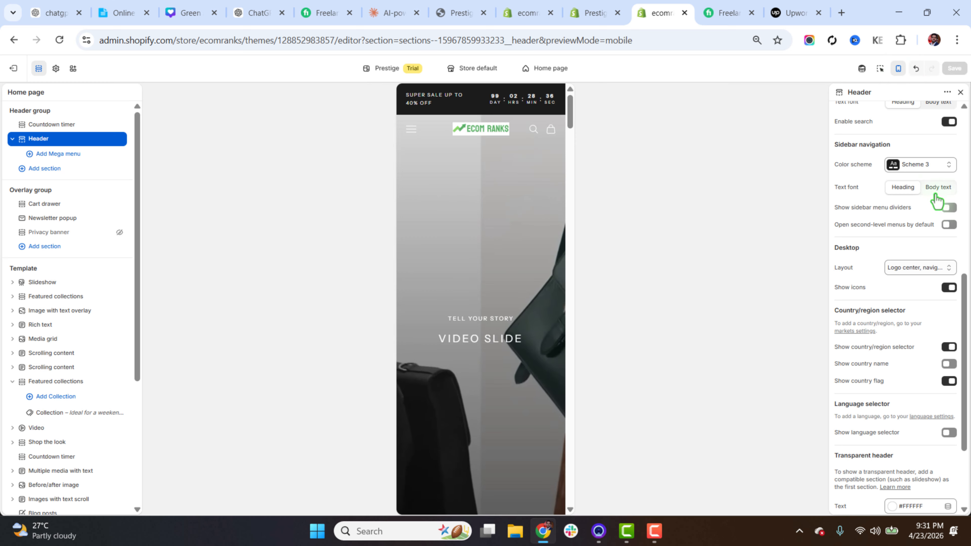
pyautogui.click(411, 130)
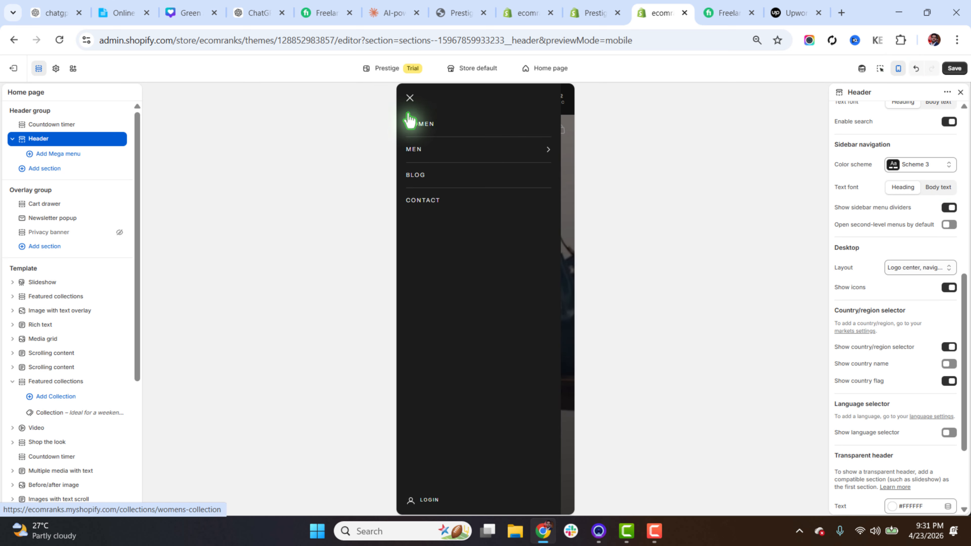
pyautogui.scroll(-2, 965, 316)
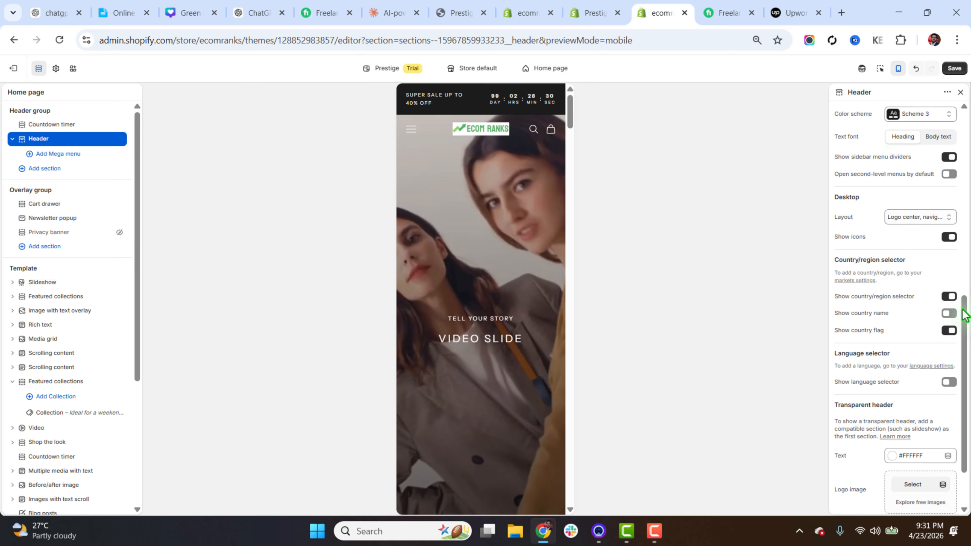
pyautogui.click(898, 70)
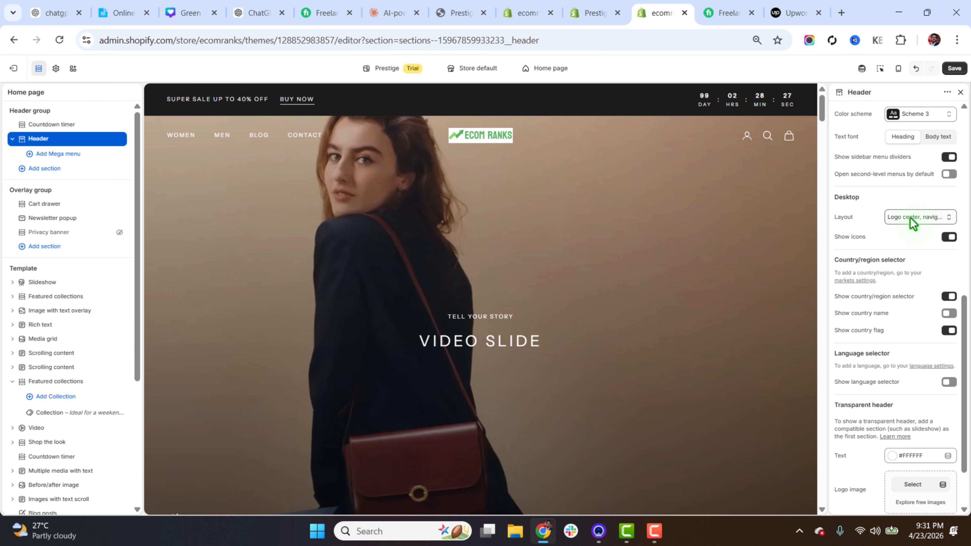
# Step: Try the "Logo left, navigation inline" desktop layout for the header and undo the change
pyautogui.click(912, 218)
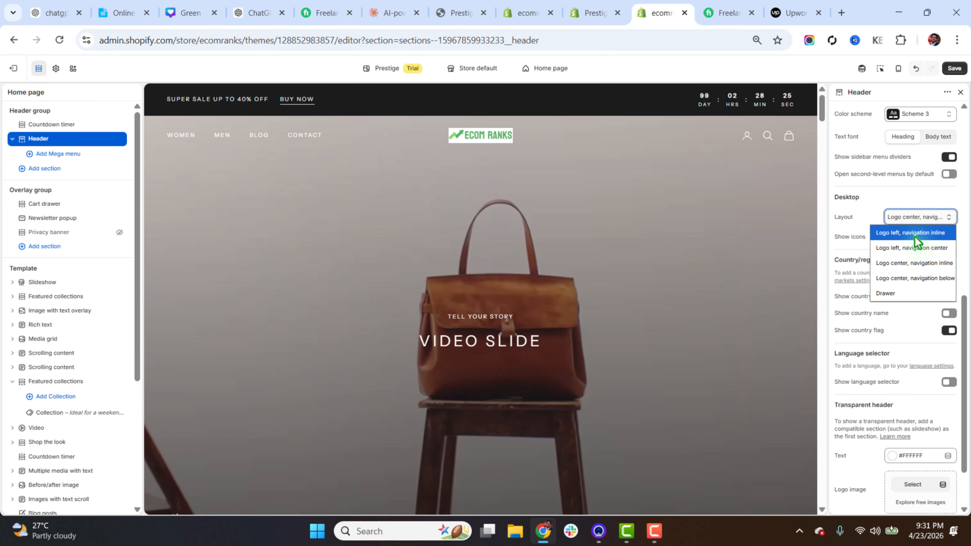
pyautogui.click(915, 233)
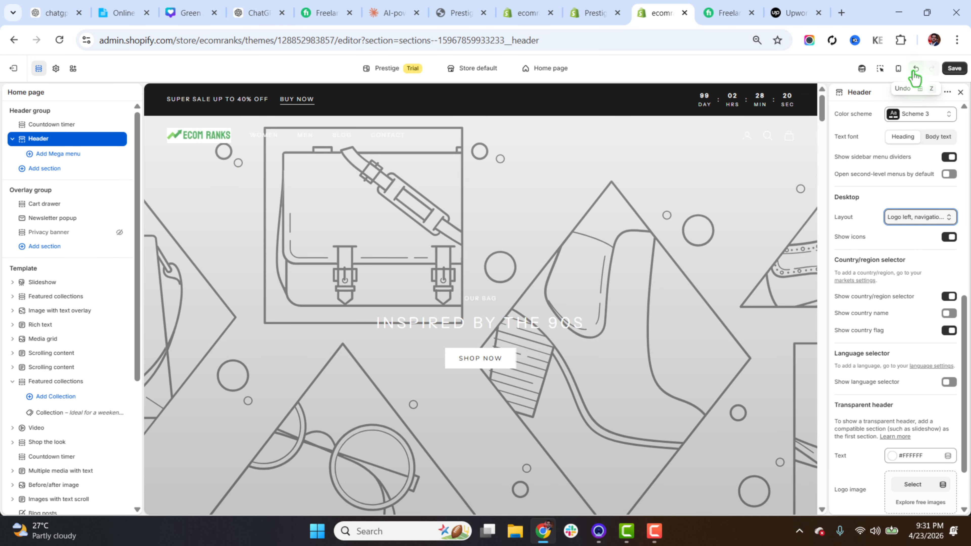
pyautogui.scroll(-2, 922, 348)
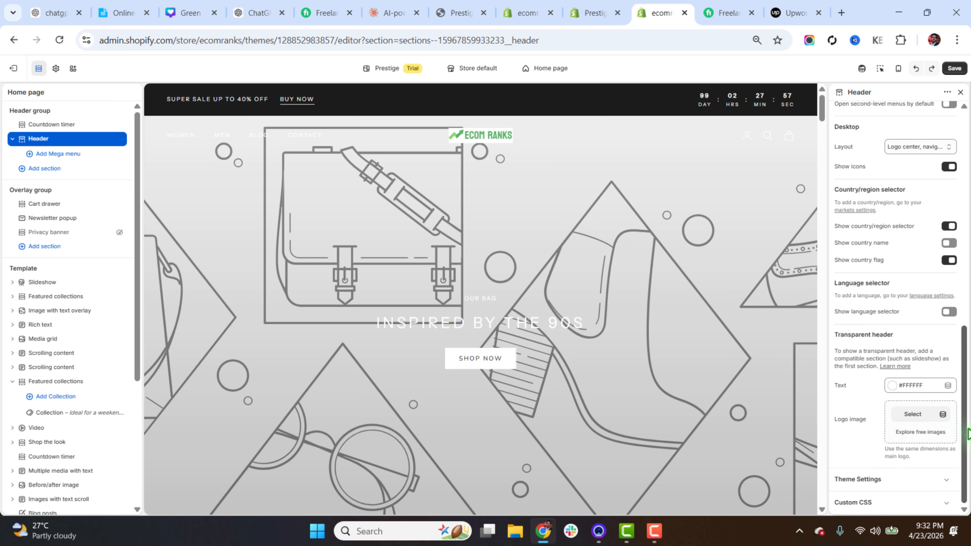
# Step: Review the header's remaining settings, including its transparent header options, and save the theme
pyautogui.scroll(15, 964, 400)
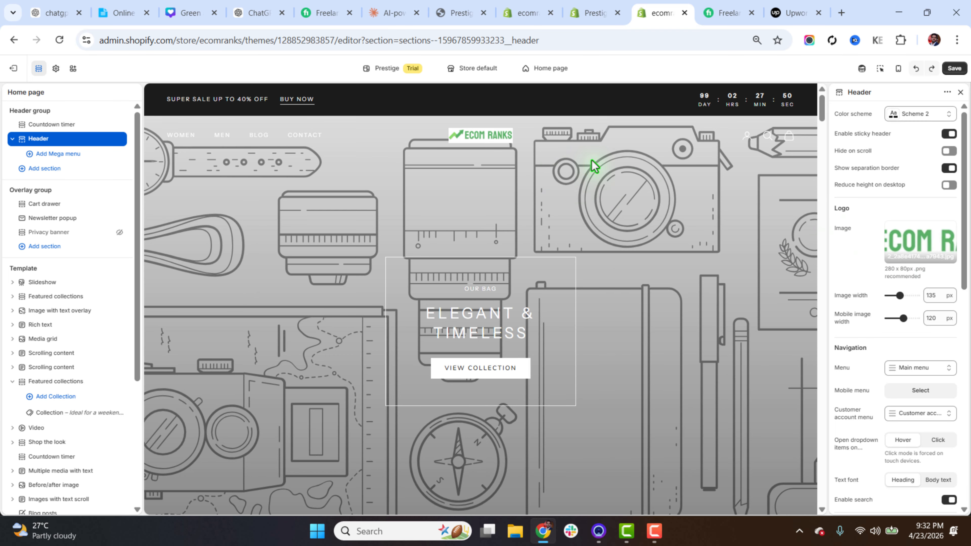
pyautogui.scroll(-15, 964, 382)
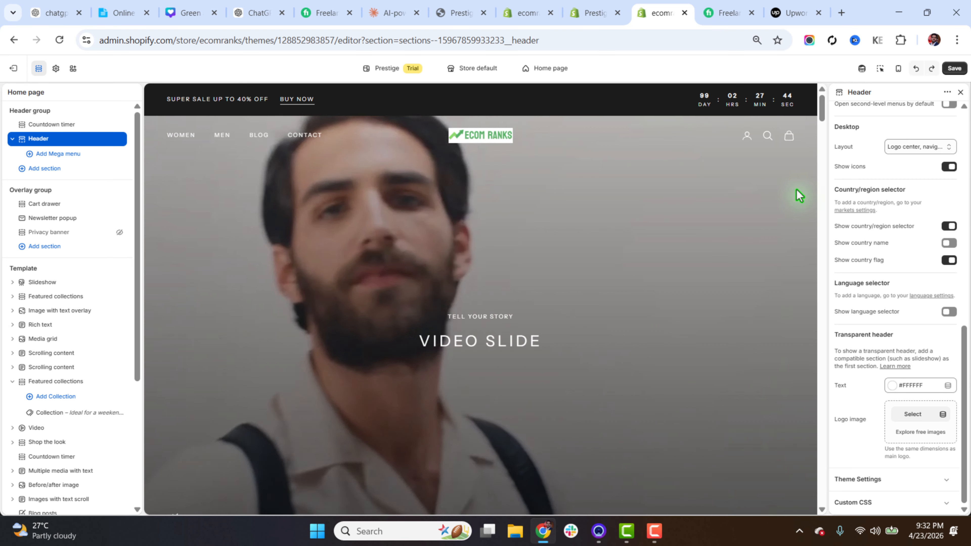
pyautogui.click(955, 68)
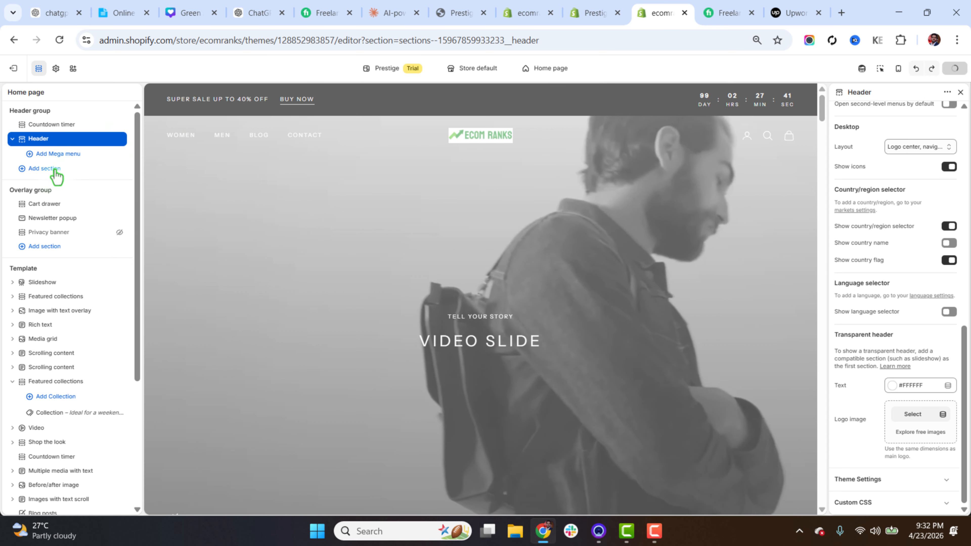
# Step: Examine the Men mega menu in the Prestige demo on the Shopify Theme Store and return to the theme editor
pyautogui.click(594, 6)
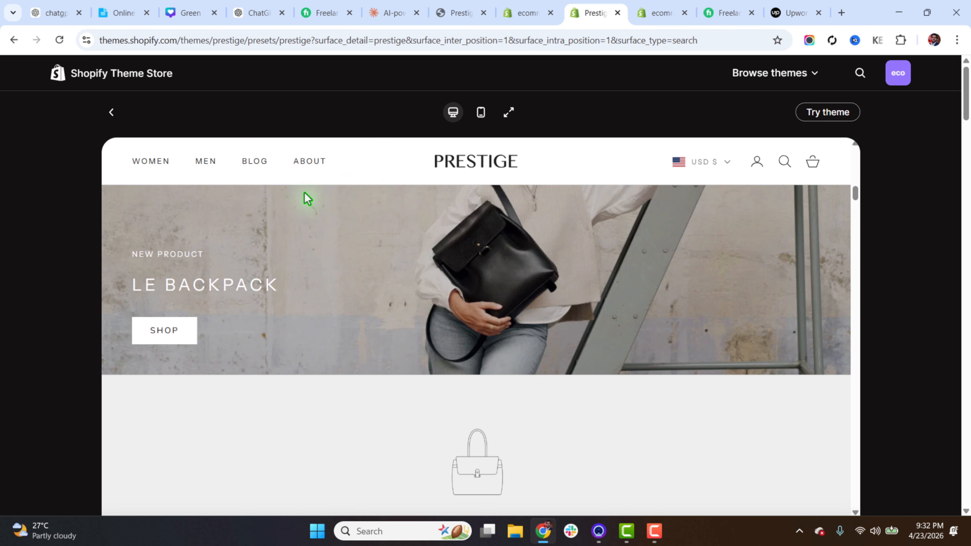
pyautogui.moveTo(858, 199); pyautogui.dragTo(862, 156)
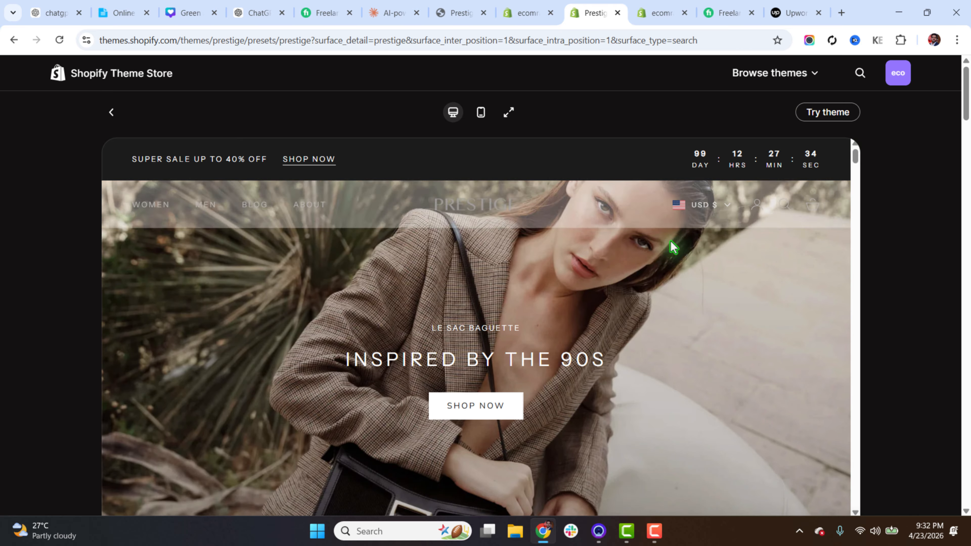
pyautogui.moveTo(206, 211)
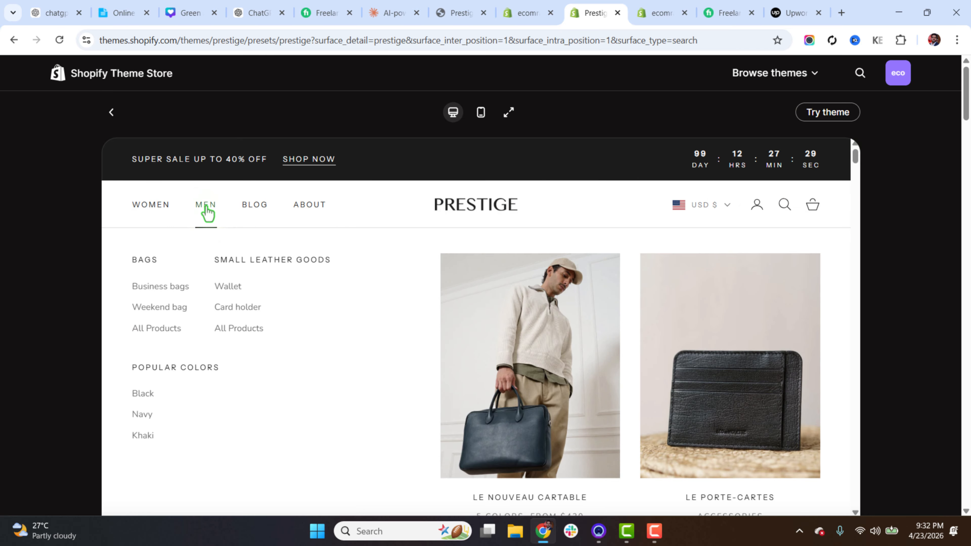
pyautogui.click(653, 11)
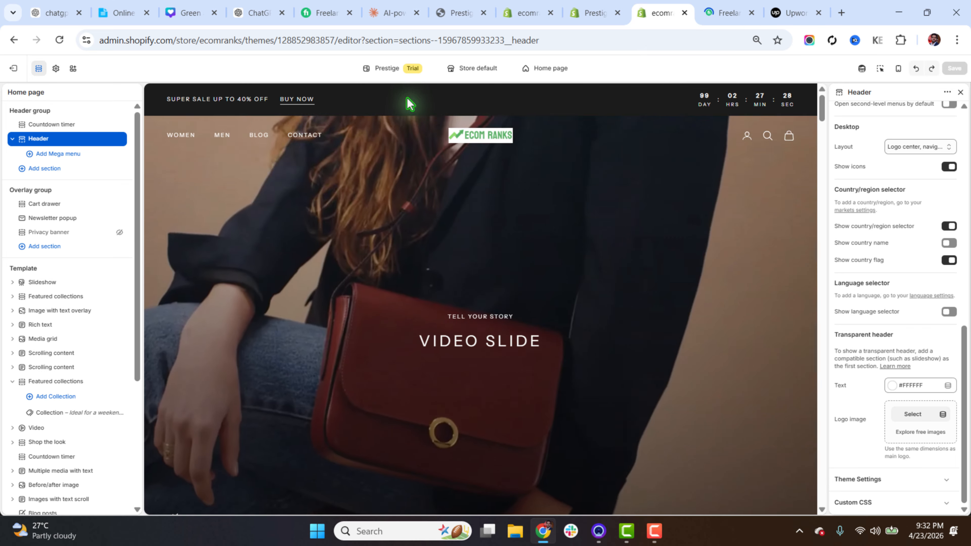
# Step: Add a Mega menu block to the header for the menu item "Men" and preview its dropdown
pyautogui.moveTo(217, 141)
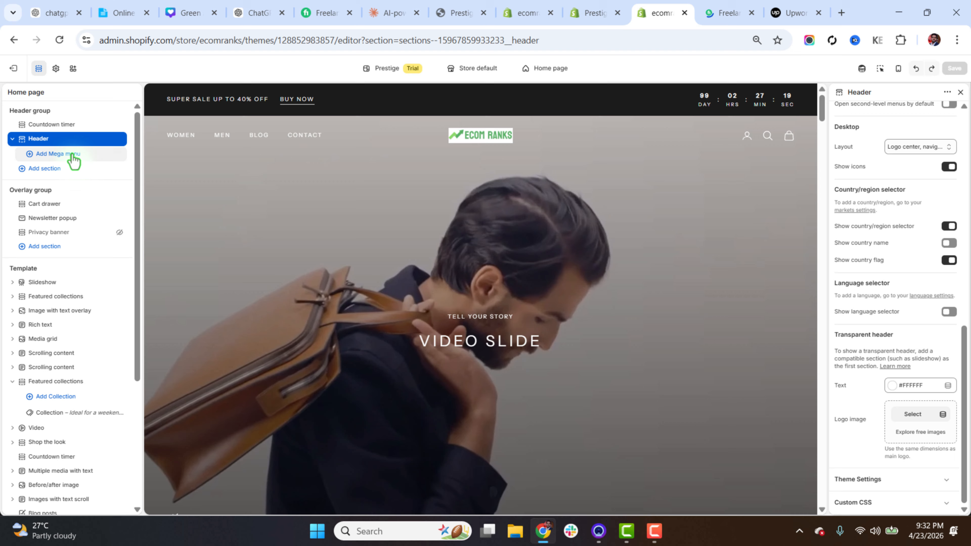
pyautogui.click(72, 156)
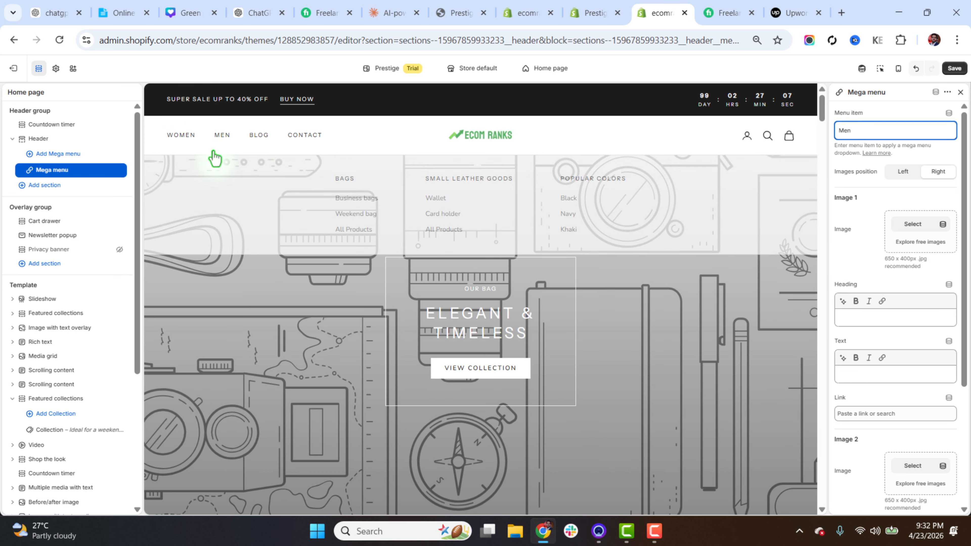
pyautogui.moveTo(222, 143)
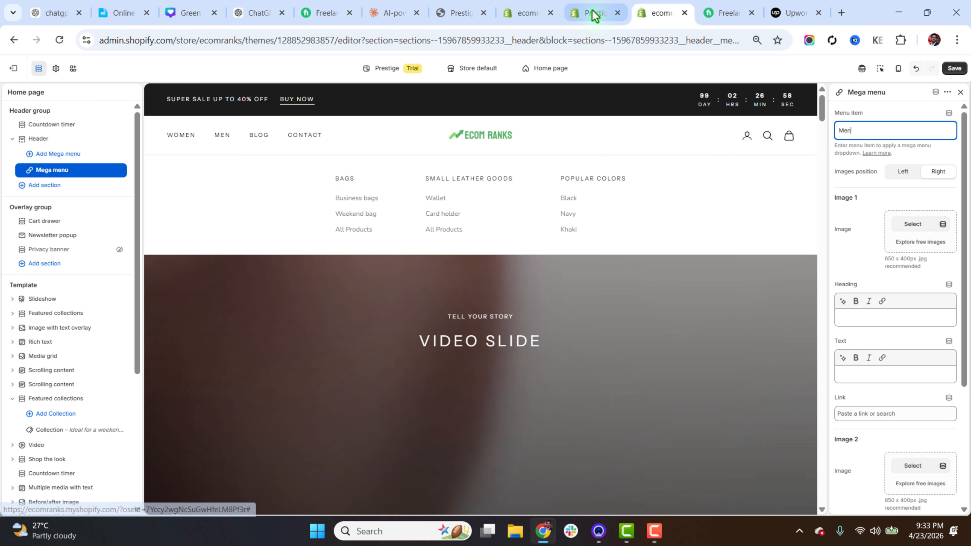
# Step: Open the Main menu in the Shopify admin and expand the SMALL LEATHER GOODS and POPULAR COLORS items under Men to examine the nesting
pyautogui.click(530, 13)
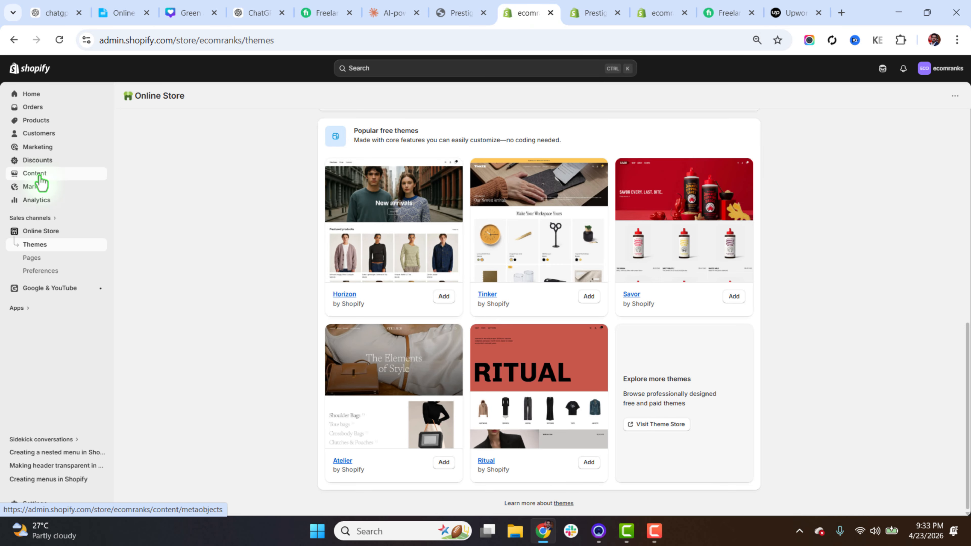
pyautogui.click(40, 177)
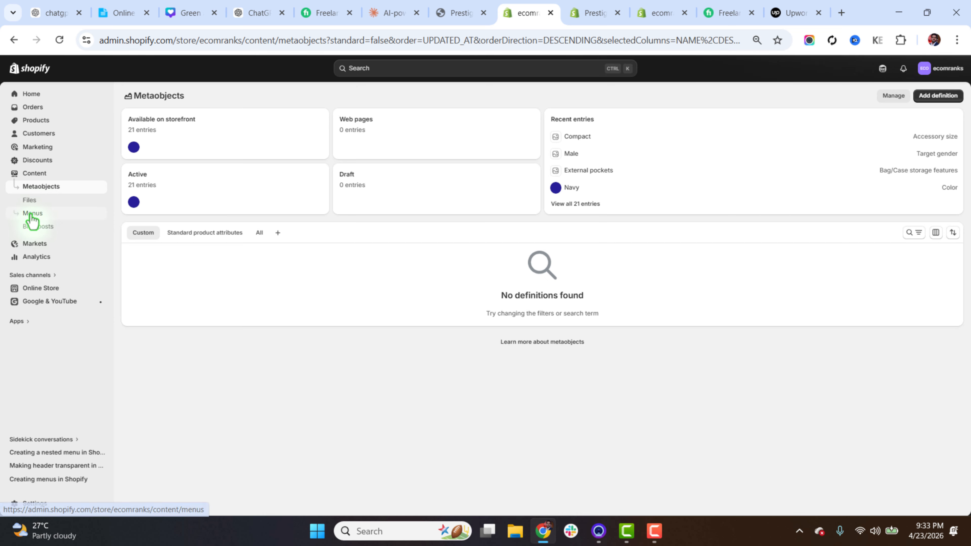
pyautogui.click(37, 218)
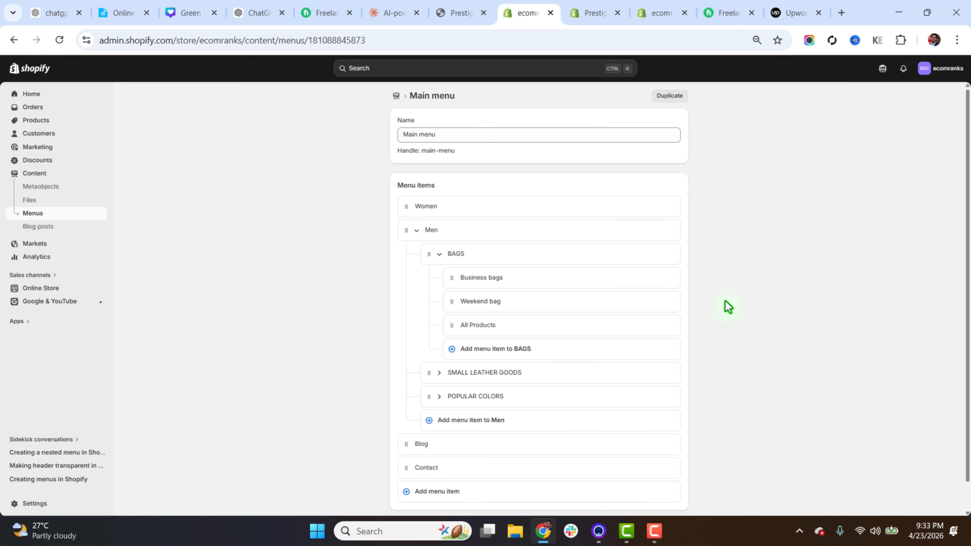
pyautogui.scroll(-1, 476, 333)
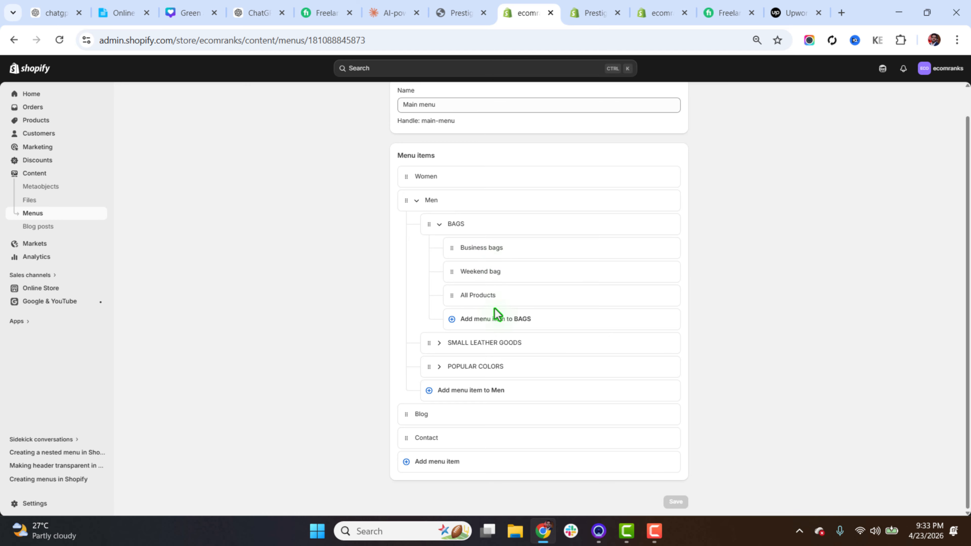
pyautogui.click(440, 344)
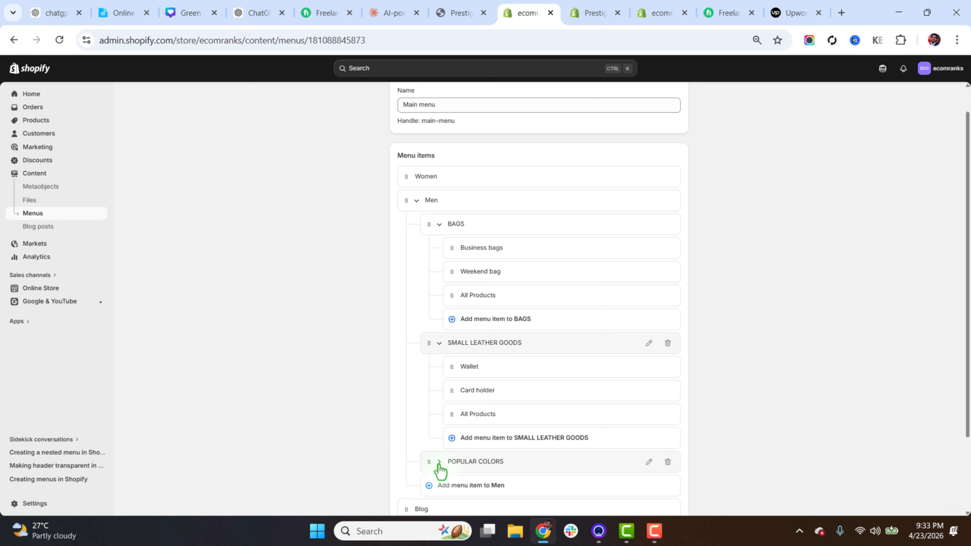
pyautogui.scroll(-3, 497, 458)
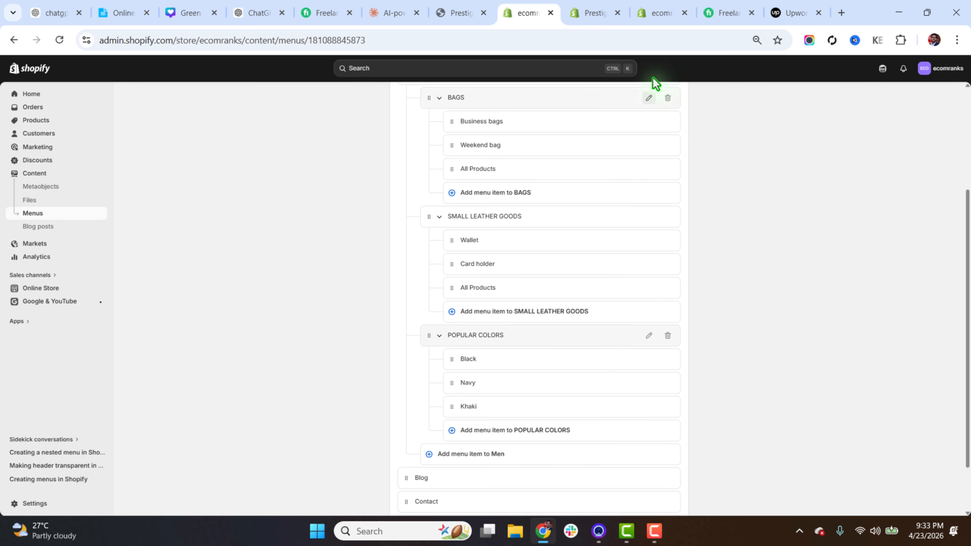
# Step: Compare the nested menu items with the columns and images of the Prestige demo's Men mega menu, ending in the theme editor
pyautogui.click(596, 12)
pyautogui.moveTo(201, 212)
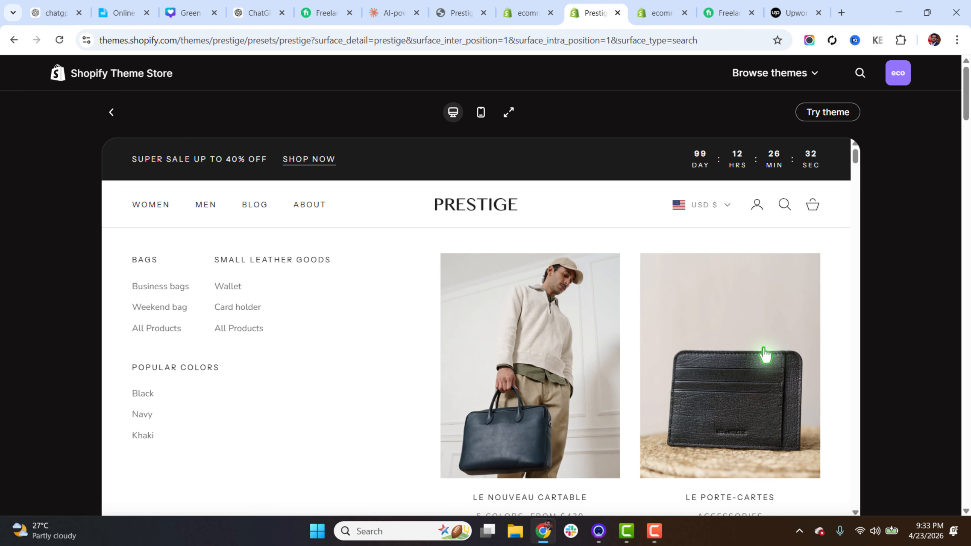
pyautogui.click(530, 12)
pyautogui.click(654, 6)
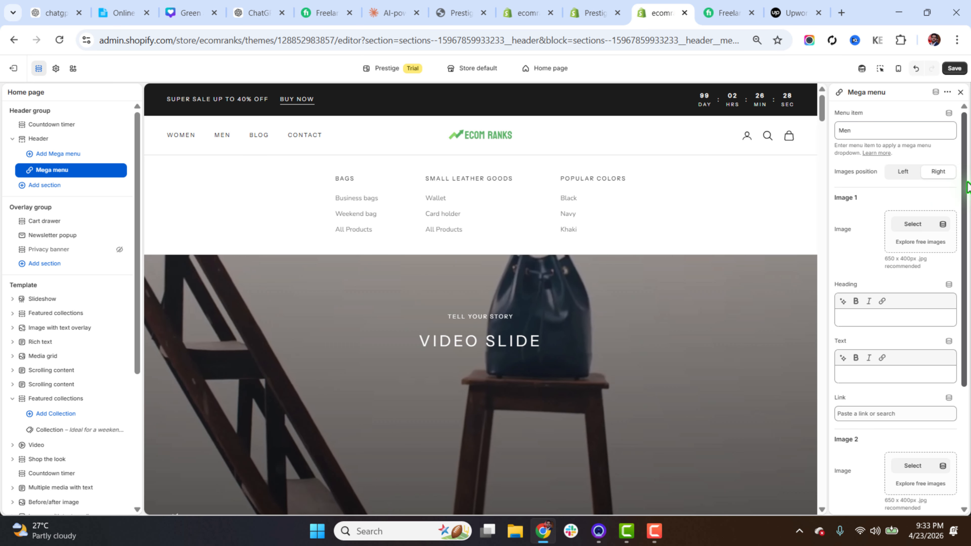
# Step: Set the mega menu's Image 1 to the tan leather Scrolling_content bag image and enter "Bags" as its heading
pyautogui.scroll(-1, 936, 191)
pyautogui.click(915, 194)
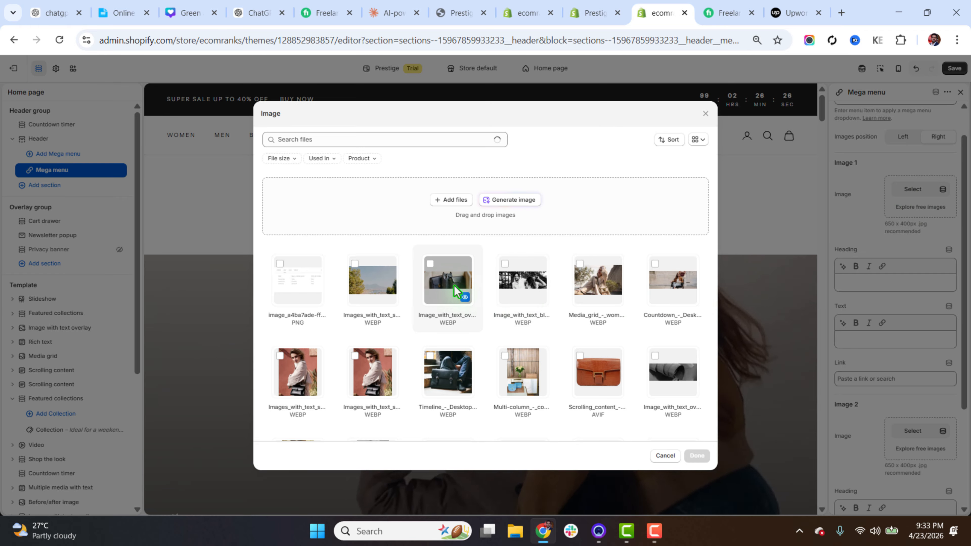
pyautogui.scroll(-2, 589, 342)
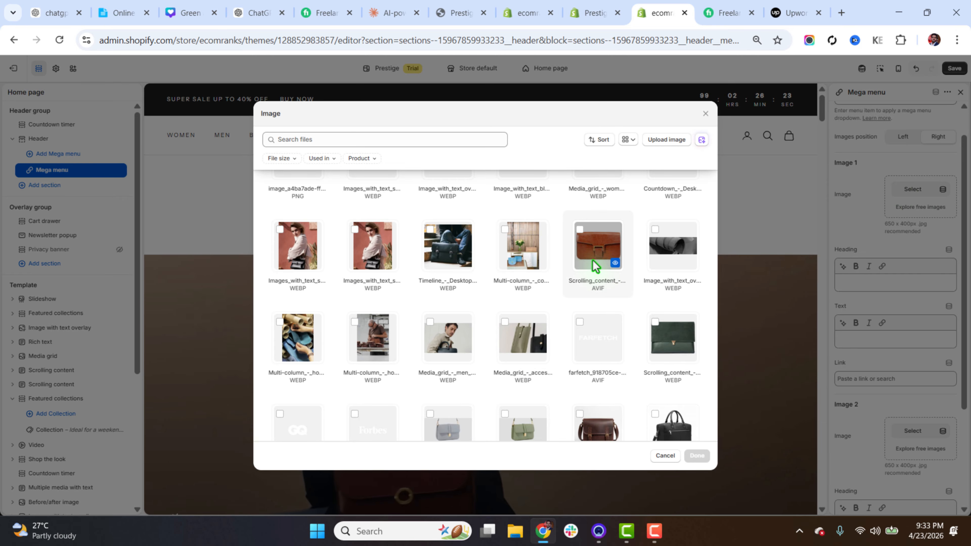
pyautogui.click(597, 264)
pyautogui.click(696, 455)
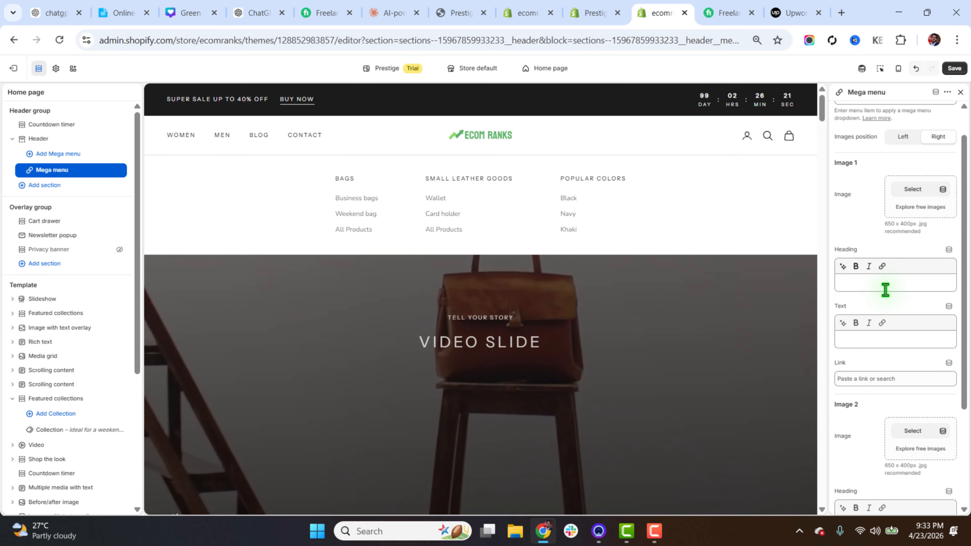
pyautogui.click(884, 288)
pyautogui.write('Bags')
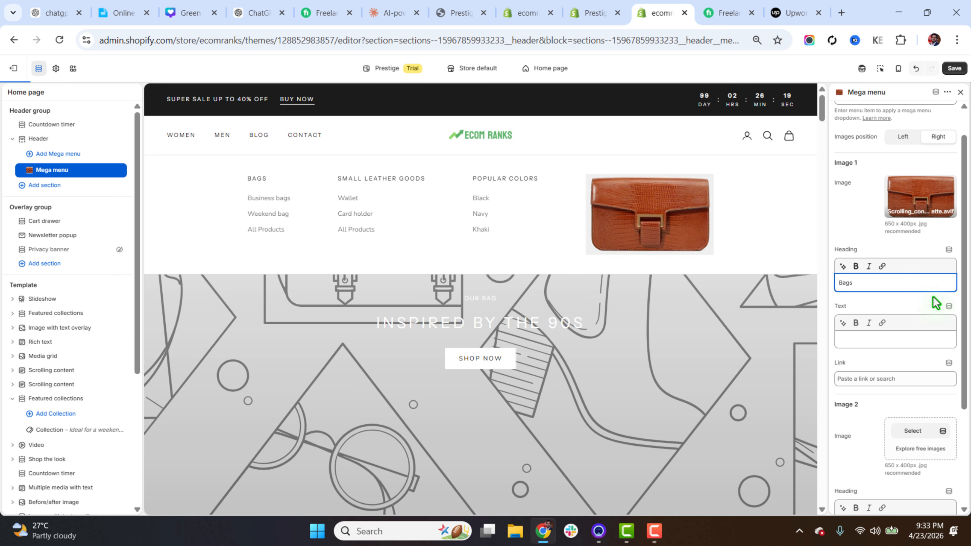
# Step: Set the mega menu's Image 2 to the dark brown leather satchel PNG and enter "Bags" as its heading
pyautogui.scroll(-4, 933, 296)
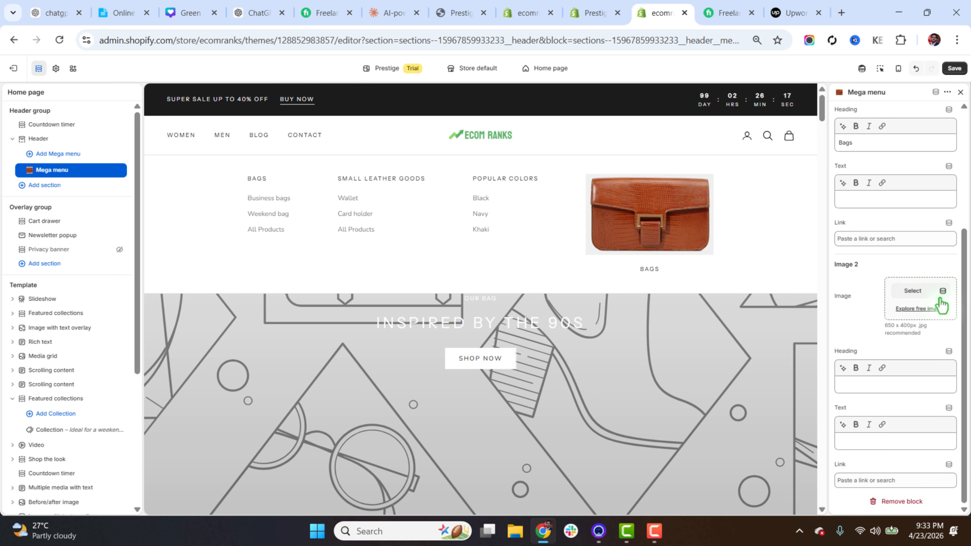
pyautogui.click(912, 291)
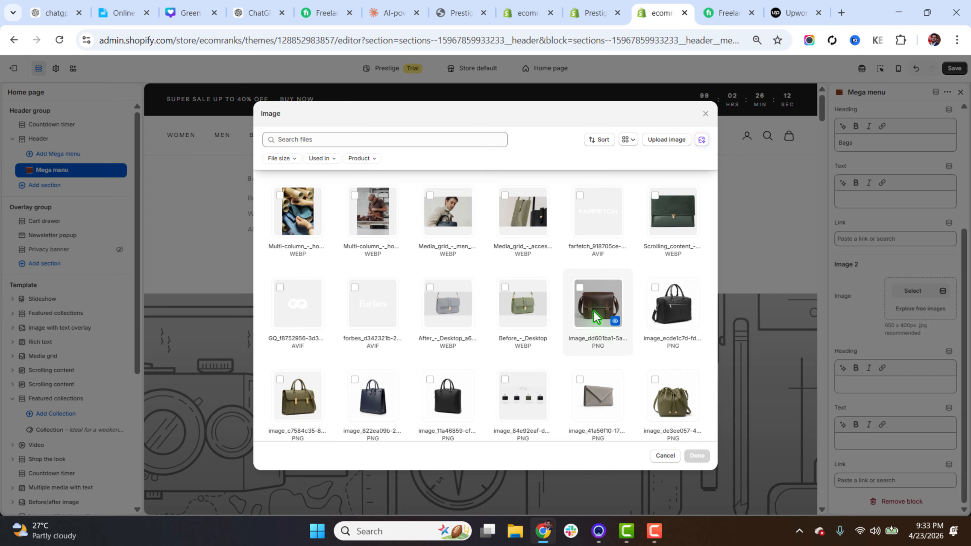
pyautogui.click(697, 456)
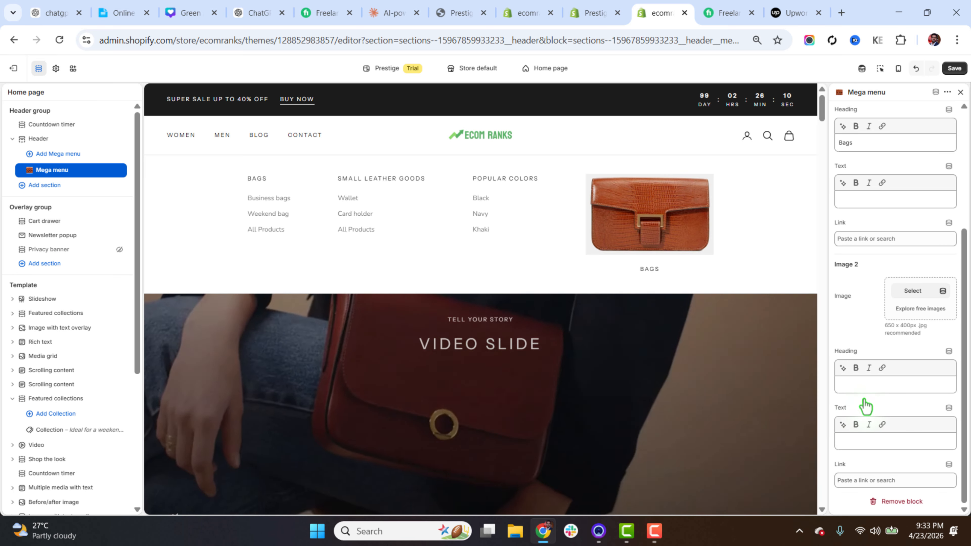
pyautogui.click(875, 384)
pyautogui.write('B')
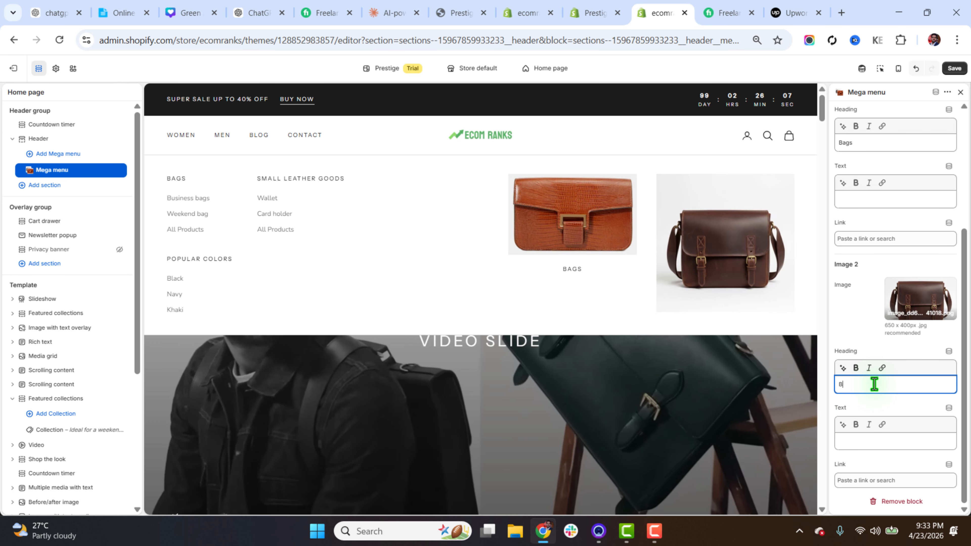
pyautogui.write('ags')
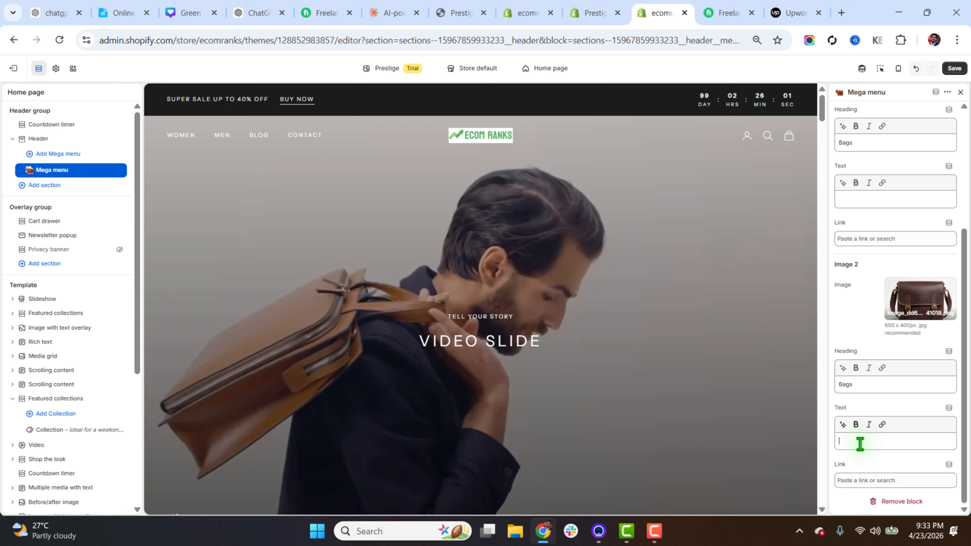
# Step: Check the image captions in the Prestige demo's Men mega menu, then enter "d" as Image 2's text and preview the dropdown
pyautogui.click(859, 443)
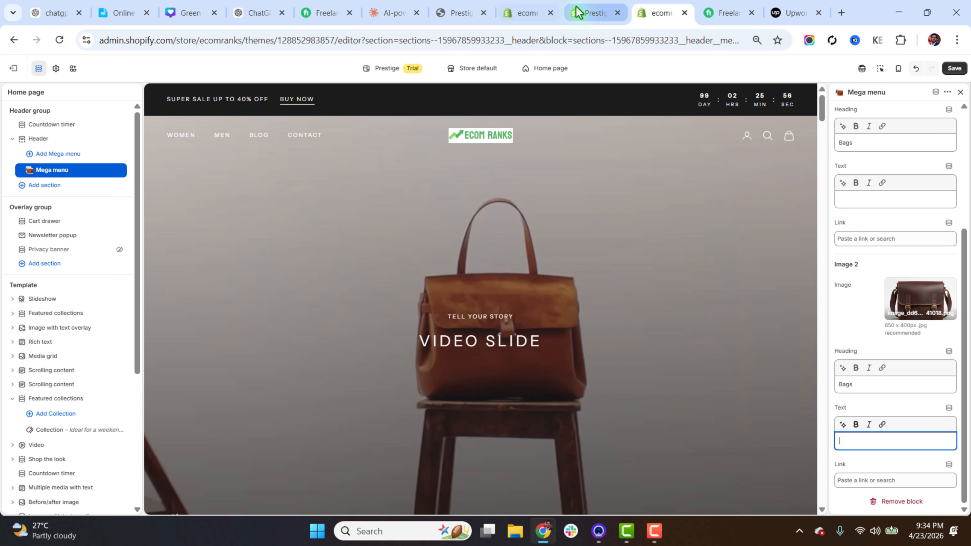
pyautogui.click(592, 5)
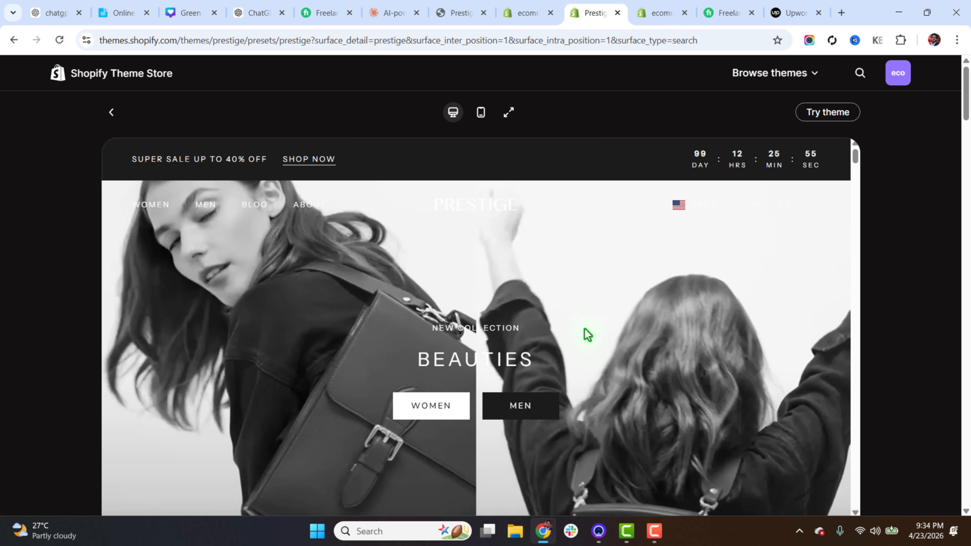
pyautogui.moveTo(208, 211)
pyautogui.scroll(-1, 561, 448)
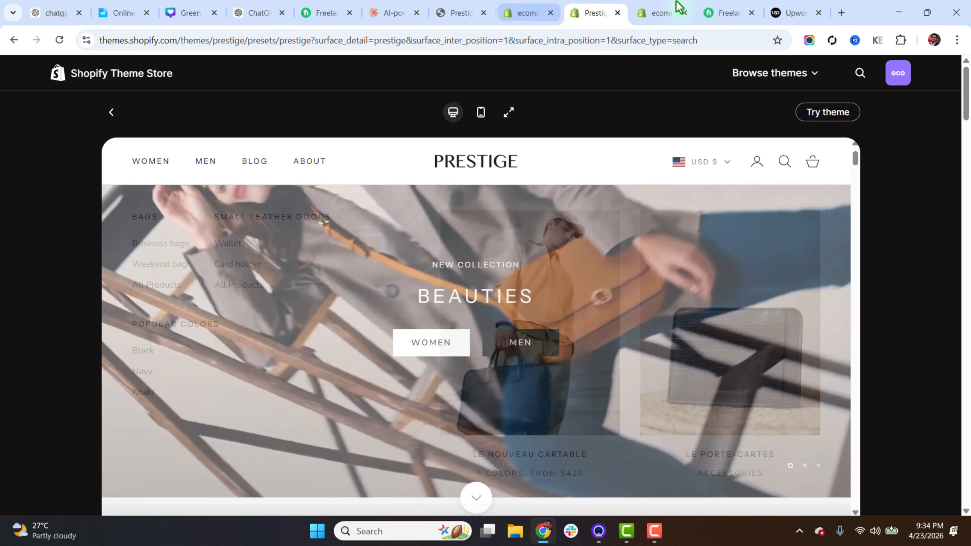
pyautogui.click(679, 8)
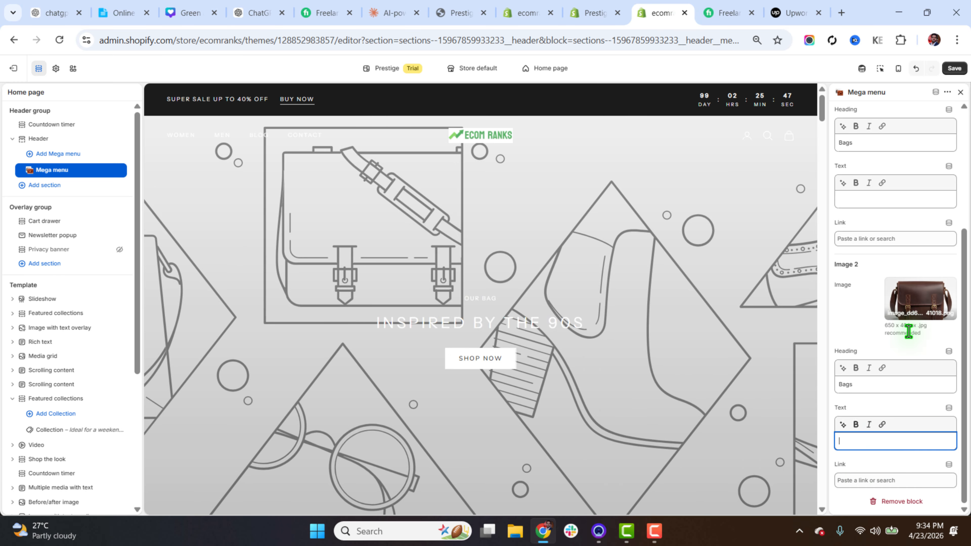
pyautogui.moveTo(222, 143)
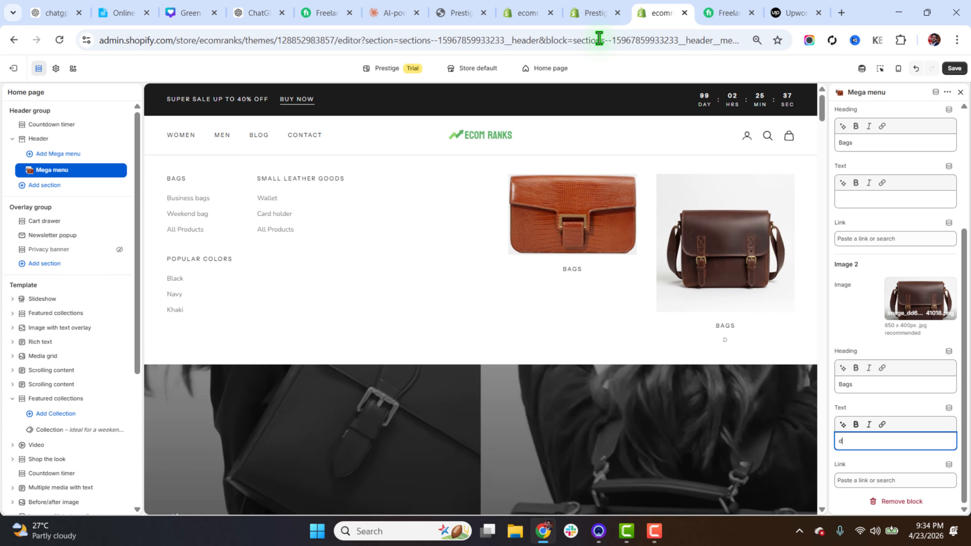
# Step: Look at the Prestige demo's header once more, then return to the theme editor and save the theme changes
pyautogui.click(594, 13)
pyautogui.moveTo(209, 164)
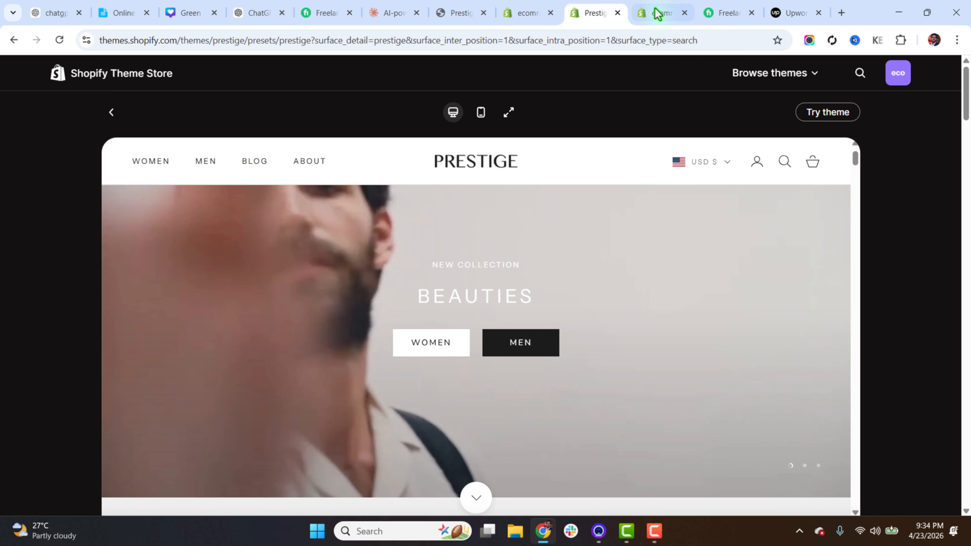
pyautogui.click(657, 14)
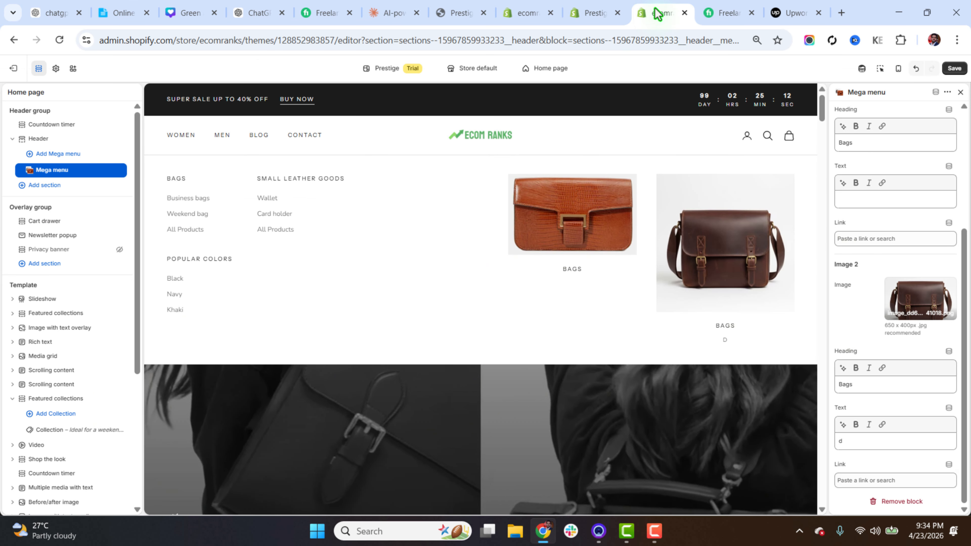
pyautogui.click(954, 68)
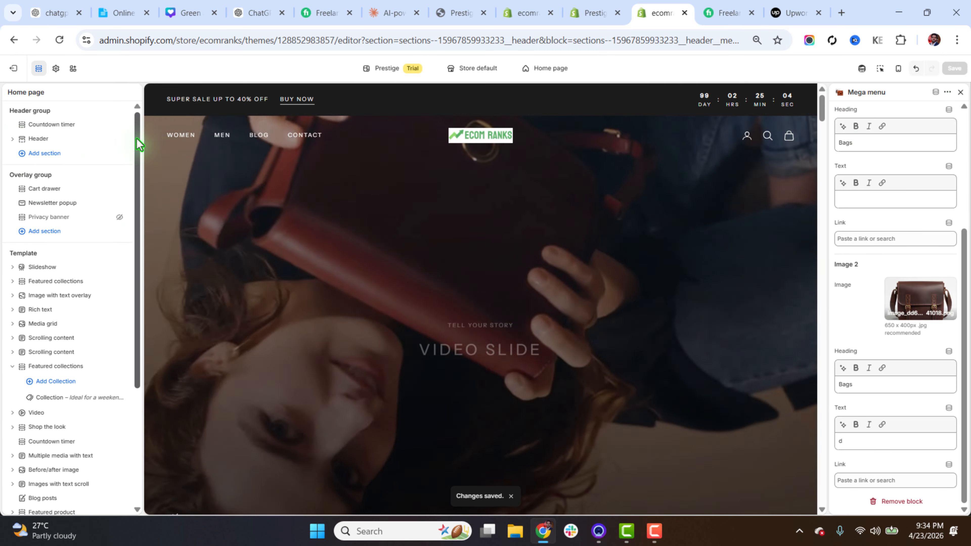
# Step: Disable the transparent header for the home page's Slideshow section and set its slides to change every 6 seconds
pyautogui.moveTo(137, 143); pyautogui.dragTo(141, 200)
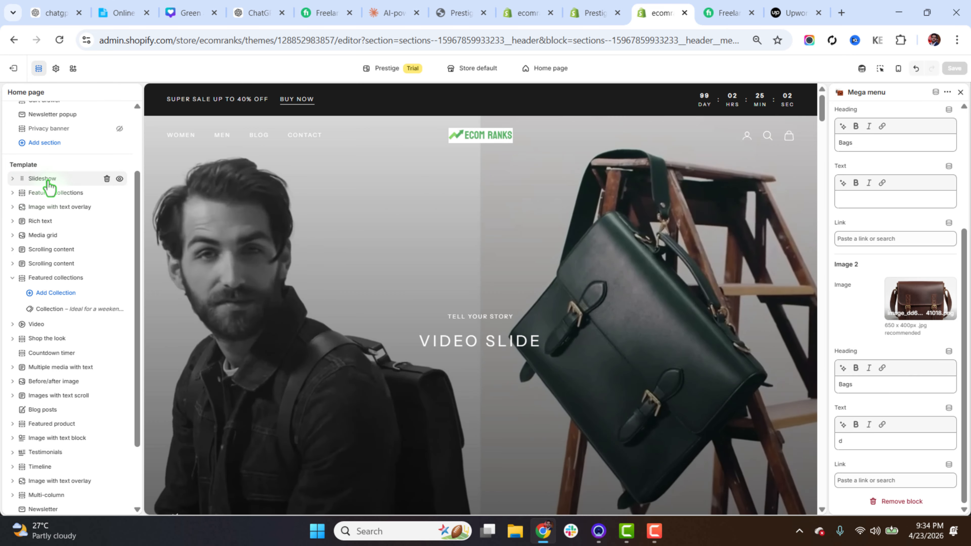
pyautogui.click(42, 178)
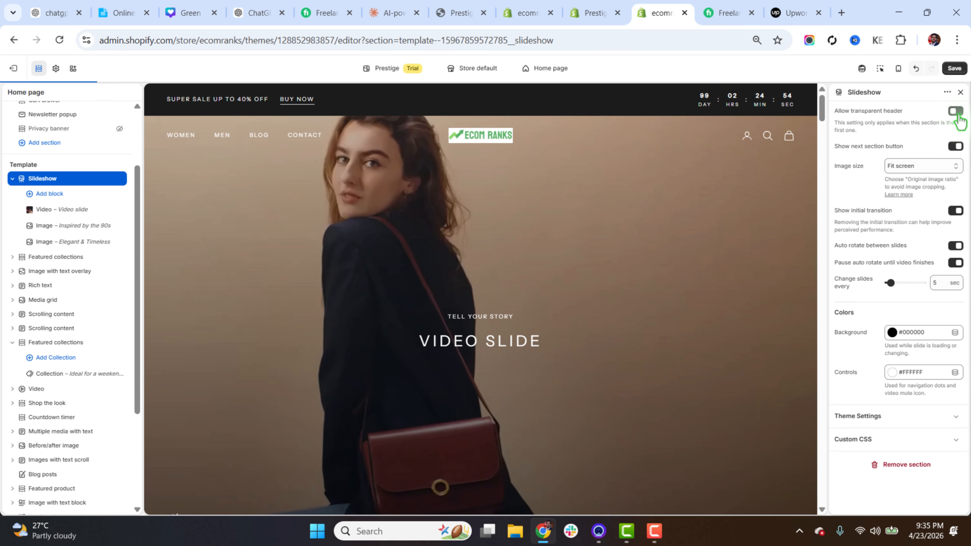
pyautogui.click(956, 112)
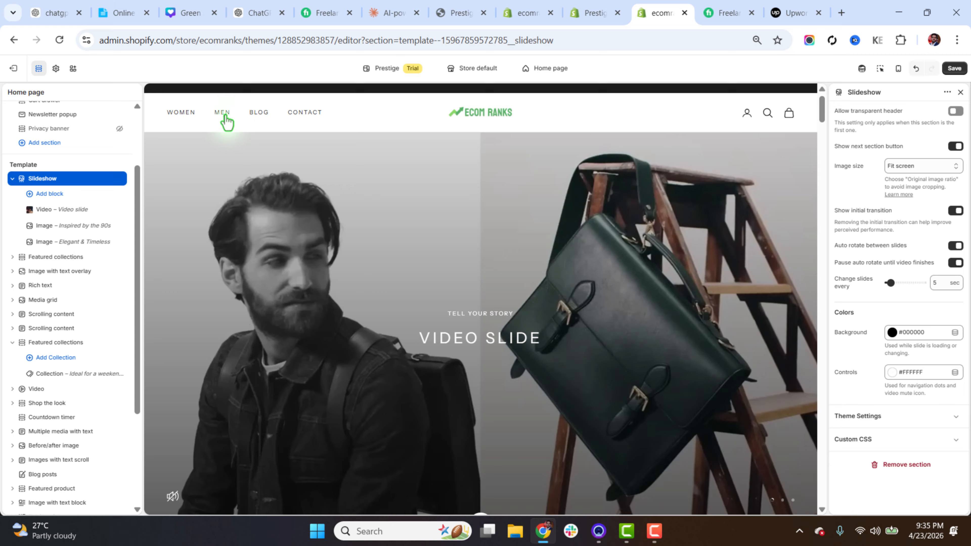
pyautogui.moveTo(226, 122)
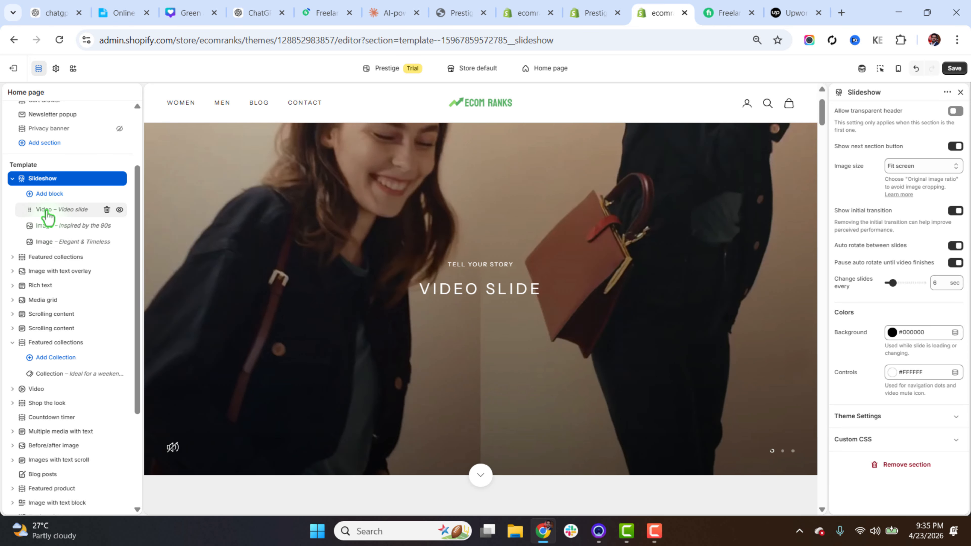
# Step: Open the slideshow's video slide settings and preview the slide in mobile view before returning to desktop view
pyautogui.click(46, 211)
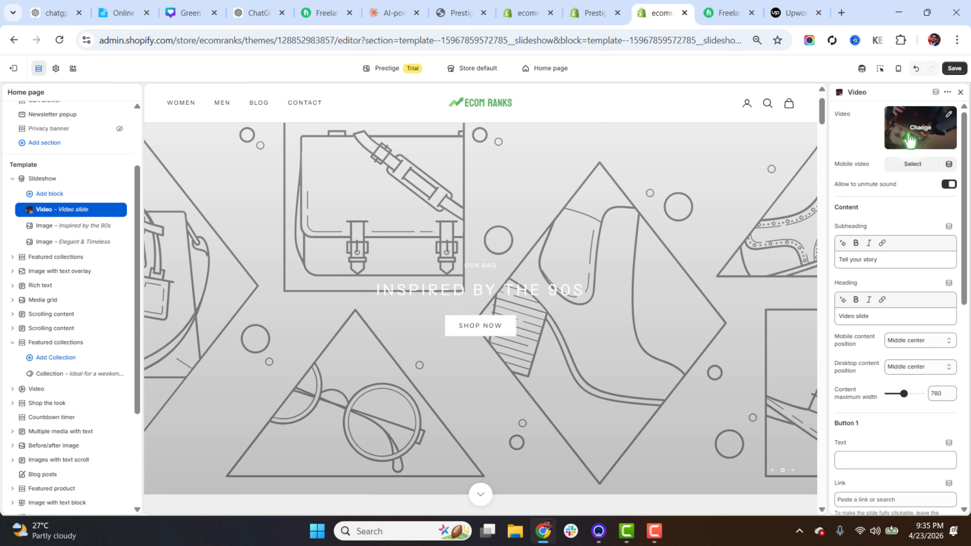
pyautogui.click(900, 73)
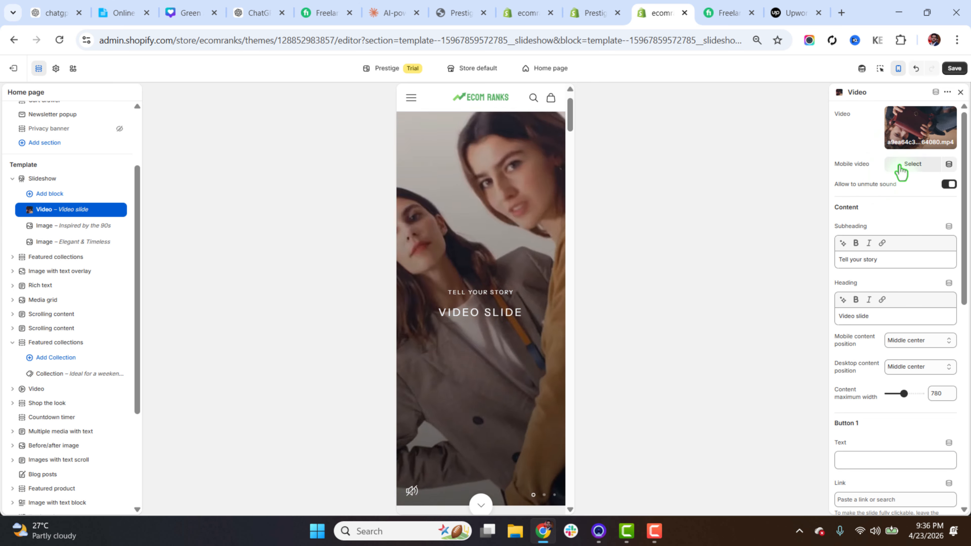
pyautogui.click(898, 74)
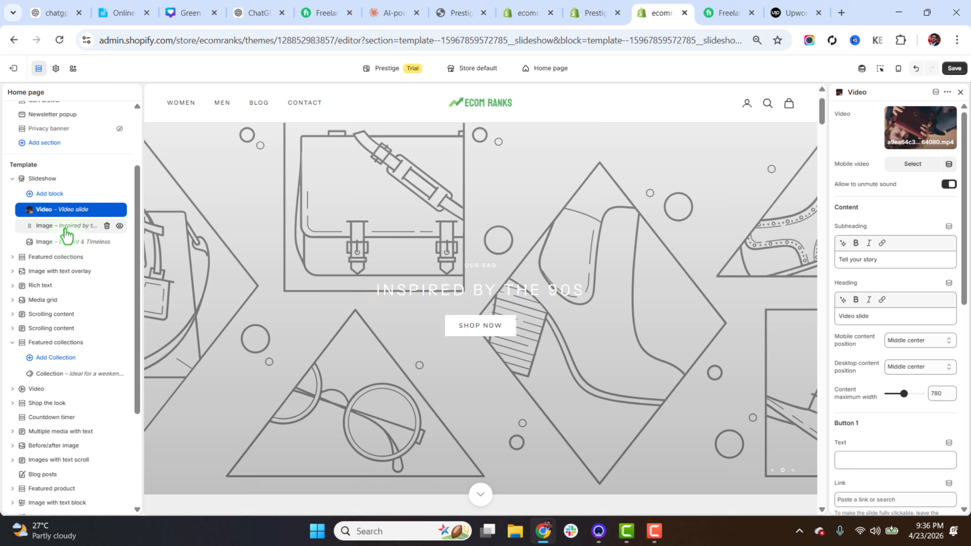
# Step: Set the main image of the "Inspired by the 90s" slide to the Media_grid WEBP of the woman with a bag
pyautogui.click(67, 233)
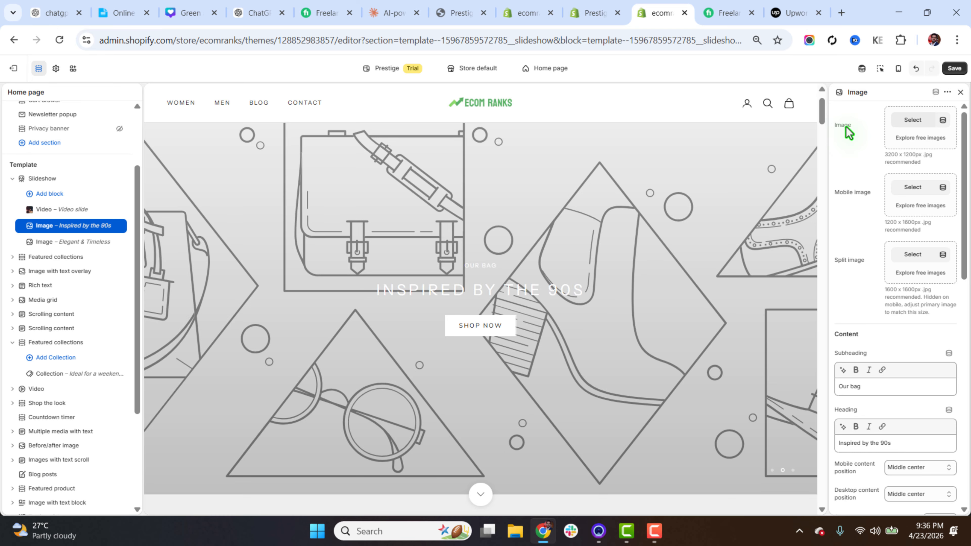
pyautogui.click(912, 122)
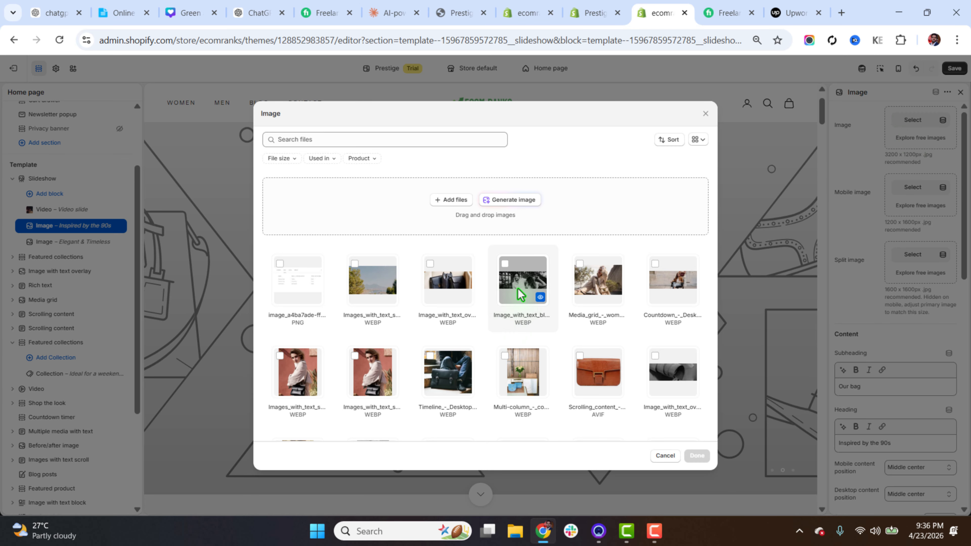
pyautogui.scroll(-3, 502, 336)
pyautogui.scroll(-1, 502, 336)
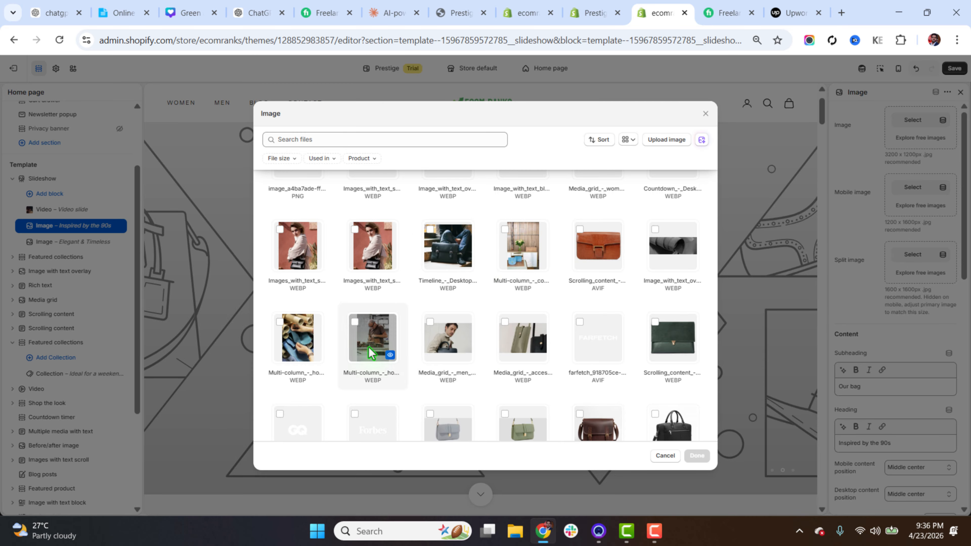
pyautogui.scroll(4, 538, 338)
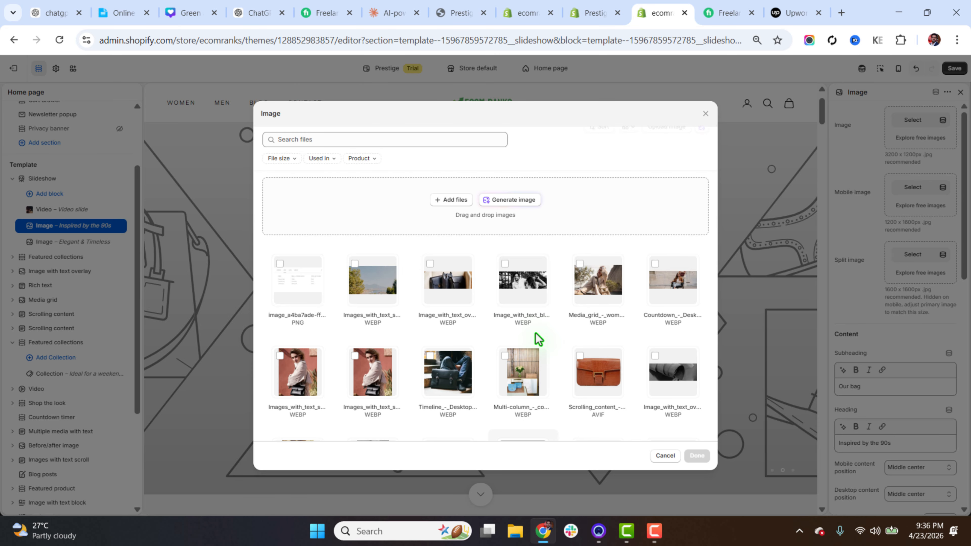
pyautogui.click(697, 456)
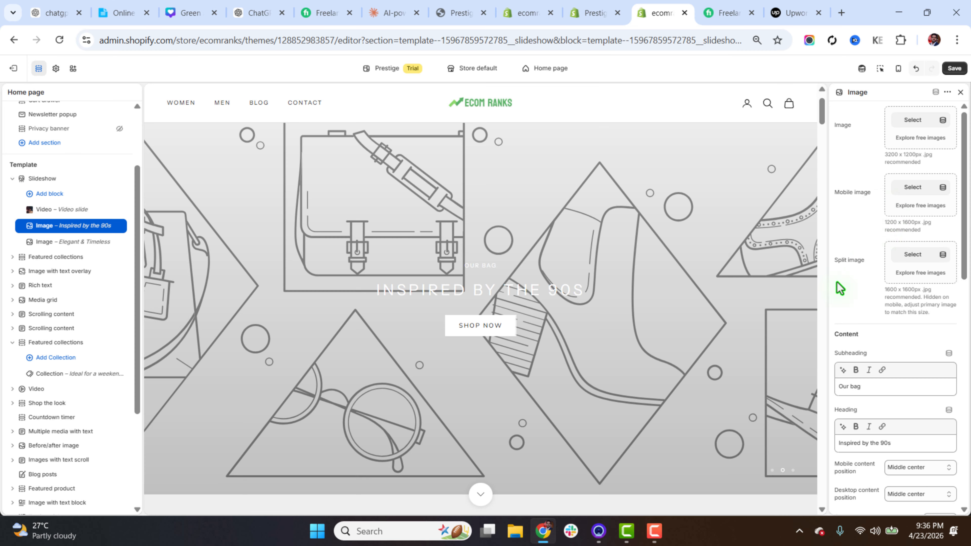
# Step: Set the "Inspired by the 90s" slide's mobile image to the Multi-column WEBP with the flower vase and blue bags
pyautogui.click(910, 193)
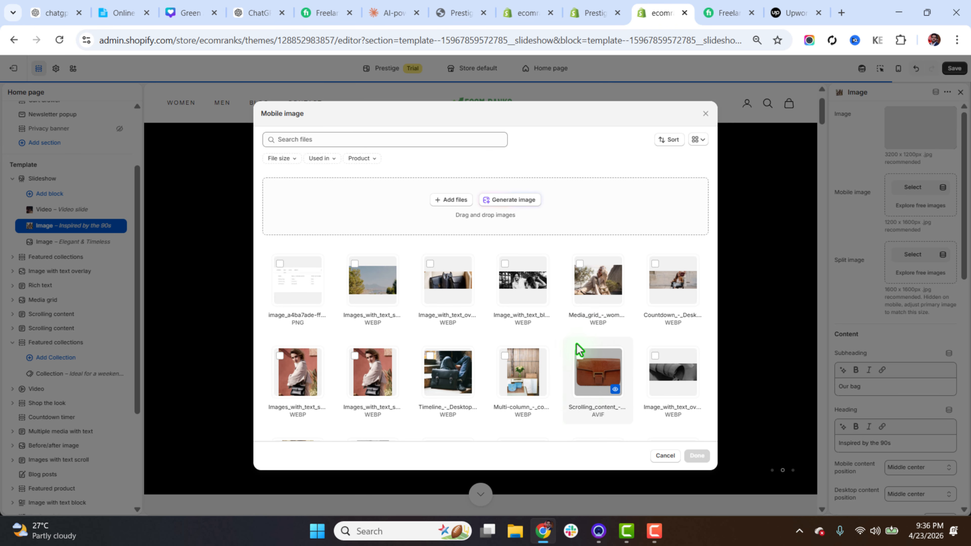
pyautogui.scroll(-3, 575, 350)
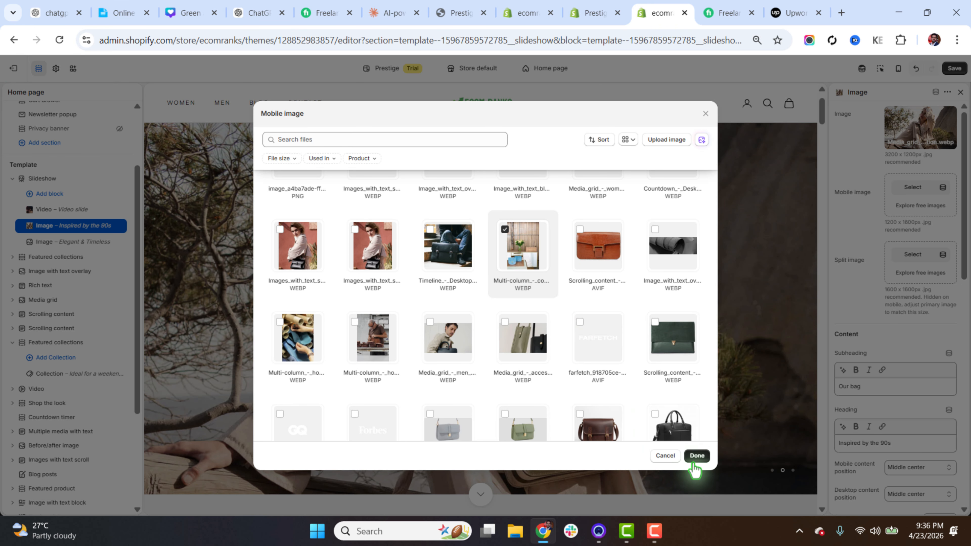
pyautogui.click(694, 461)
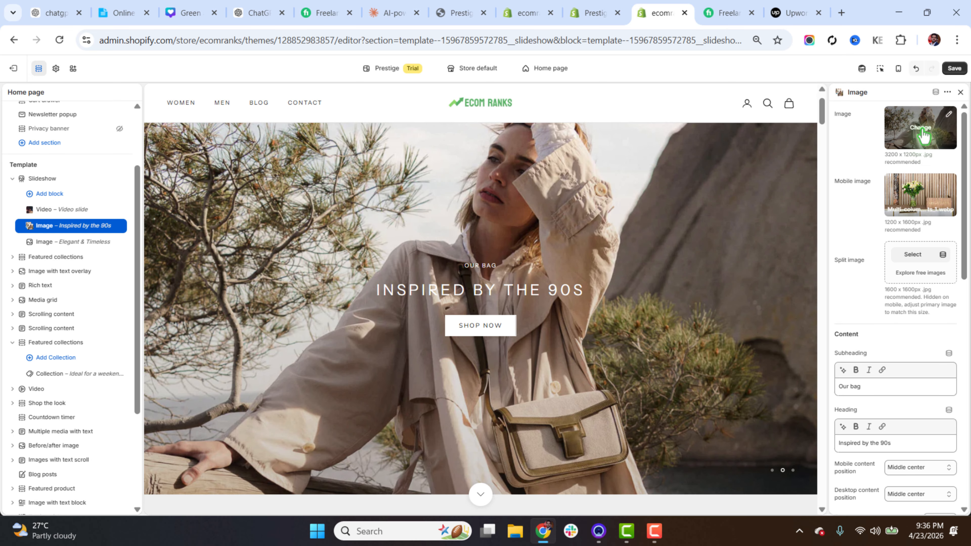
# Step: Preview the image slide in mobile view and save the changes, then reopen the video slide in desktop view
pyautogui.click(897, 70)
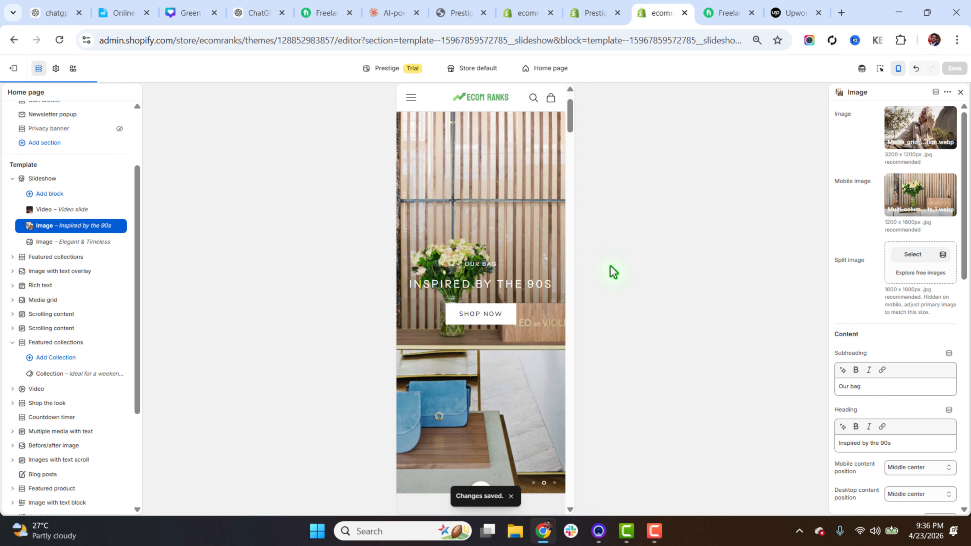
pyautogui.click(944, 184)
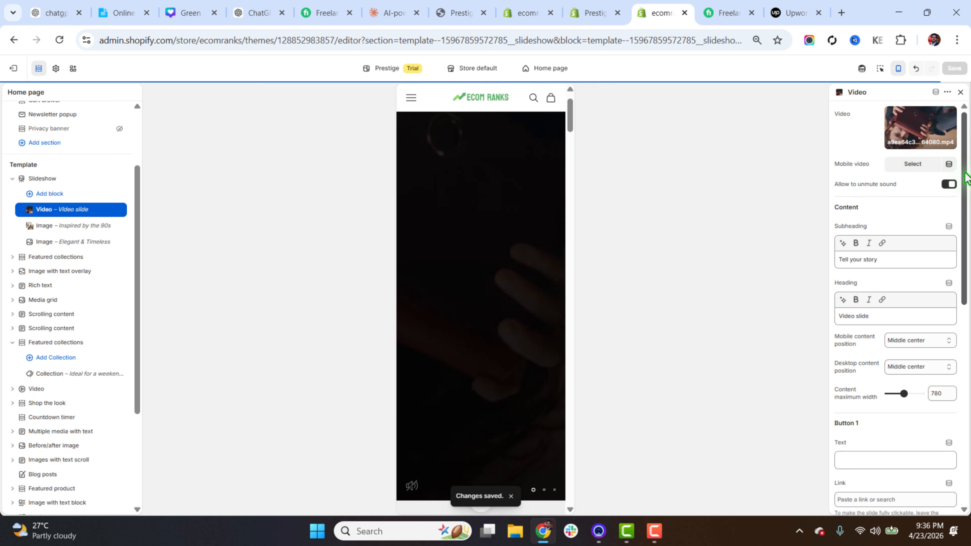
pyautogui.click(898, 68)
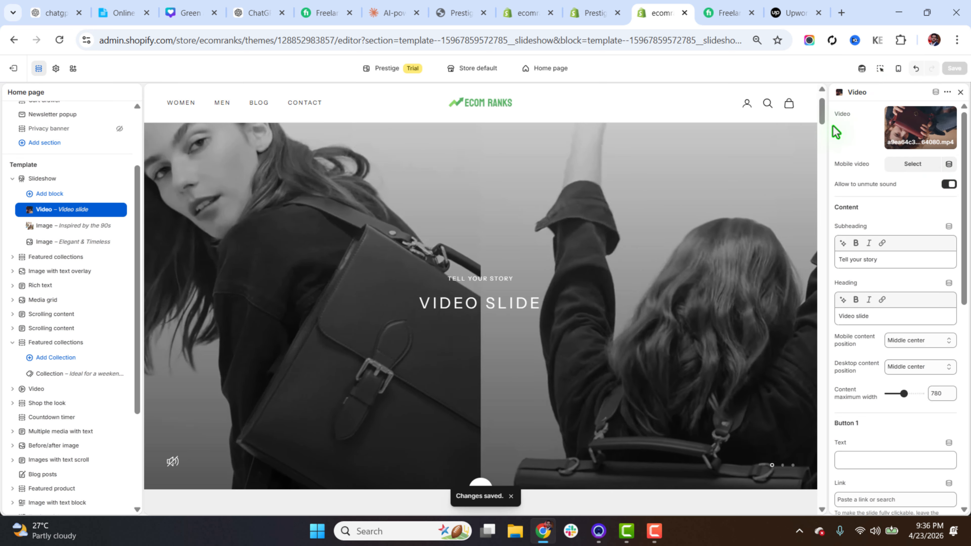
# Step: Try Top center as the video slide's desktop content position, then set it to Top left
pyautogui.scroll(-2, 969, 222)
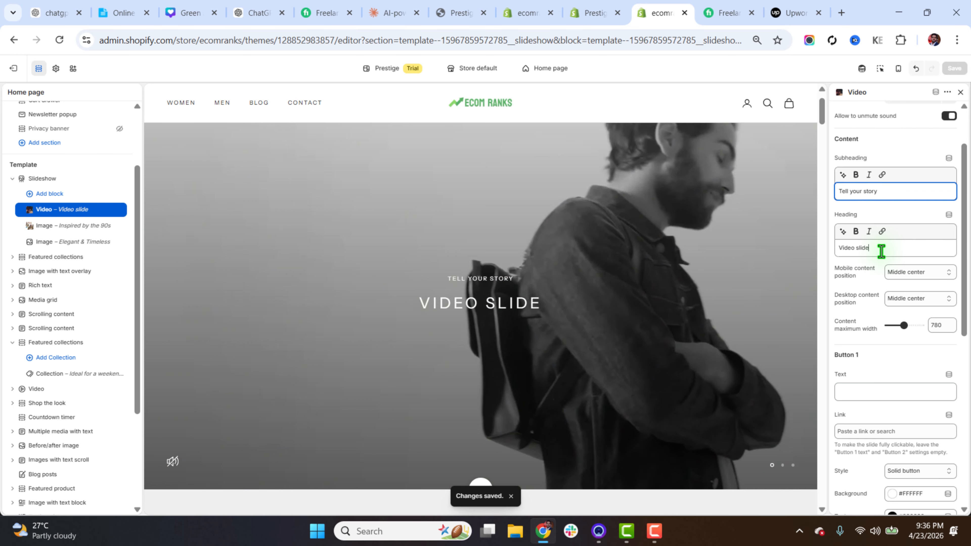
pyautogui.tripleClick(878, 248)
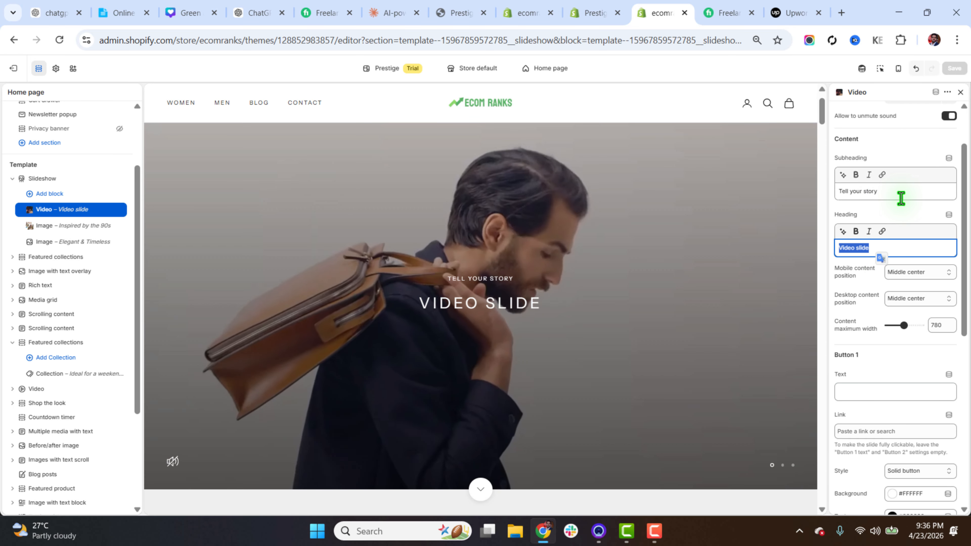
pyautogui.tripleClick(900, 197)
pyautogui.moveTo(962, 244); pyautogui.dragTo(964, 266)
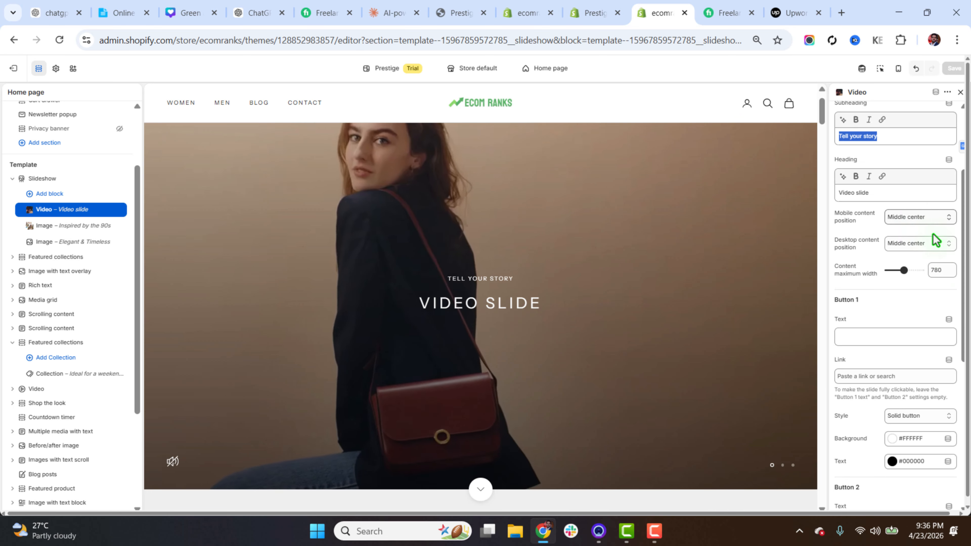
pyautogui.click(923, 243)
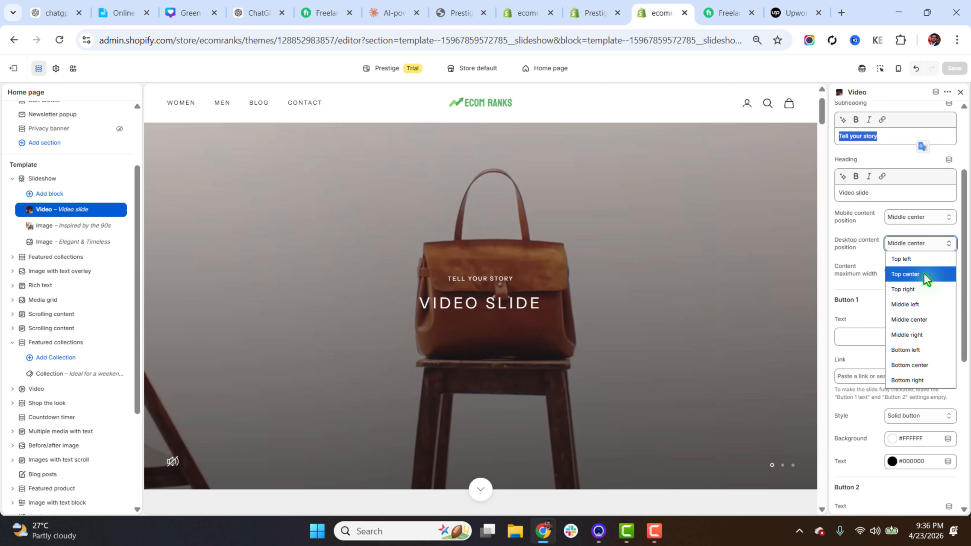
pyautogui.click(922, 275)
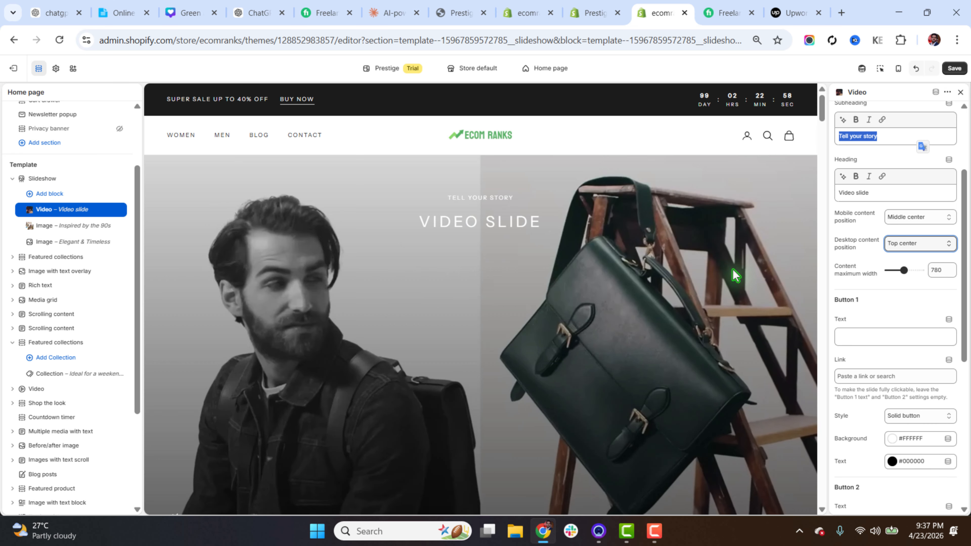
pyautogui.click(922, 244)
pyautogui.click(924, 259)
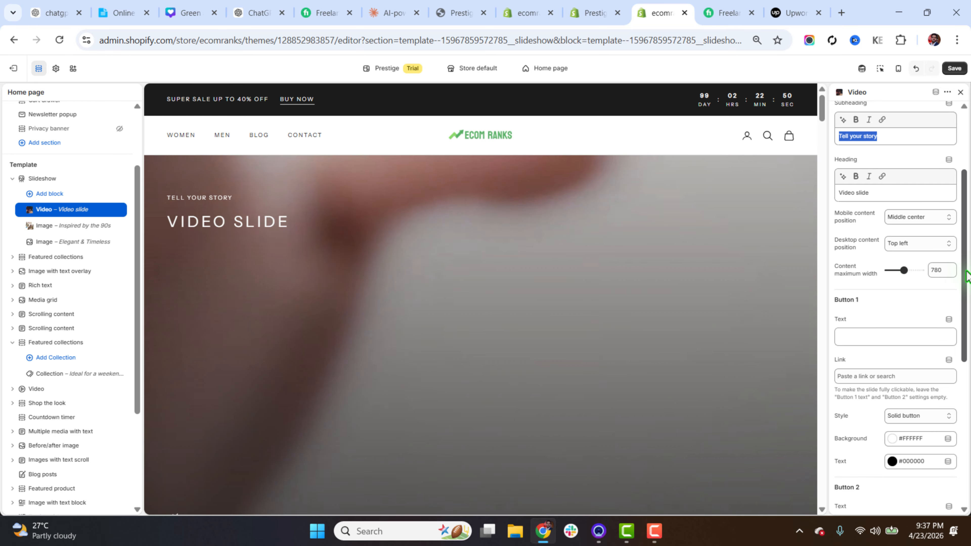
# Step: Enter "Shop Now" as the video slide's Button 1 text and check the available link types without choosing one
pyautogui.scroll(-3, 881, 240)
pyautogui.click(861, 211)
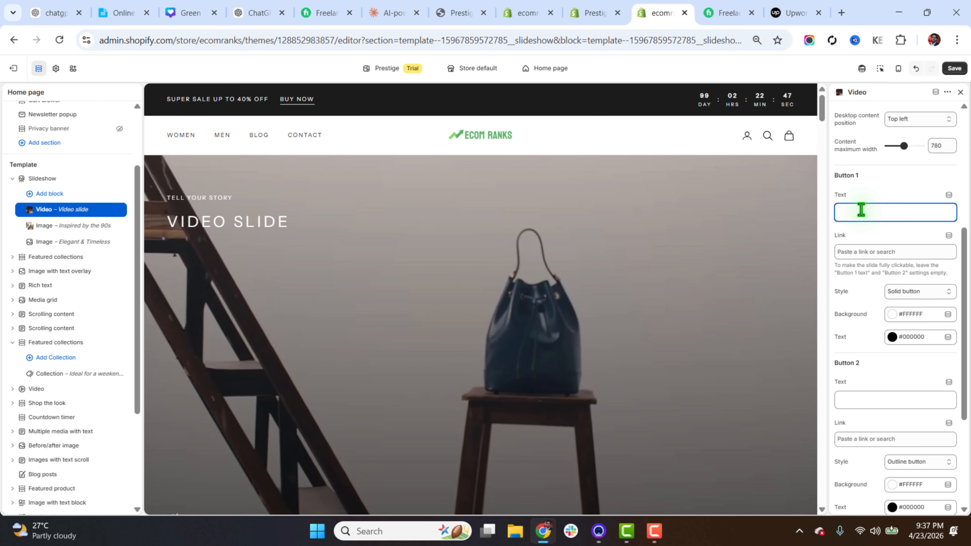
pyautogui.write('Shop ')
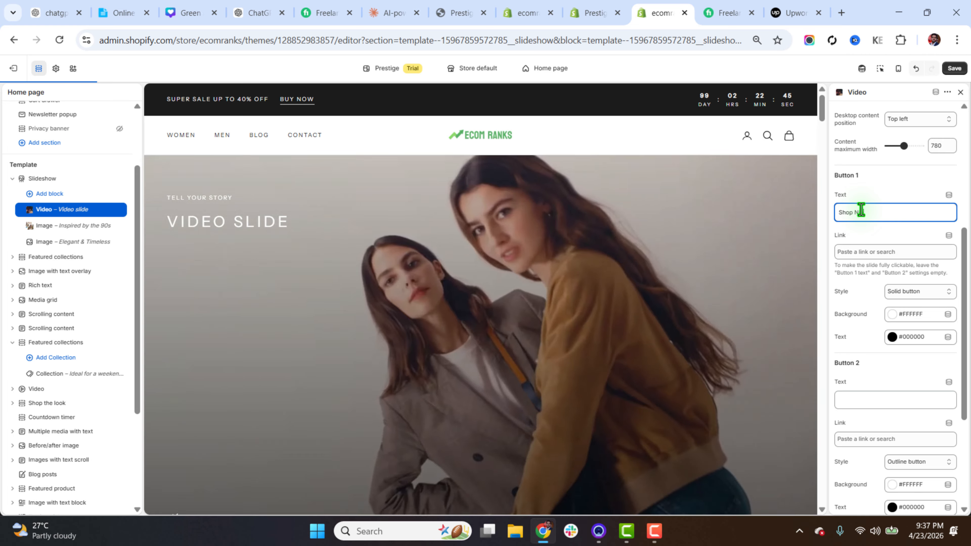
pyautogui.write('Nio')
pyautogui.click(861, 252)
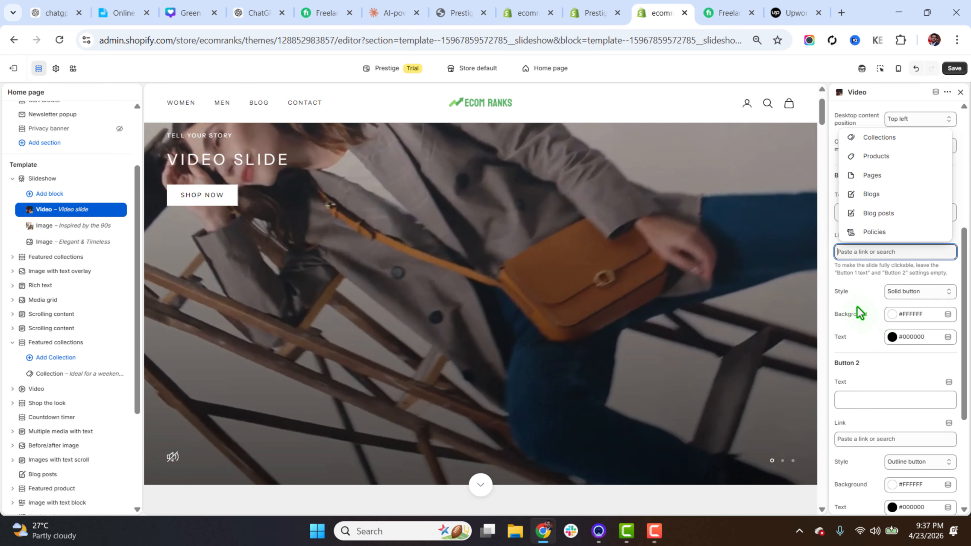
pyautogui.click(857, 310)
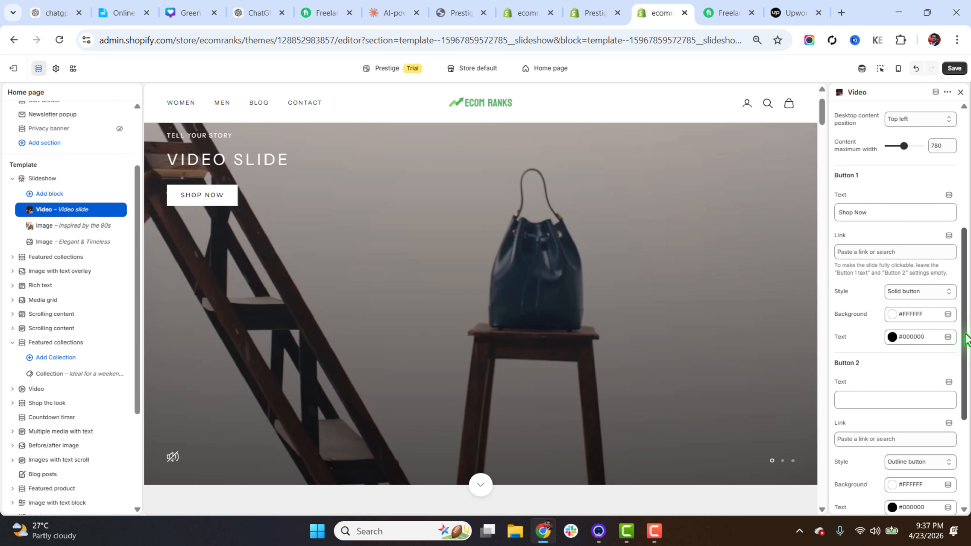
# Step: Enter "View All" as the video slide's Button 2 text and show the link types available for it
pyautogui.scroll(-2, 934, 264)
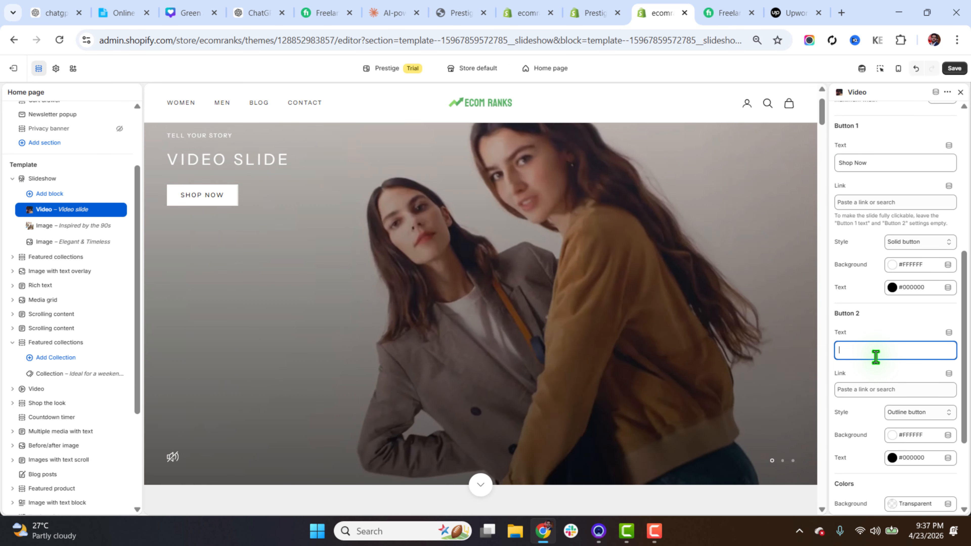
pyautogui.write('View All')
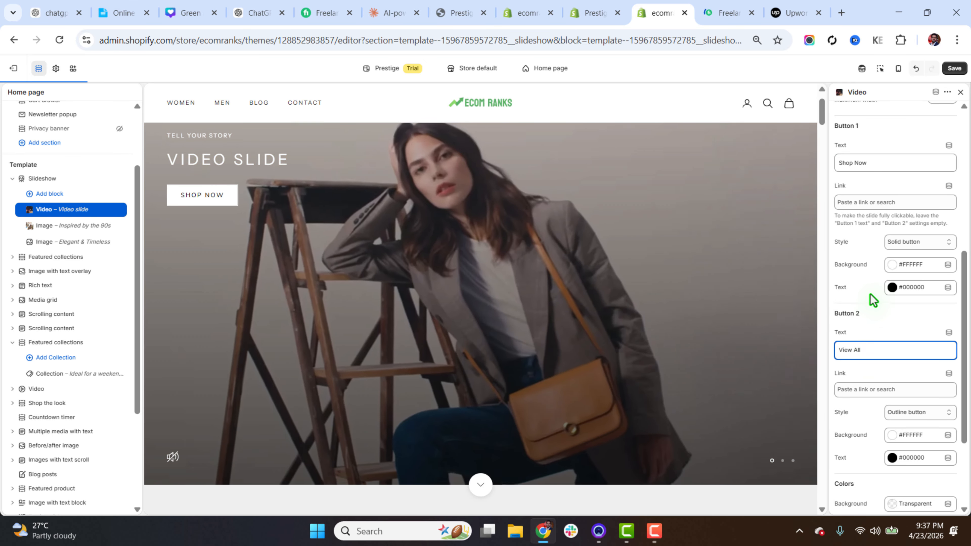
pyautogui.click(880, 325)
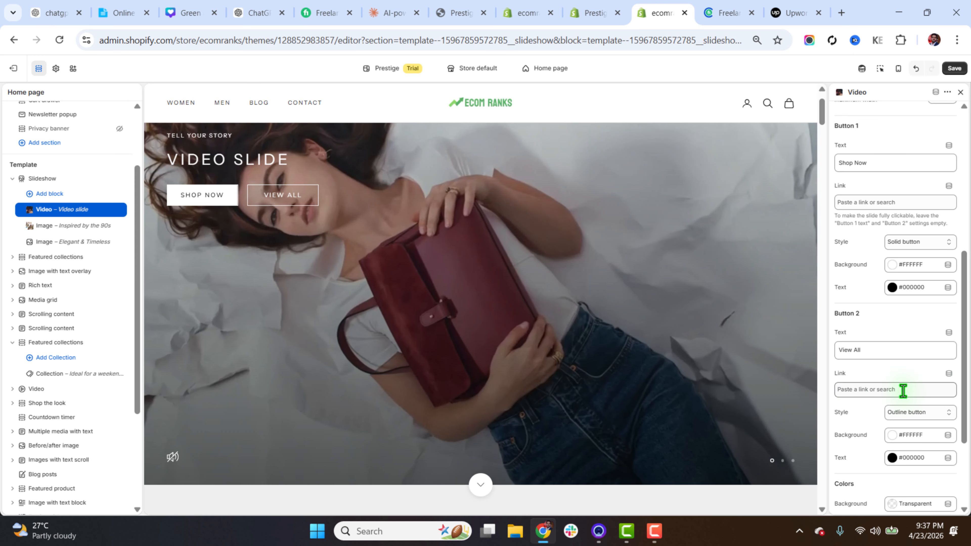
pyautogui.click(903, 389)
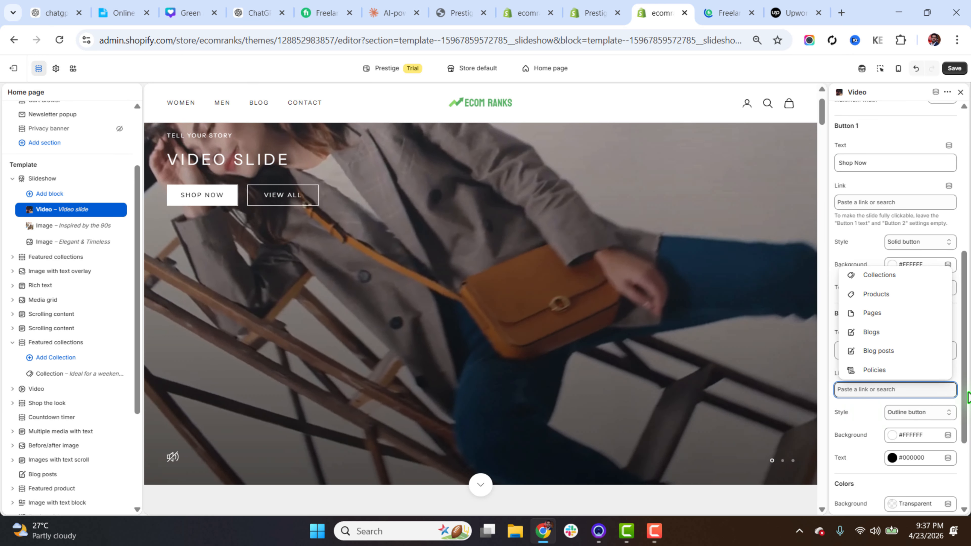
# Step: Review the remaining settings of the video slide and the "Inspired by the 90s" image slide, then save the slideshow changes
pyautogui.moveTo(965, 397); pyautogui.dragTo(968, 468)
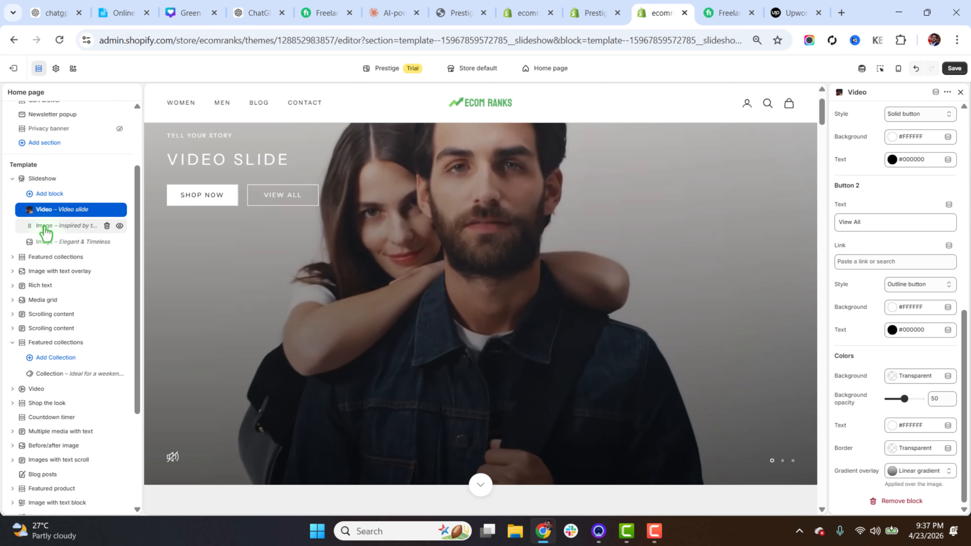
pyautogui.click(44, 226)
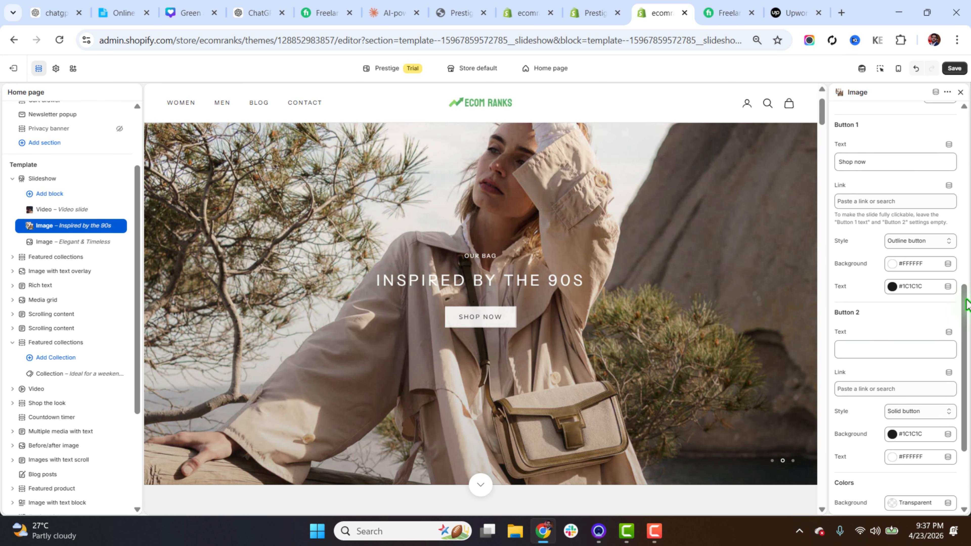
pyautogui.moveTo(967, 305); pyautogui.dragTo(969, 219)
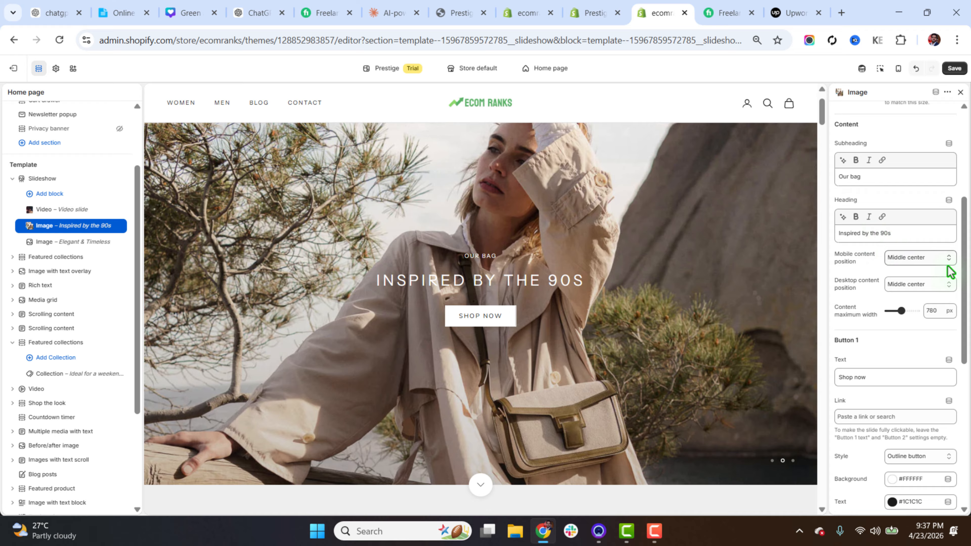
pyautogui.moveTo(966, 250); pyautogui.dragTo(969, 399)
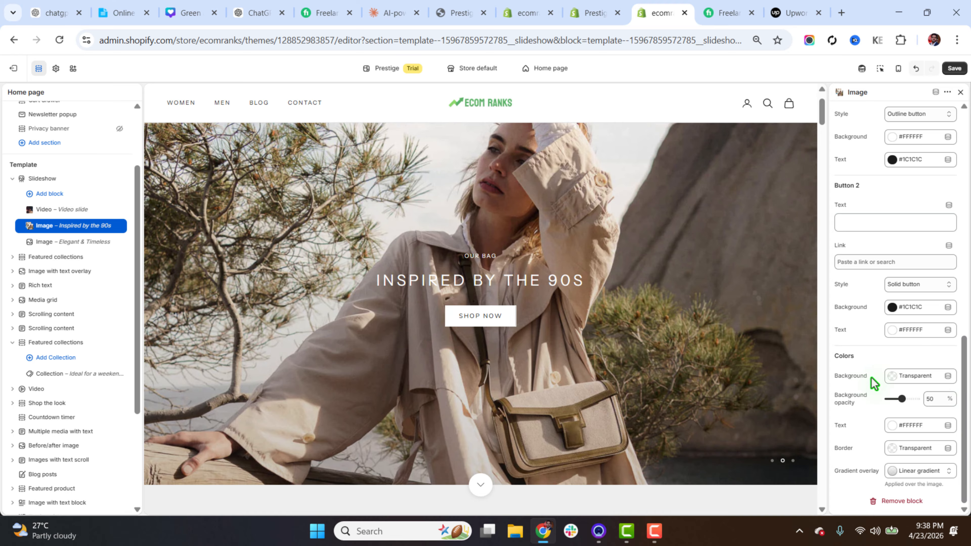
pyautogui.click(11, 179)
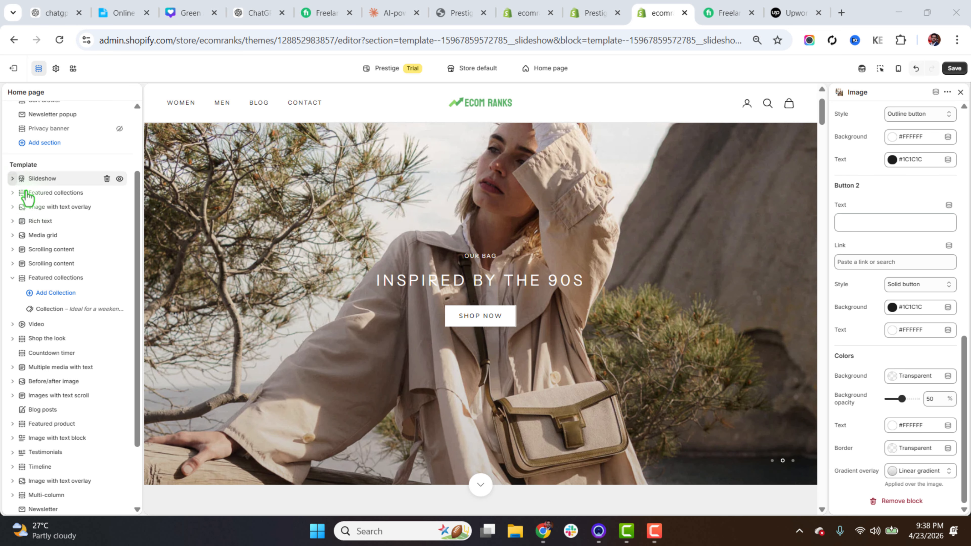
pyautogui.click(955, 69)
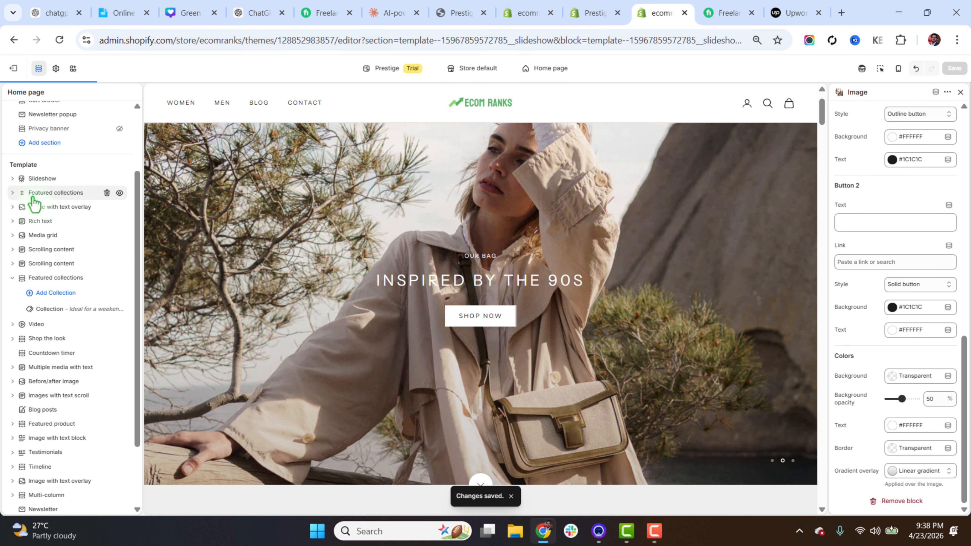
# Step: Open the first Featured collections section's settings and compare the section with the best sellers area in the Prestige demo store
pyautogui.click(33, 193)
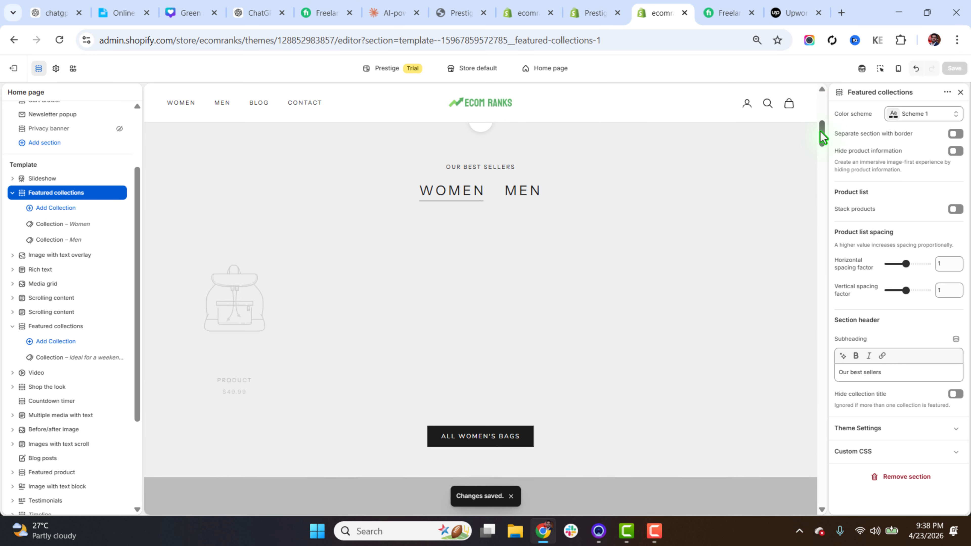
pyautogui.click(604, 5)
pyautogui.scroll(-5, 741, 308)
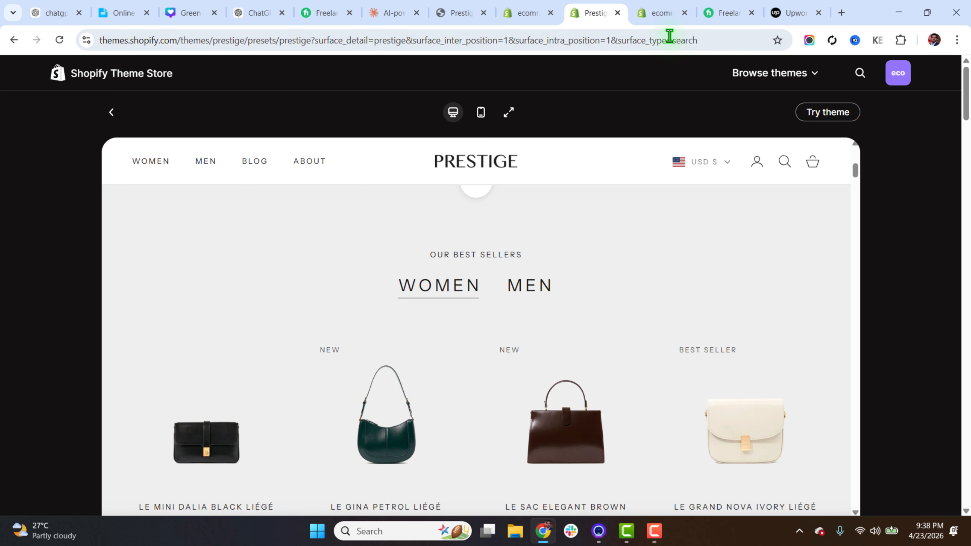
pyautogui.click(661, 12)
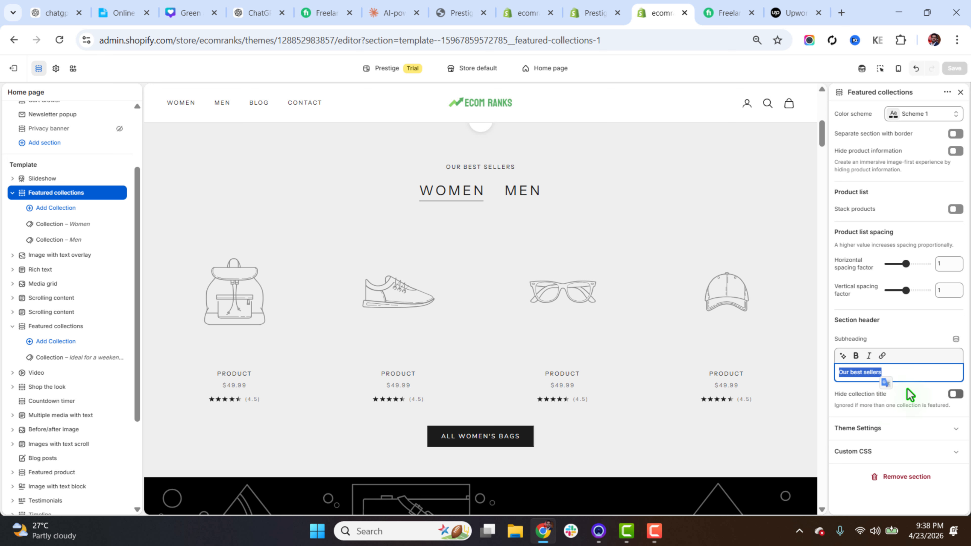
pyautogui.click(914, 328)
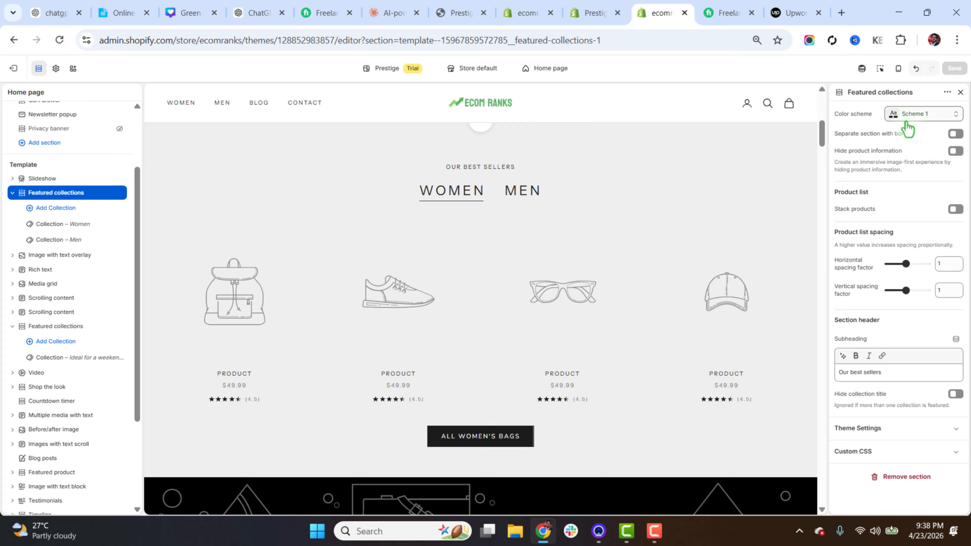
# Step: Assign the Women collection to the Women block of the first Featured collections section
pyautogui.click(68, 228)
pyautogui.click(905, 118)
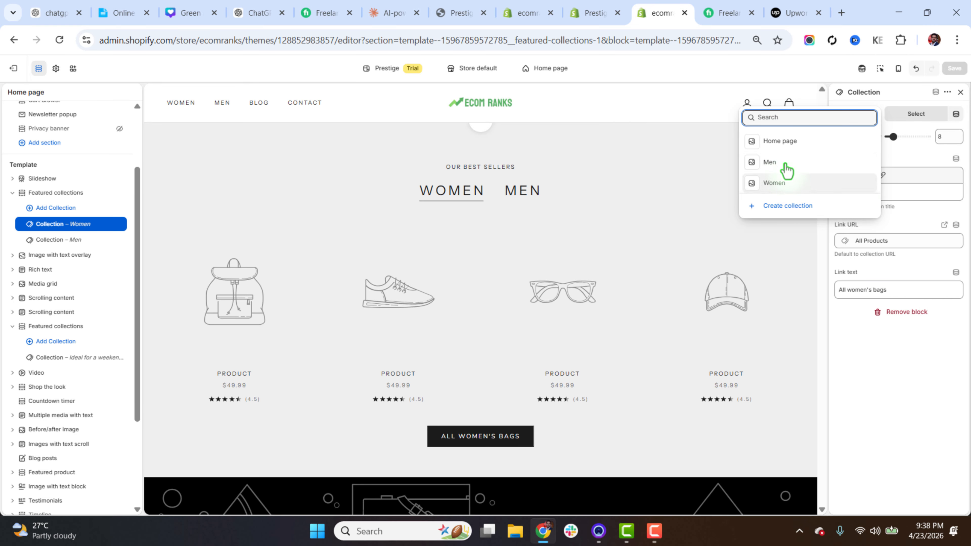
pyautogui.click(786, 190)
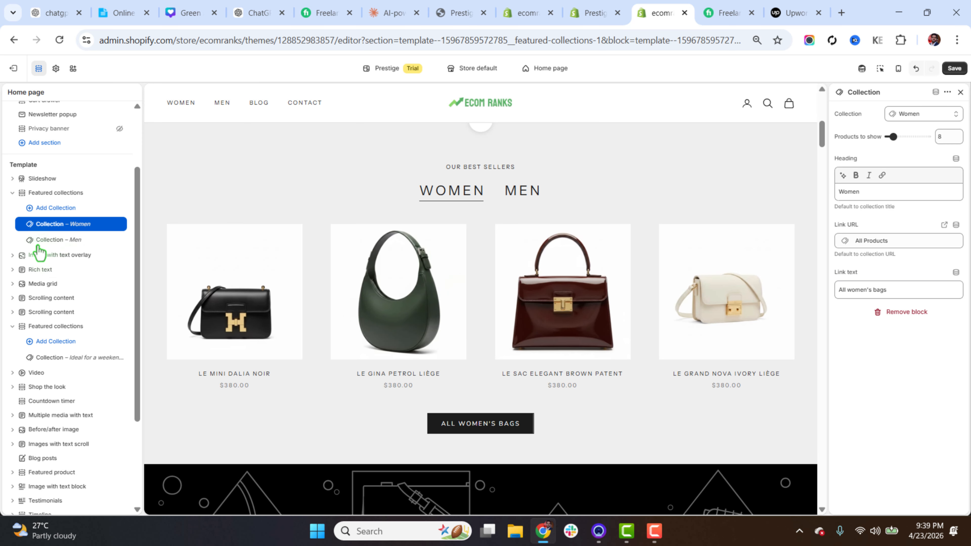
# Step: Assign the Men collection to the Men block and set its number of products to show to 2
pyautogui.click(51, 241)
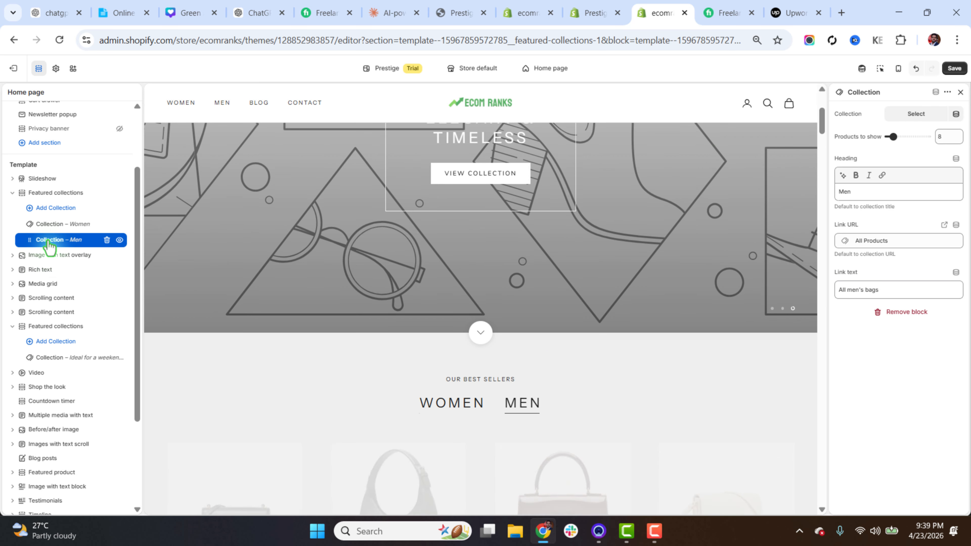
pyautogui.click(915, 118)
pyautogui.click(800, 168)
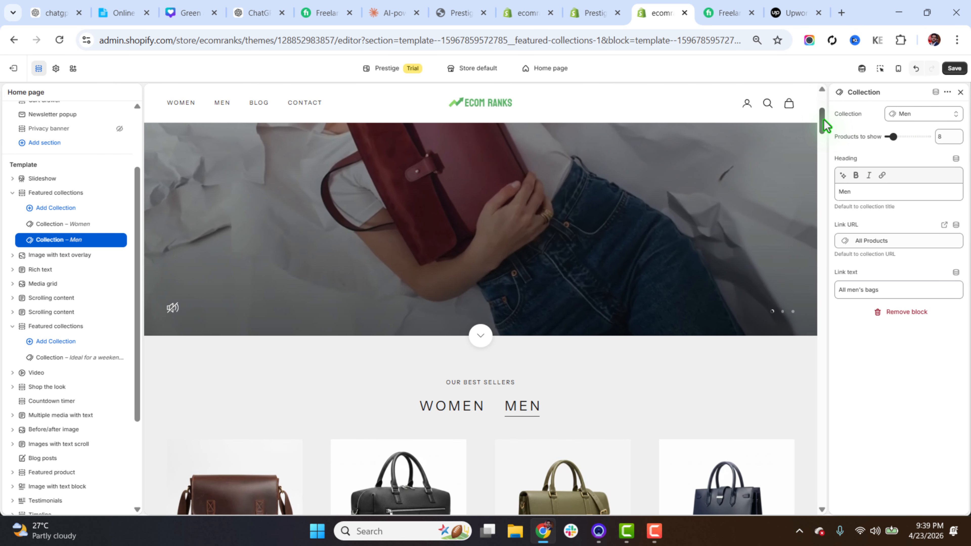
pyautogui.moveTo(825, 121); pyautogui.dragTo(823, 129)
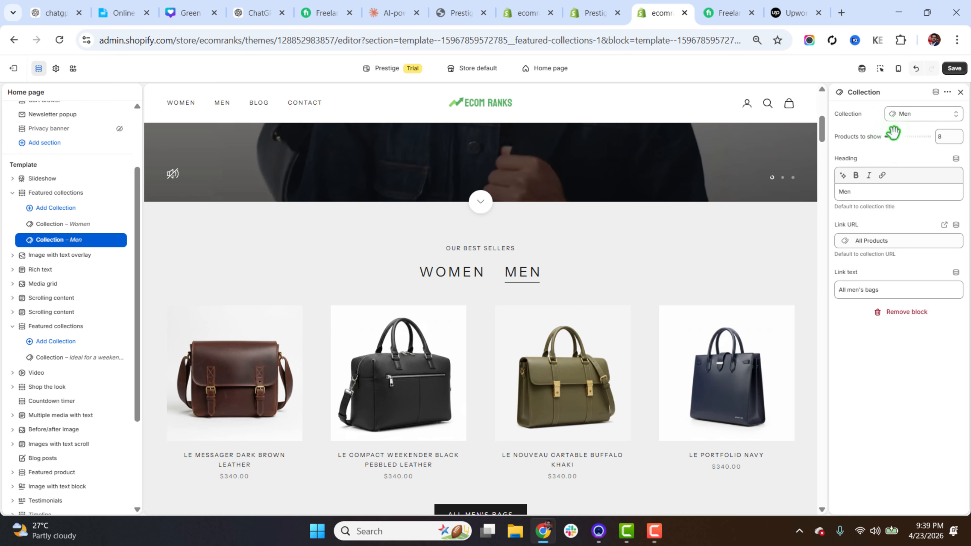
pyautogui.moveTo(893, 133)
pyautogui.mouseDown()
pyautogui.moveTo(926, 136)
pyautogui.moveTo(883, 142)
pyautogui.mouseUp()
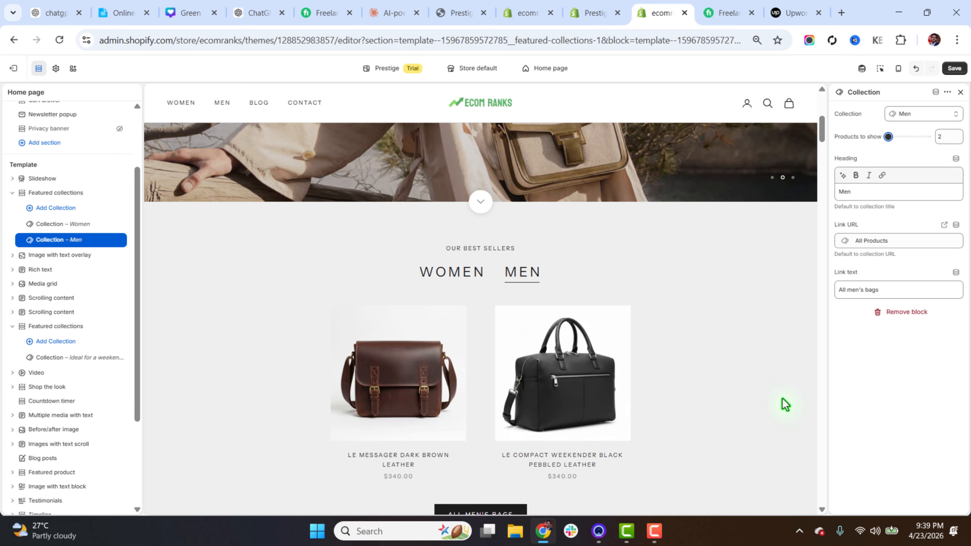
pyautogui.scroll(-3, 670, 377)
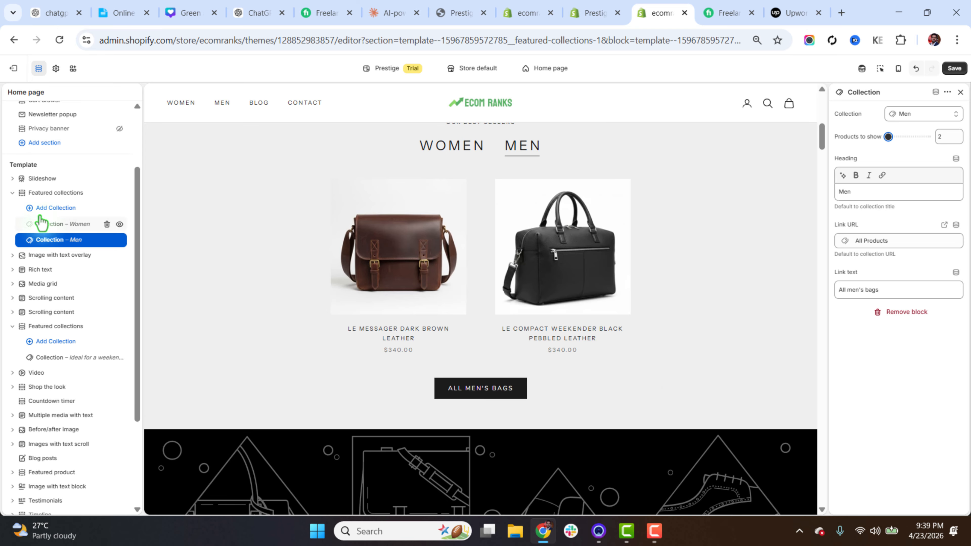
# Step: Open the first Image with text overlay section's settings and compare it with the backpack banner in the Prestige demo store
pyautogui.click(13, 196)
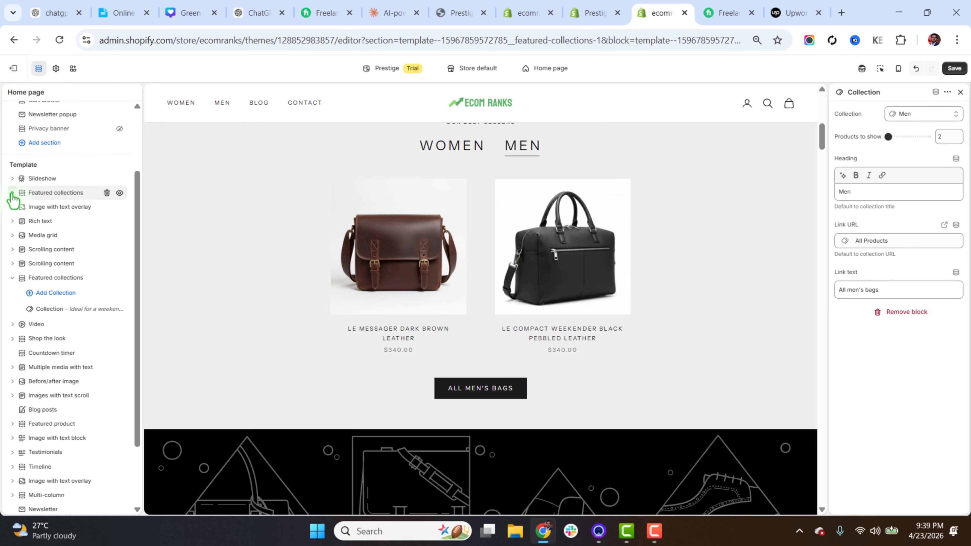
pyautogui.click(45, 208)
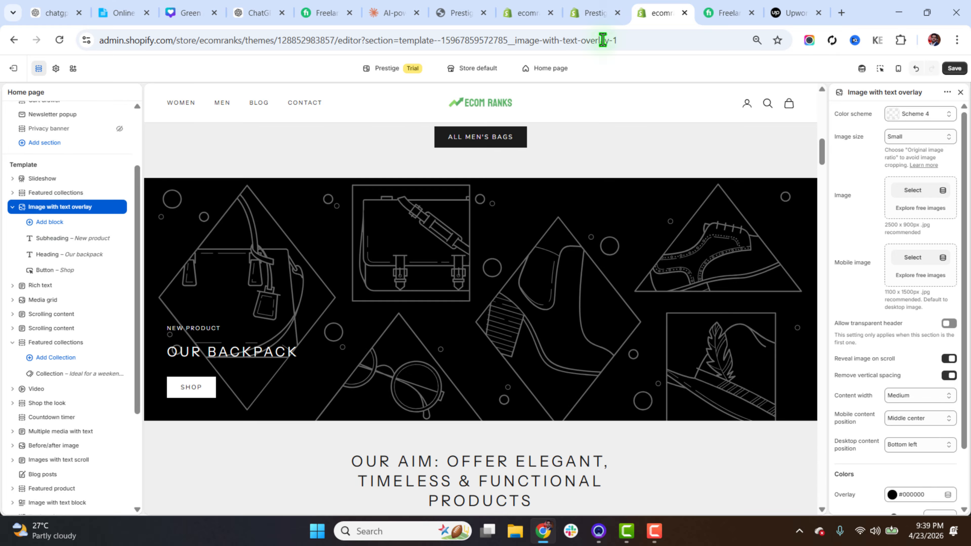
pyautogui.click(606, 18)
pyautogui.moveTo(856, 175); pyautogui.dragTo(859, 192)
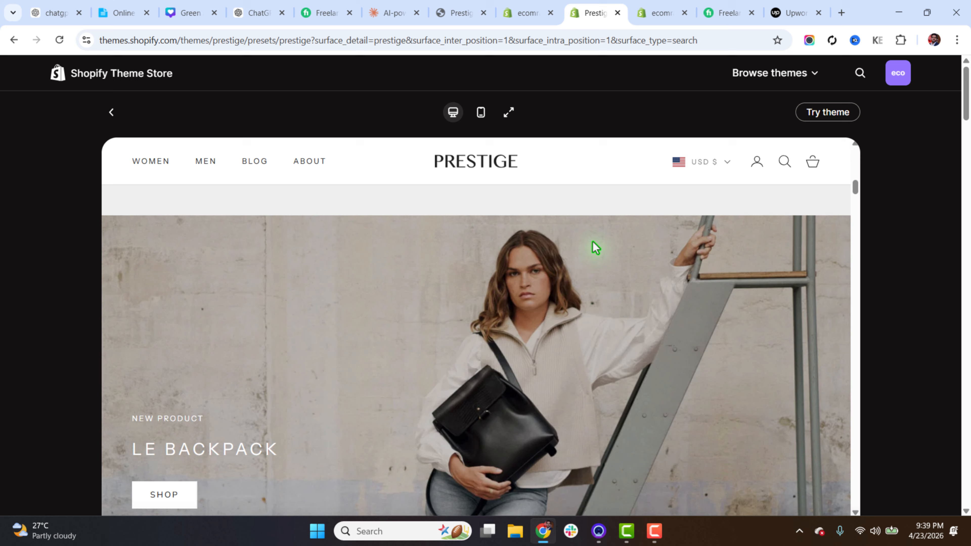
pyautogui.click(650, 18)
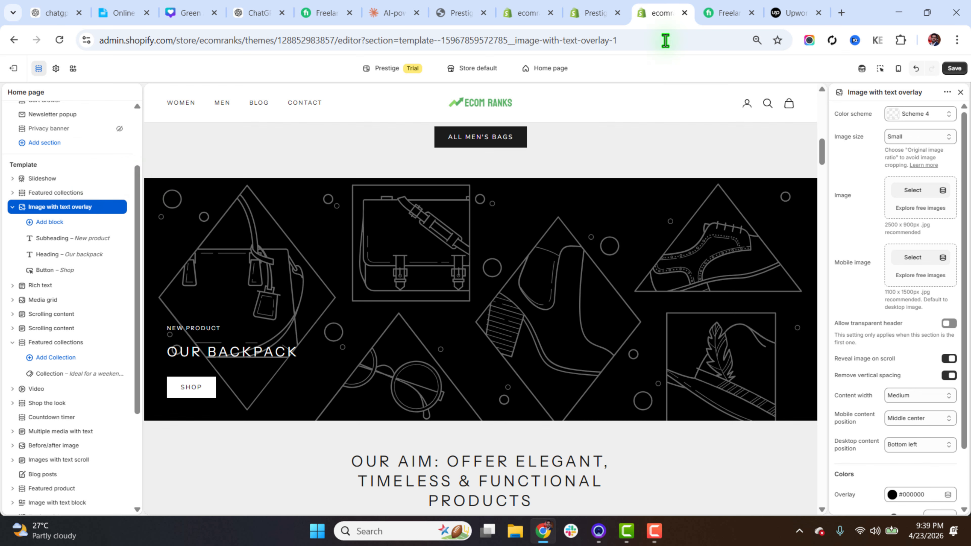
# Step: Set the overlay section's desktop image to the Countdown desktop WEBP picture from the file library
pyautogui.click(916, 191)
pyautogui.scroll(-6, 637, 302)
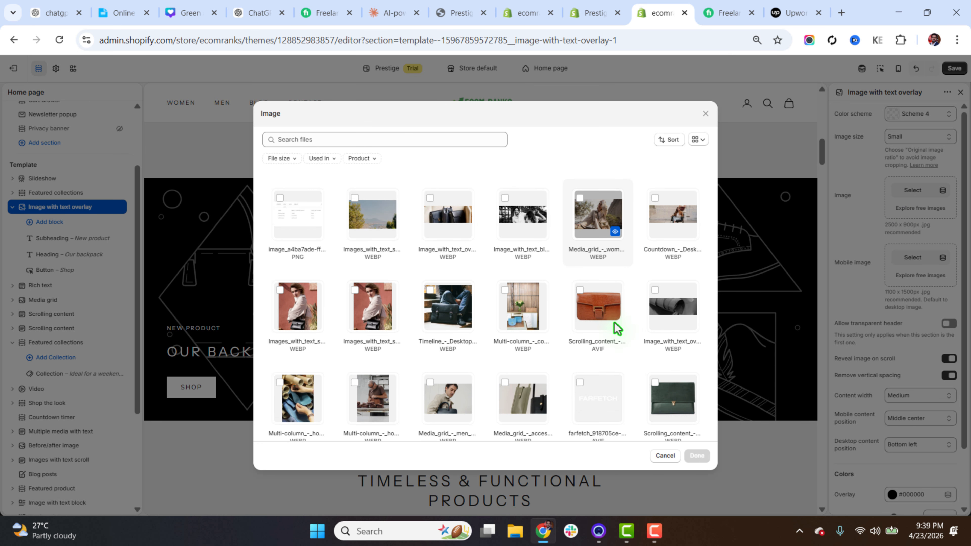
pyautogui.scroll(6, 591, 340)
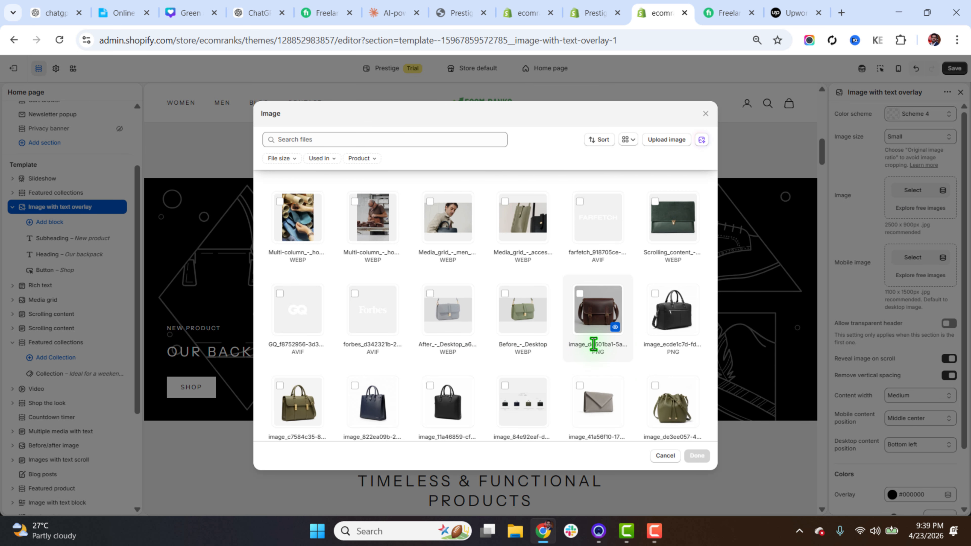
pyautogui.click(667, 298)
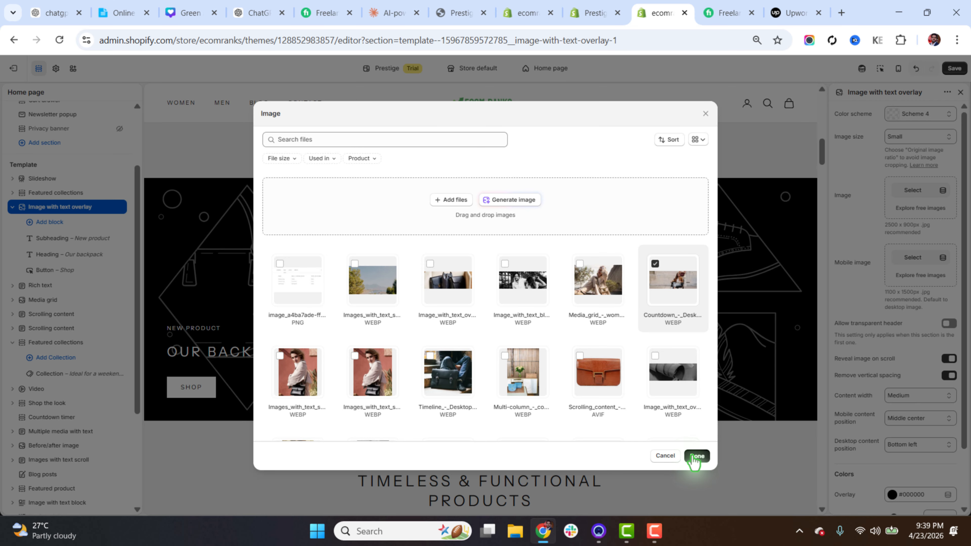
pyautogui.click(697, 457)
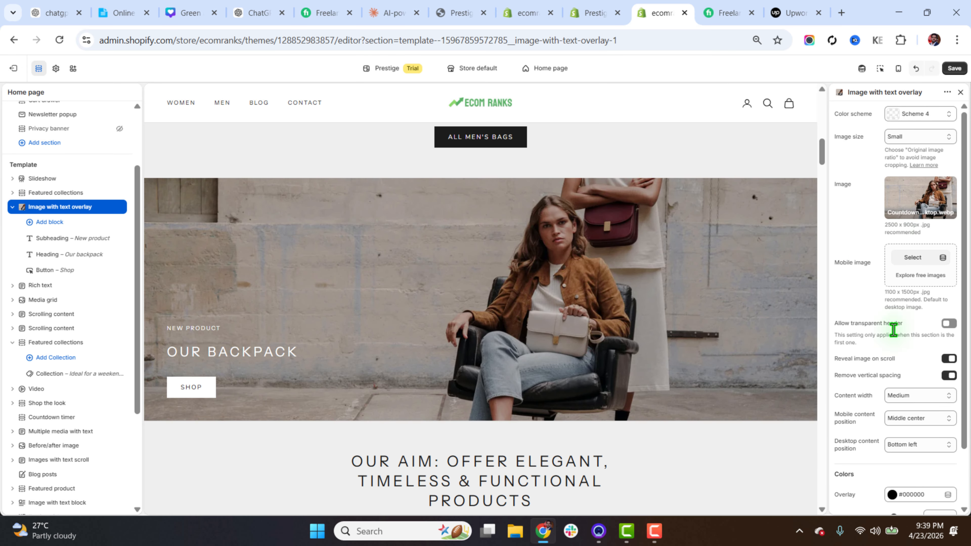
# Step: Set the overlay section's mobile image to the second Images_with_text portrait with the red background
pyautogui.click(913, 258)
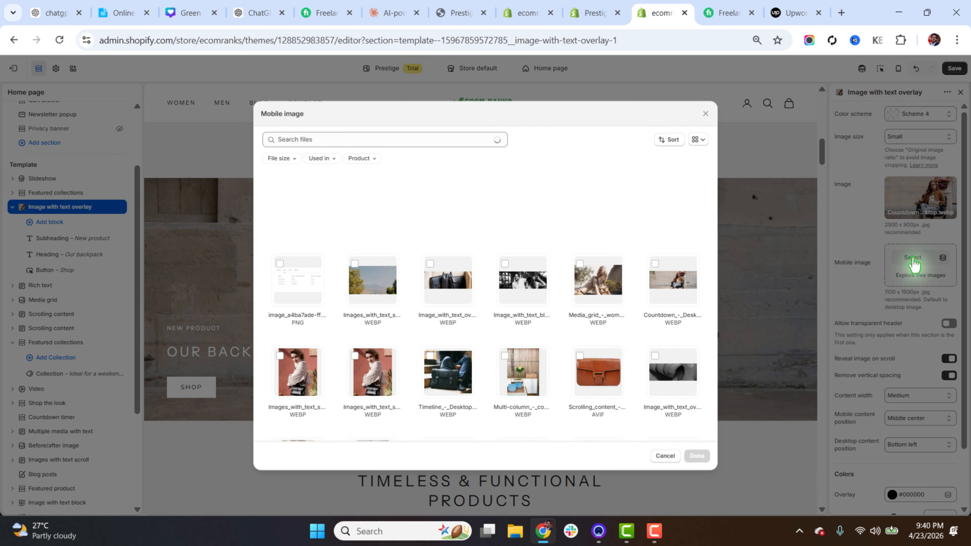
pyautogui.click(377, 381)
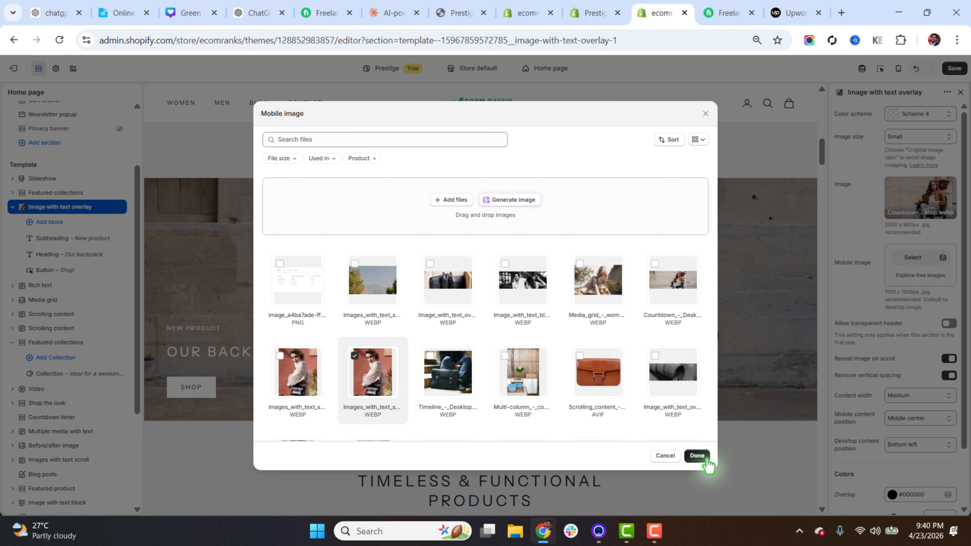
pyautogui.click(697, 456)
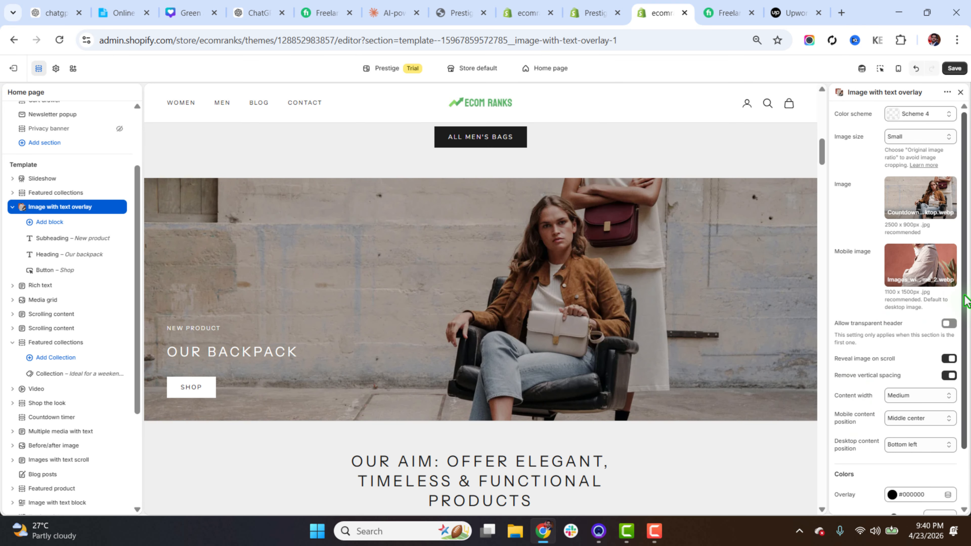
pyautogui.scroll(-1, 966, 300)
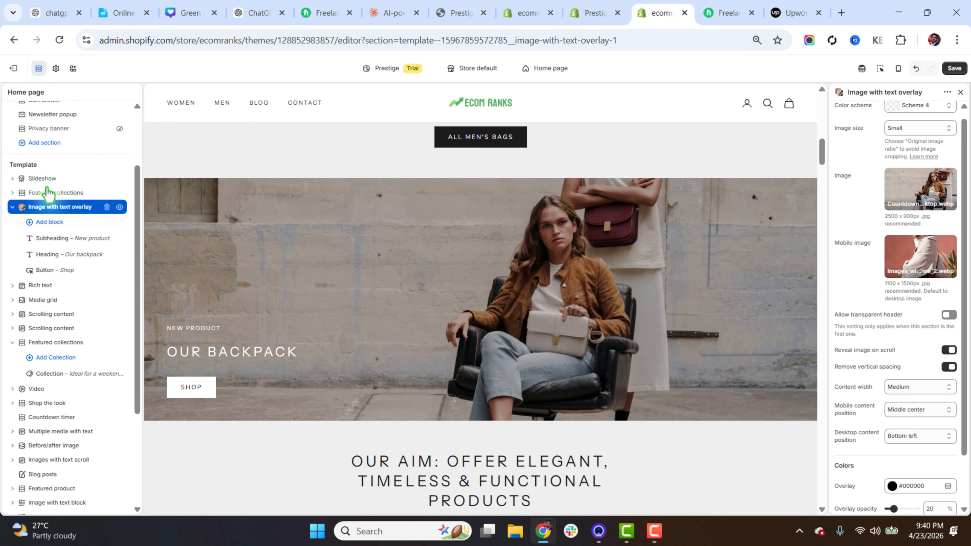
# Step: Try Image with text overlay as the template's first section with the transparent header allowed, then undo both changes
pyautogui.click(15, 208)
pyautogui.moveTo(20, 210); pyautogui.dragTo(16, 192)
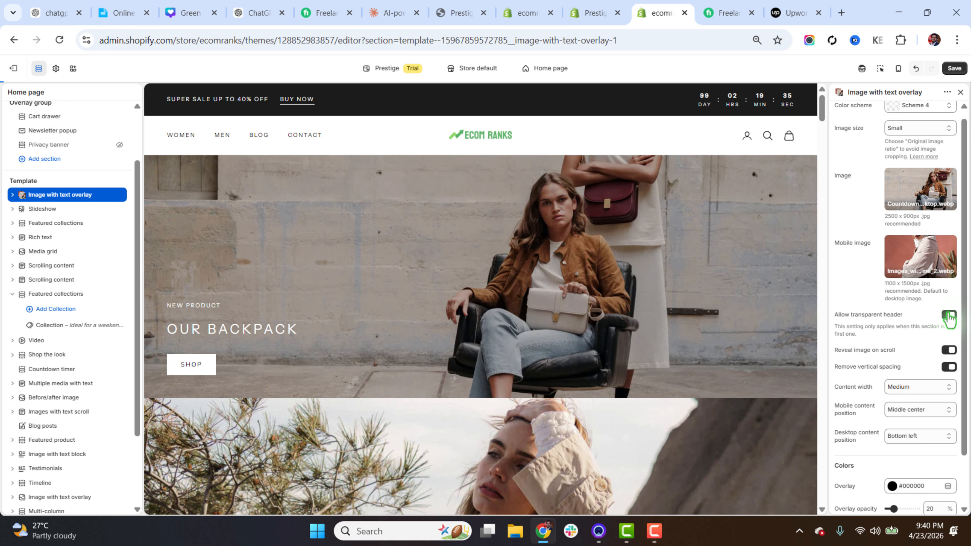
pyautogui.click(949, 316)
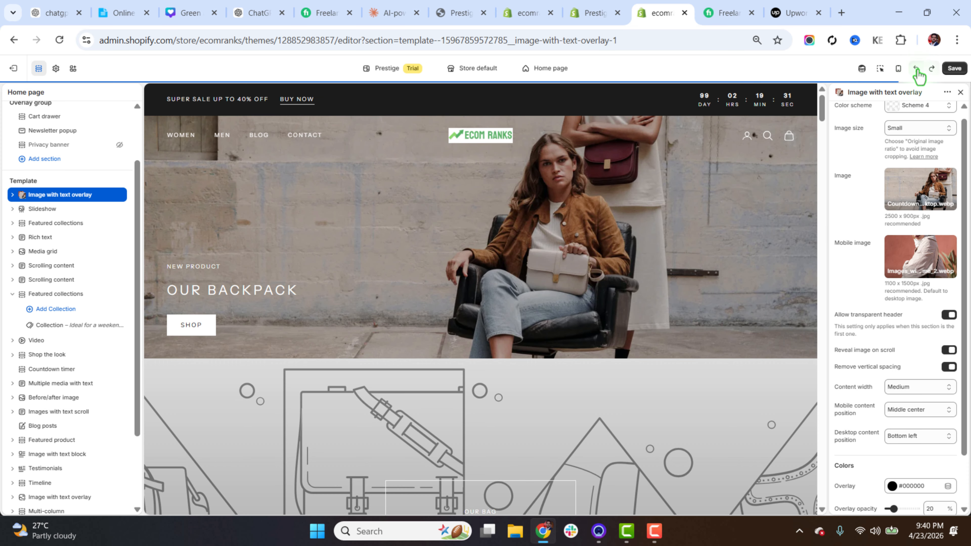
pyautogui.click(917, 69)
pyautogui.click(916, 69)
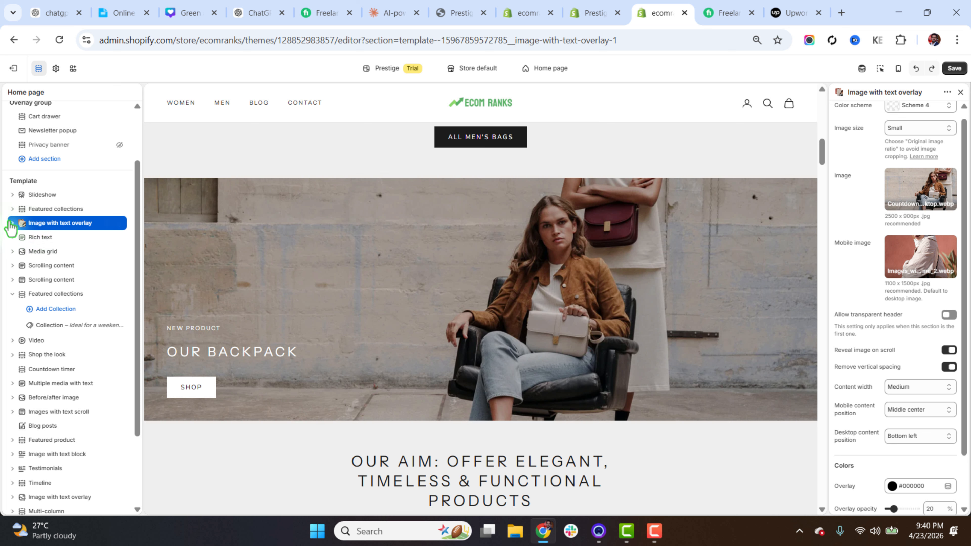
# Step: Expand the Image with text overlay section and set its desktop content position to Bottom right
pyautogui.click(12, 223)
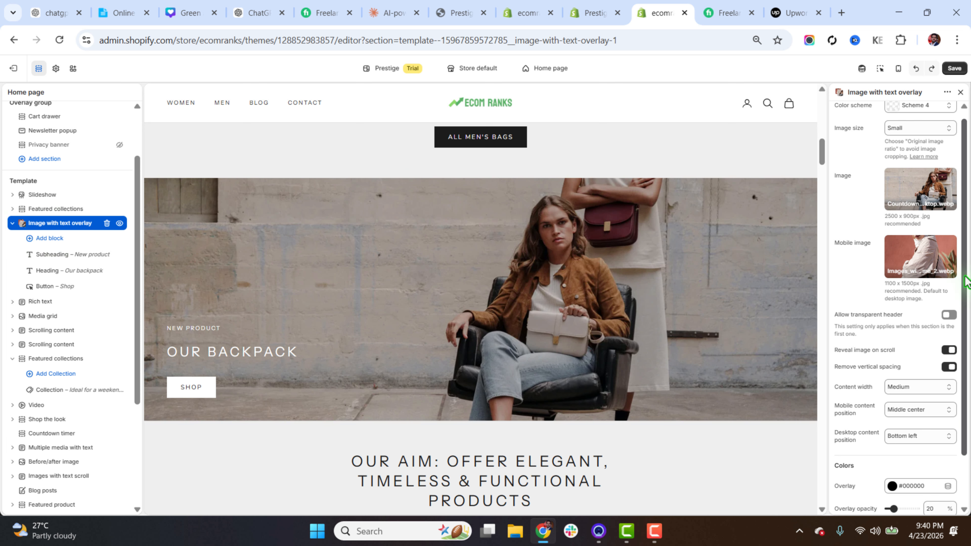
pyautogui.scroll(-2, 968, 308)
pyautogui.scroll(-2, 968, 308)
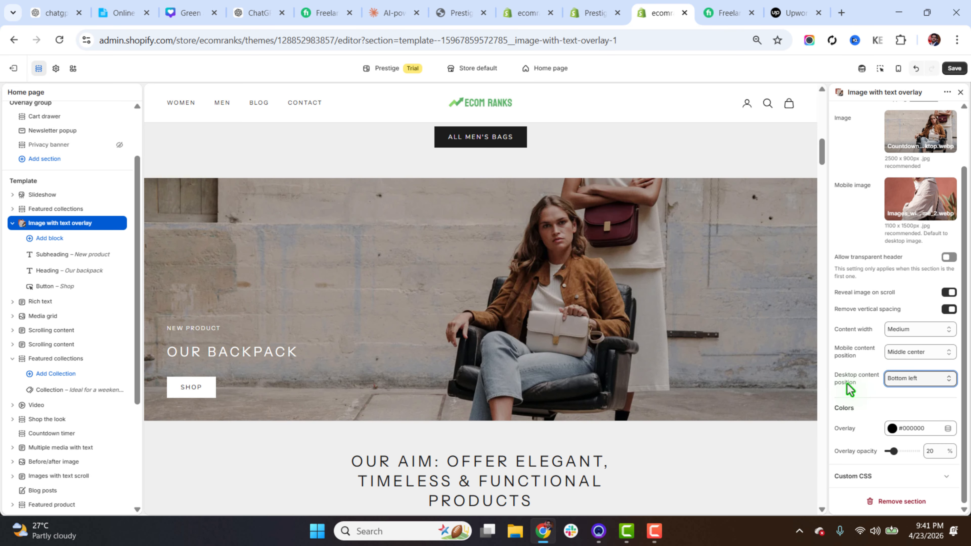
pyautogui.click(911, 384)
pyautogui.click(920, 367)
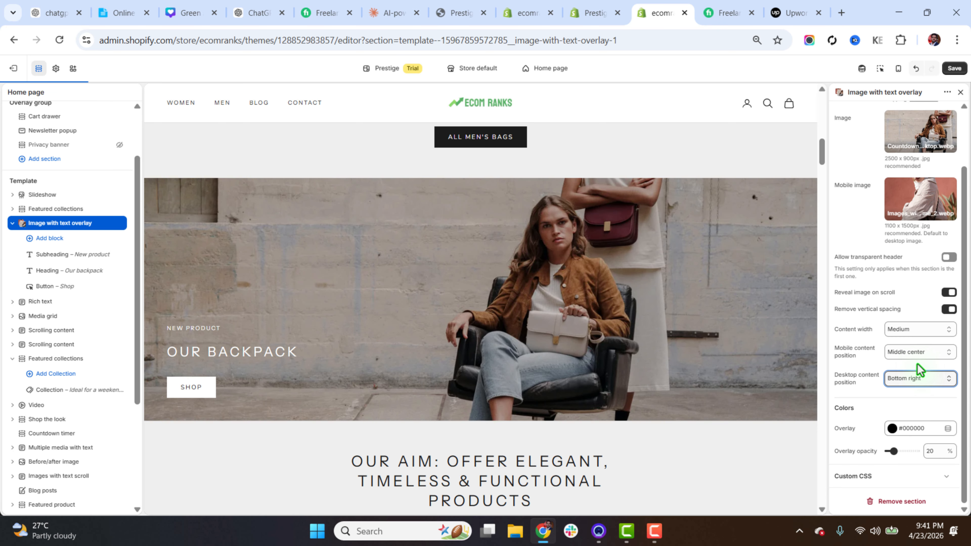
# Step: Set the overlay section's desktop content position to Top center and review its available block types, subheading and heading
pyautogui.click(921, 378)
pyautogui.click(921, 259)
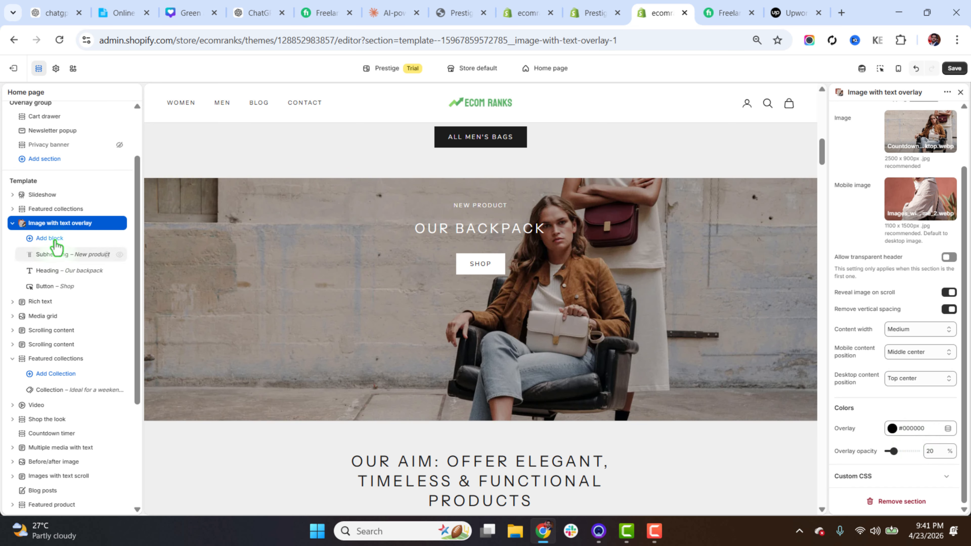
pyautogui.click(55, 240)
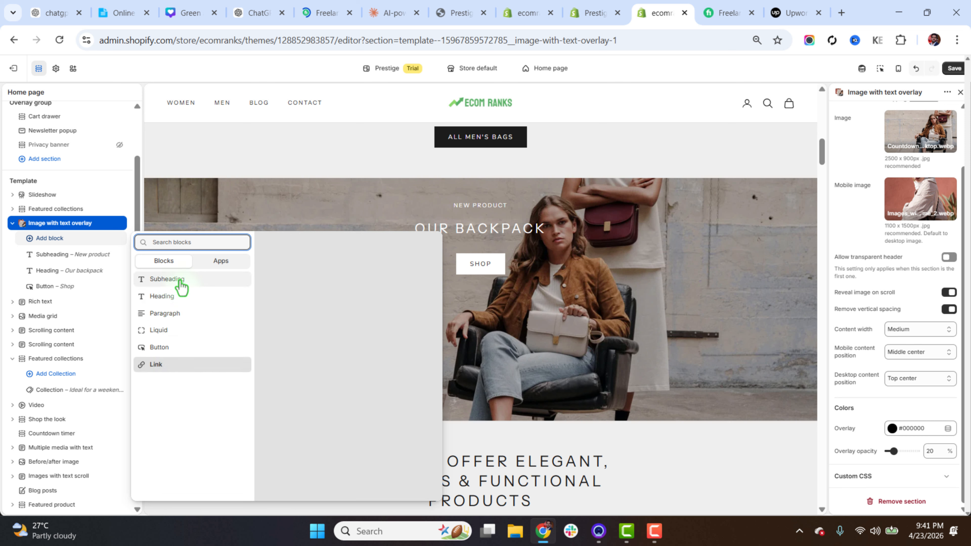
pyautogui.click(59, 255)
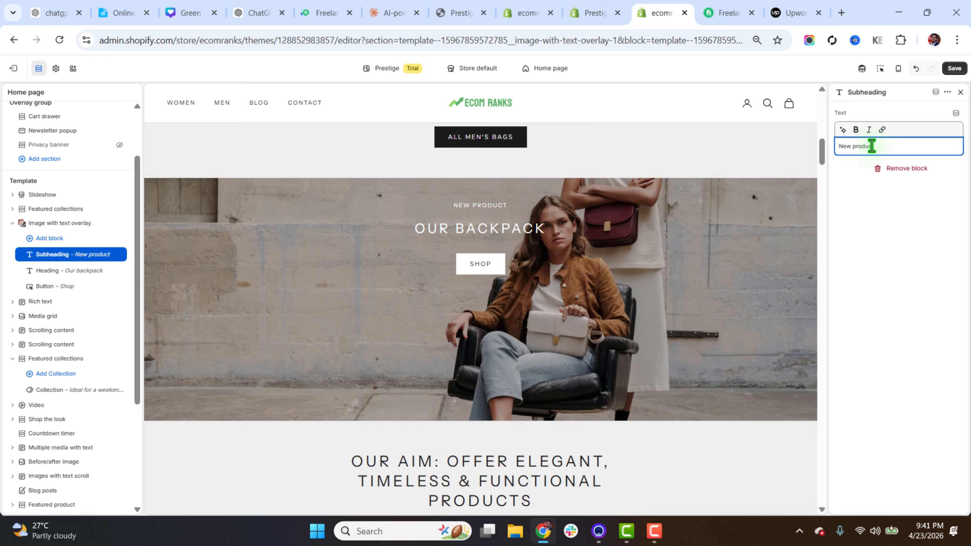
pyautogui.click(69, 270)
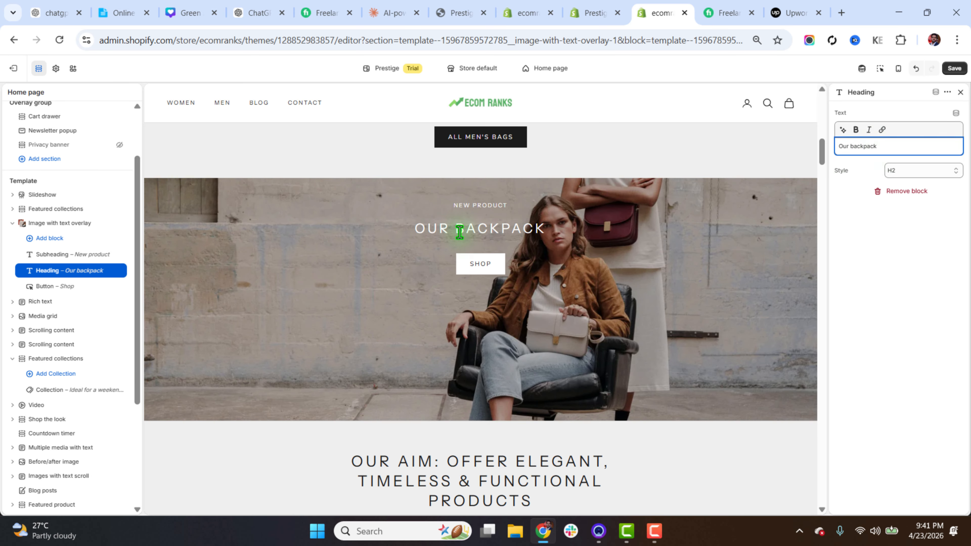
# Step: Link the overlay's Shop button to the 14K Gold and Lab Created Opal product, keeping the Solid style, and collapse the section
pyautogui.click(63, 286)
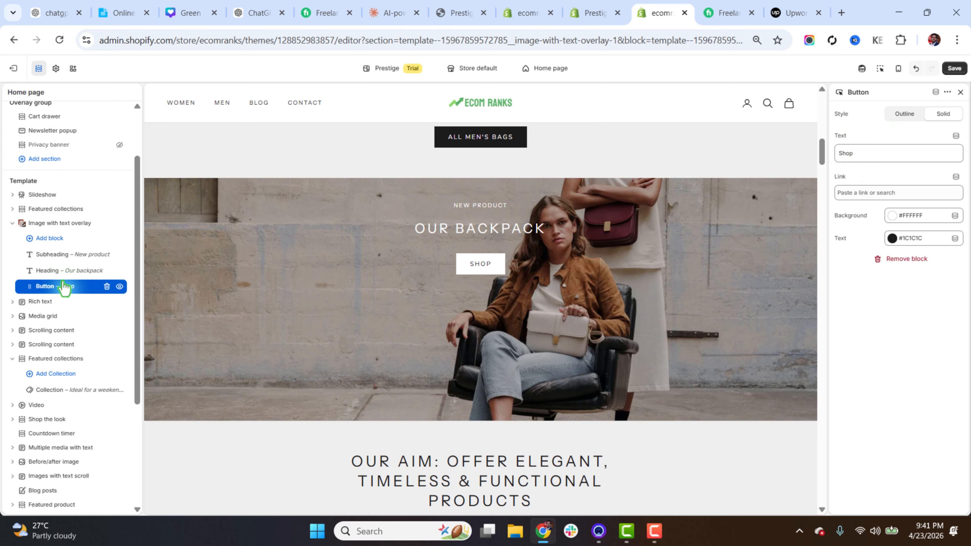
pyautogui.click(872, 191)
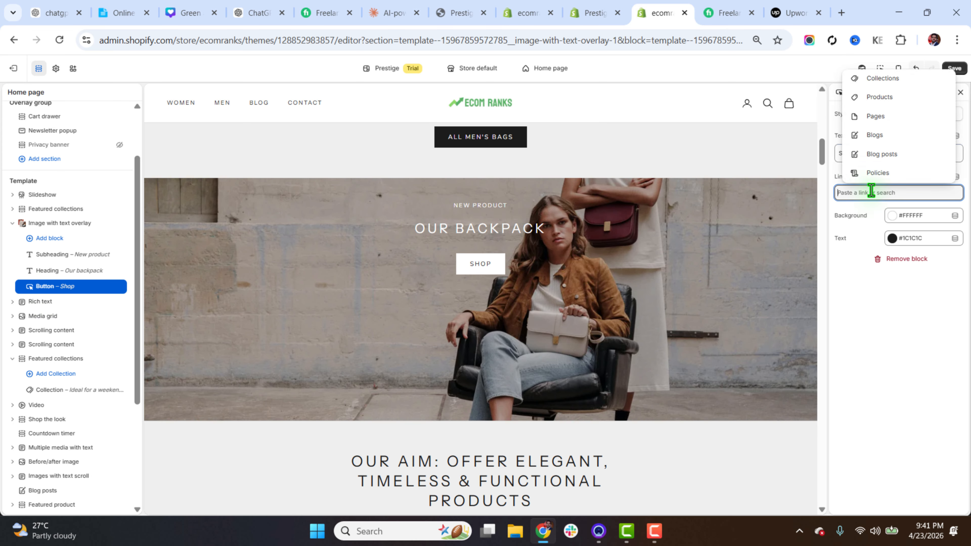
pyautogui.click(894, 99)
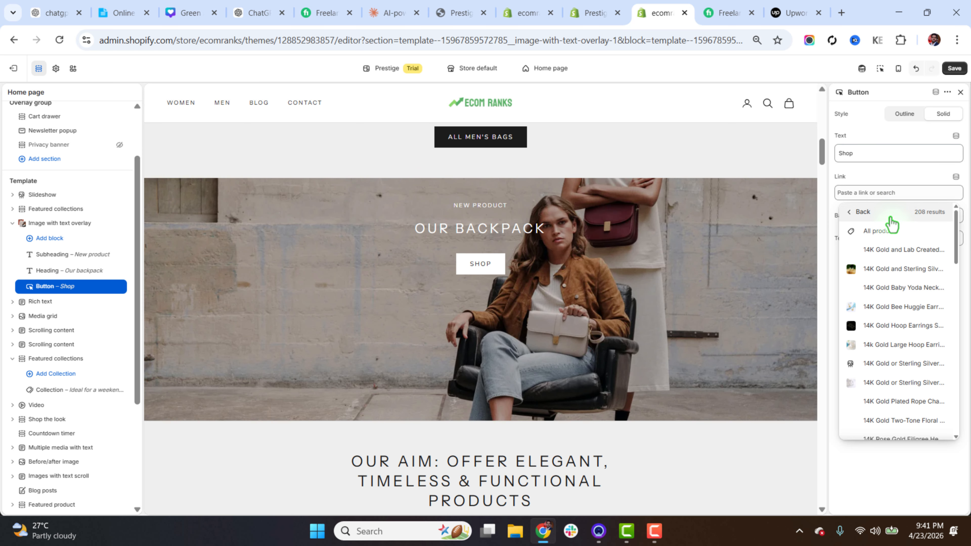
pyautogui.click(895, 252)
pyautogui.click(908, 116)
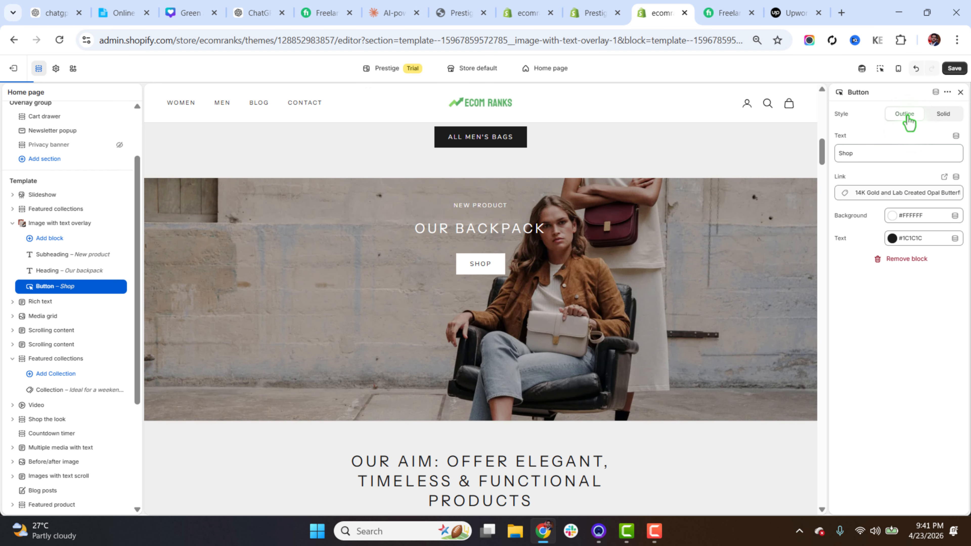
pyautogui.click(943, 115)
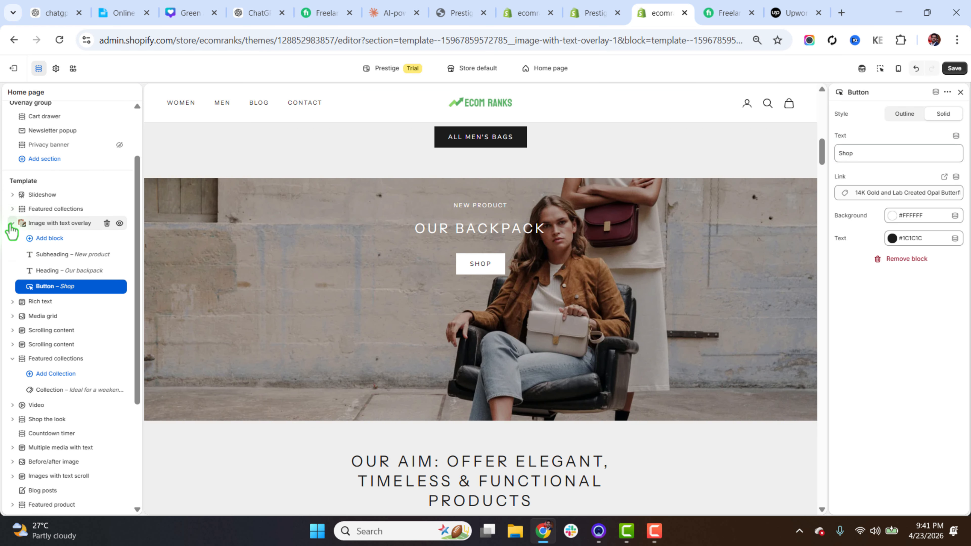
pyautogui.click(11, 224)
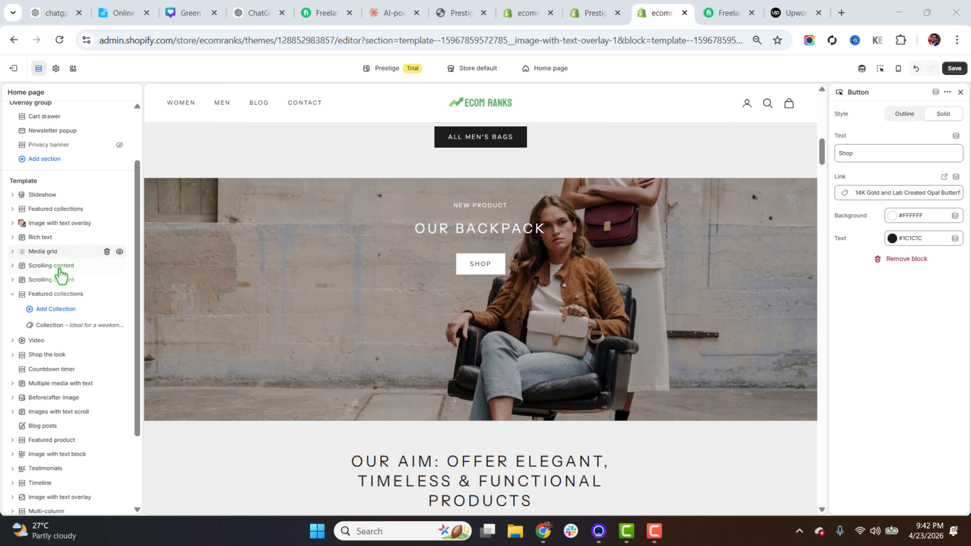
# Step: Open the Rich text section and compare its content with the same section in the Shopify Theme Store's Prestige demo
pyautogui.click(60, 238)
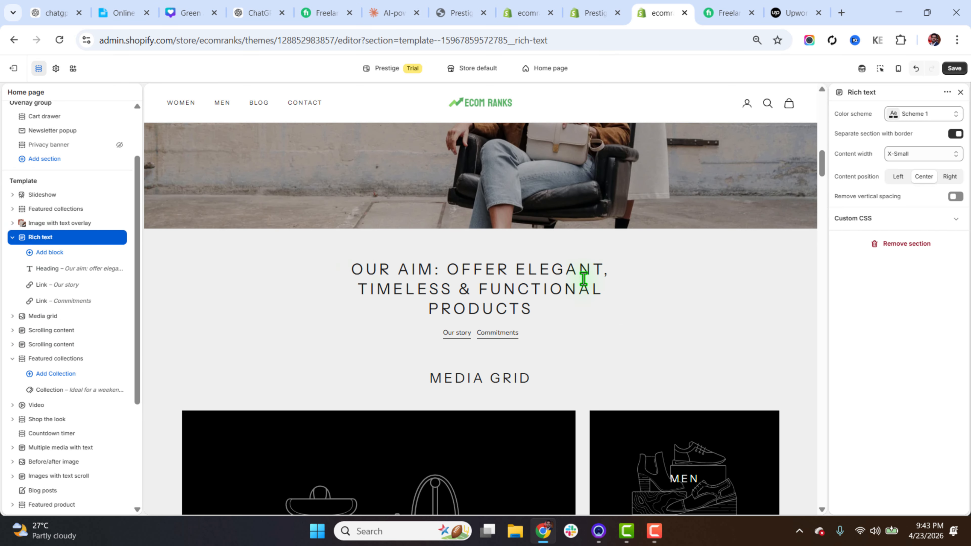
pyautogui.click(596, 13)
pyautogui.scroll(-5, 802, 306)
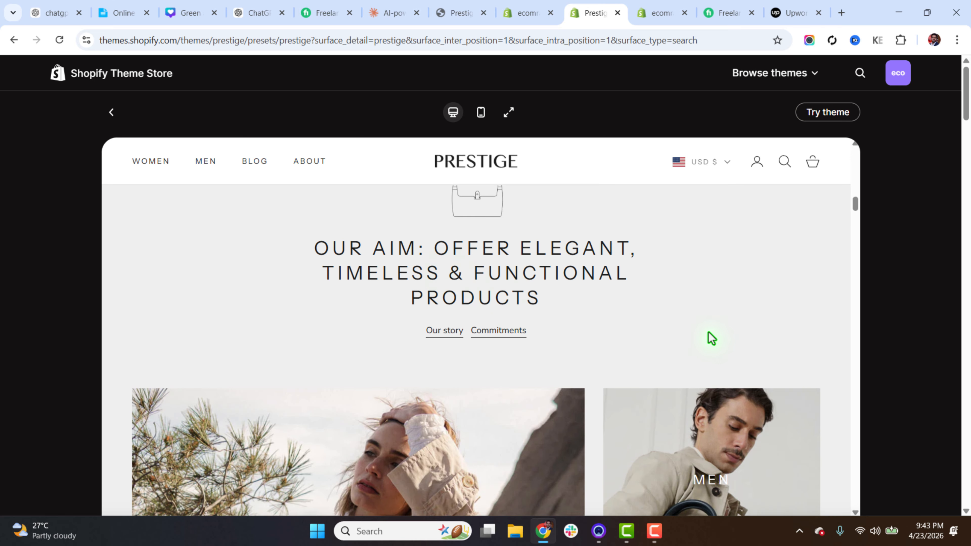
pyautogui.scroll(1, 460, 288)
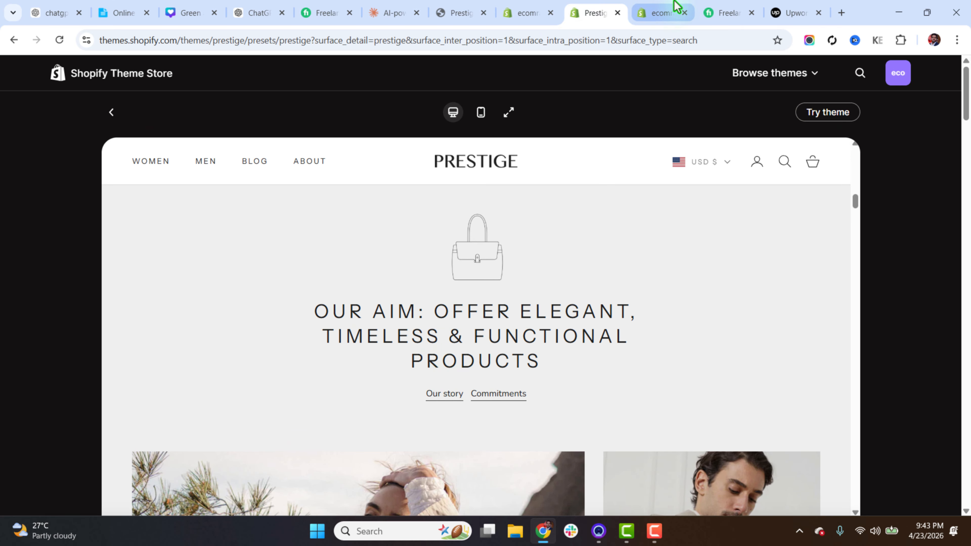
pyautogui.click(675, 12)
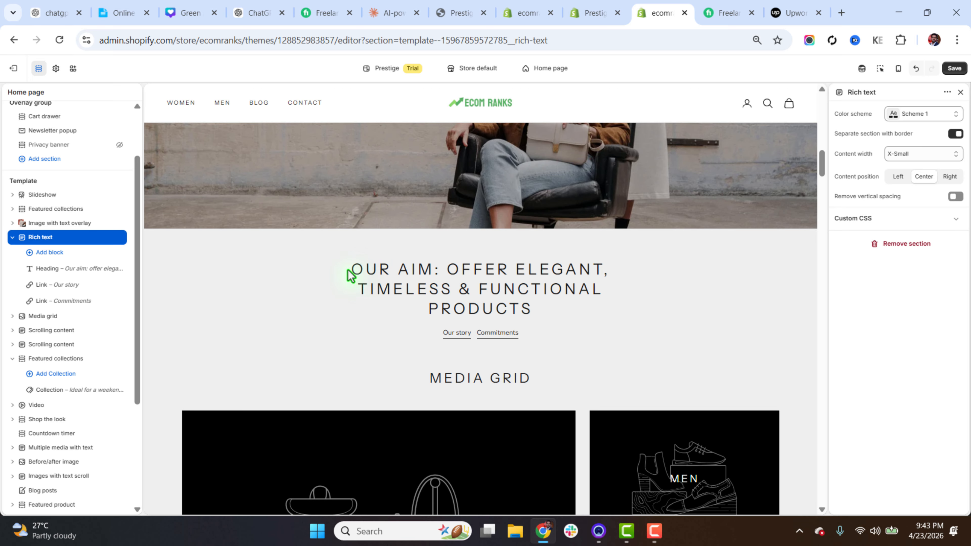
pyautogui.moveTo(350, 269); pyautogui.dragTo(561, 316)
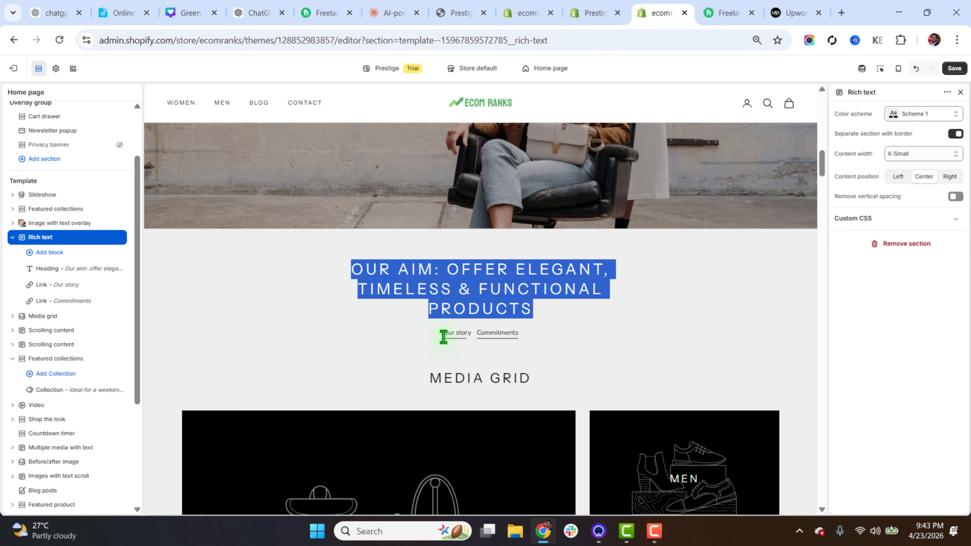
# Step: Review the settings of the Rich text section's heading, Our story link and Commitments link blocks
pyautogui.click(52, 273)
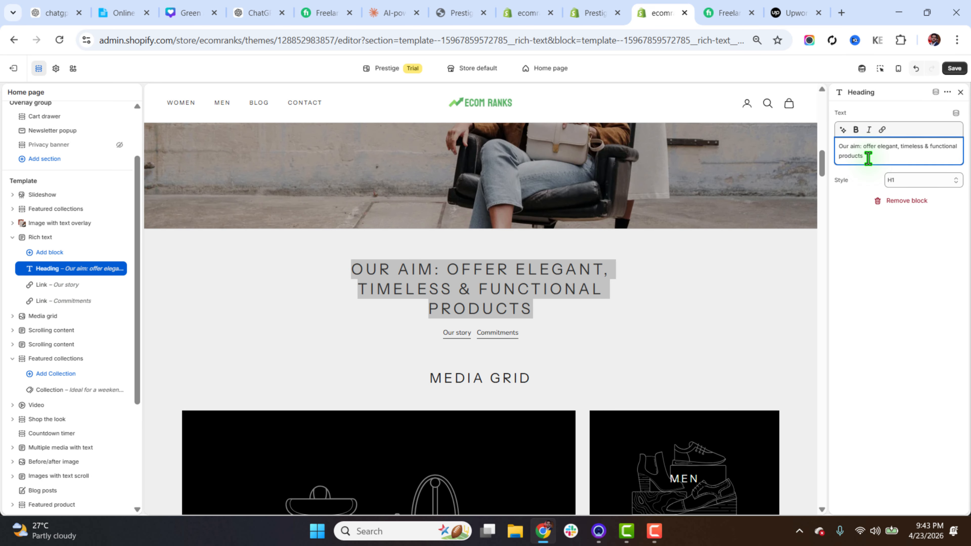
pyautogui.click(48, 288)
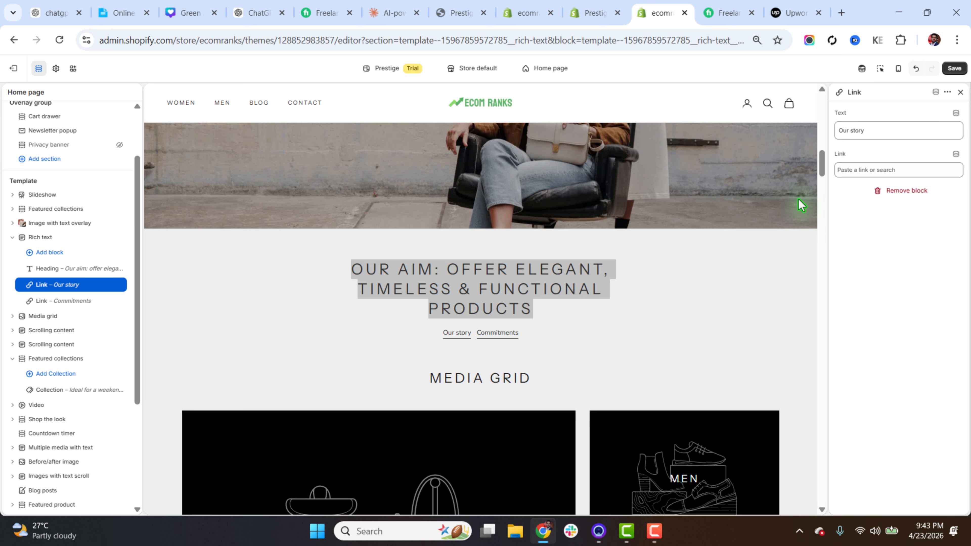
pyautogui.click(871, 169)
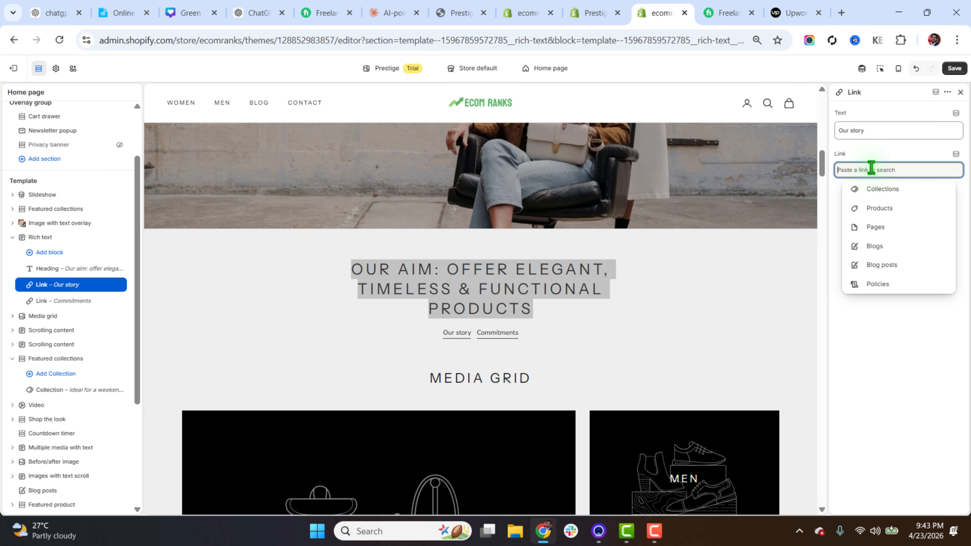
pyautogui.click(57, 302)
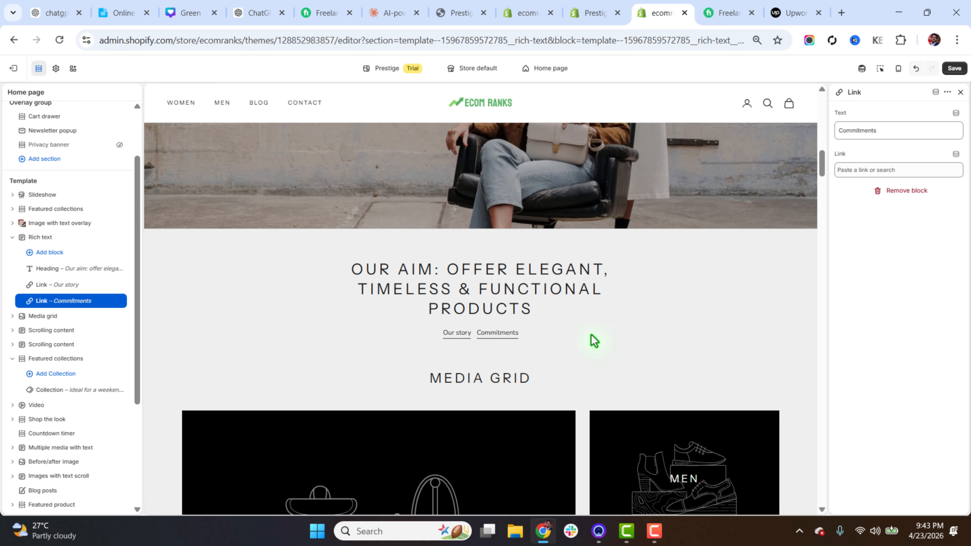
# Step: Add an Image block to the Rich text section and check the Prestige demo's image above the heading for reference
pyautogui.click(48, 253)
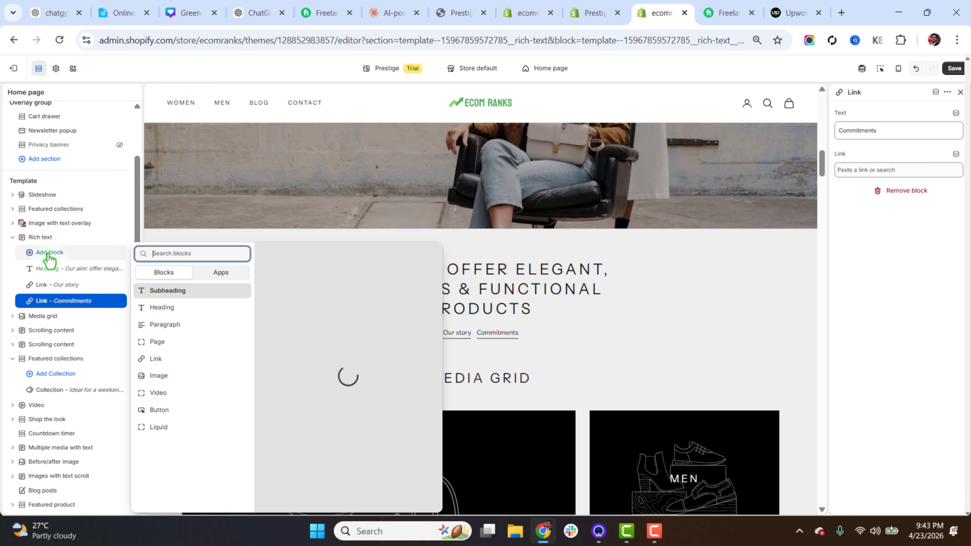
pyautogui.click(171, 377)
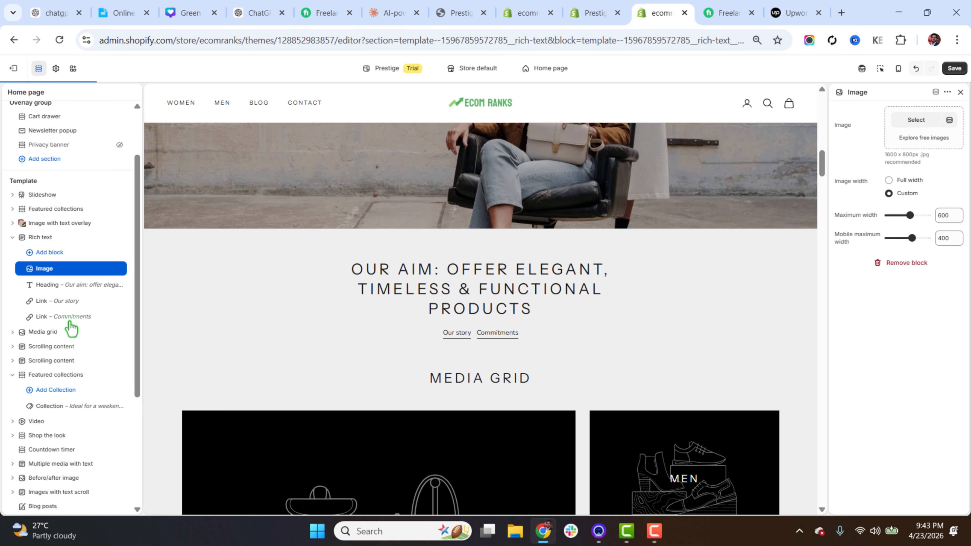
pyautogui.click(606, 9)
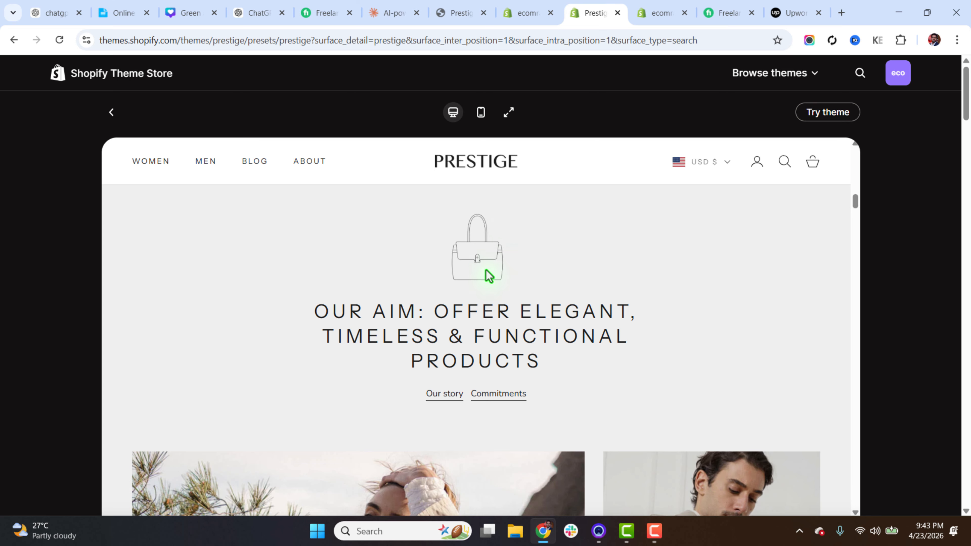
pyautogui.click(641, 7)
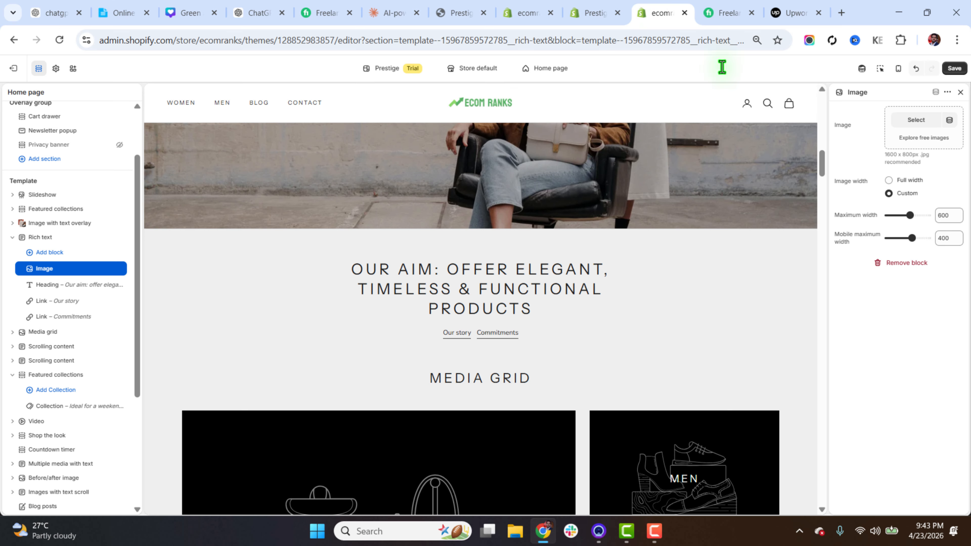
# Step: Set the Rich text image block to the Before_-_Desktop WEBP picture, compare it with the Prestige demo, and collapse the section
pyautogui.click(914, 125)
pyautogui.scroll(-1, 536, 371)
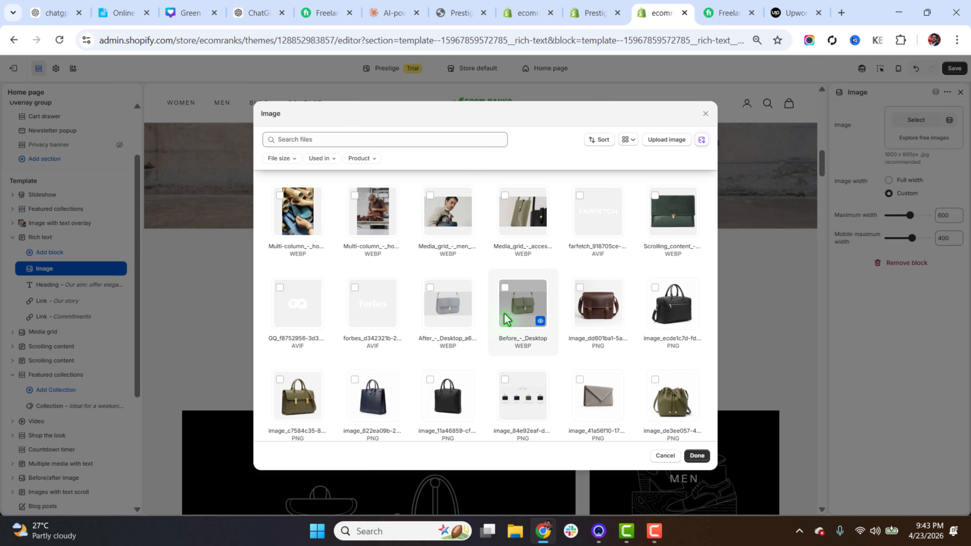
pyautogui.click(692, 455)
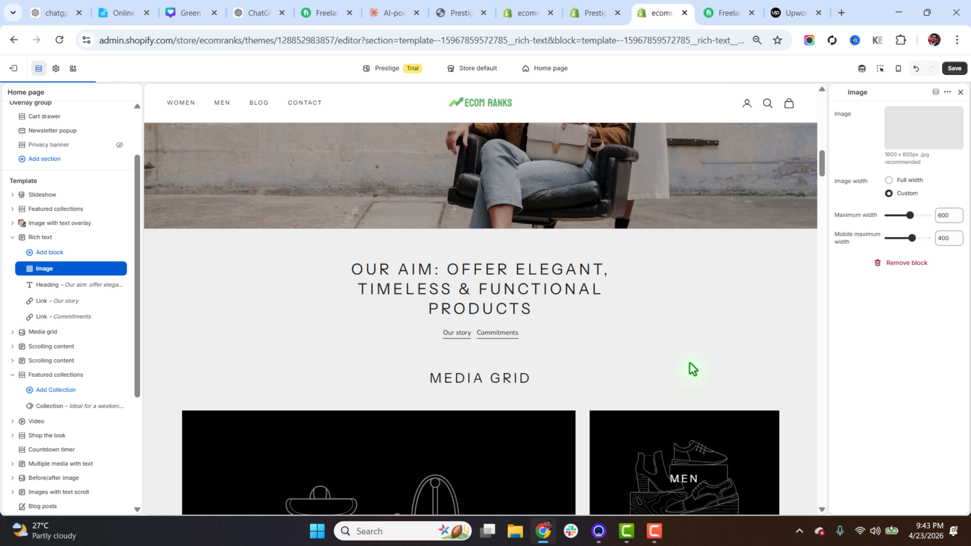
pyautogui.scroll(-3, 567, 419)
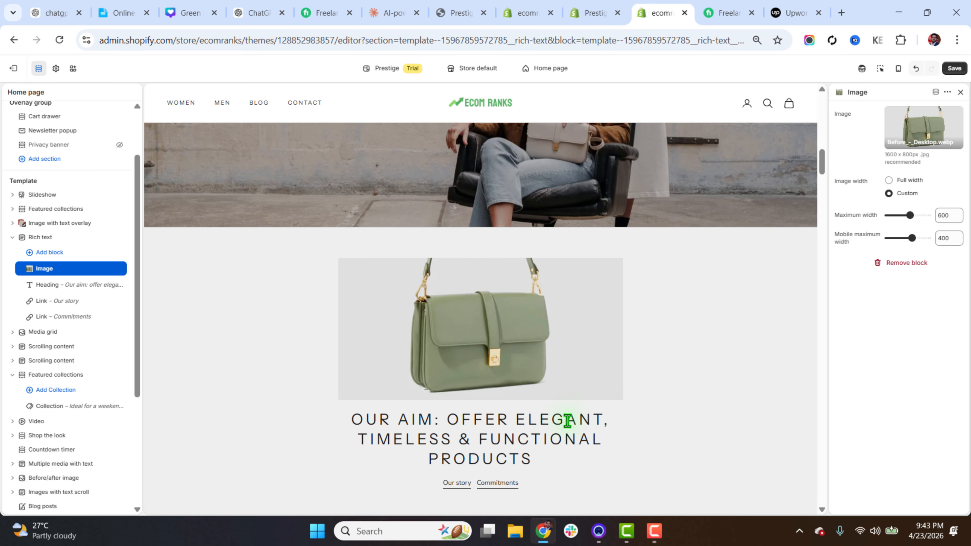
pyautogui.scroll(2, 568, 420)
pyautogui.click(604, 13)
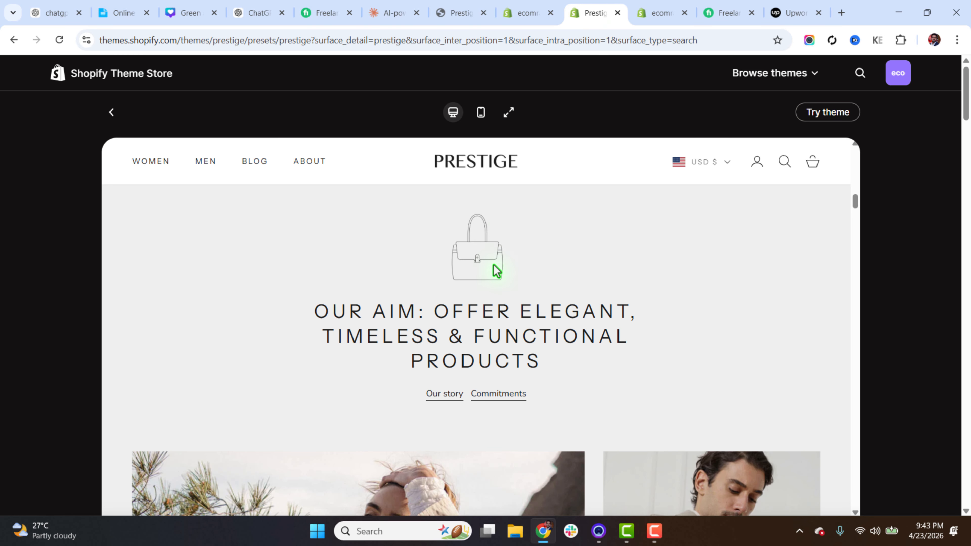
pyautogui.click(646, 13)
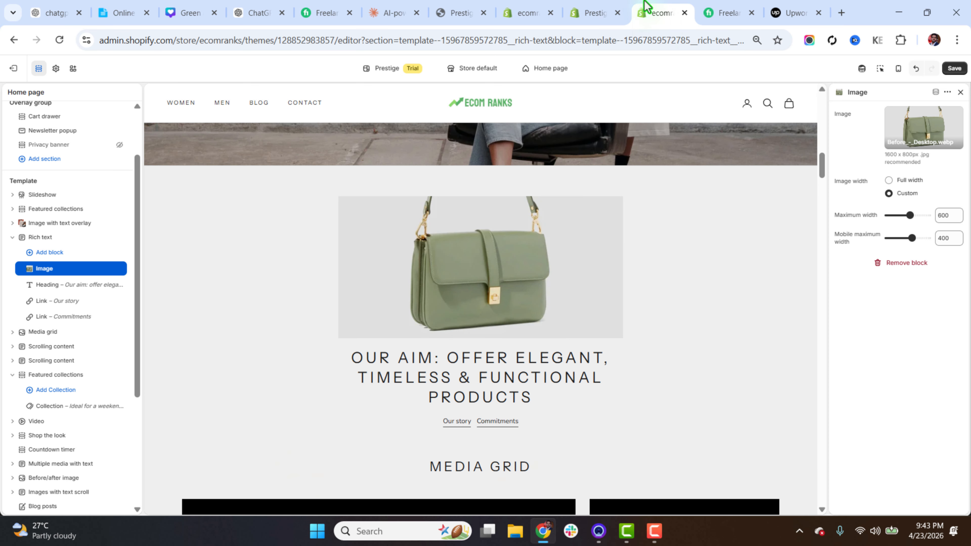
pyautogui.click(13, 237)
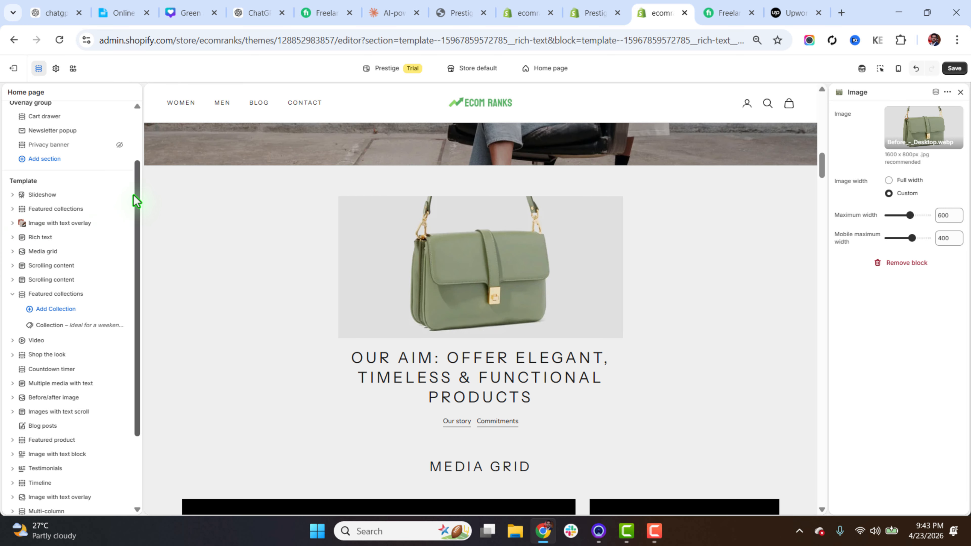
# Step: Open the Media grid section, turn on its separating border, and check the border in the preview
pyautogui.moveTo(135, 194); pyautogui.dragTo(139, 221)
pyautogui.click(32, 193)
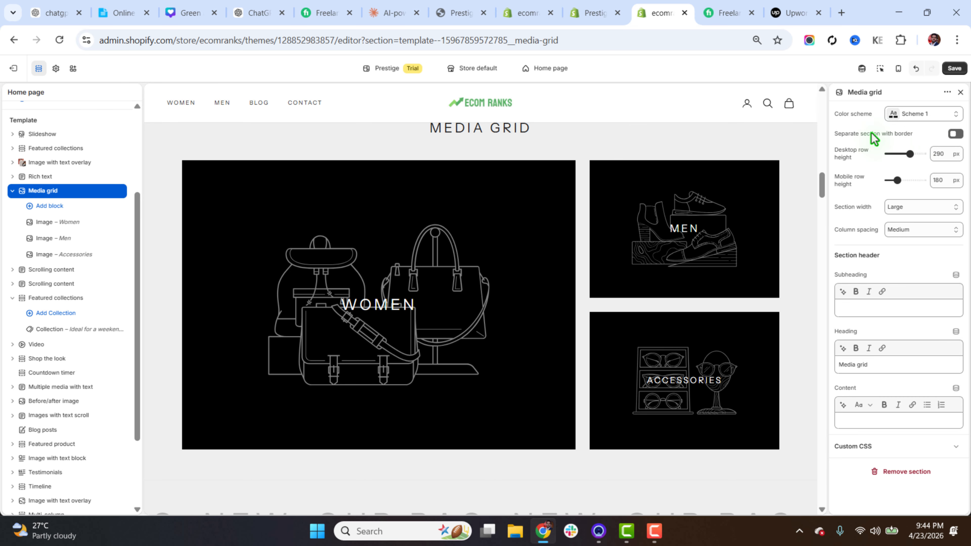
pyautogui.click(953, 135)
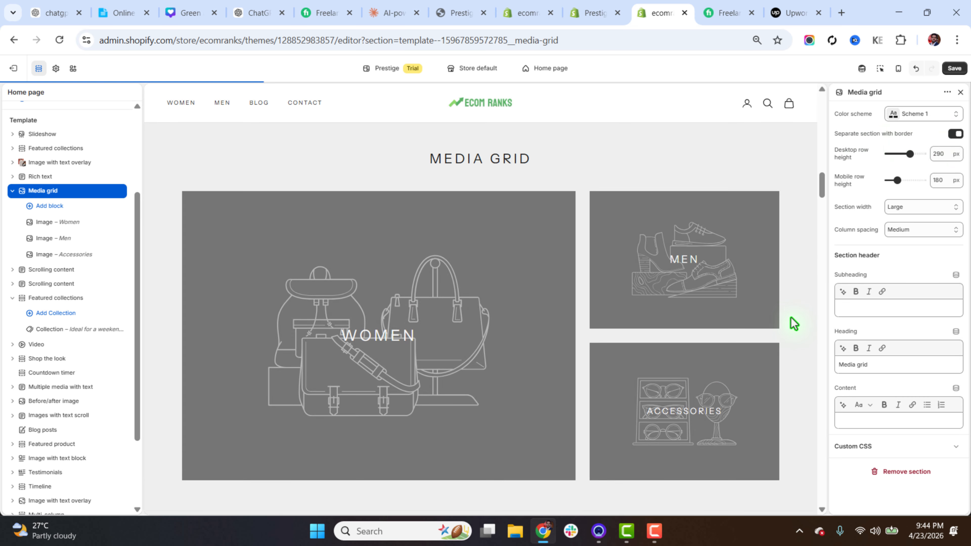
pyautogui.scroll(3, 655, 217)
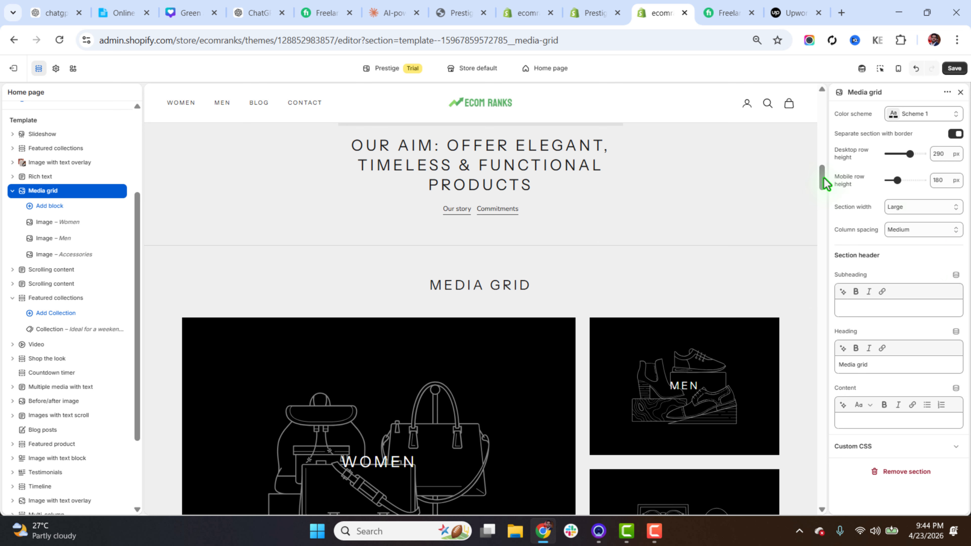
pyautogui.scroll(-3, 824, 183)
# Step: Set the Media grid's section width to Full width and review its section header text fields
pyautogui.click(932, 208)
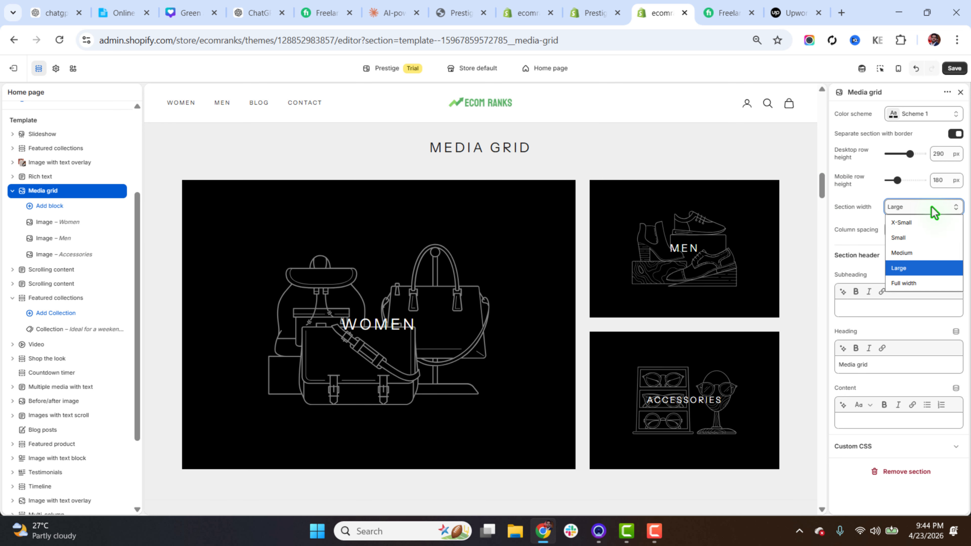
pyautogui.click(926, 283)
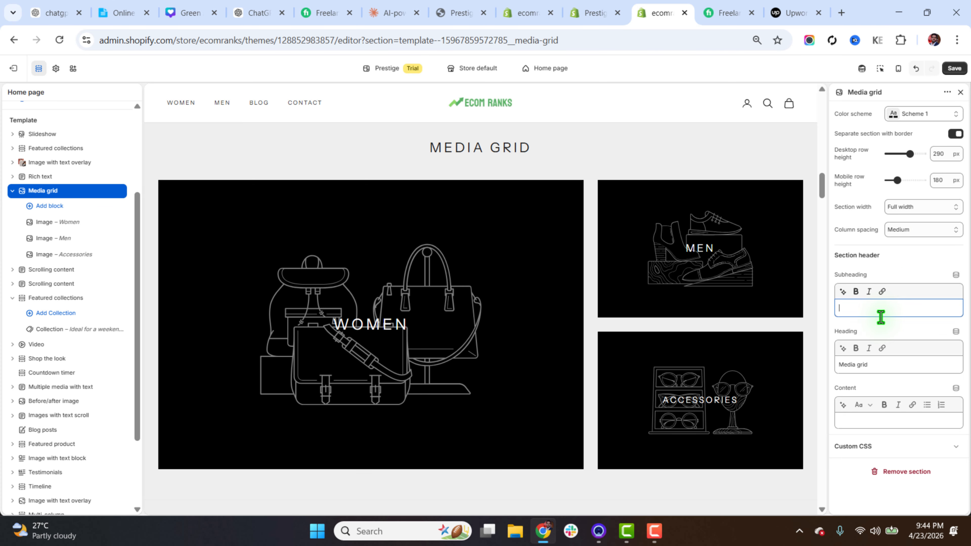
pyautogui.click(878, 418)
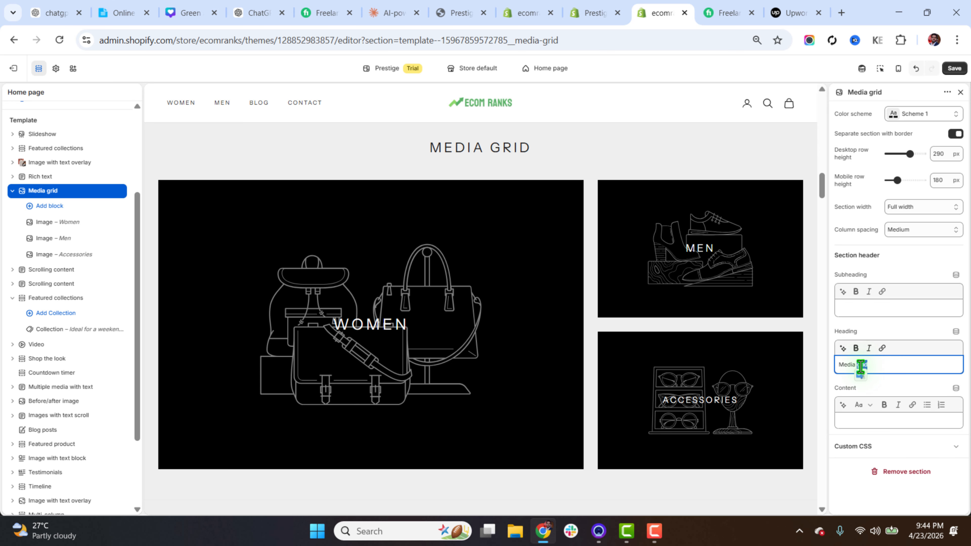
# Step: Set the Media grid section's subheading to "Media grid" and check which block types the section can add
pyautogui.write('Media grid')
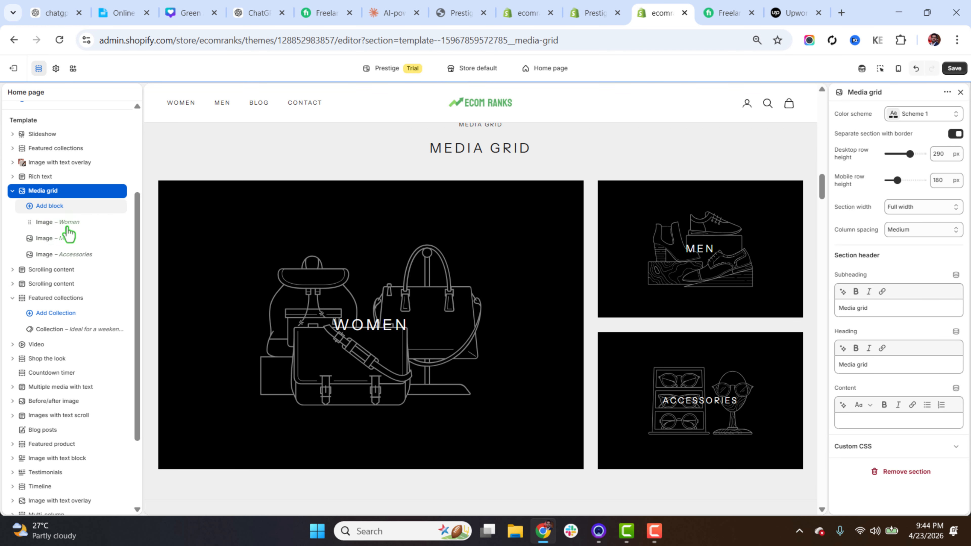
pyautogui.click(49, 207)
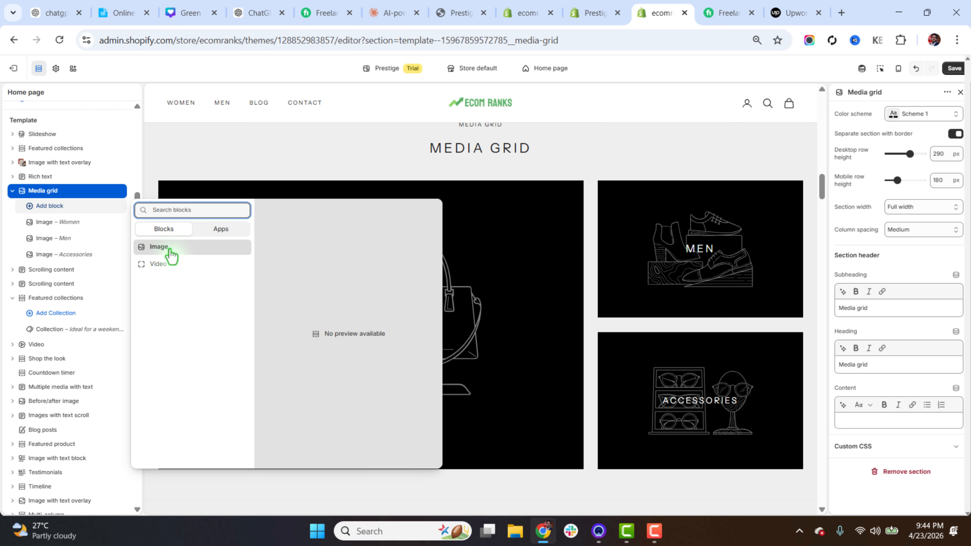
pyautogui.press('Escape')
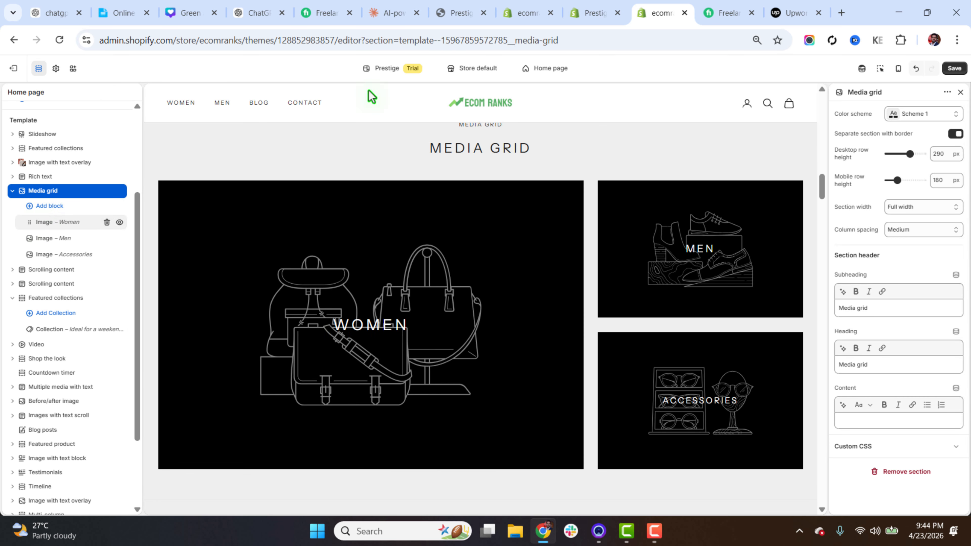
# Step: Check the Prestige demo's media grid for reference and set the Women block's image to the second Images_with_text_s… WEBP picture
pyautogui.click(591, 13)
pyautogui.scroll(-1, 702, 352)
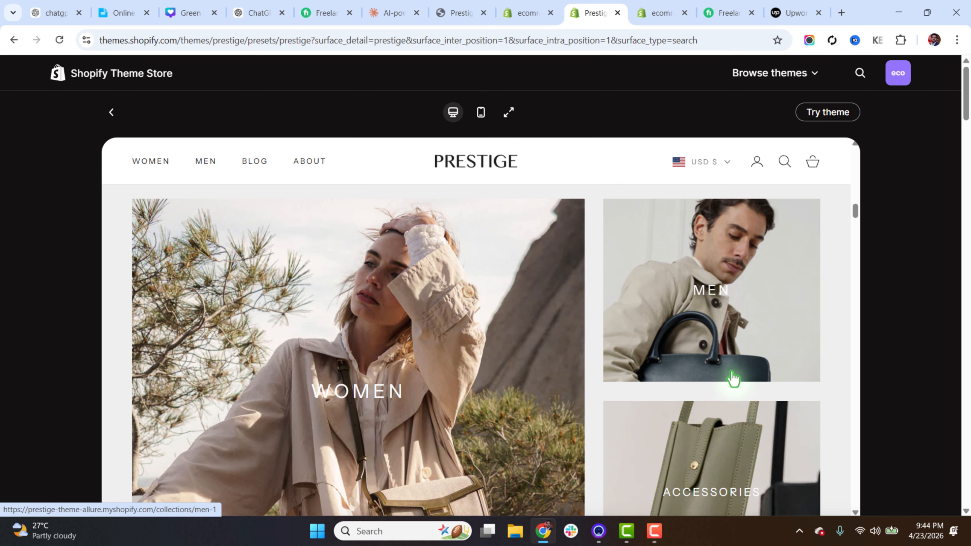
pyautogui.scroll(-4, 512, 397)
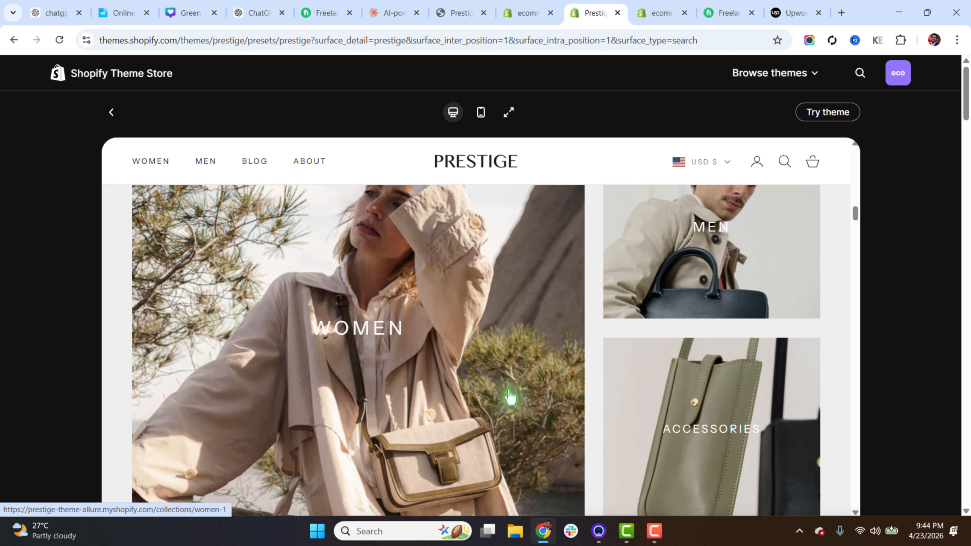
pyautogui.scroll(4, 512, 396)
pyautogui.click(663, 6)
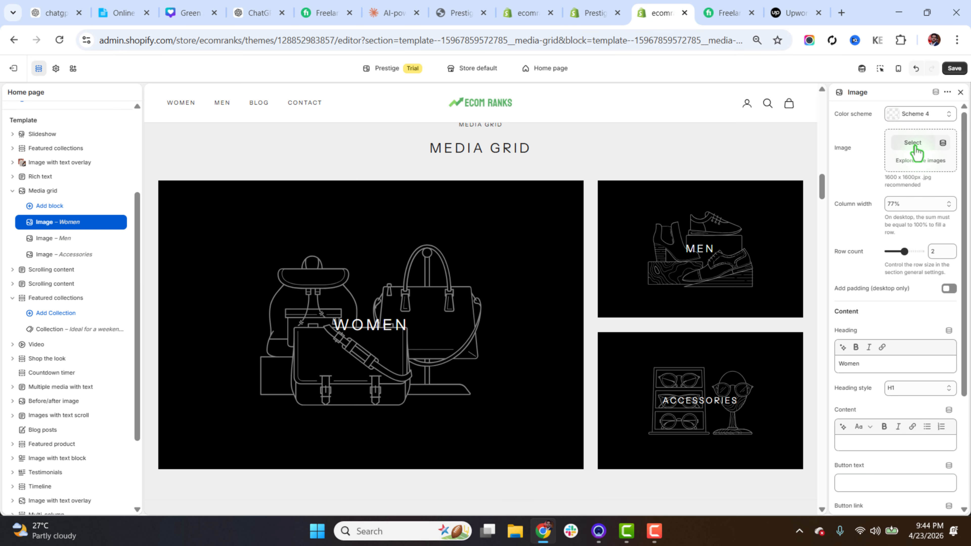
pyautogui.click(913, 143)
pyautogui.click(373, 373)
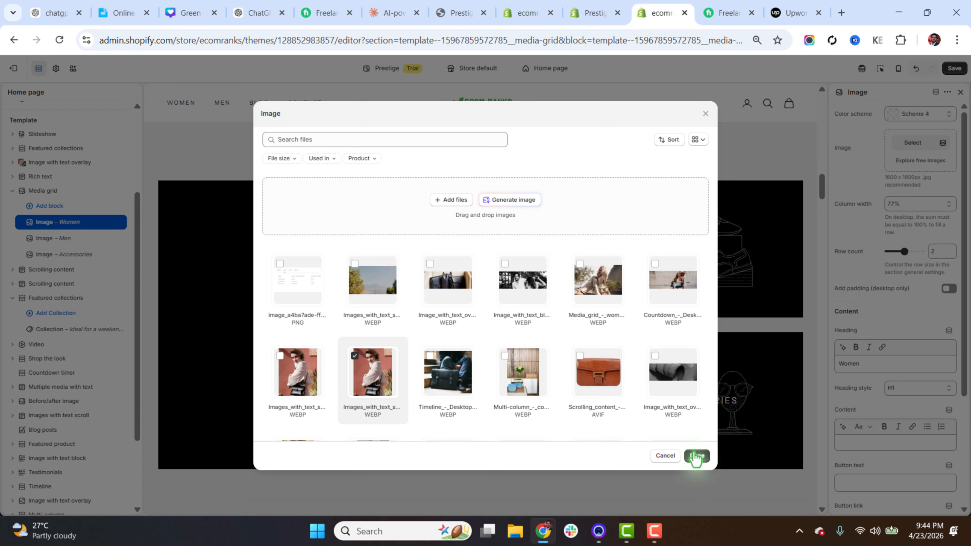
pyautogui.click(697, 455)
# Step: Set the Media grid's Men block image to the Media_grid_-_men WEBP picture
pyautogui.click(52, 240)
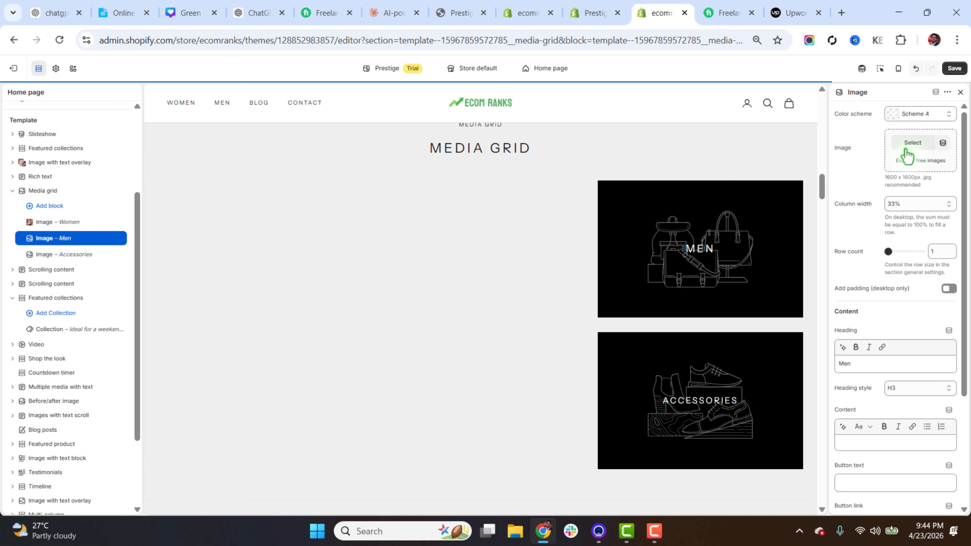
pyautogui.click(910, 148)
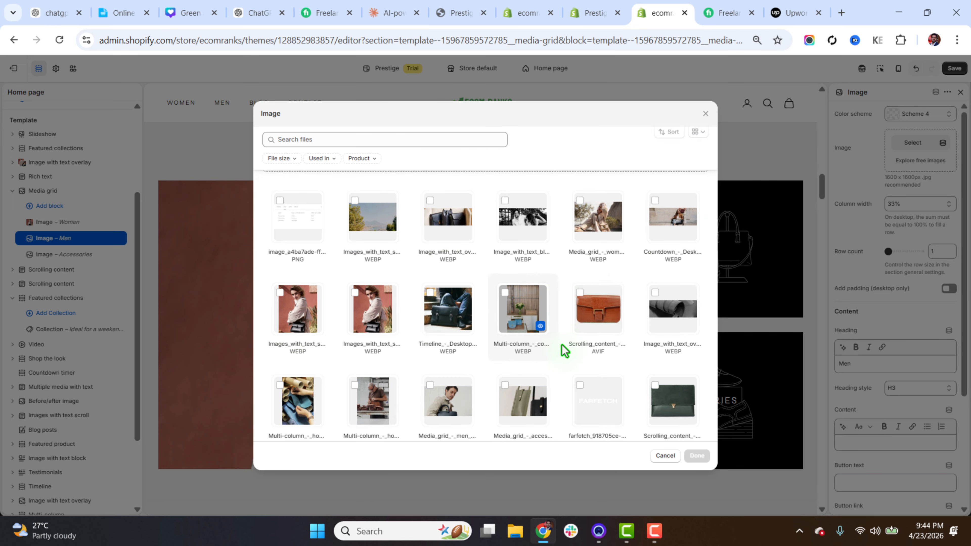
pyautogui.click(607, 319)
pyautogui.click(697, 456)
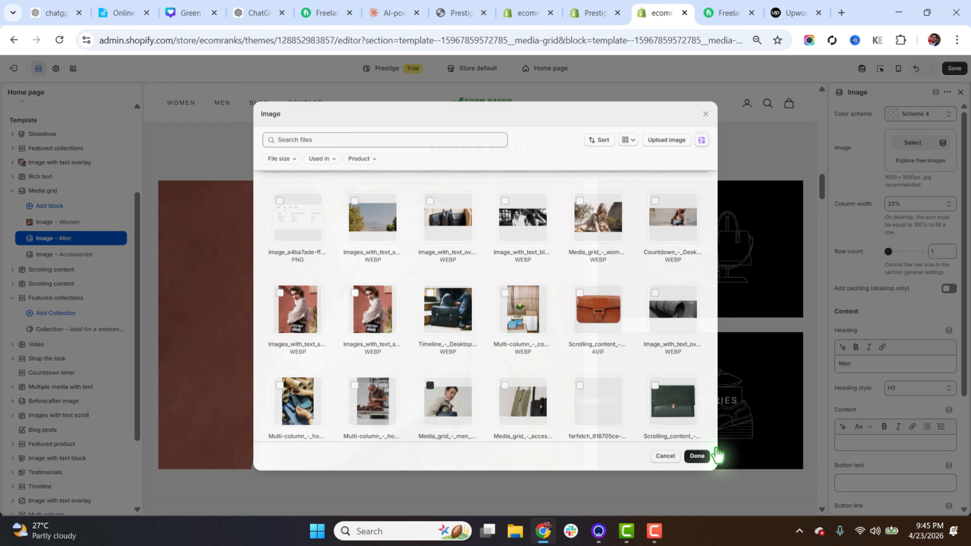
# Step: Set the Media grid's Accessories block image to the Timeline_-_Desktop WEBP picture
pyautogui.click(52, 254)
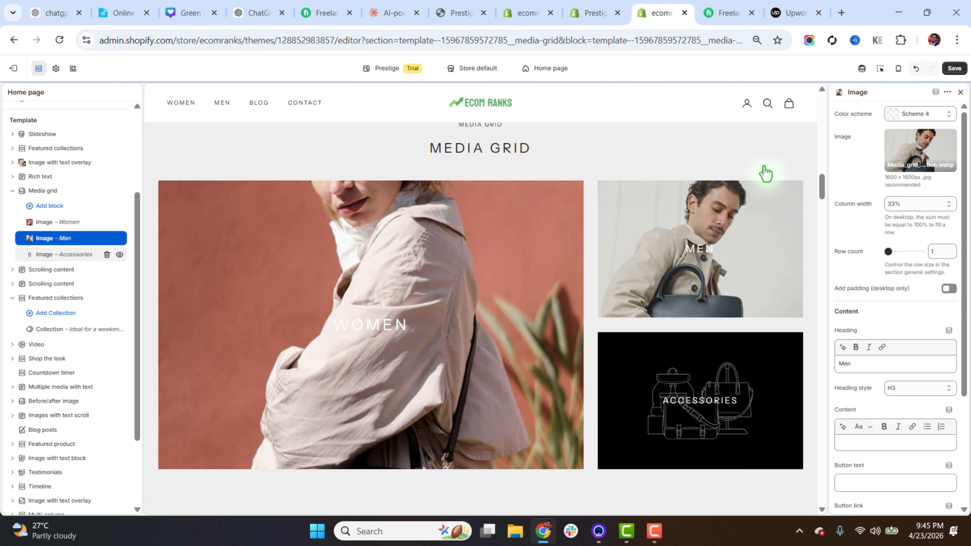
pyautogui.click(913, 144)
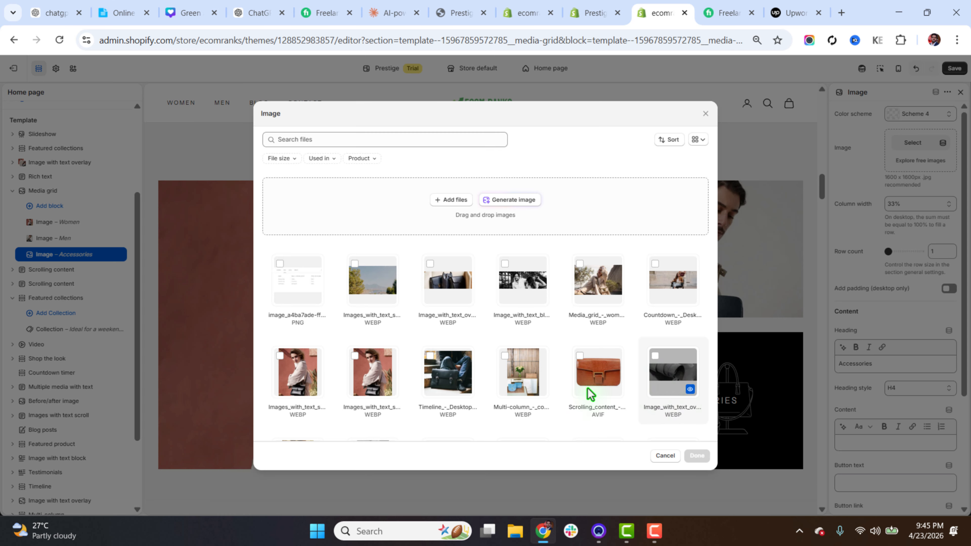
pyautogui.click(442, 381)
pyautogui.click(697, 456)
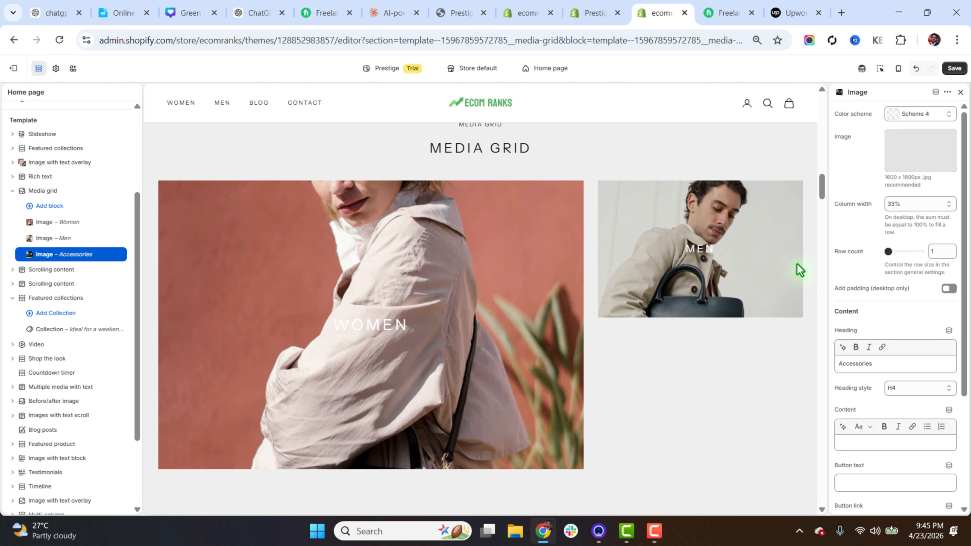
# Step: Try a 50% column width on the Accessories block, compare the Women and Men blocks' widths, and undo the change
pyautogui.click(923, 208)
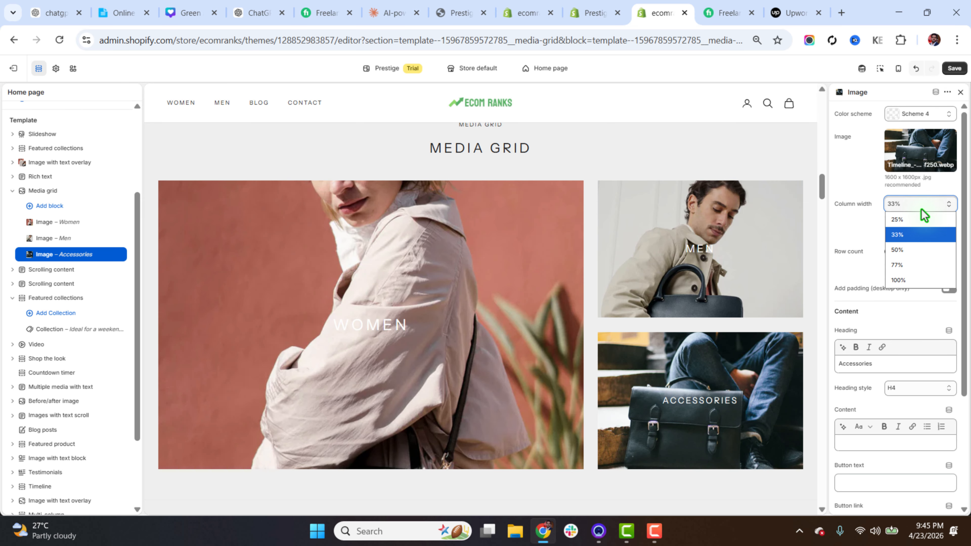
pyautogui.click(920, 250)
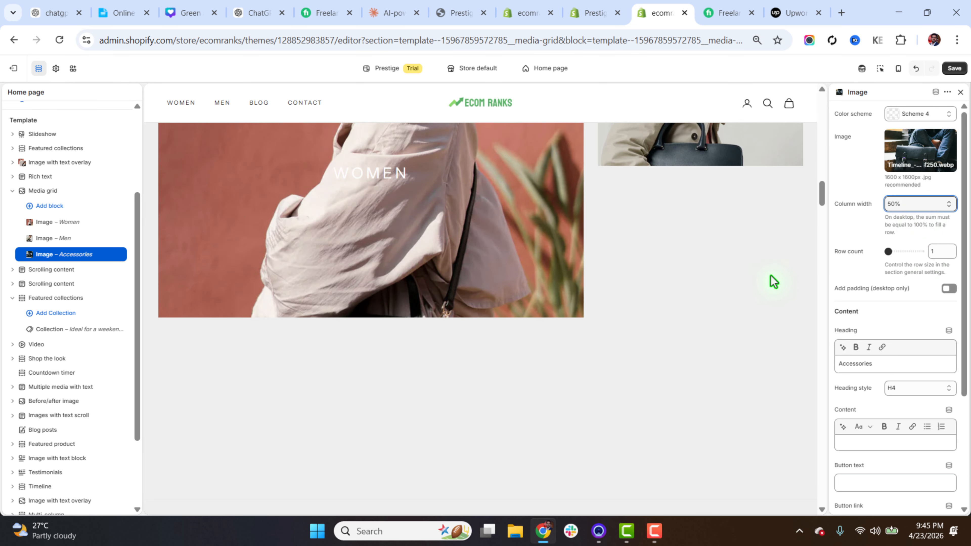
pyautogui.scroll(1, 763, 341)
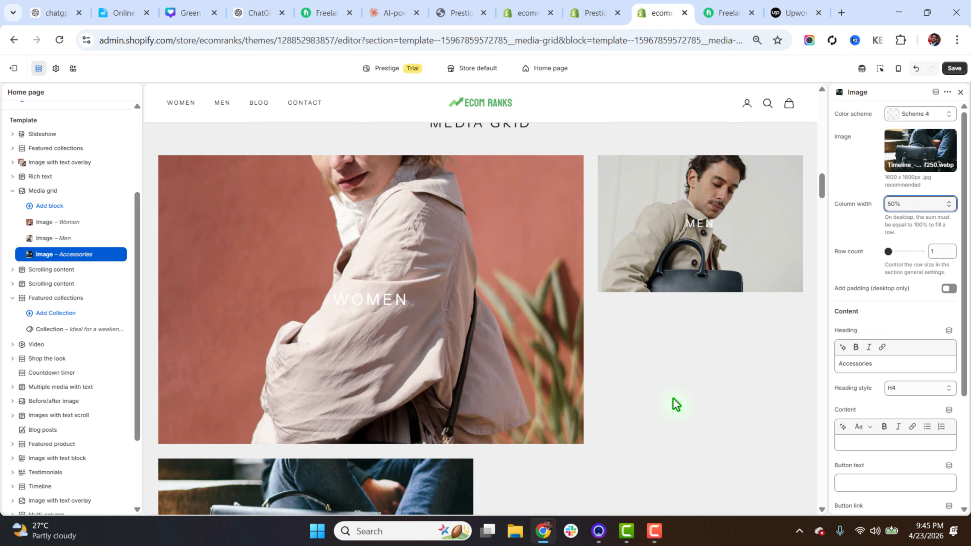
pyautogui.click(49, 222)
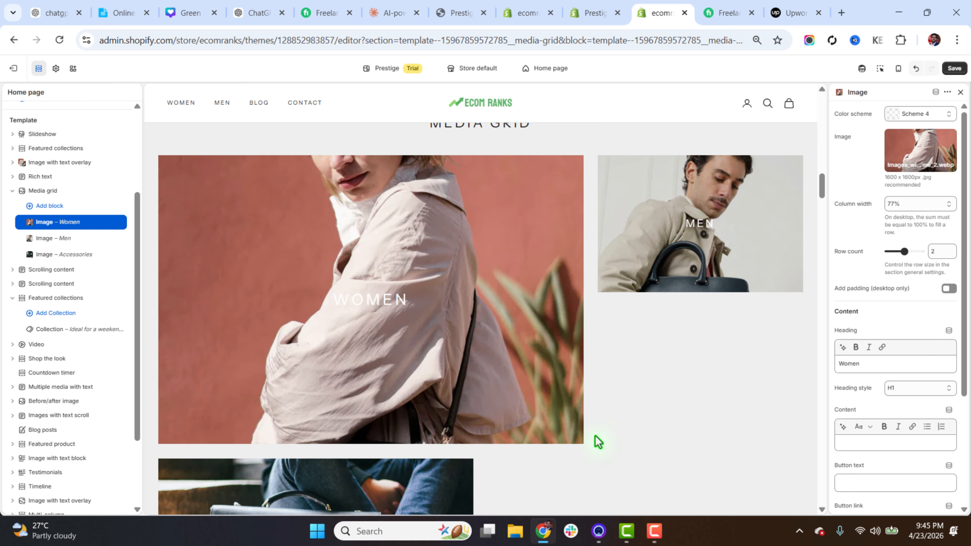
pyautogui.scroll(-1, 459, 476)
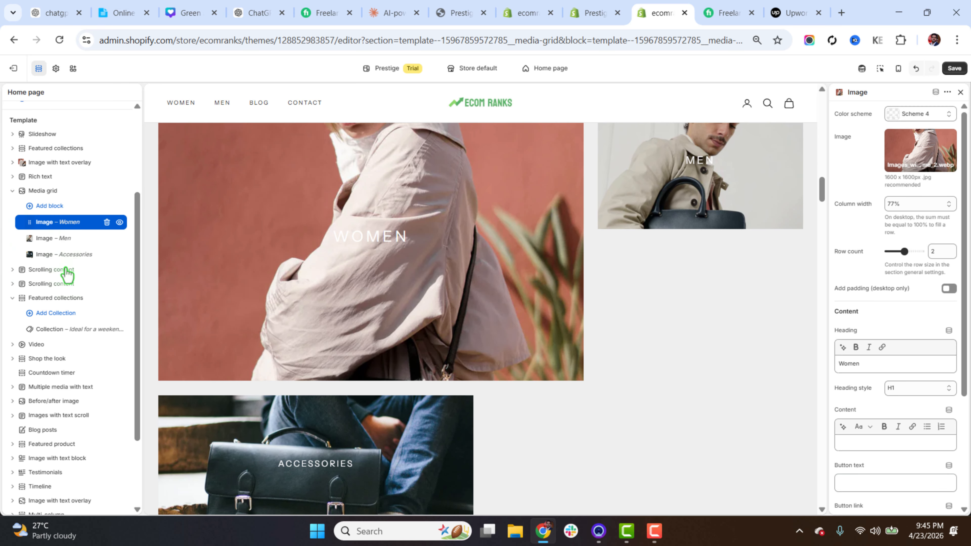
pyautogui.click(65, 244)
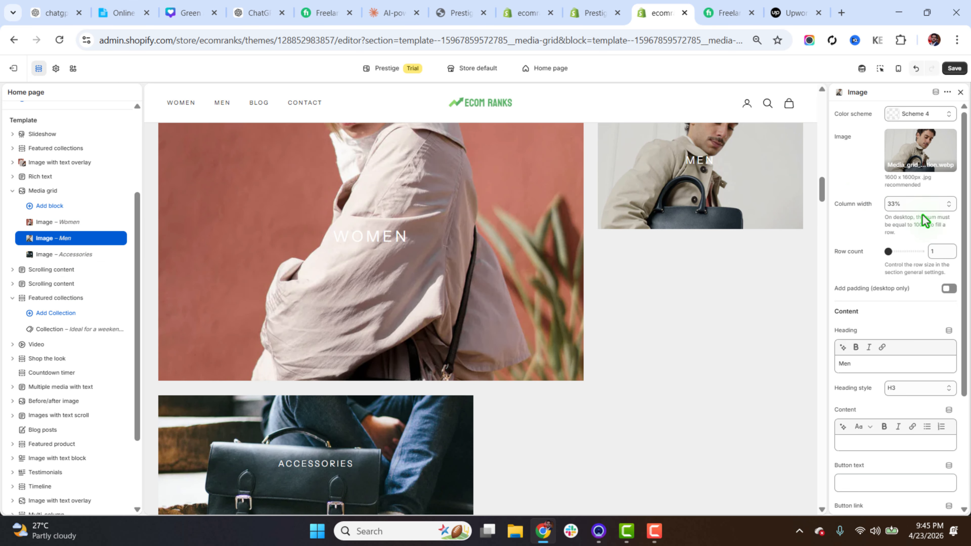
pyautogui.click(914, 208)
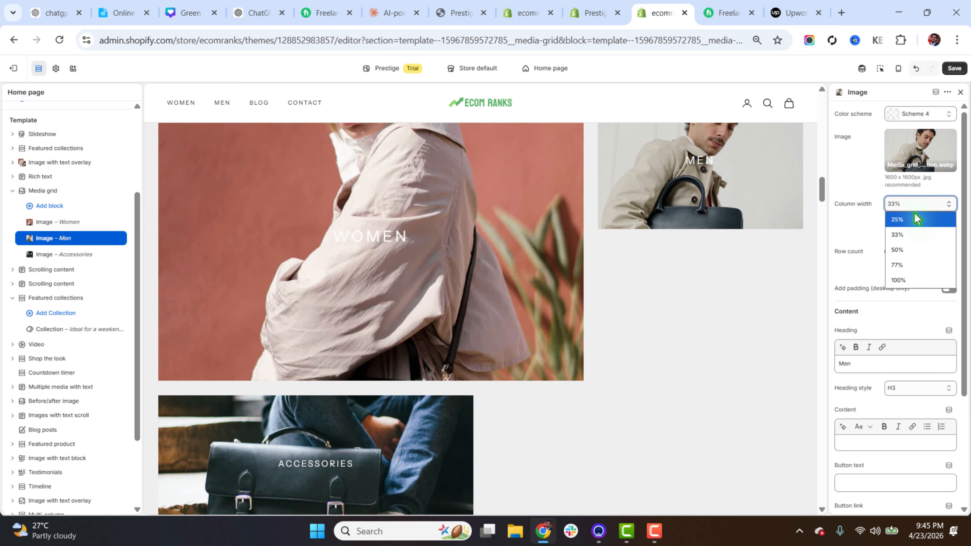
pyautogui.click(917, 68)
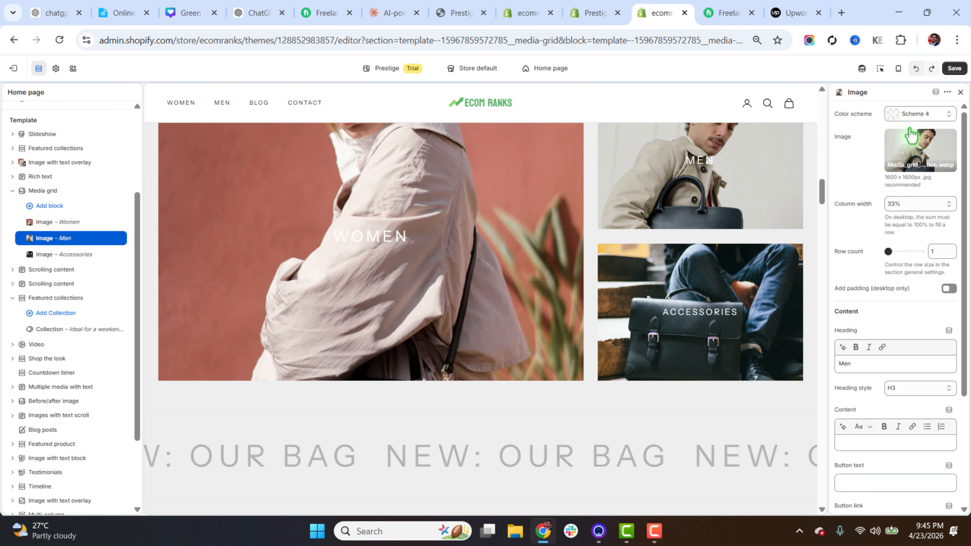
# Step: Save the theme changes
pyautogui.click(956, 69)
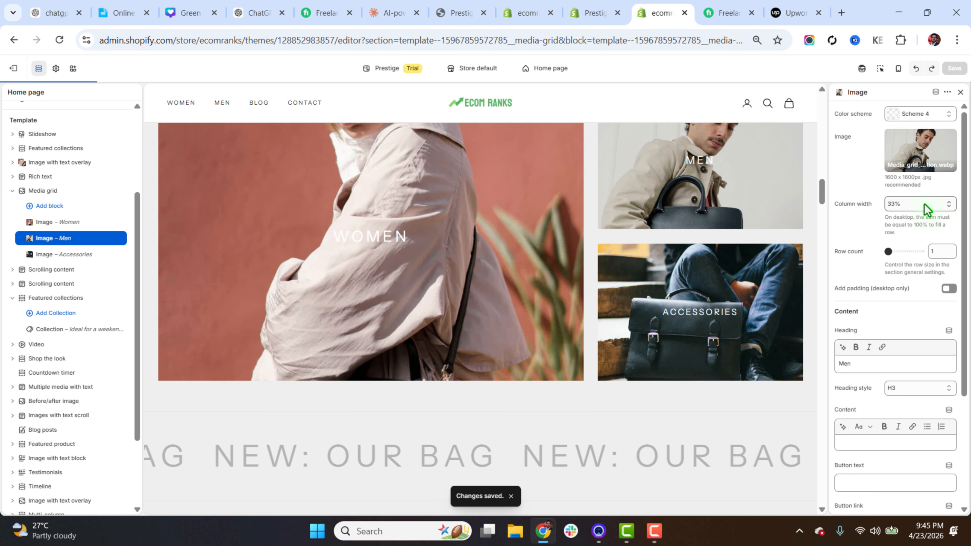
# Step: Try a row count of 2 on the Men block, review its content and color settings, and collapse the Media grid section
pyautogui.moveTo(966, 212); pyautogui.dragTo(970, 270)
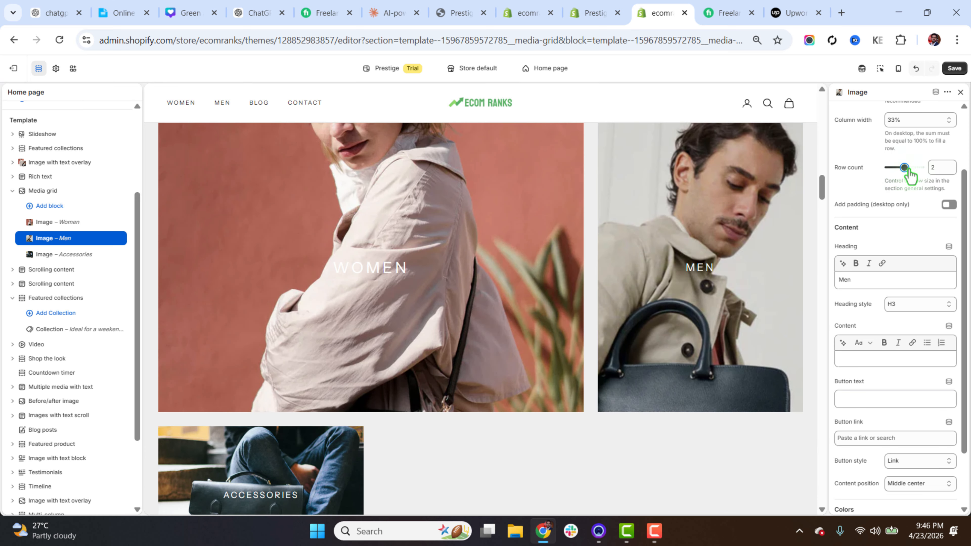
pyautogui.scroll(-3, 513, 442)
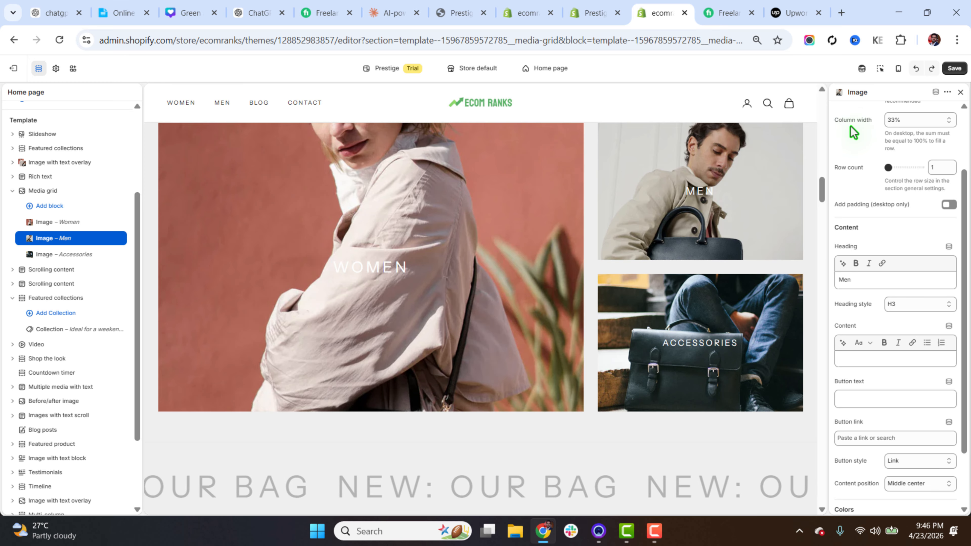
pyautogui.scroll(-2, 966, 239)
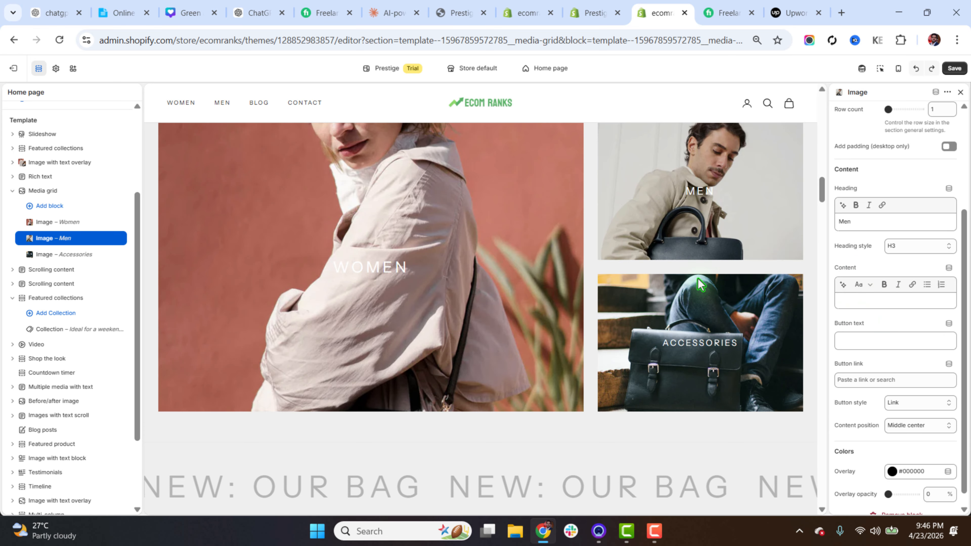
pyautogui.scroll(-1, 966, 407)
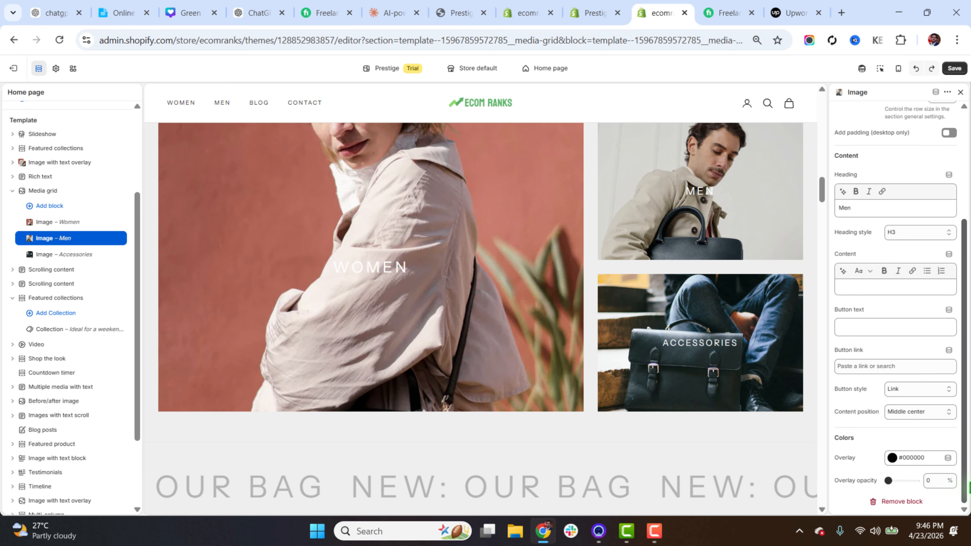
pyautogui.click(13, 192)
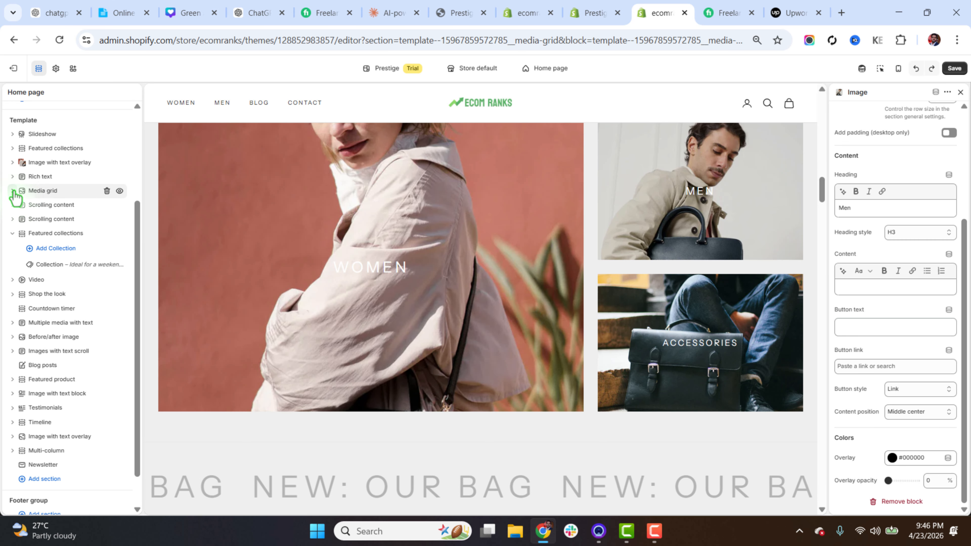
# Step: Open the first Scrolling content section and compare it with the scrolling text and bag images in the Prestige demo
pyautogui.click(46, 207)
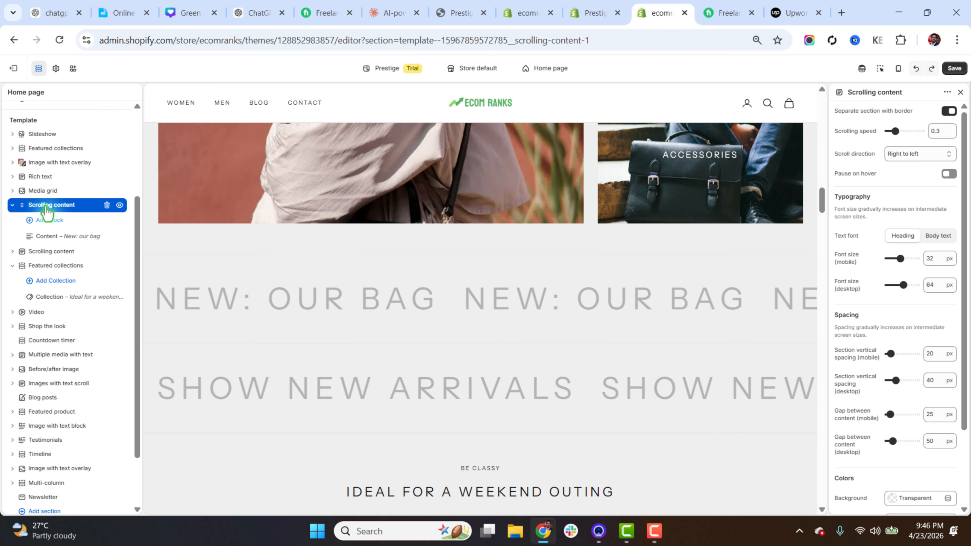
pyautogui.click(590, 13)
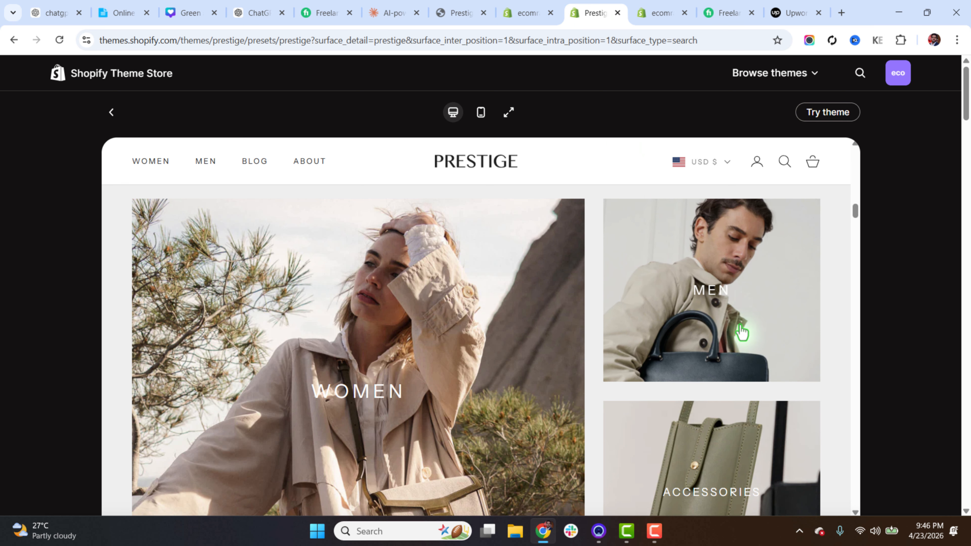
pyautogui.scroll(-5, 740, 345)
pyautogui.scroll(-2, 738, 355)
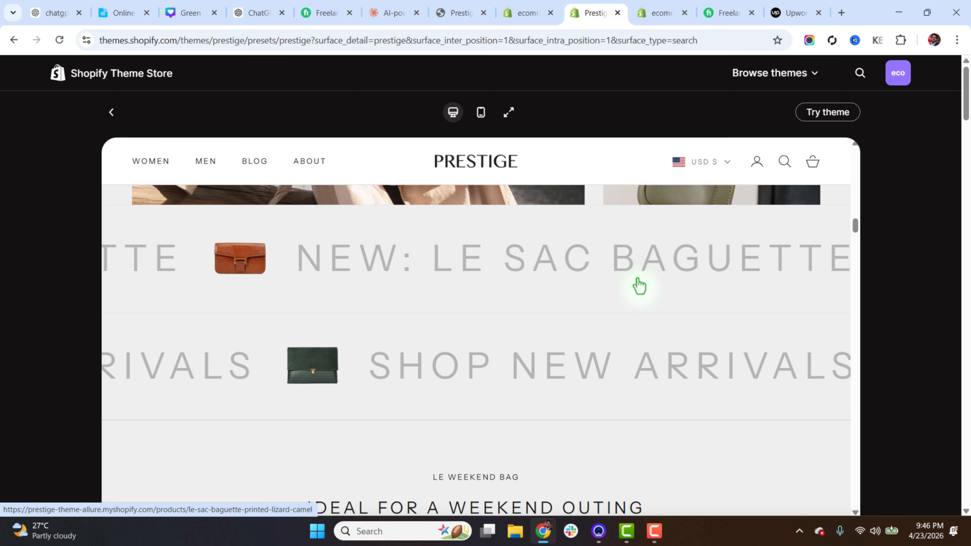
pyautogui.click(674, 6)
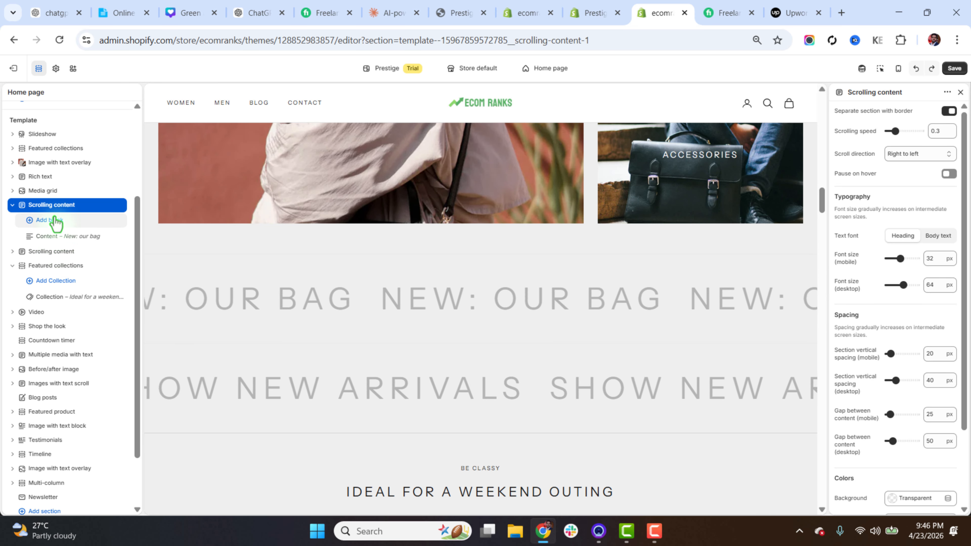
# Step: Add an Image block showing the brown Scrolling_content bag picture to the first Scrolling content section, and collapse that section
pyautogui.click(63, 240)
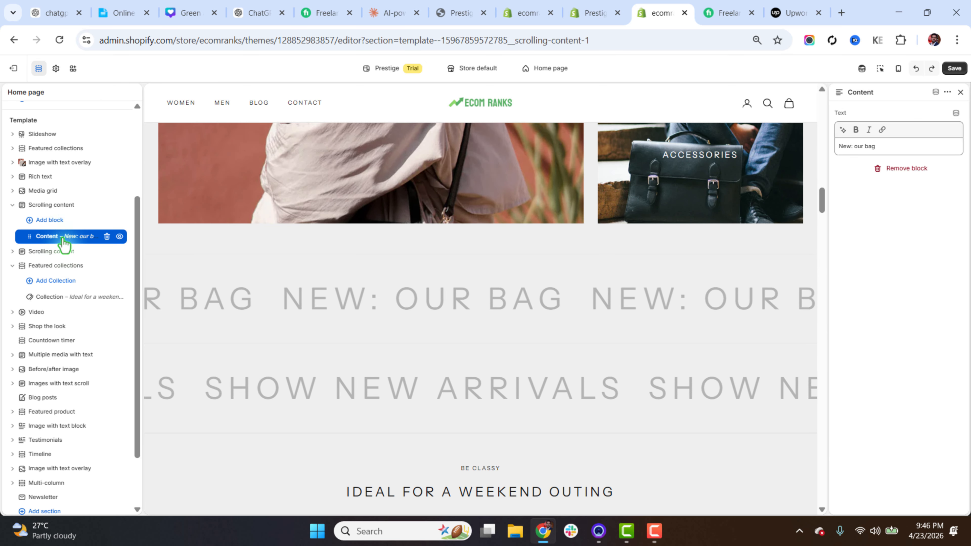
pyautogui.click(50, 221)
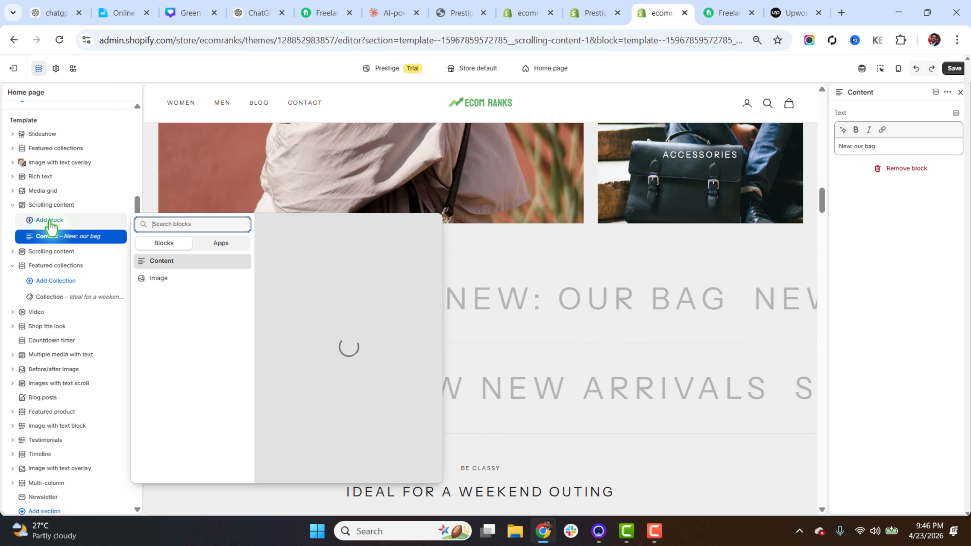
pyautogui.click(174, 285)
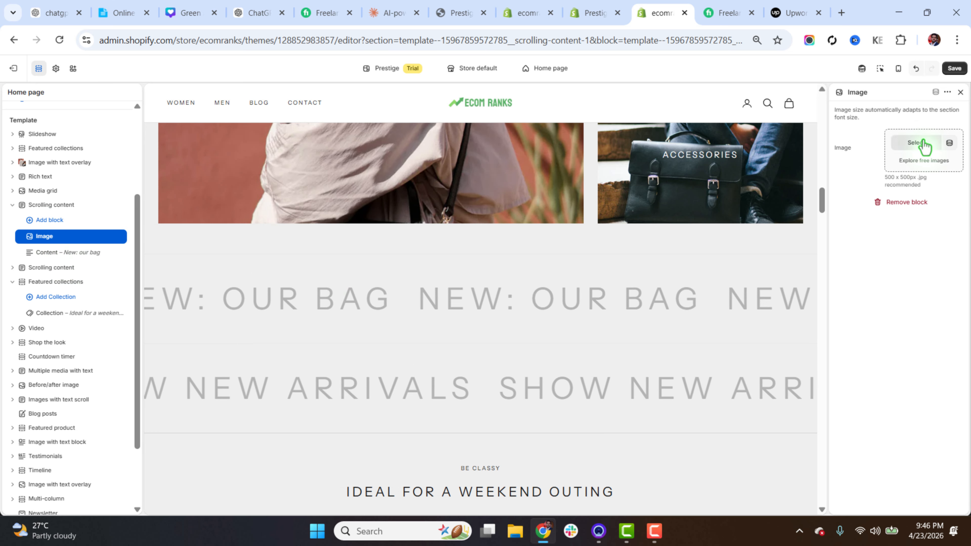
pyautogui.click(917, 143)
pyautogui.click(602, 373)
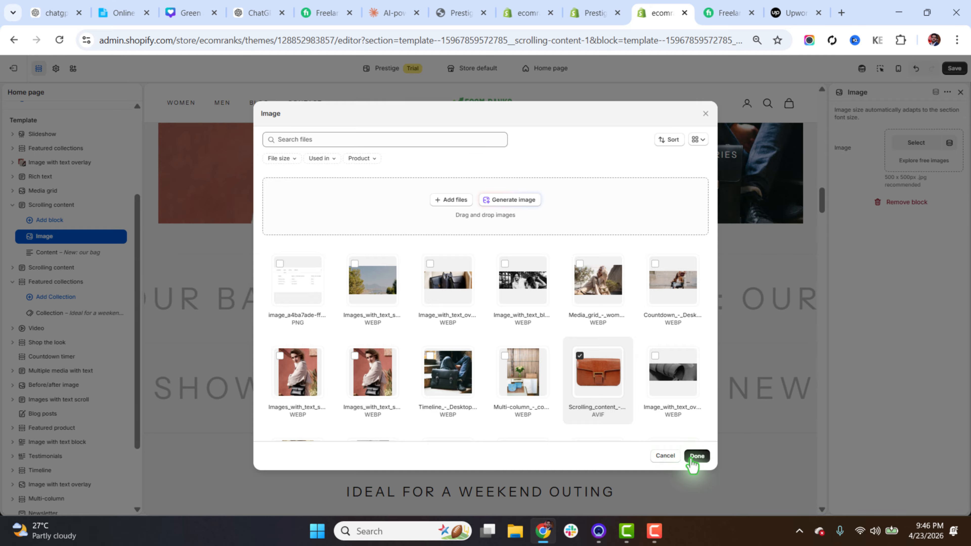
pyautogui.click(697, 456)
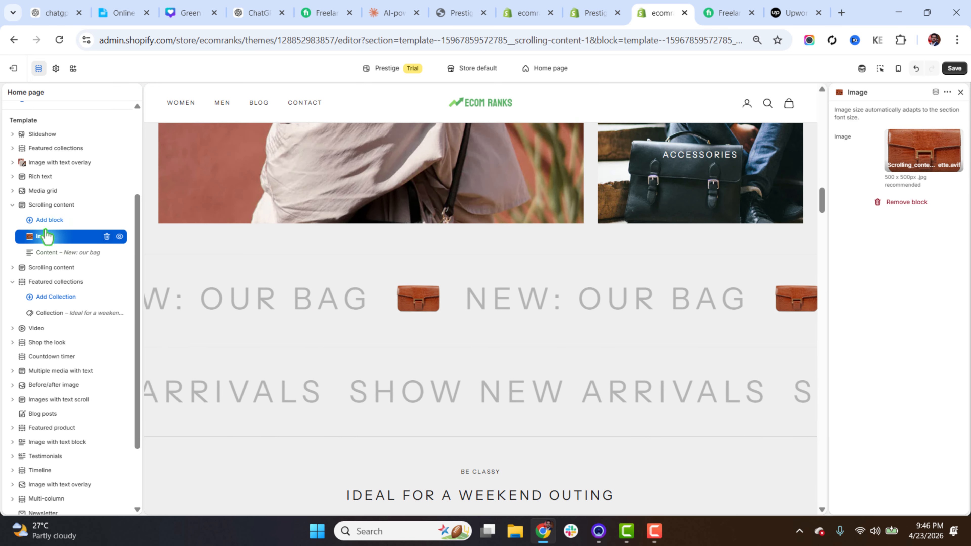
pyautogui.click(13, 205)
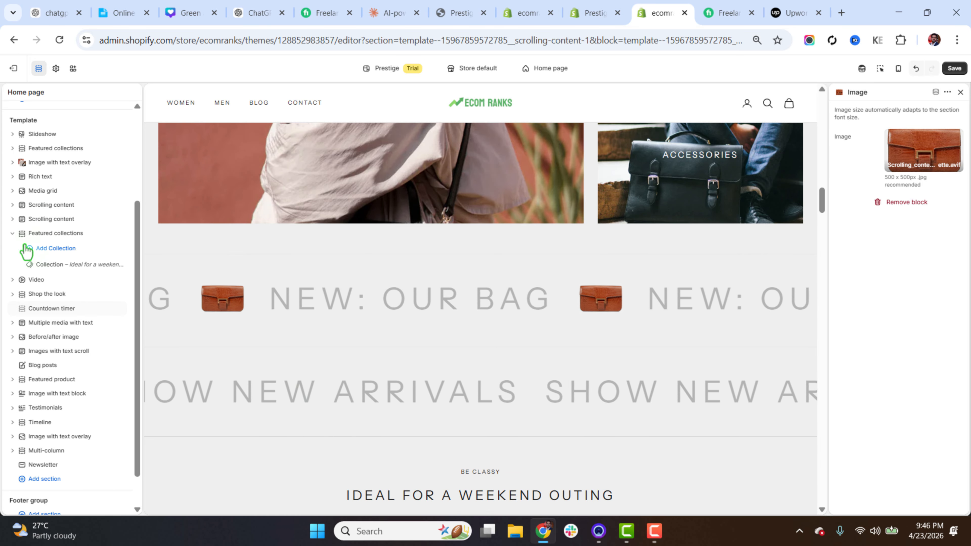
# Step: Compare the second Scrolling content section with the new arrivals text and bag images in the Prestige demo
pyautogui.click(42, 219)
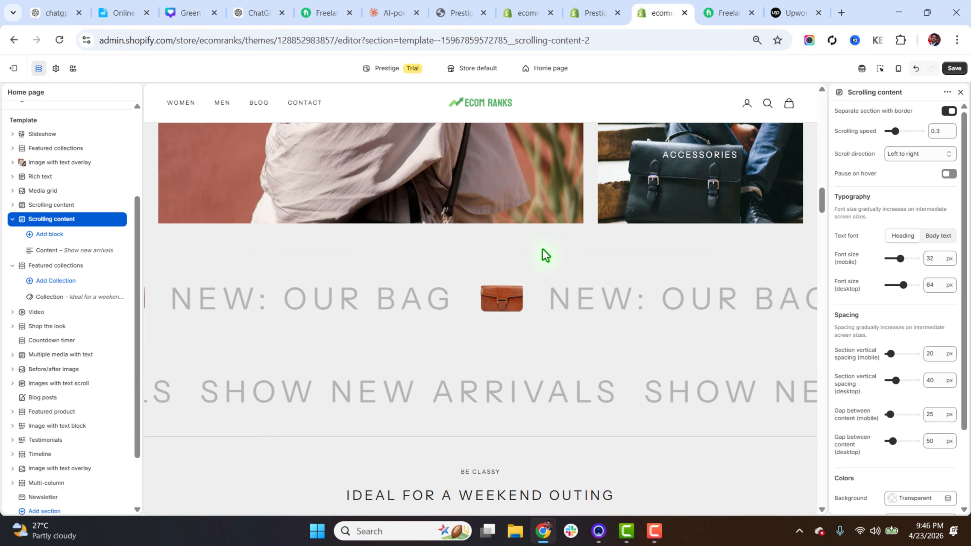
pyautogui.click(589, 11)
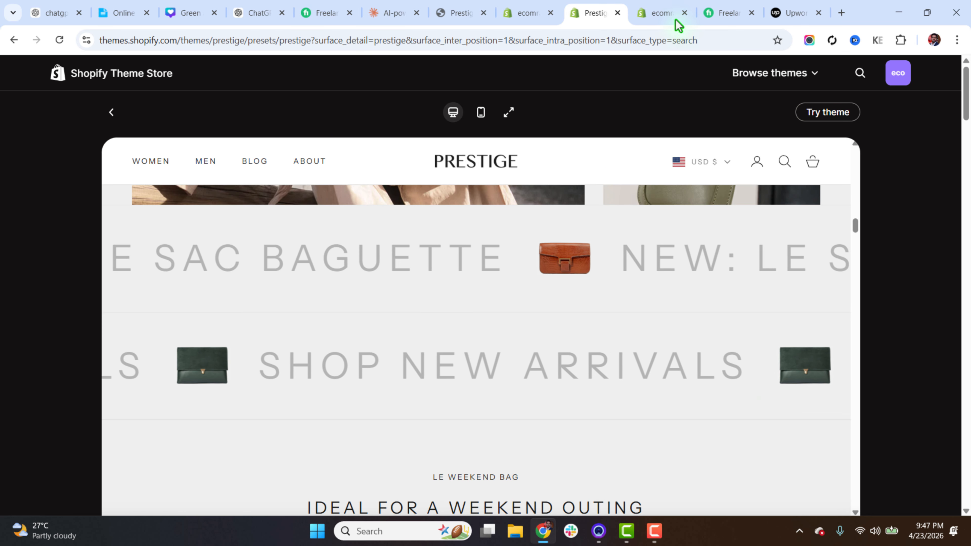
pyautogui.click(667, 15)
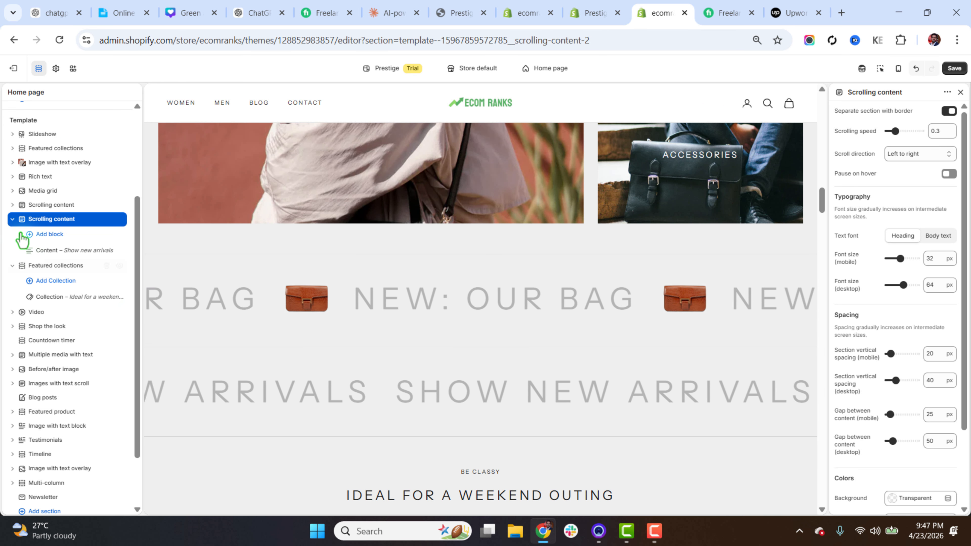
pyautogui.click(12, 219)
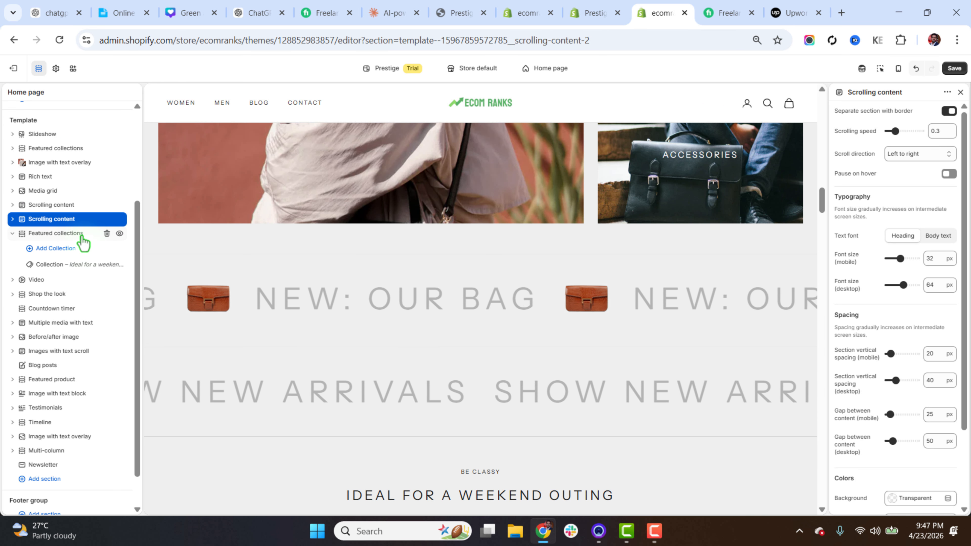
# Step: Assign the Women collection to the "Ideal for a weekend outing" block of the second Featured collections section
pyautogui.click(63, 234)
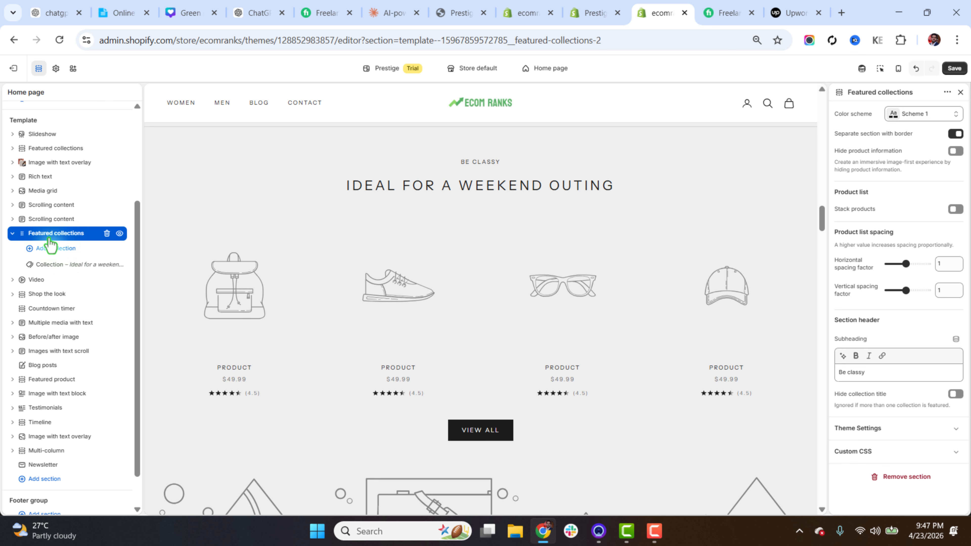
pyautogui.click(56, 266)
pyautogui.click(913, 114)
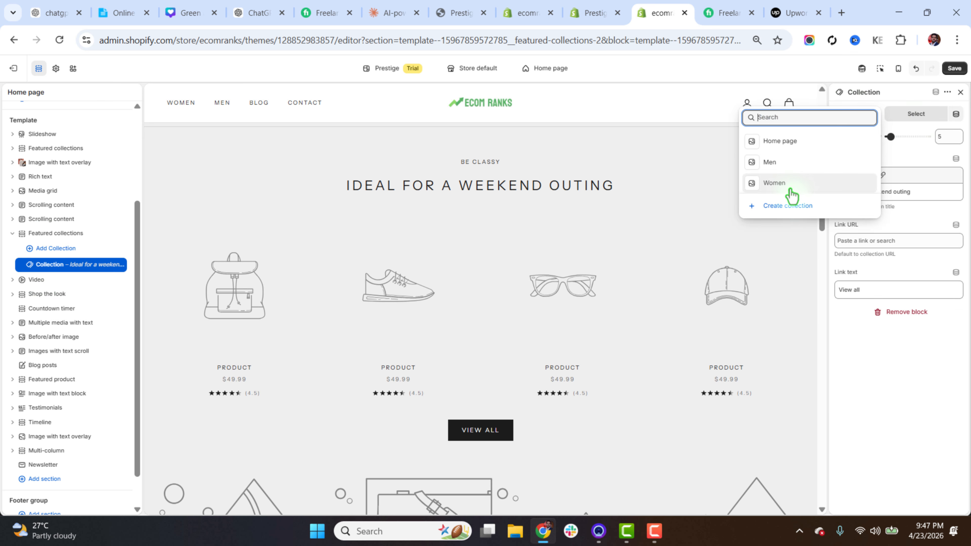
pyautogui.click(791, 195)
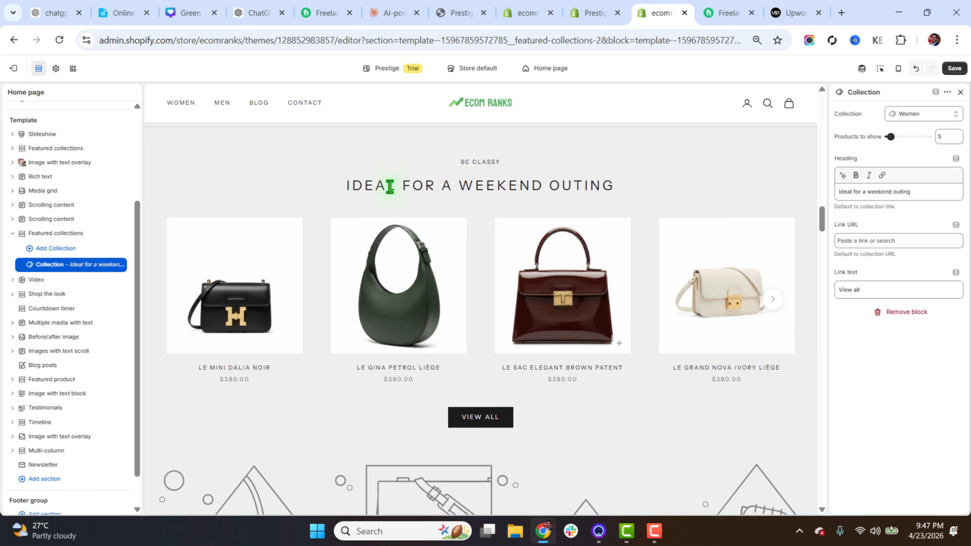
pyautogui.scroll(-5, 551, 362)
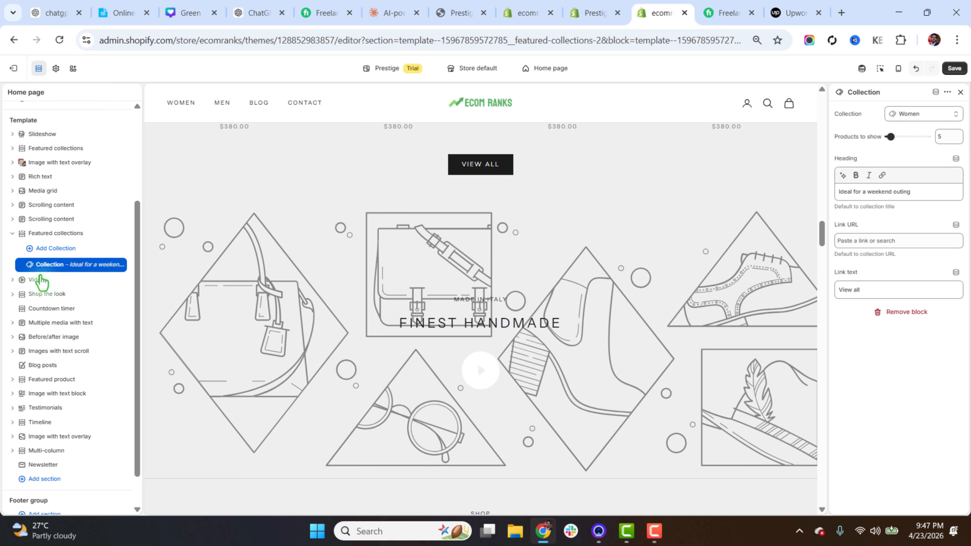
# Step: Set the Video section's video to the 14-second MP4 file from the store's files
pyautogui.click(41, 281)
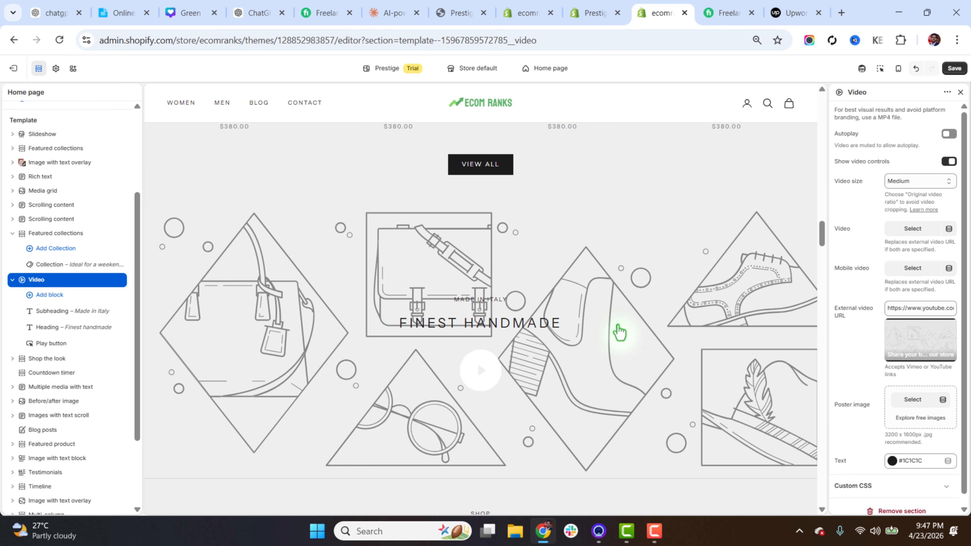
pyautogui.click(911, 231)
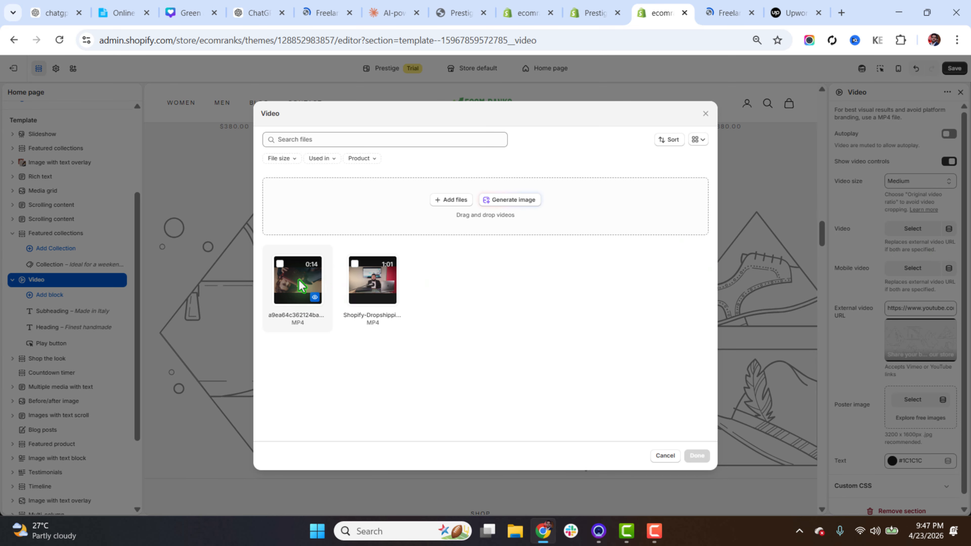
pyautogui.click(696, 456)
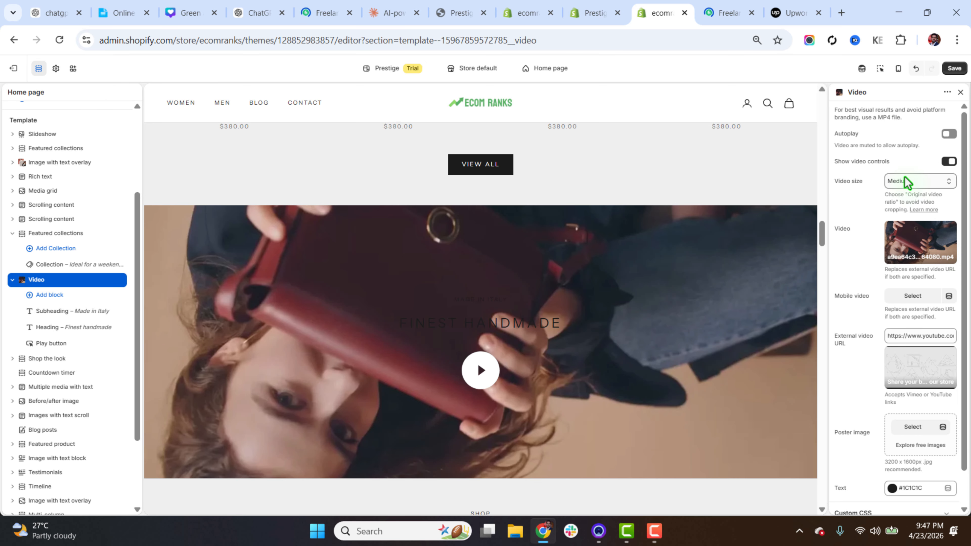
# Step: Try autoplay on the Video section, switch the video controls off and back on, and pause the preview playback
pyautogui.click(948, 134)
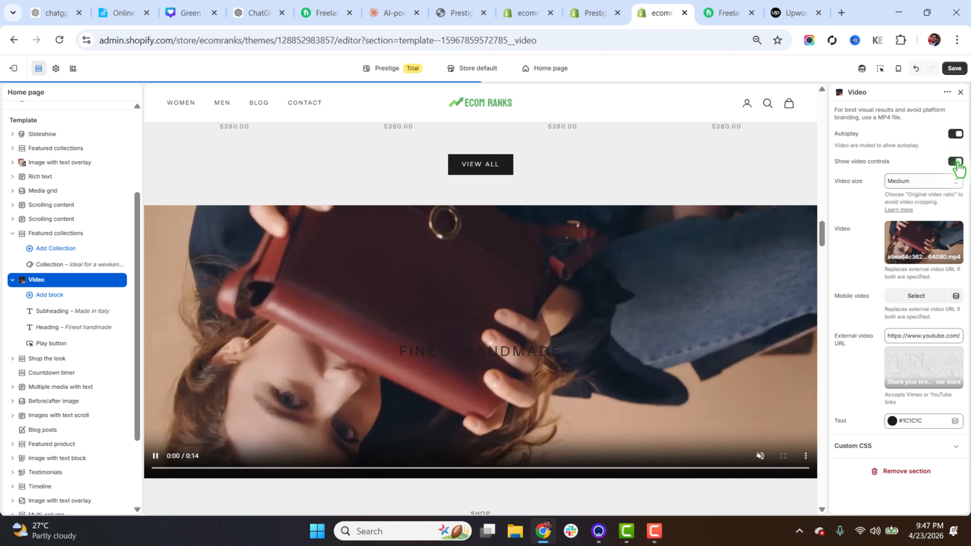
pyautogui.click(957, 162)
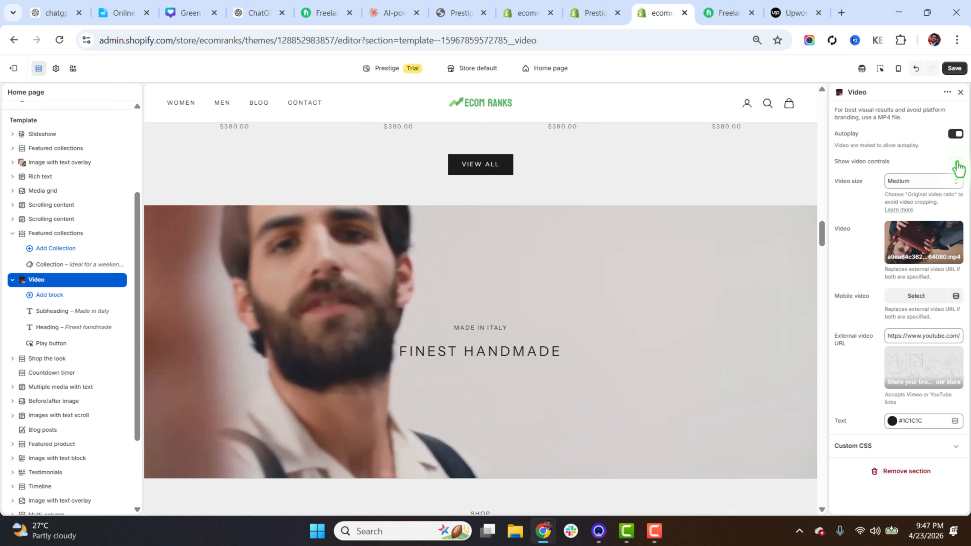
pyautogui.click(956, 162)
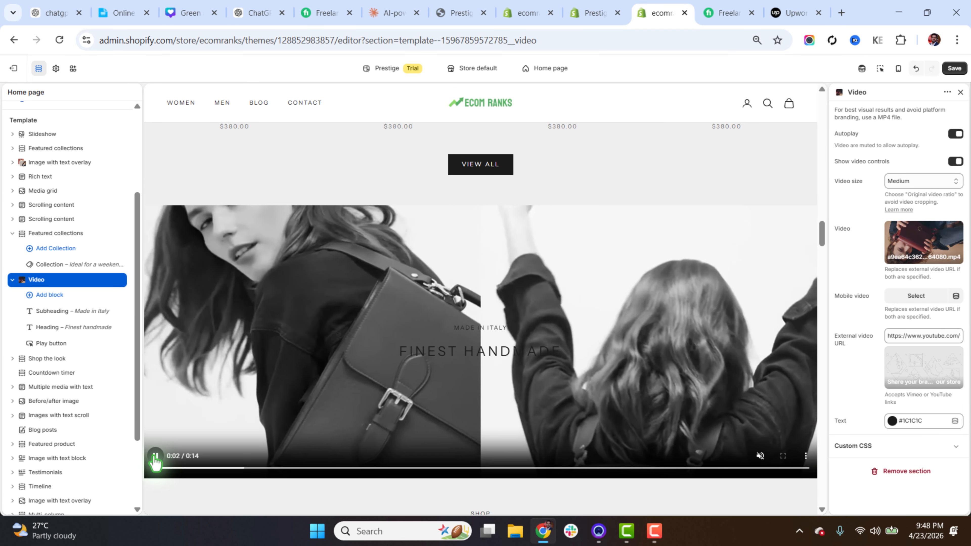
pyautogui.click(156, 456)
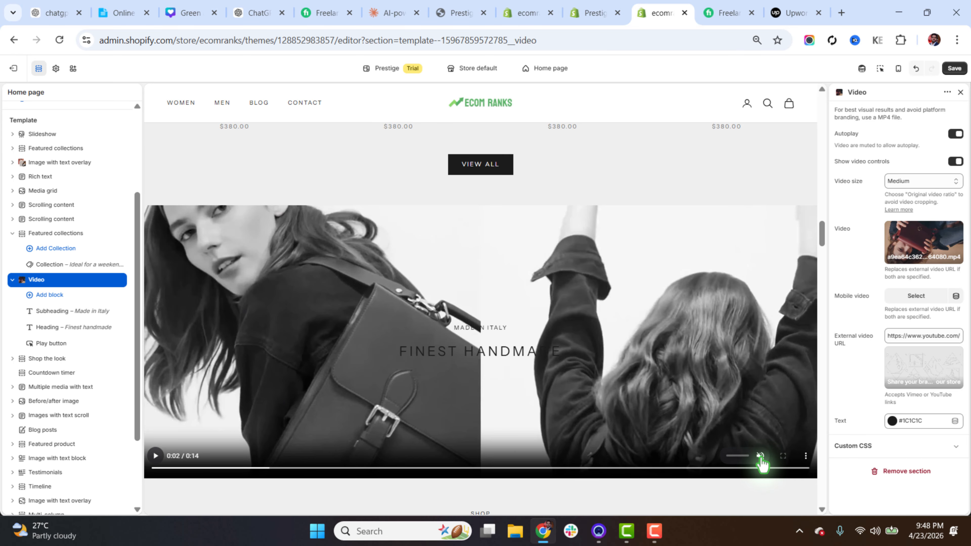
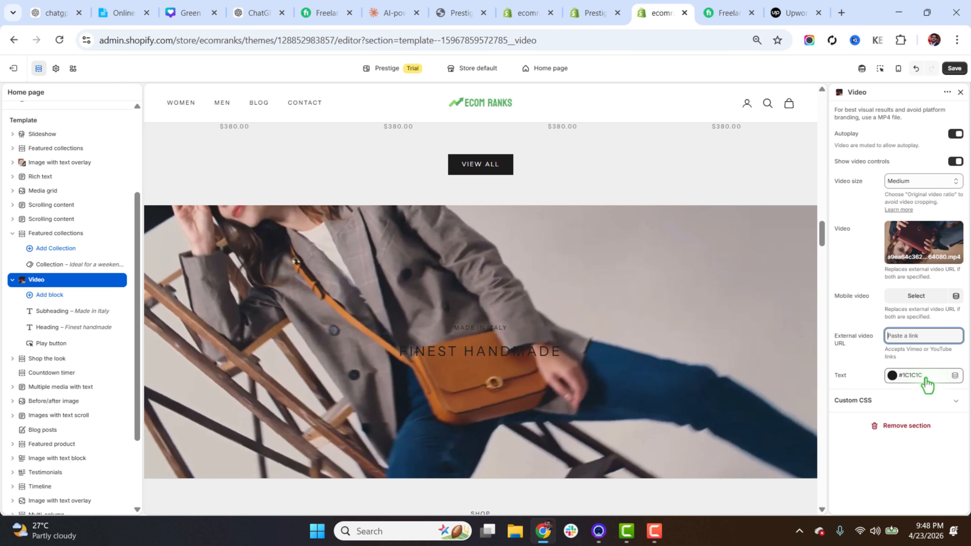
# Step: Set the Video section's text color to white (#FFFFFF) and open its Subheading block
pyautogui.click(929, 379)
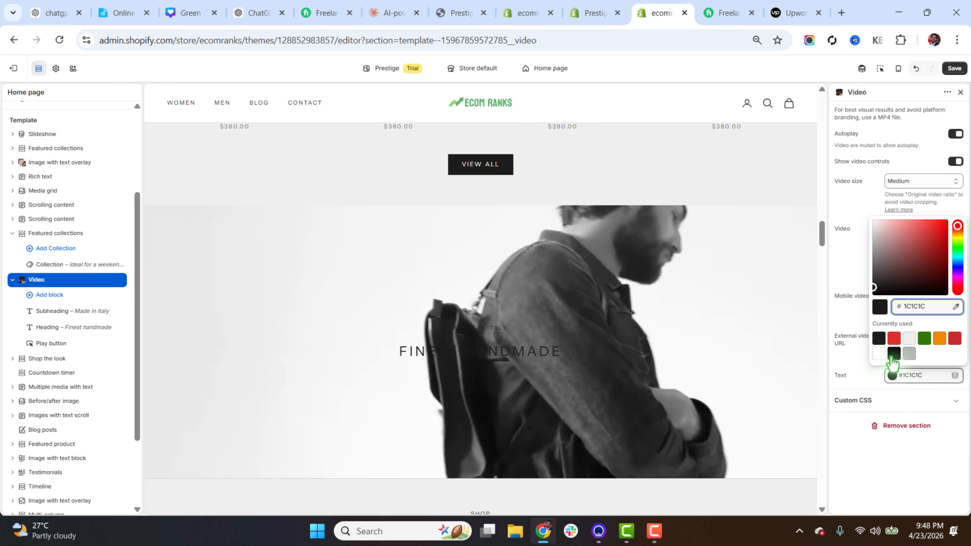
pyautogui.click(879, 354)
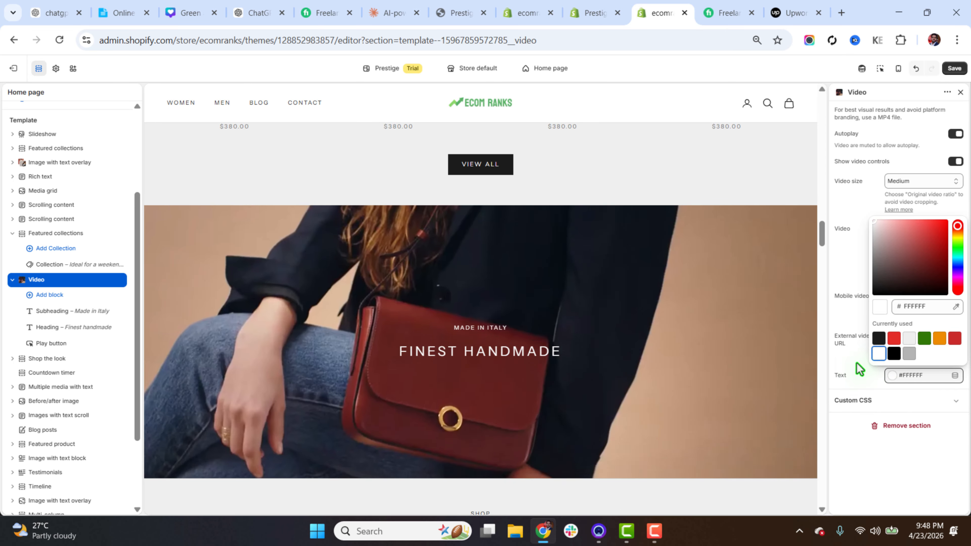
pyautogui.click(857, 370)
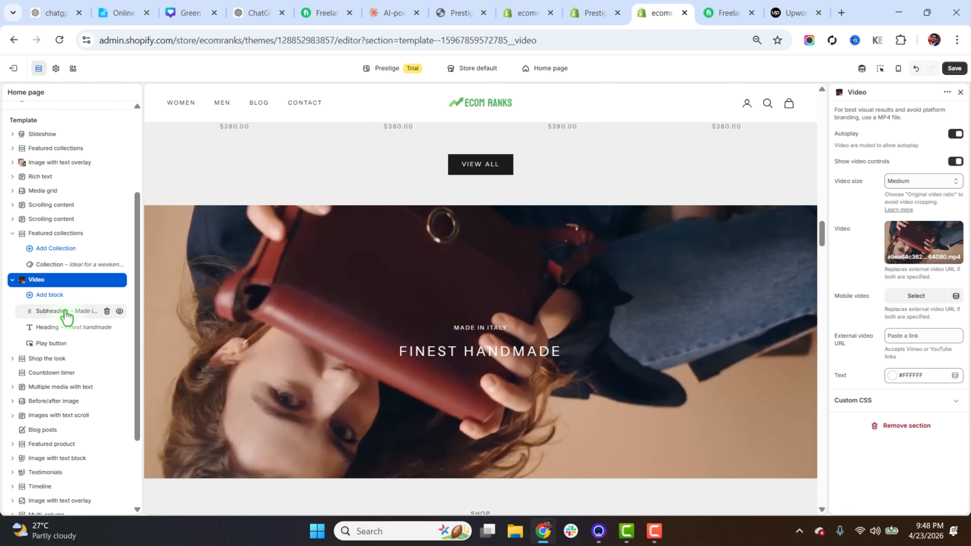
pyautogui.click(66, 312)
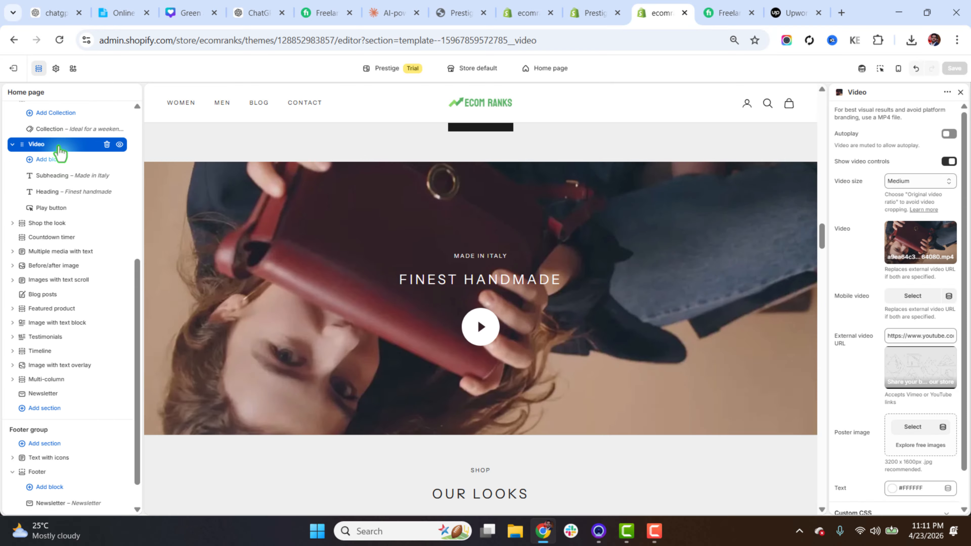
# Step: Open the Shop the look section, compare it with the look slides in the Prestige demo, and review its text fields
pyautogui.click(50, 225)
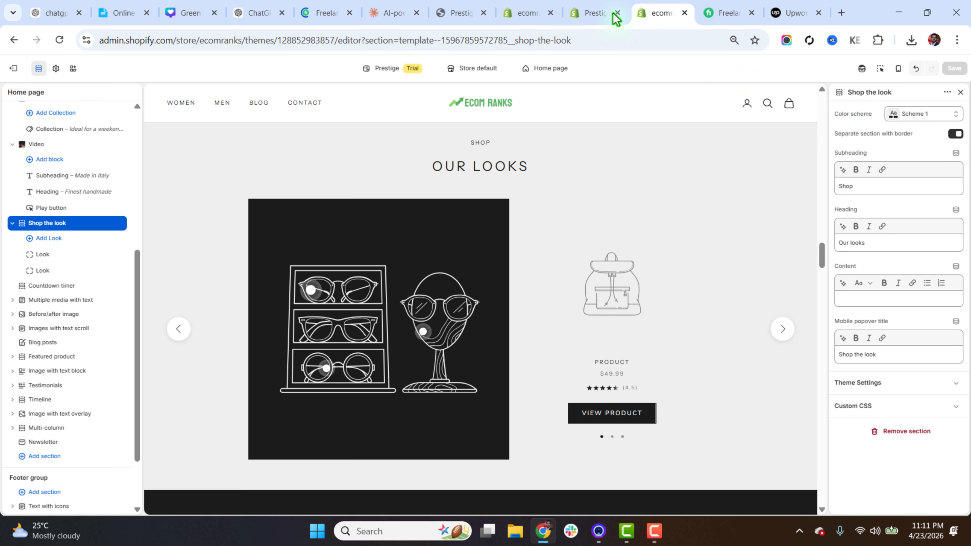
pyautogui.click(595, 14)
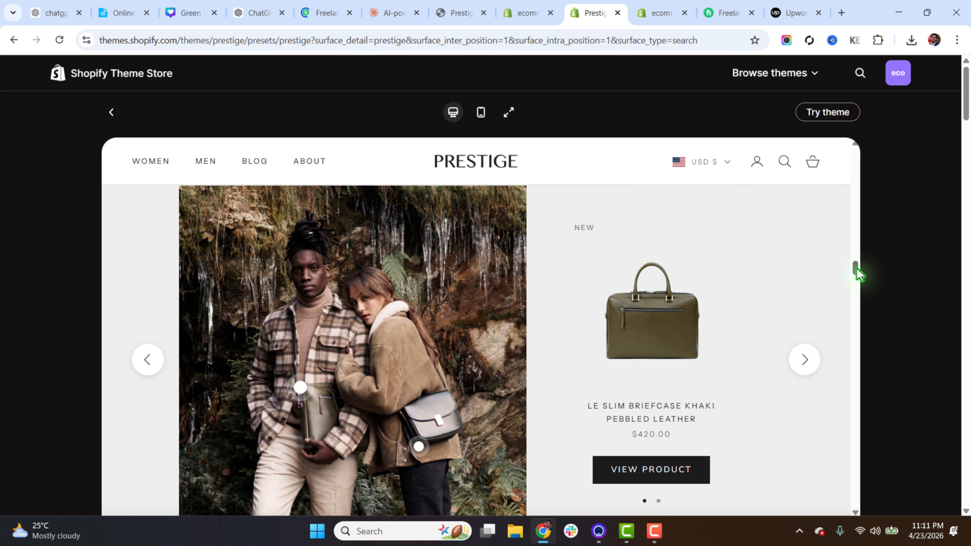
pyautogui.moveTo(856, 269); pyautogui.dragTo(859, 271)
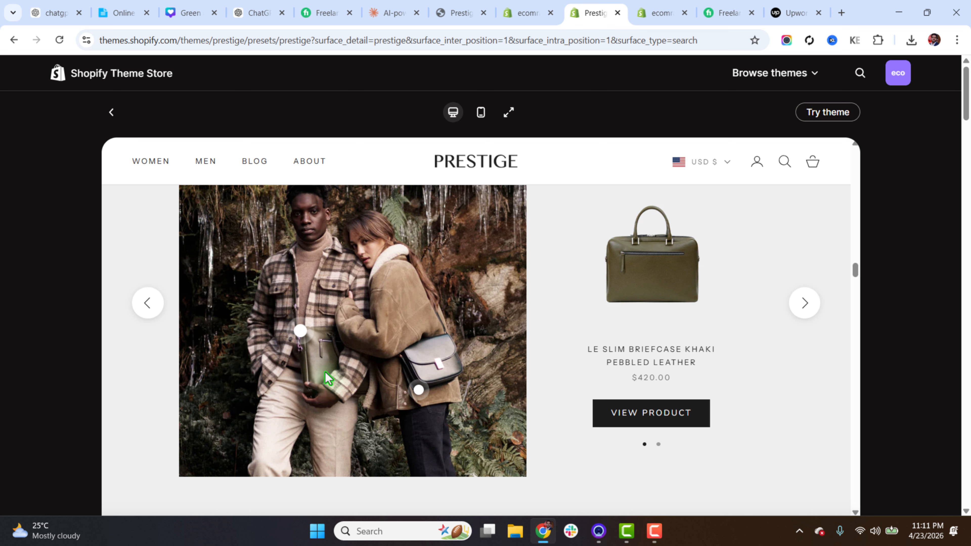
pyautogui.click(650, 8)
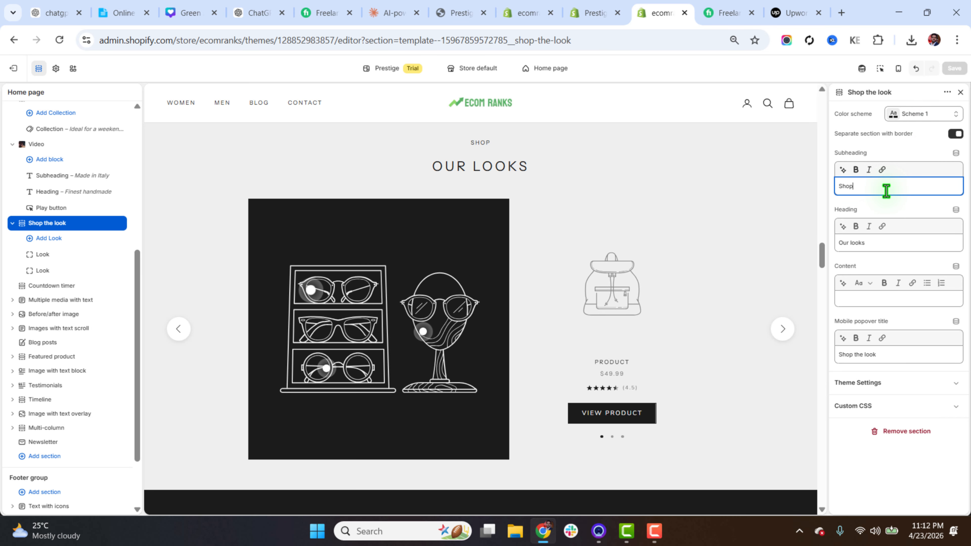
pyautogui.click(876, 245)
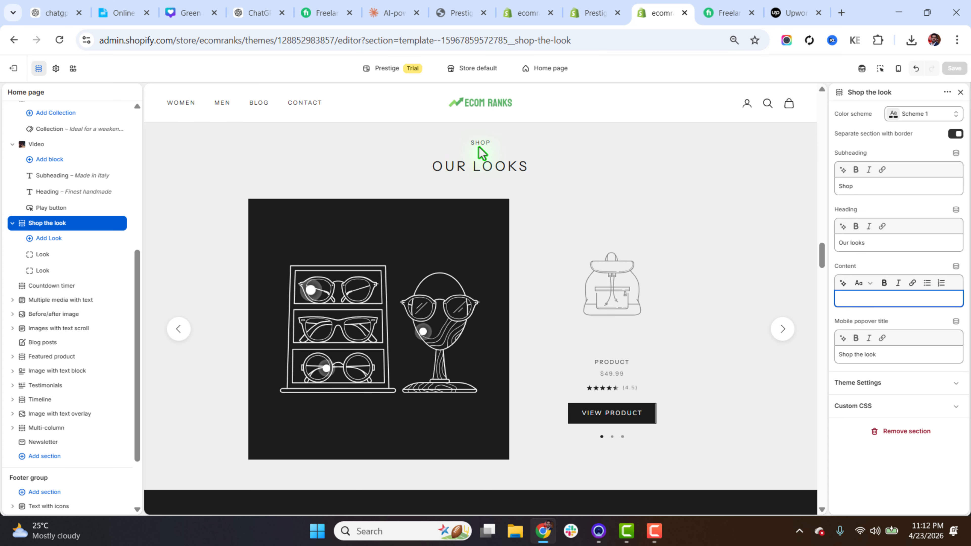
pyautogui.moveTo(139, 264); pyautogui.dragTo(139, 266)
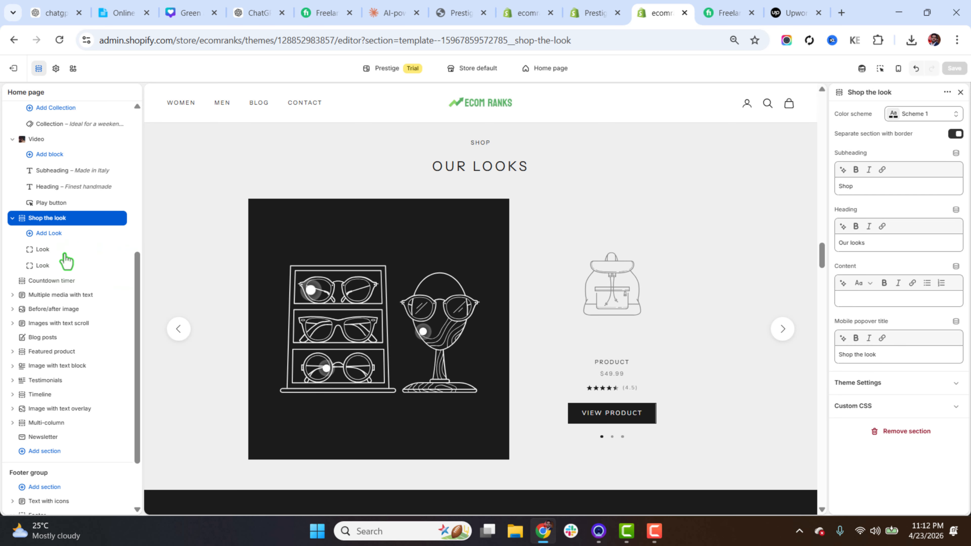
# Step: Add a Look block to the Shop the look section, browse the look slides, and delete the Look directly below the new one
pyautogui.click(49, 233)
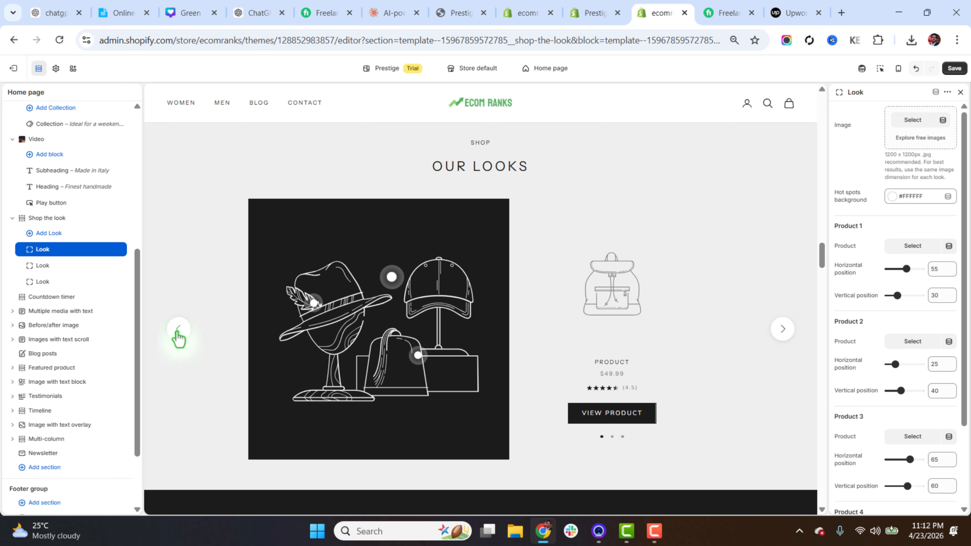
pyautogui.click(178, 330)
pyautogui.click(178, 330)
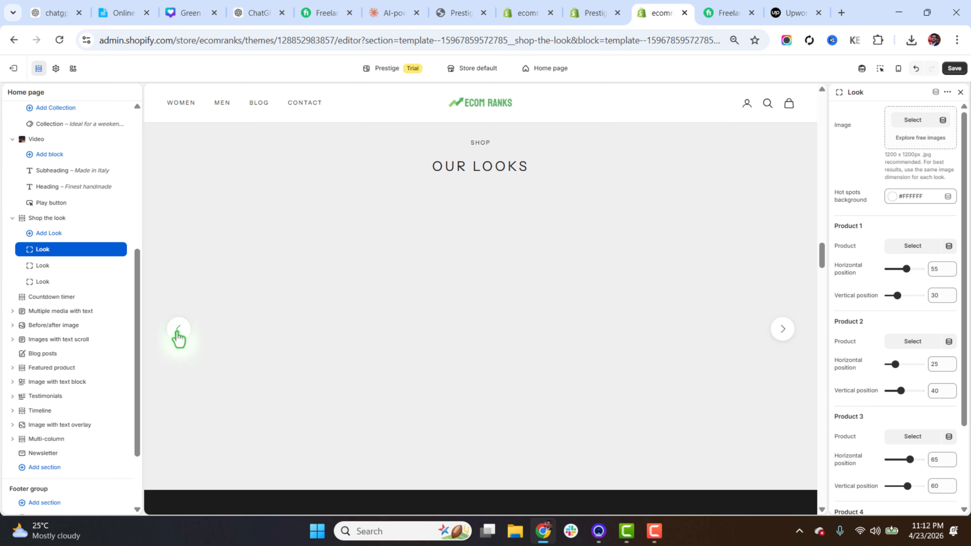
pyautogui.click(107, 266)
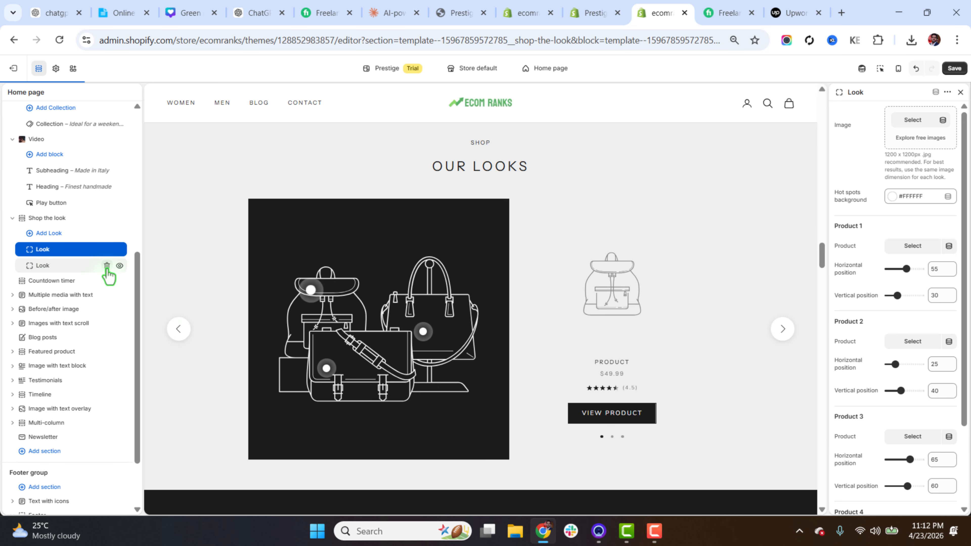
# Step: Delete the other Look block below the selected one and set the remaining Look's image to the Shop_the_look WEBP file of the couple
pyautogui.click(106, 266)
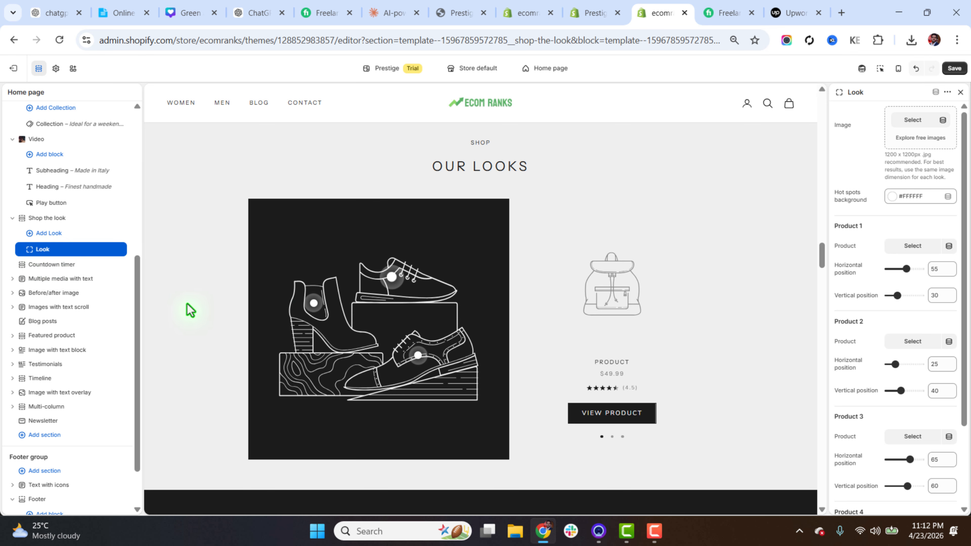
pyautogui.click(913, 121)
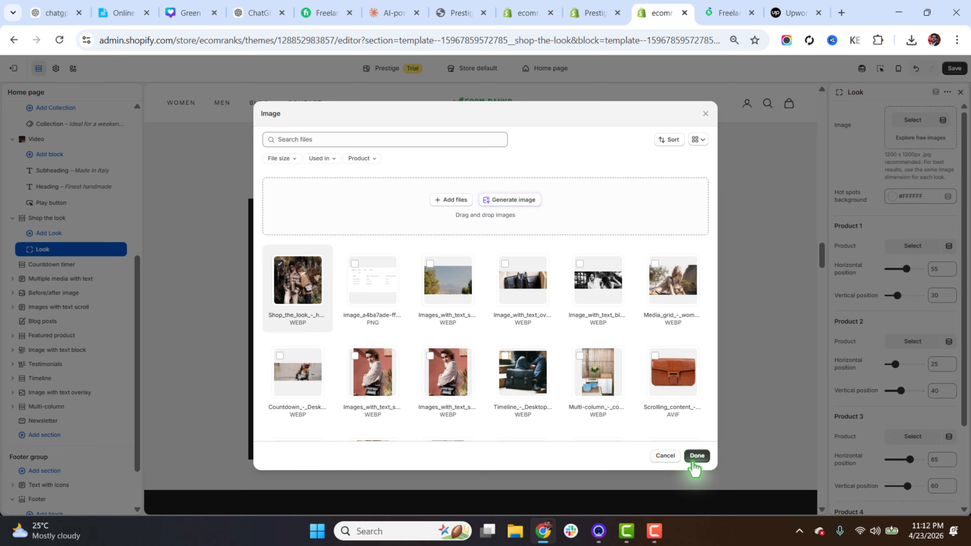
pyautogui.click(697, 456)
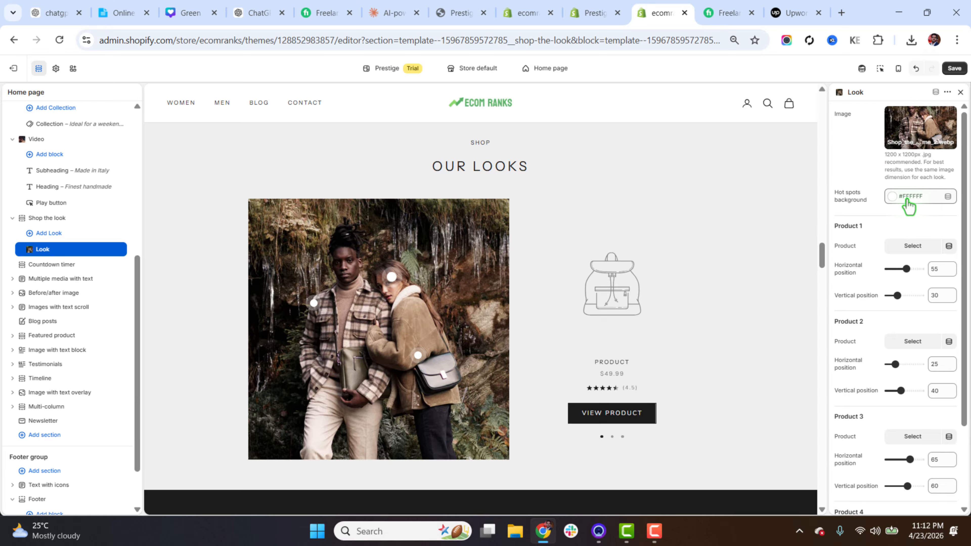
# Step: Try red (#E32C2B) as the Look's hot spots background and undo the color change
pyautogui.click(909, 202)
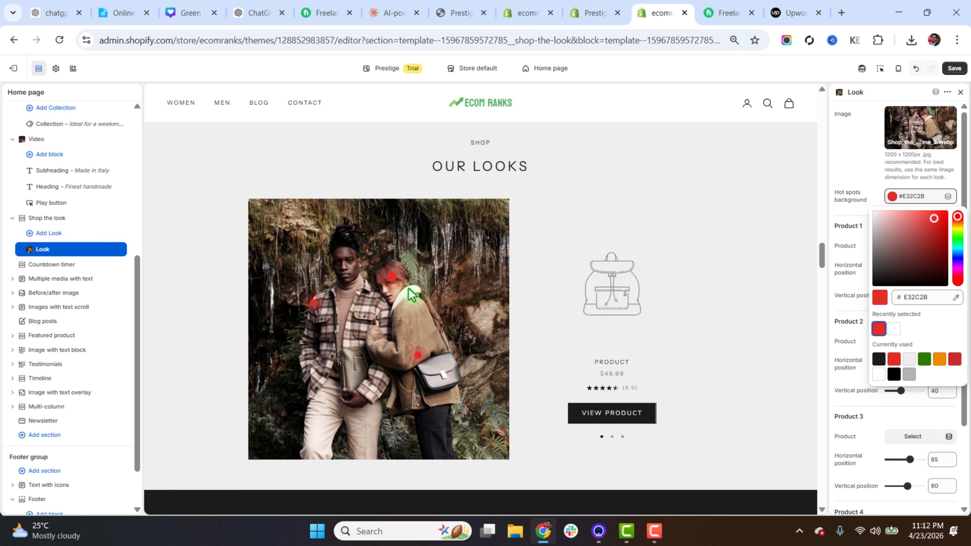
pyautogui.click(916, 72)
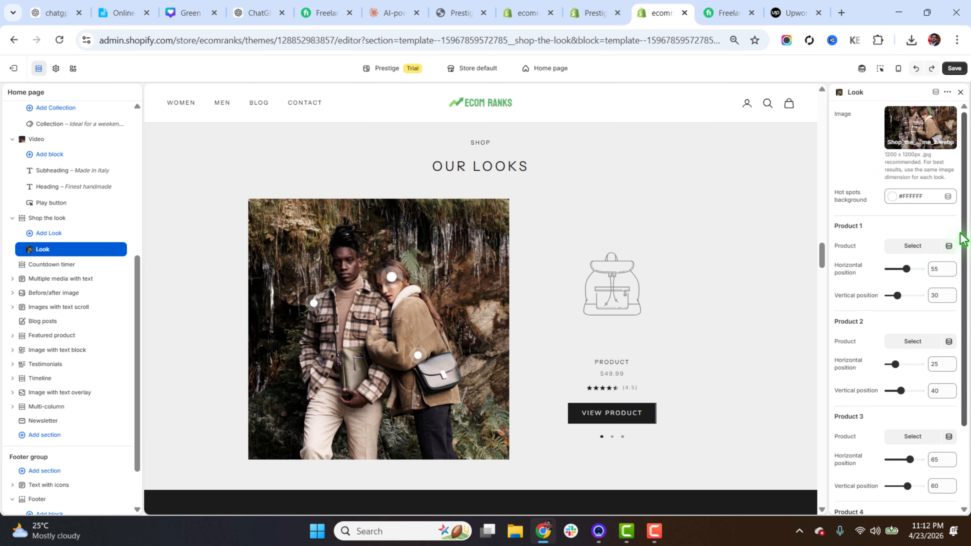
# Step: Search the store's products for "bag" to fill the Look's Product 1
pyautogui.scroll(-2, 915, 247)
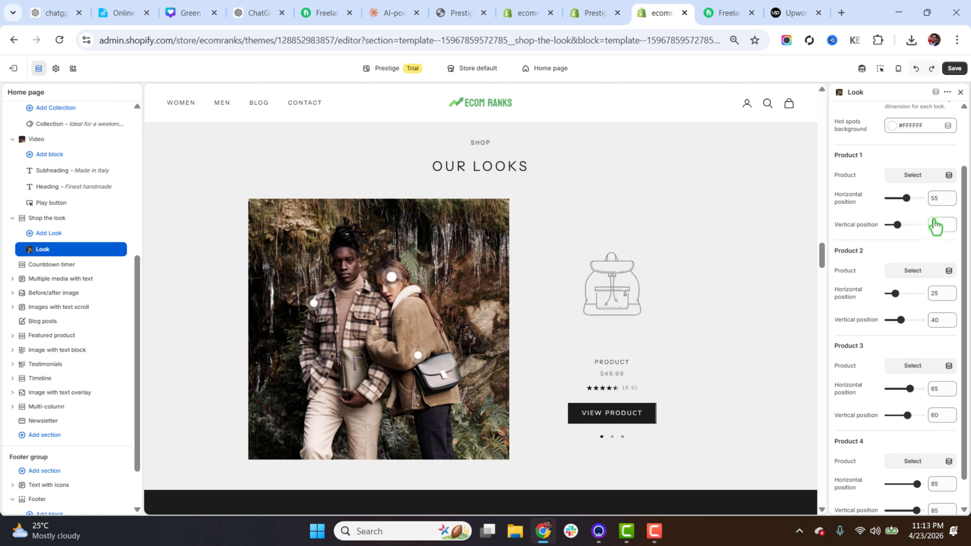
pyautogui.click(912, 176)
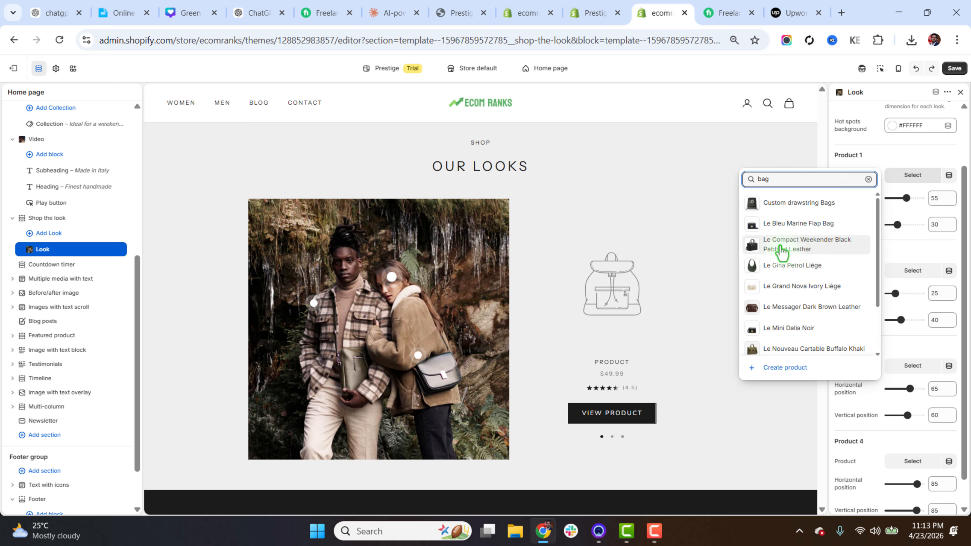
# Step: Assign Le Bleu Marine Flap Bag to product 1 at 75 horizontal, 69 vertical, and the 14K Gold opal butterfly drop earring to product 2
pyautogui.click(787, 229)
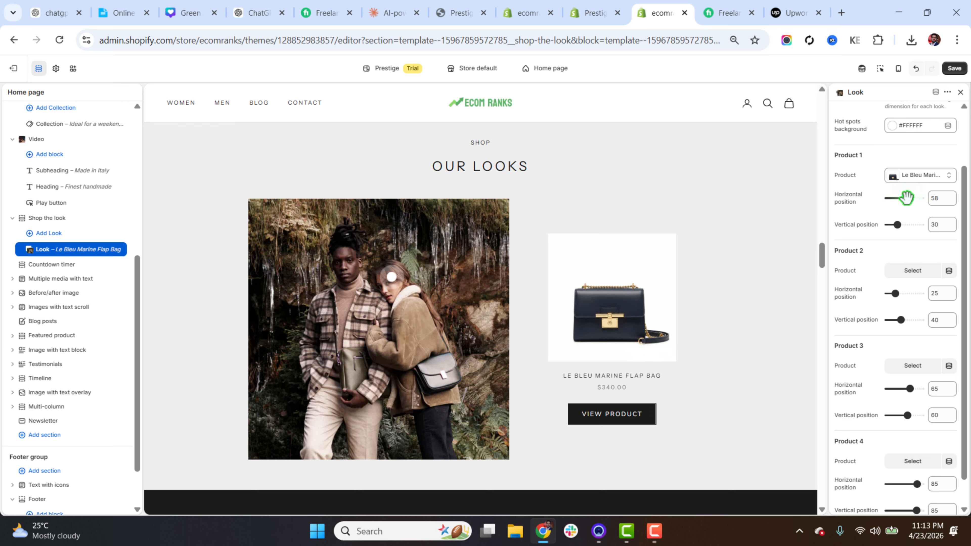
pyautogui.moveTo(911, 198); pyautogui.dragTo(913, 199)
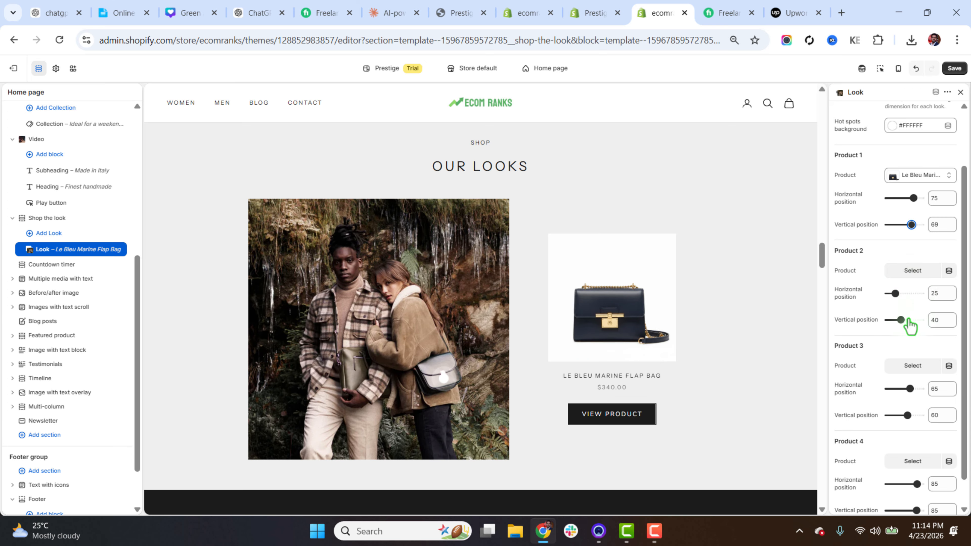
pyautogui.click(912, 276)
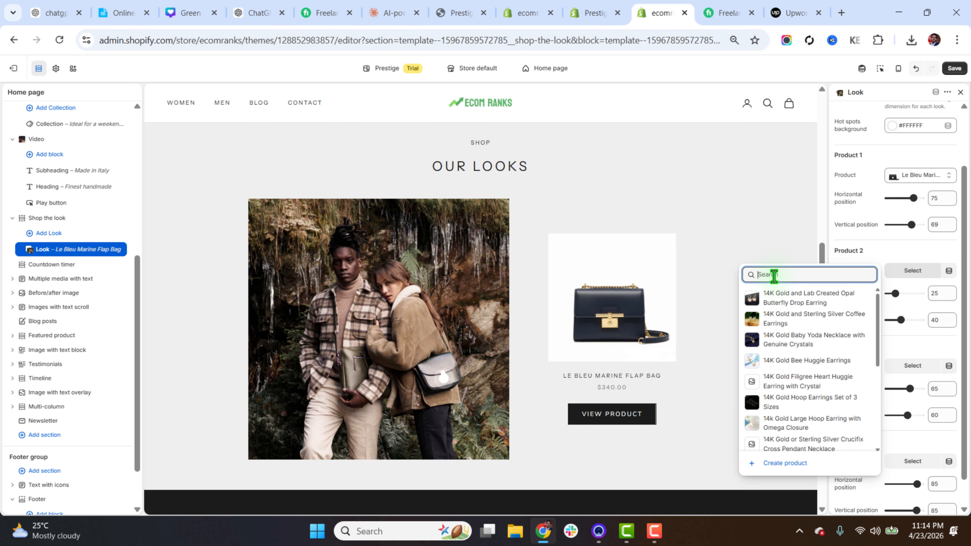
pyautogui.click(786, 305)
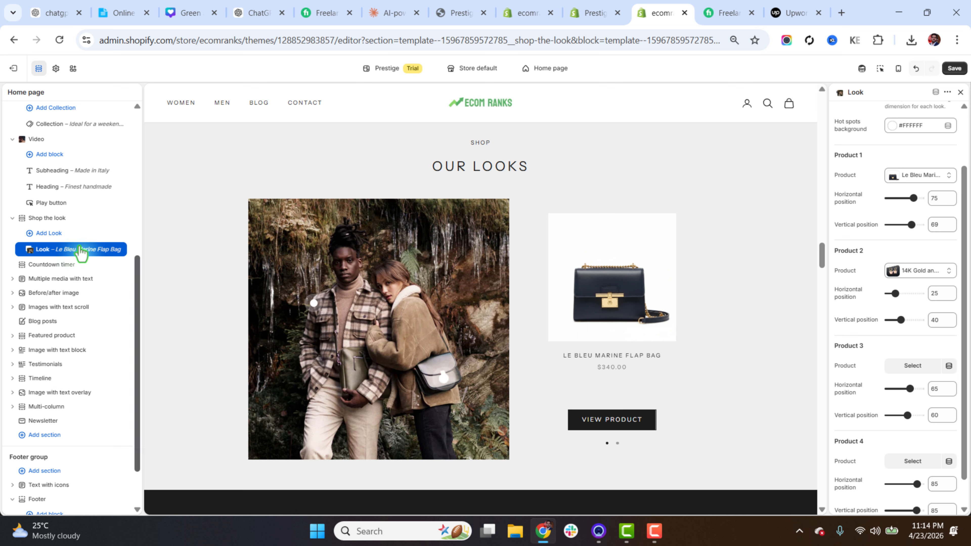
# Step: Duplicate the Look block and replace the copy's image with the library photo of the woman carrying a black handbag against a red wall
pyautogui.rightClick(54, 253)
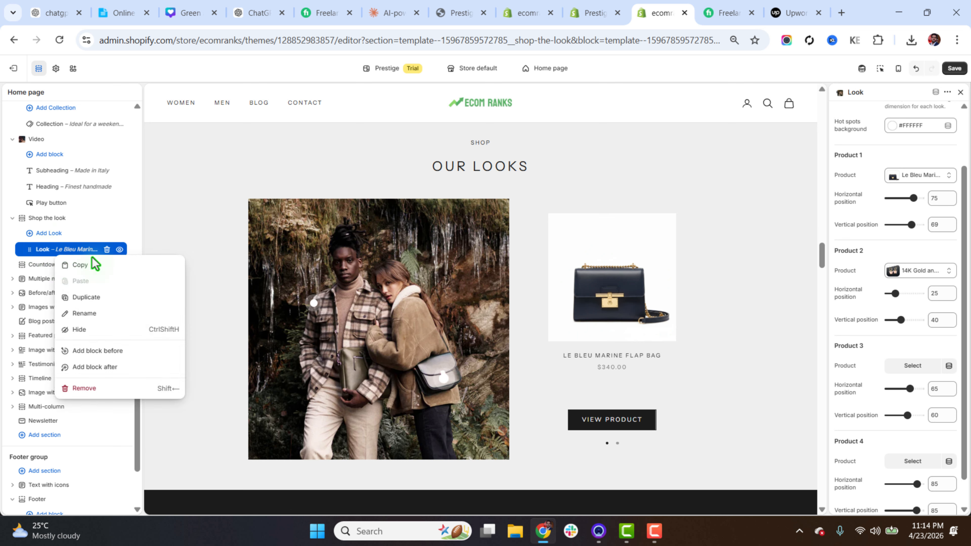
pyautogui.click(87, 298)
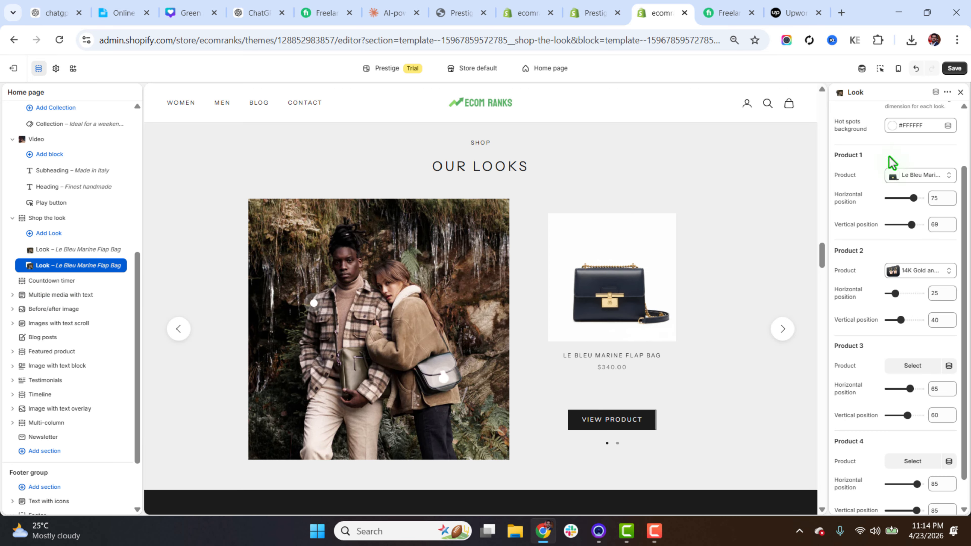
pyautogui.scroll(3, 948, 195)
pyautogui.click(917, 128)
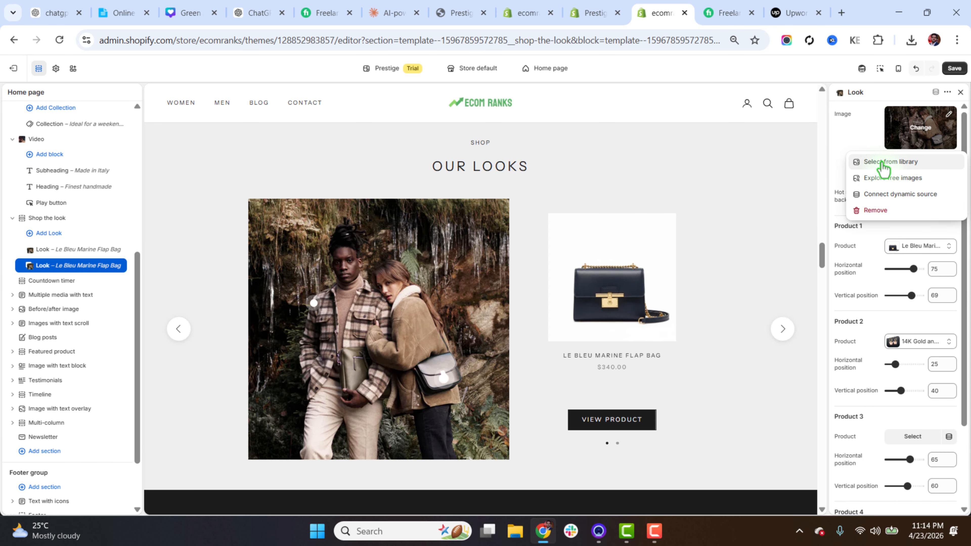
pyautogui.click(884, 165)
pyautogui.click(450, 377)
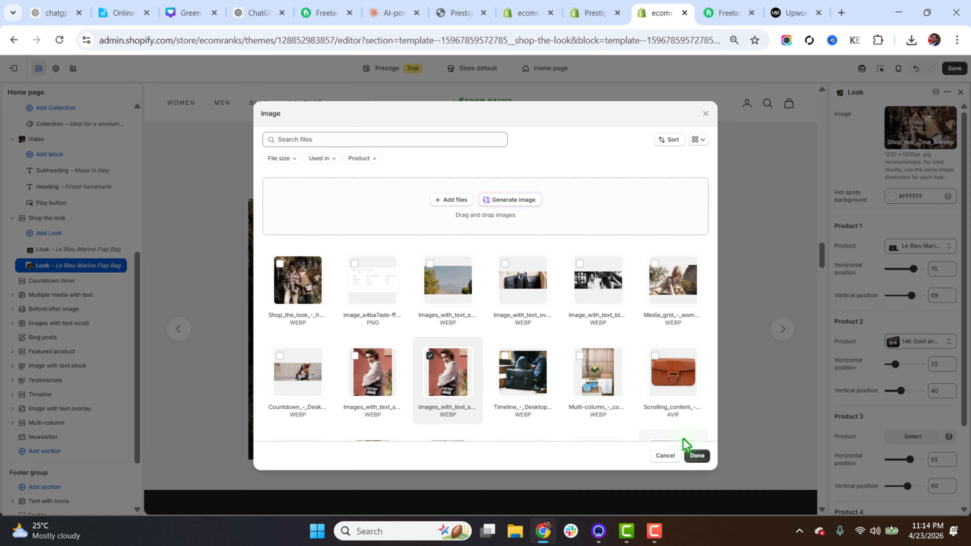
pyautogui.click(696, 456)
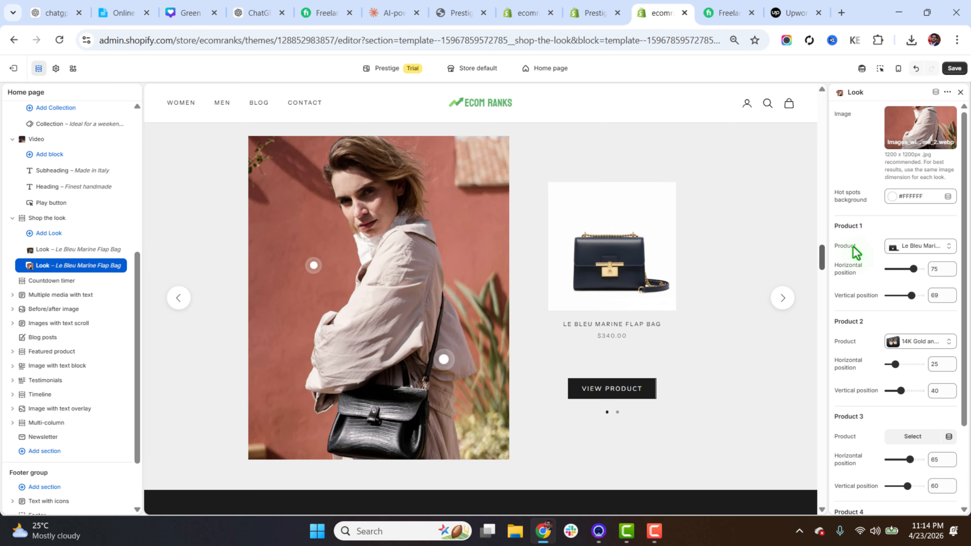
# Step: Remove the assigned products from product 1 and product 2 of the duplicated look, and collapse the Shop the look section
pyautogui.scroll(-2, 956, 269)
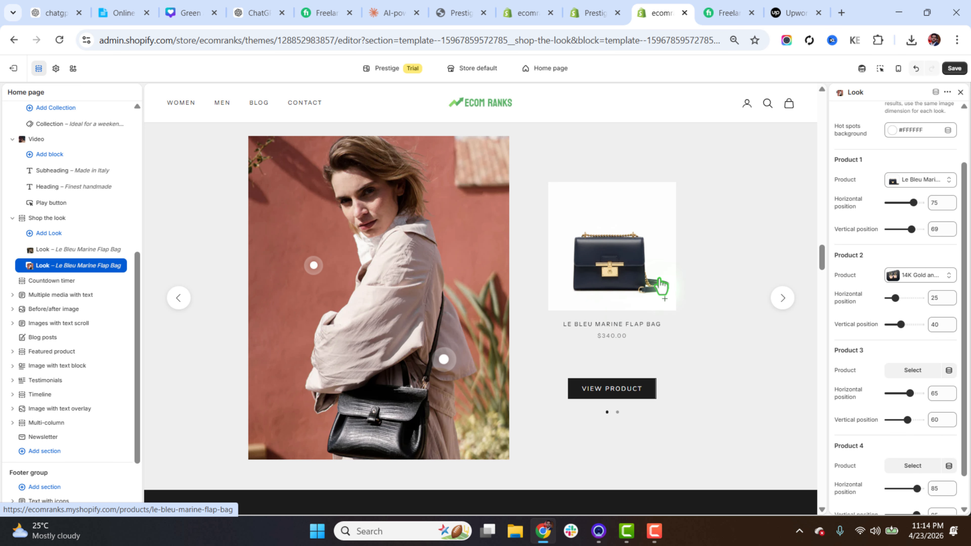
pyautogui.click(914, 182)
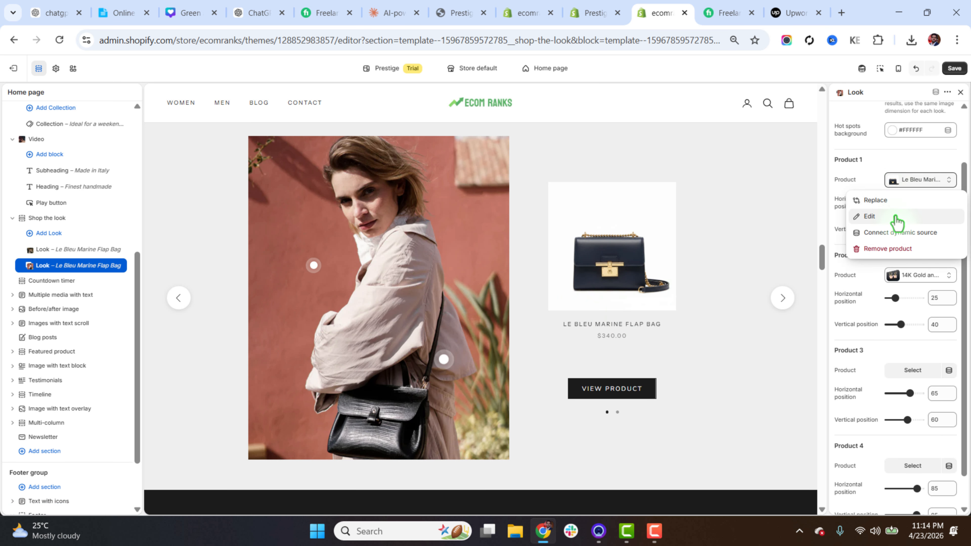
pyautogui.click(894, 248)
pyautogui.click(920, 276)
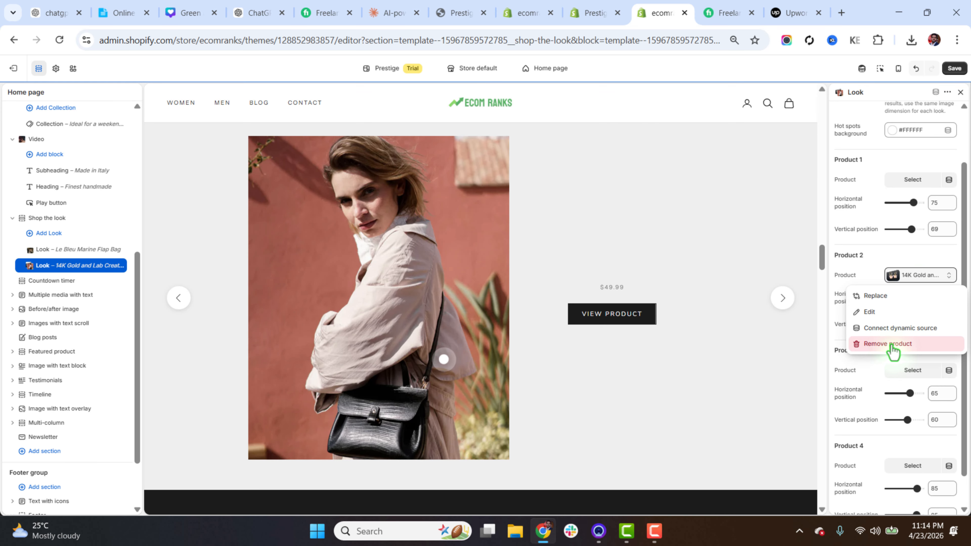
pyautogui.click(893, 344)
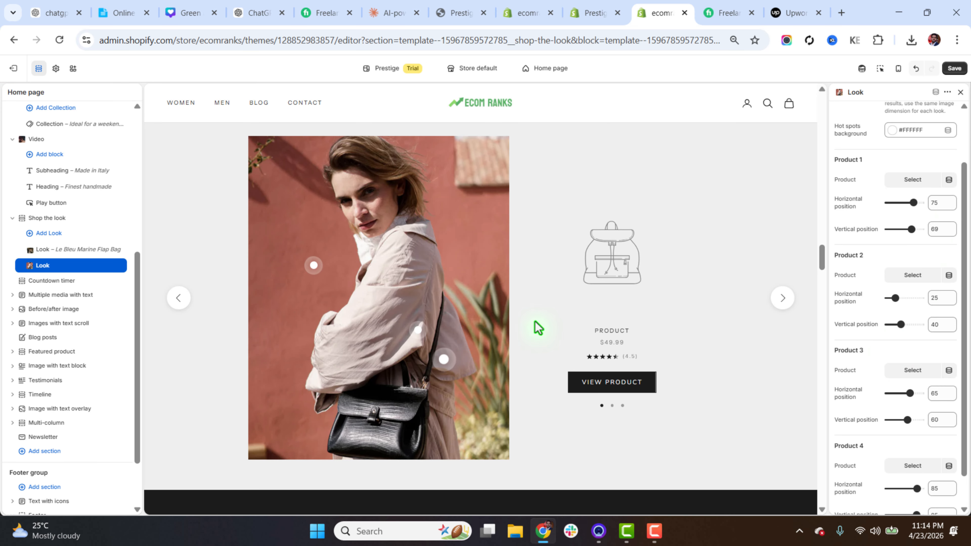
pyautogui.click(12, 218)
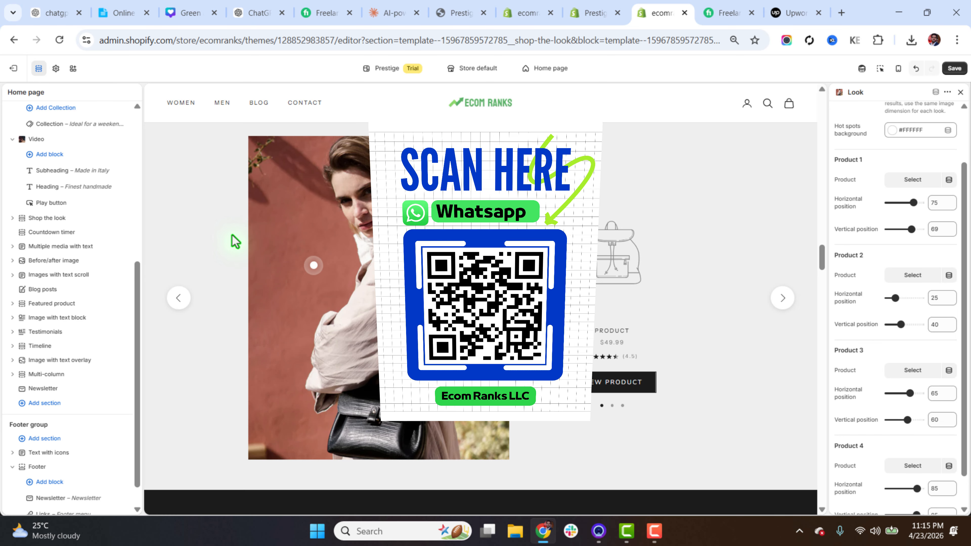
# Step: Set the Countdown timer section's image to the Countdown desktop picture from the library and review its timer and color settings
pyautogui.scroll(-3, 233, 240)
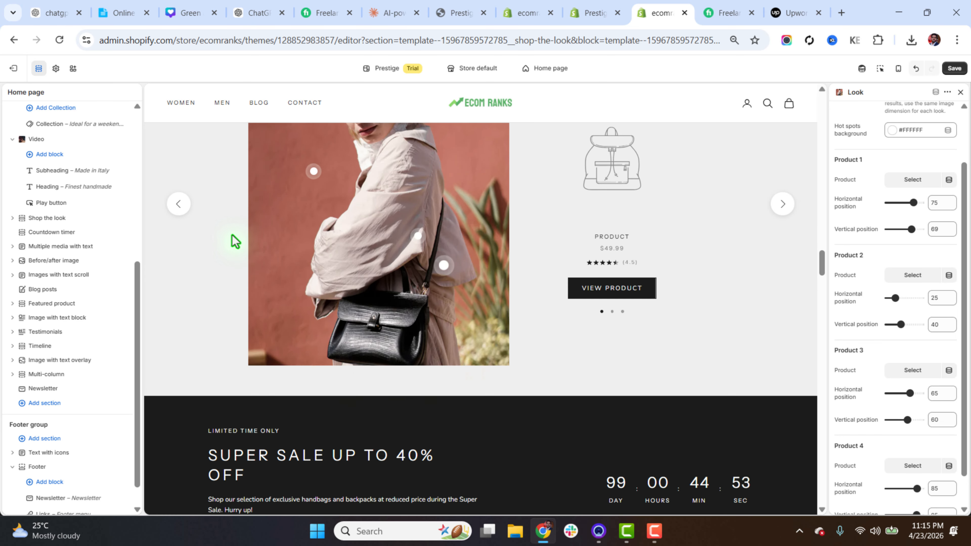
pyautogui.click(42, 237)
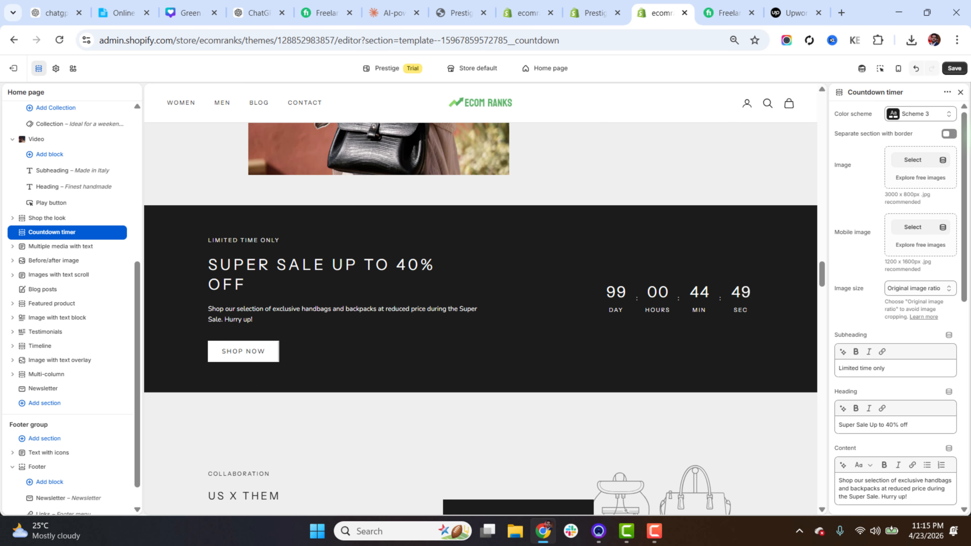
pyautogui.click(915, 161)
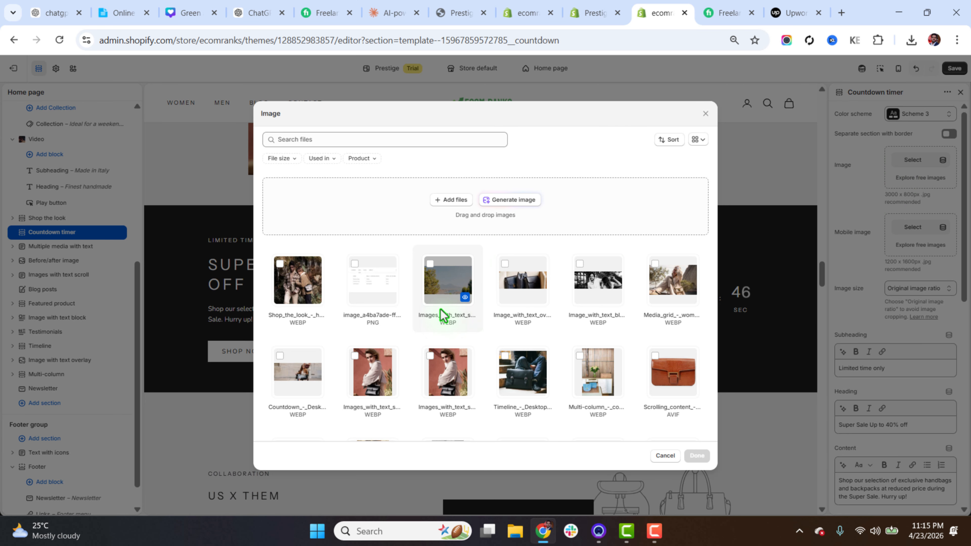
pyautogui.scroll(-1, 383, 314)
pyautogui.click(298, 308)
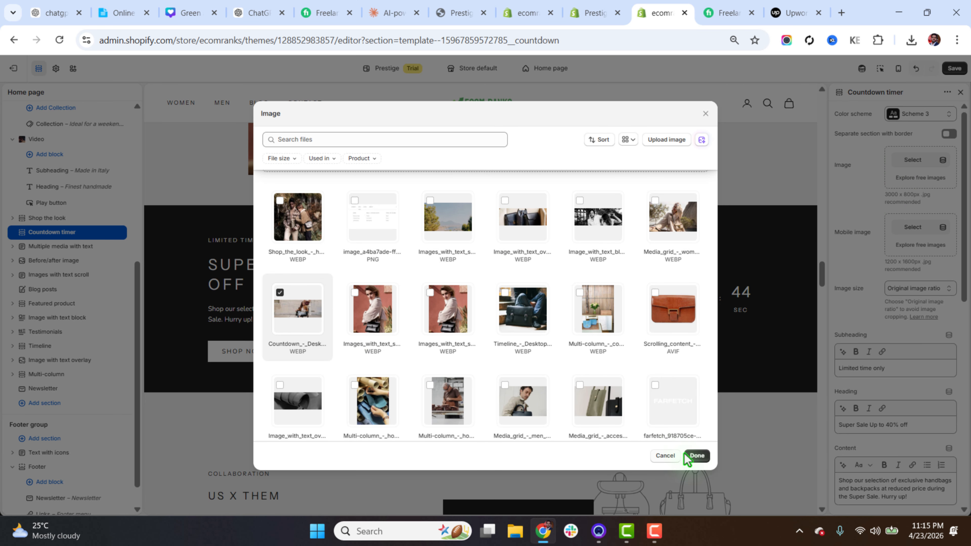
pyautogui.click(696, 455)
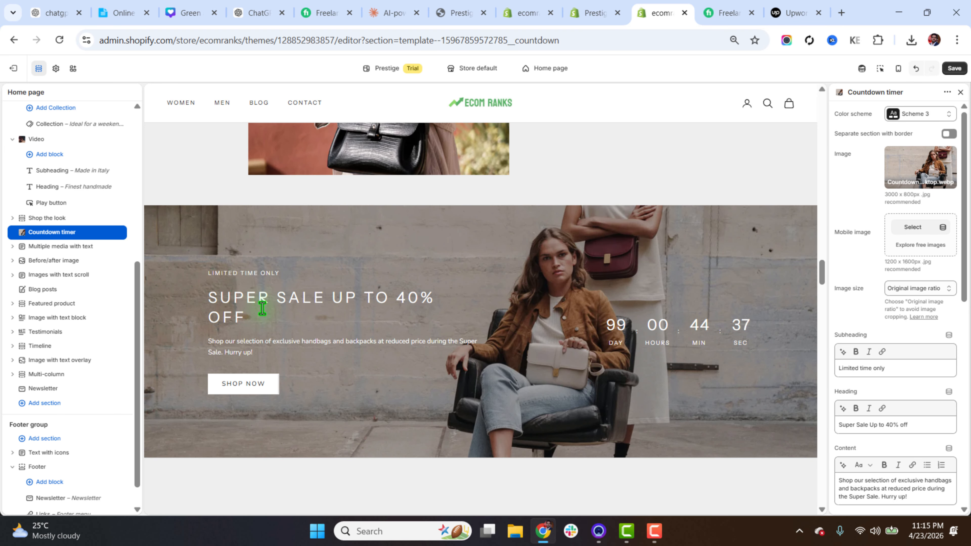
pyautogui.scroll(-8, 960, 309)
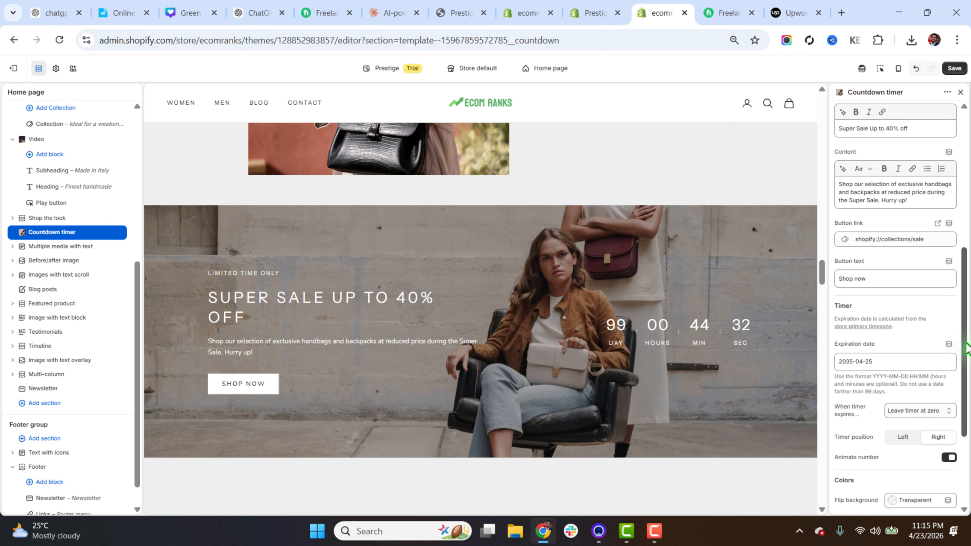
pyautogui.scroll(-4, 895, 325)
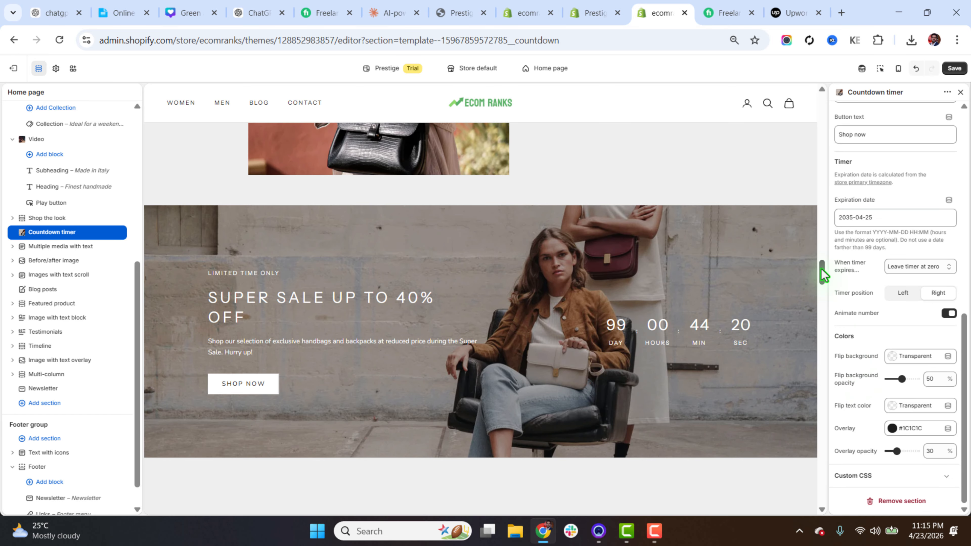
# Step: Set the first image of the Multiple media with text section to the Timeline desktop photo of the black briefcase
pyautogui.moveTo(820, 272); pyautogui.dragTo(825, 292)
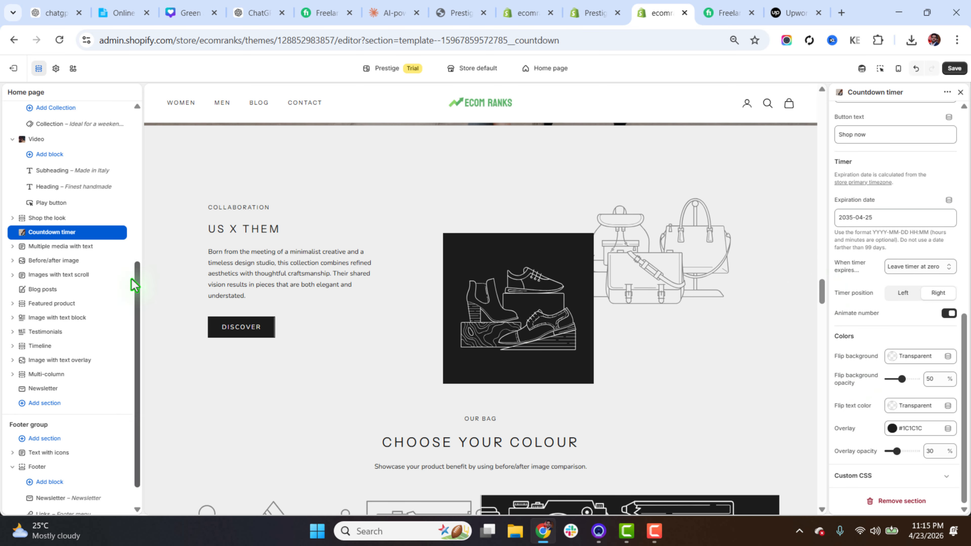
pyautogui.click(46, 249)
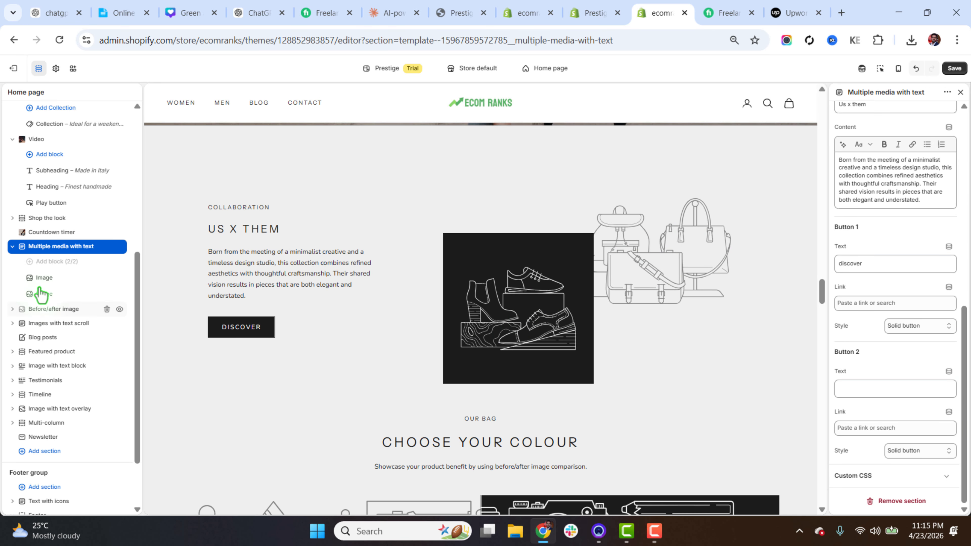
pyautogui.click(42, 279)
pyautogui.click(918, 126)
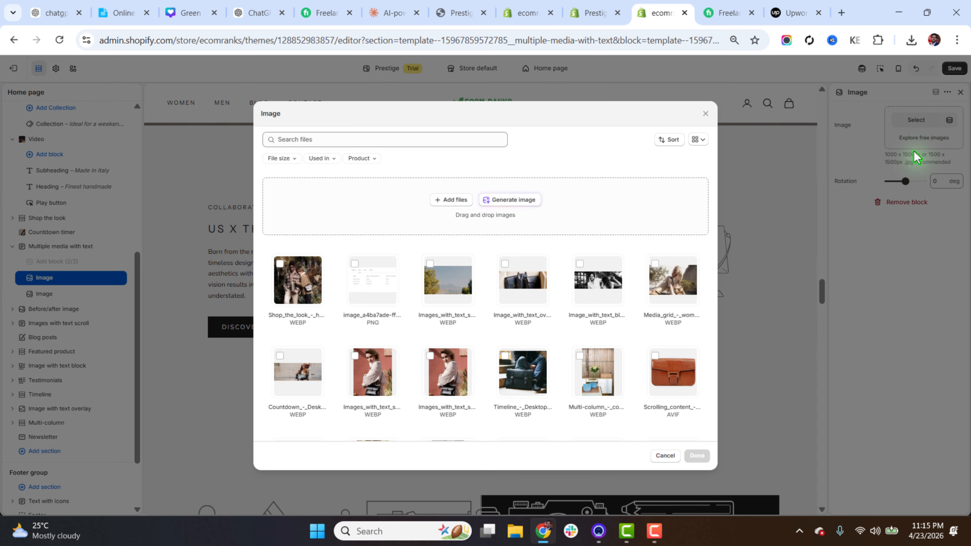
pyautogui.click(520, 396)
pyautogui.click(696, 456)
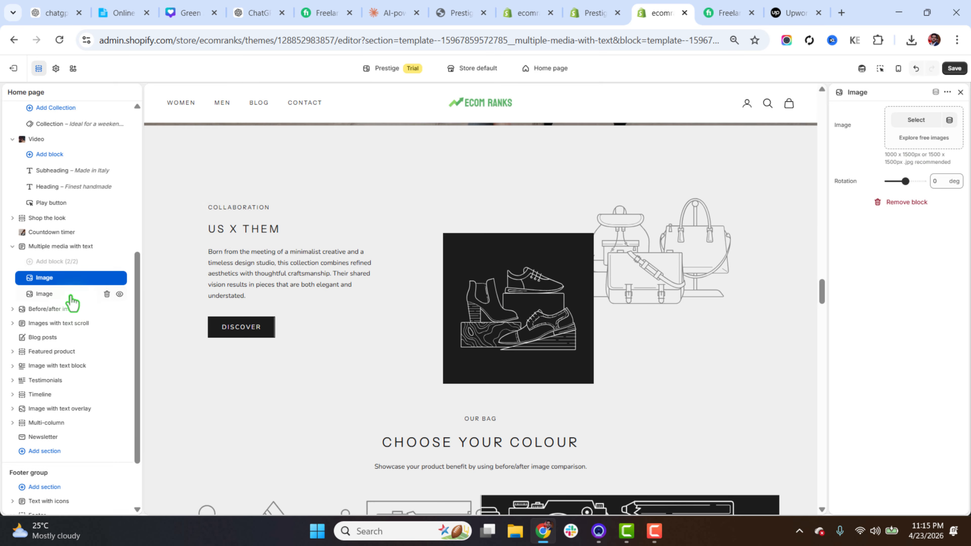
# Step: Set the second image of the Multiple media with text section to the Media grid accessories photo
pyautogui.click(472, 321)
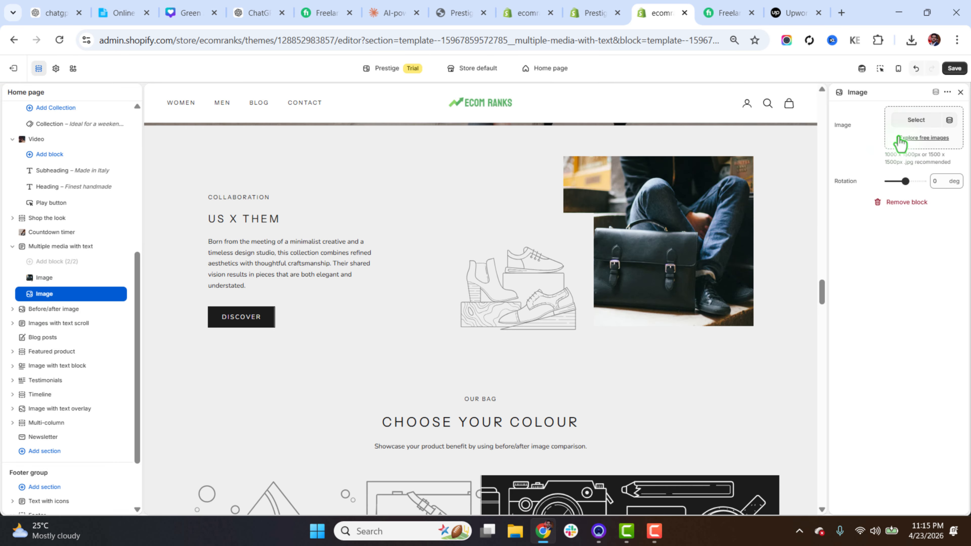
pyautogui.click(916, 122)
pyautogui.scroll(-3, 574, 421)
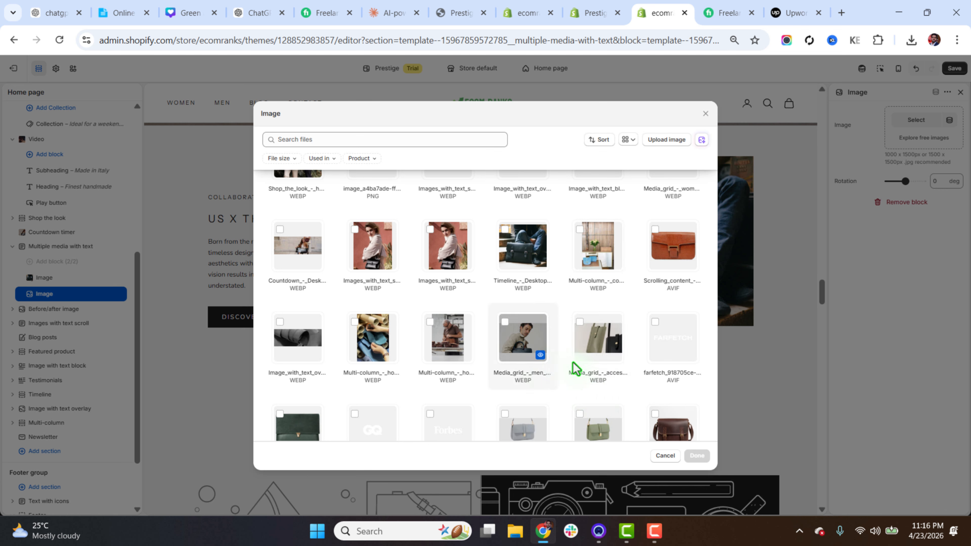
pyautogui.click(584, 342)
pyautogui.click(694, 457)
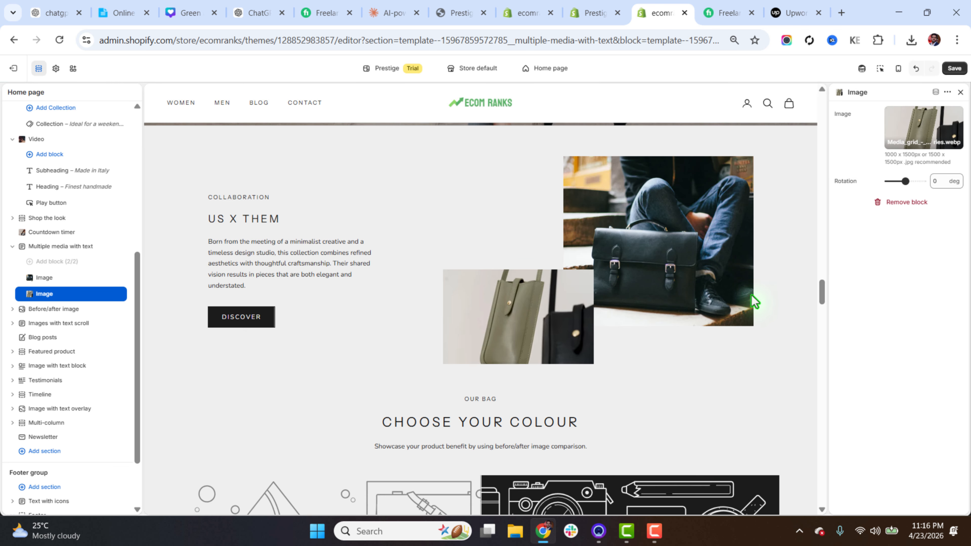
# Step: Tilt the second image counterclockwise and set the first image's rotation to -10 degrees
pyautogui.click(896, 182)
pyautogui.click(48, 278)
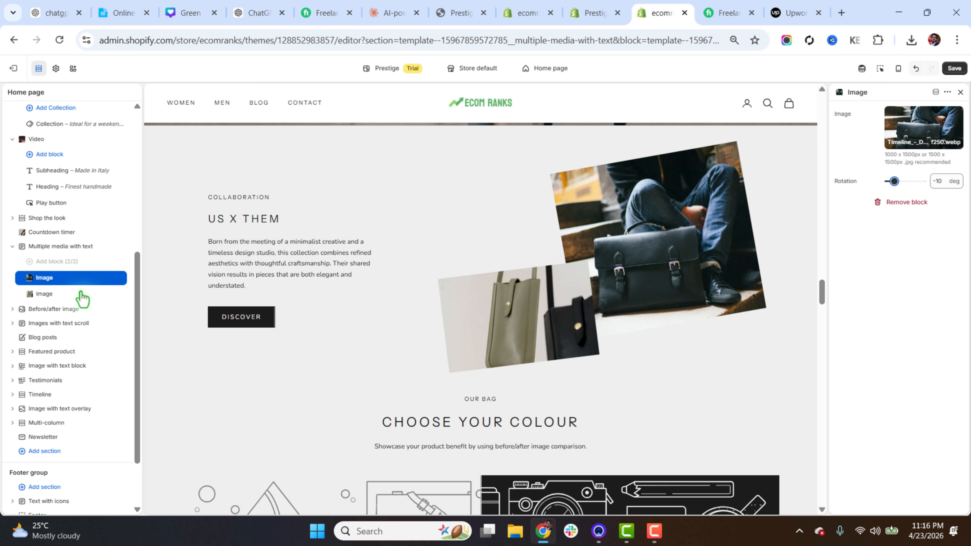
# Step: Examine the Multiple media with text section's content alignment options, text fields, and the settings for Button 1 and Button 2
pyautogui.click(49, 250)
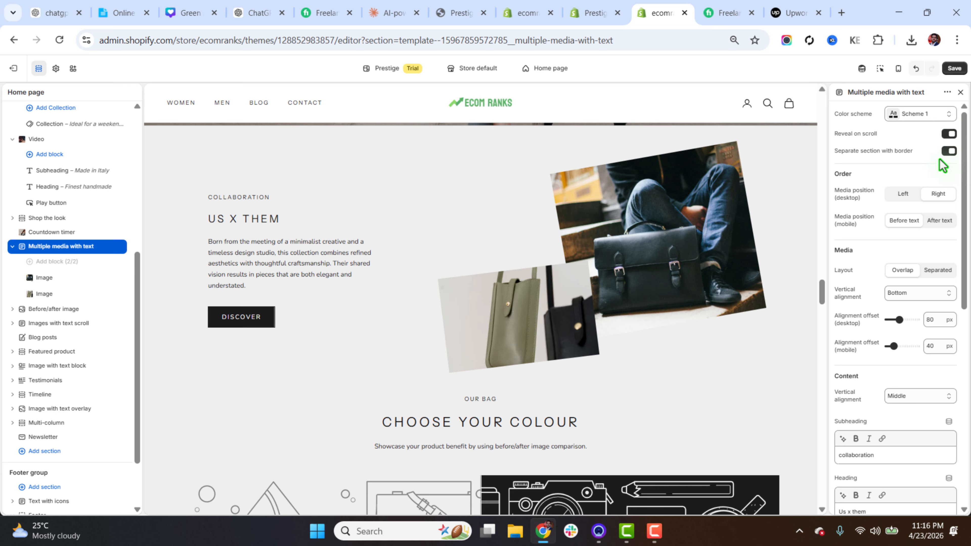
pyautogui.scroll(-6, 966, 202)
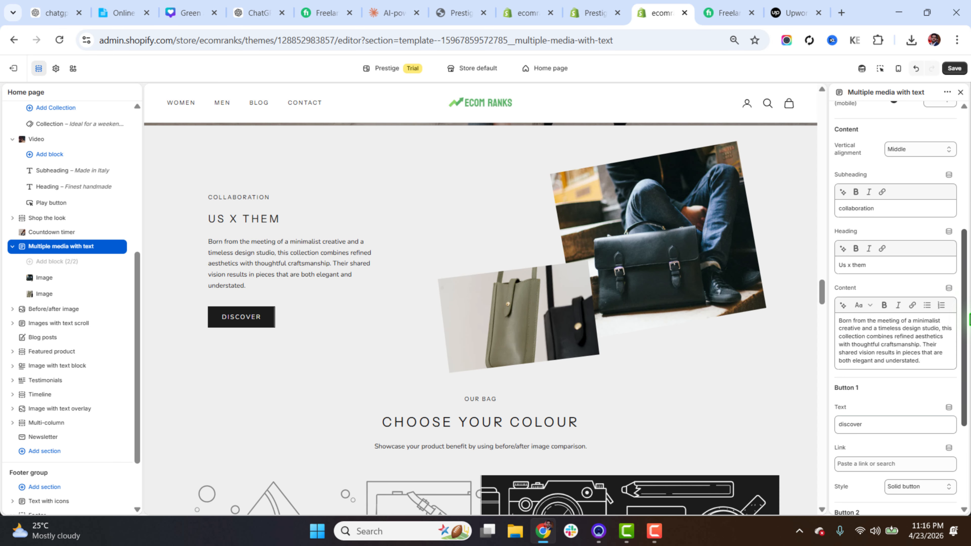
pyautogui.click(911, 150)
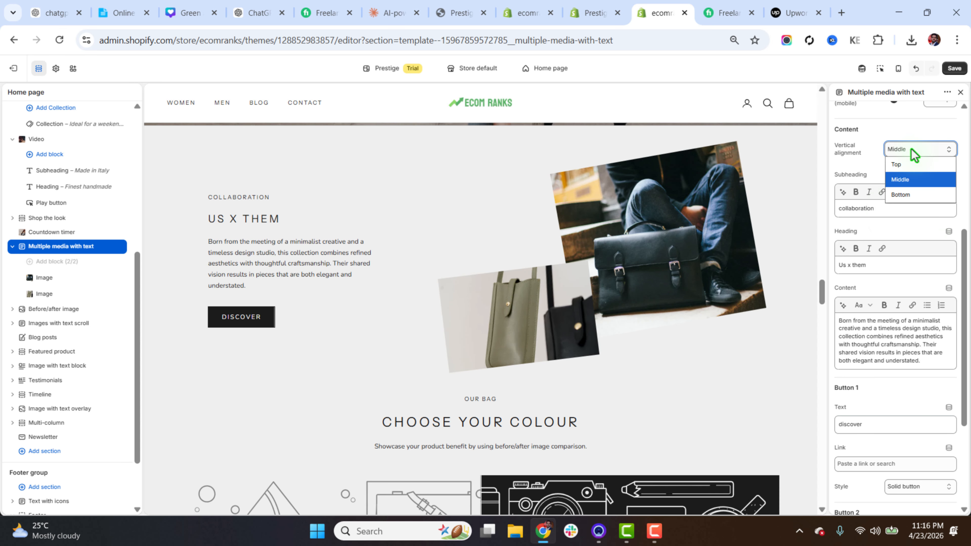
pyautogui.click(866, 230)
pyautogui.click(855, 211)
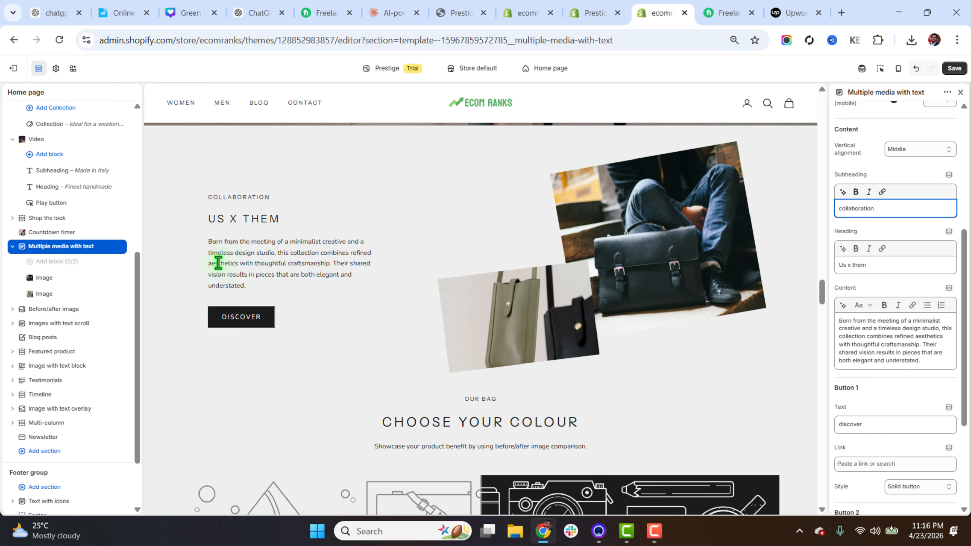
pyautogui.scroll(-4, 964, 336)
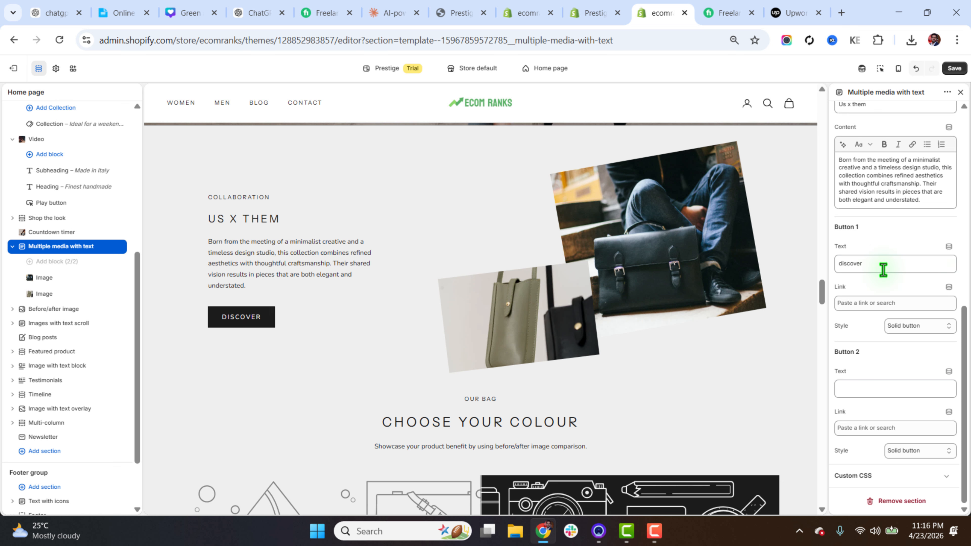
pyautogui.click(866, 303)
pyautogui.click(871, 394)
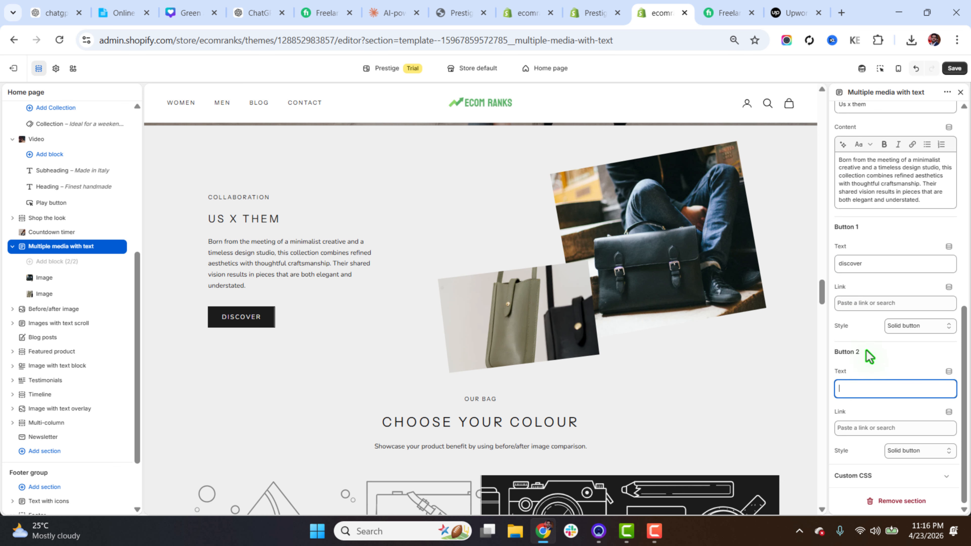
# Step: Collapse the Multiple media with text section and try the comparison slider in the Choose your colour section of the preview
pyautogui.scroll(-3, 818, 295)
pyautogui.click(13, 246)
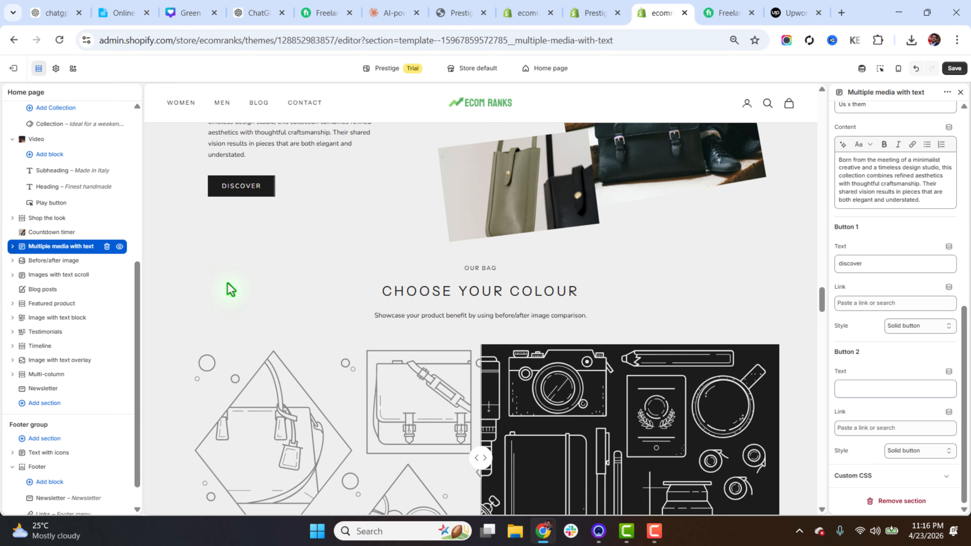
pyautogui.scroll(-3, 814, 300)
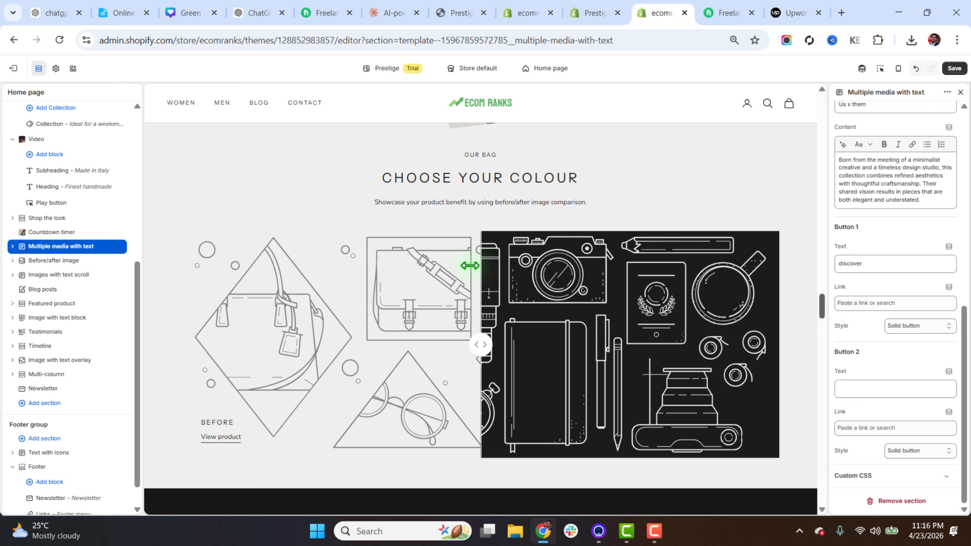
pyautogui.moveTo(487, 336); pyautogui.dragTo(478, 384)
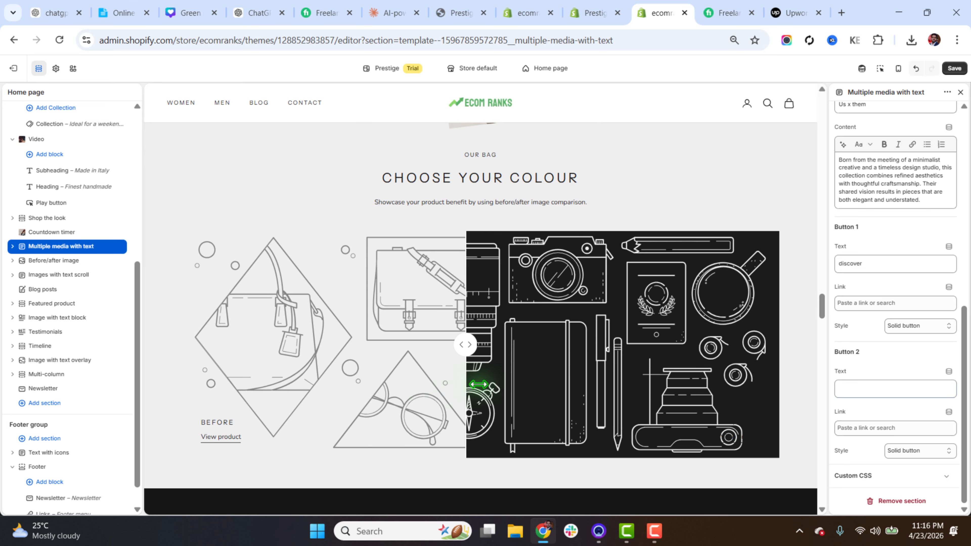
# Step: Set the Before block's image in the Before/after image section to the Before_-_Desktop photo of the green handbag
pyautogui.click(39, 264)
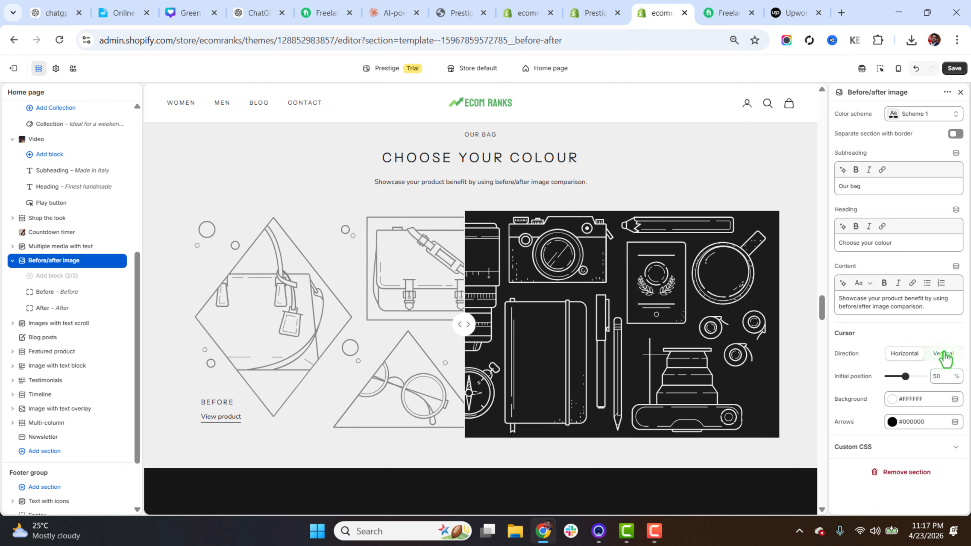
pyautogui.click(54, 292)
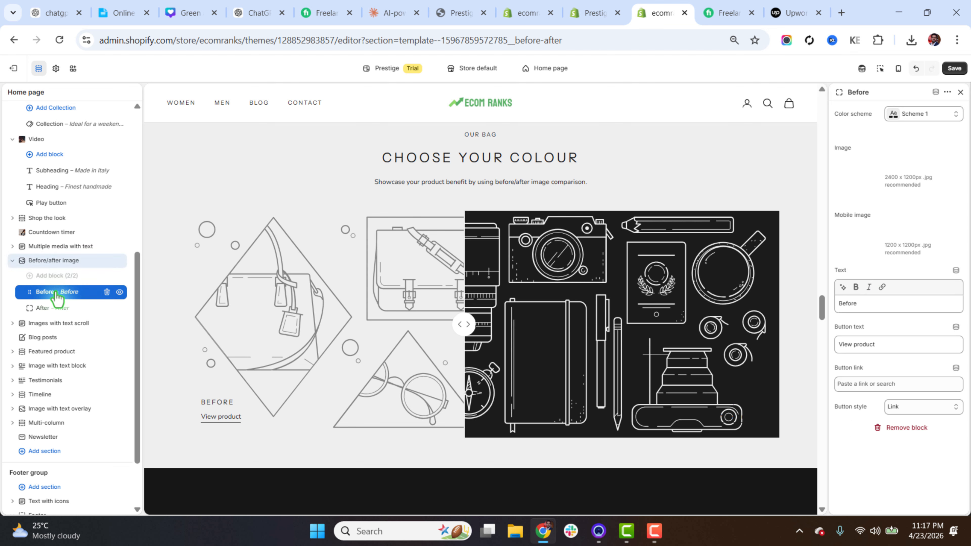
pyautogui.click(918, 143)
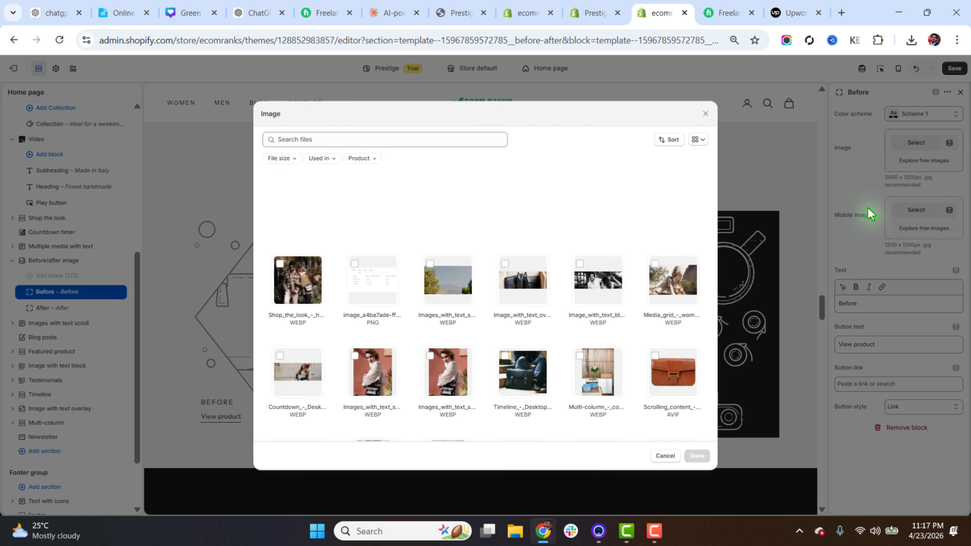
pyautogui.scroll(-5, 497, 346)
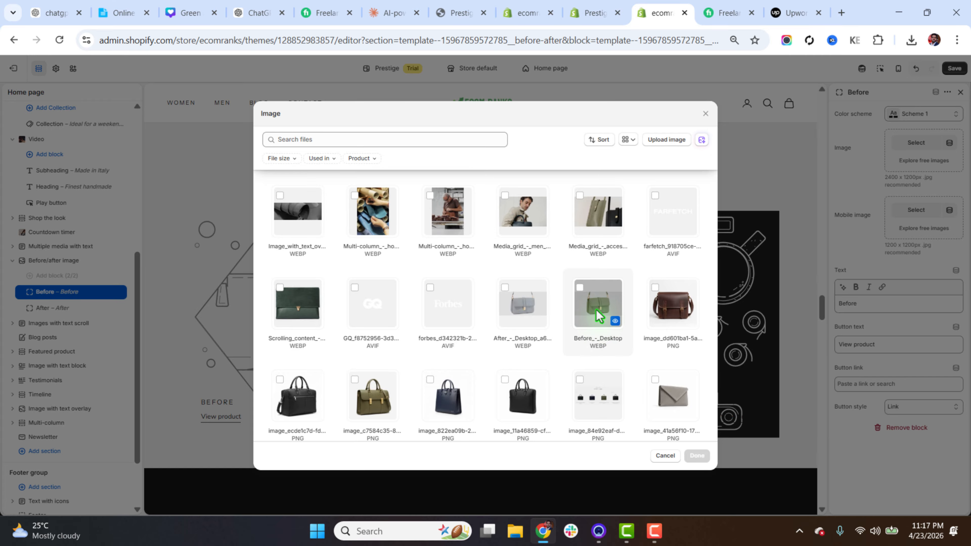
pyautogui.click(697, 455)
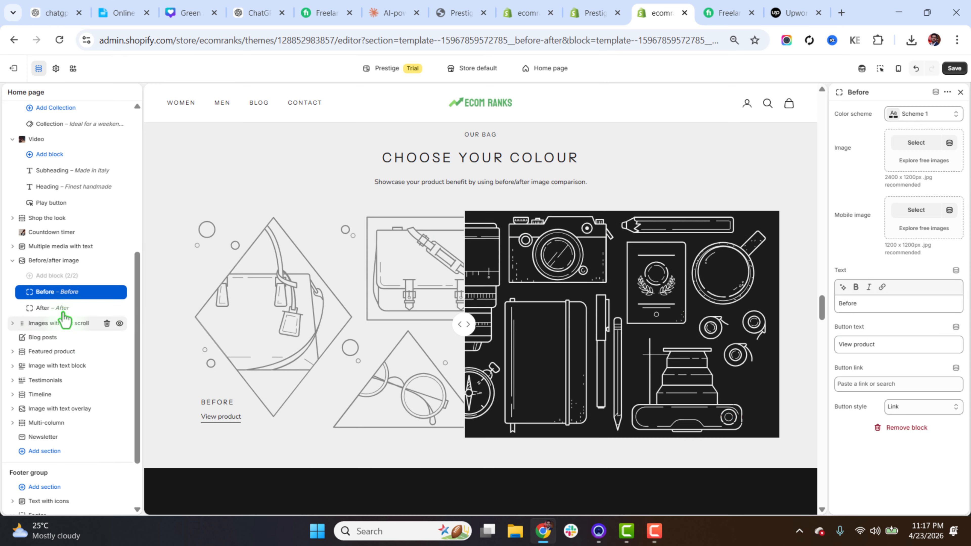
# Step: Set the After block's image in the Before/after image section to the After desktop photo of the grey handbag
pyautogui.click(45, 310)
pyautogui.click(916, 143)
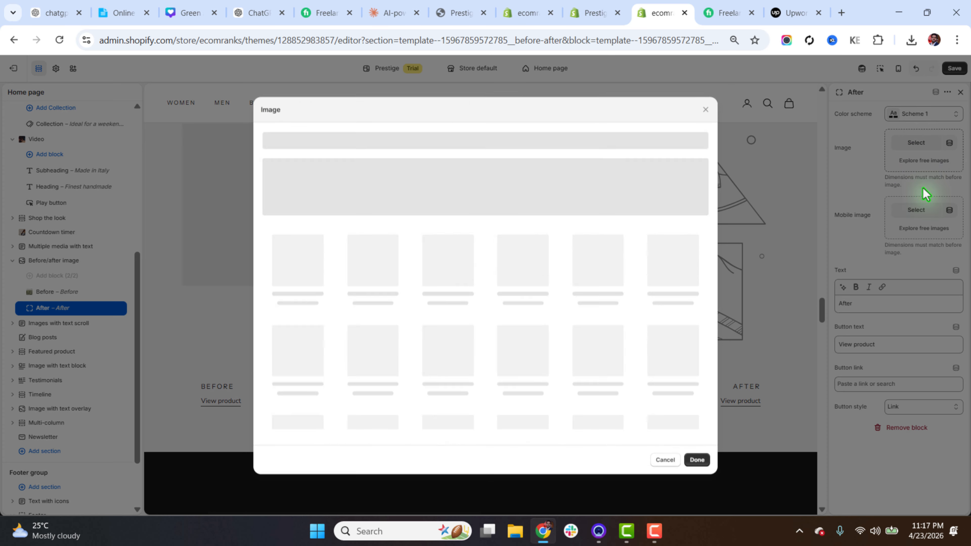
pyautogui.scroll(-1, 585, 384)
pyautogui.click(582, 387)
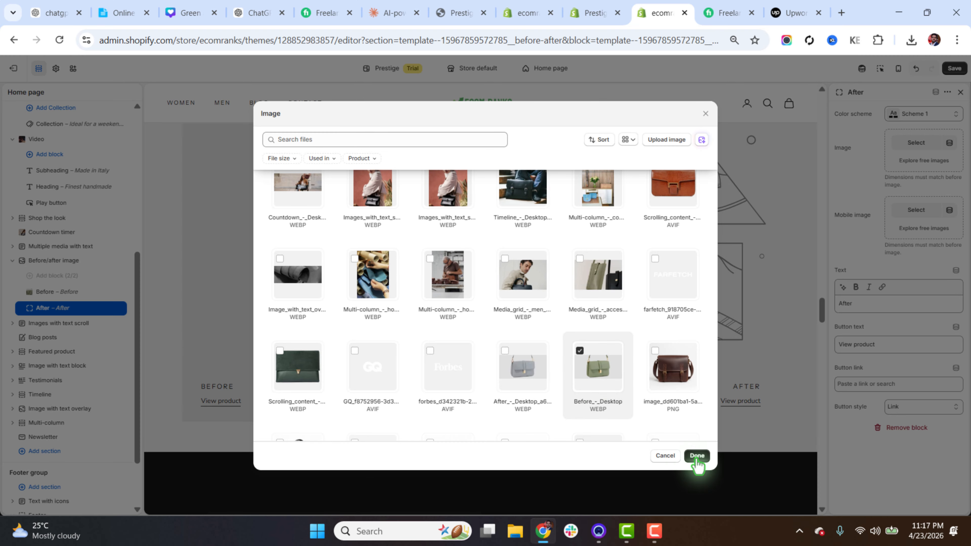
pyautogui.click(697, 456)
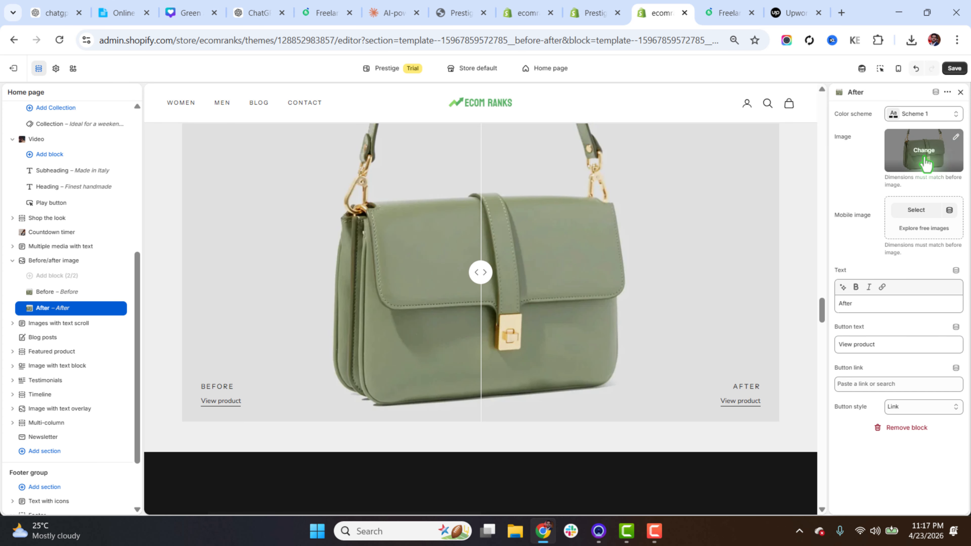
pyautogui.click(917, 165)
pyautogui.click(905, 185)
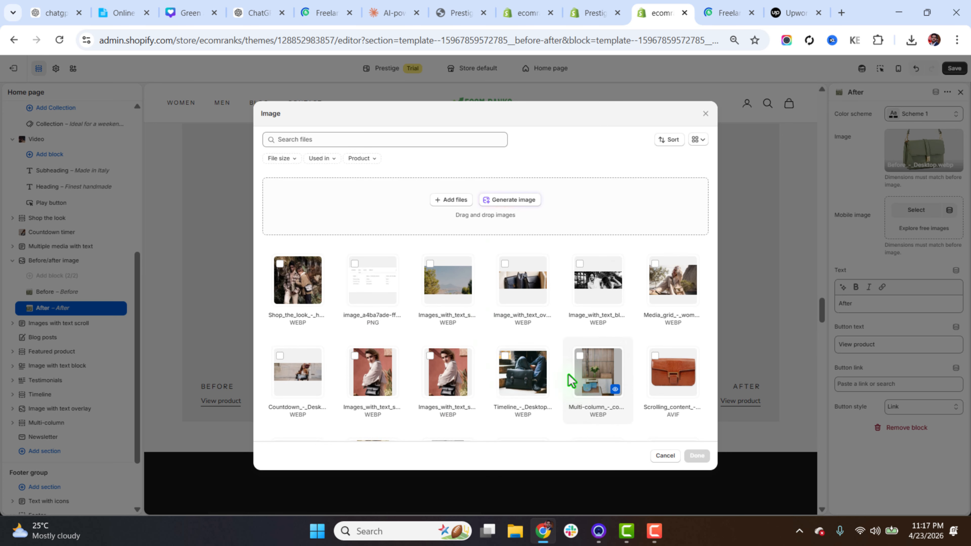
pyautogui.click(523, 303)
pyautogui.click(696, 456)
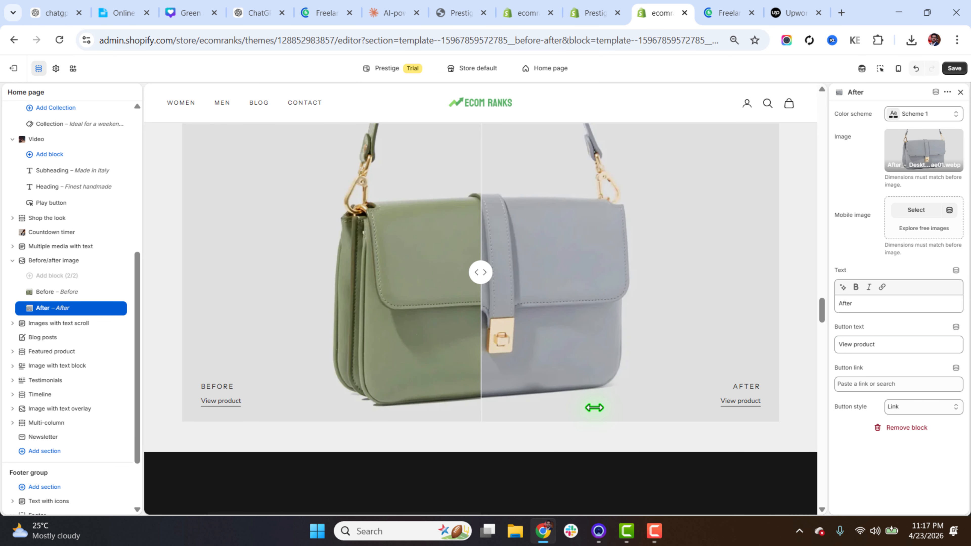
# Step: Set the After block's text to "2nd color" and its button text to "Shop Now"
pyautogui.moveTo(491, 280); pyautogui.dragTo(508, 297)
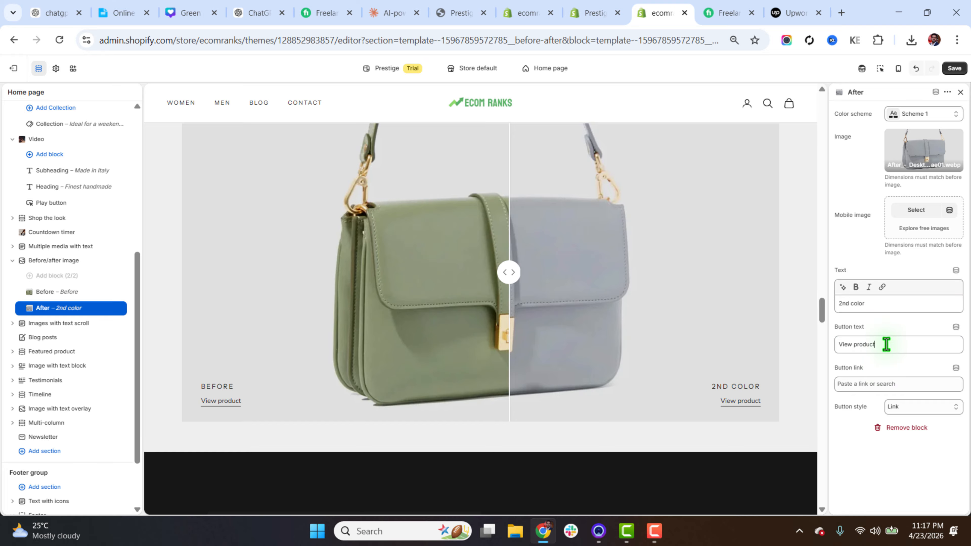
pyautogui.moveTo(886, 344); pyautogui.dragTo(847, 346)
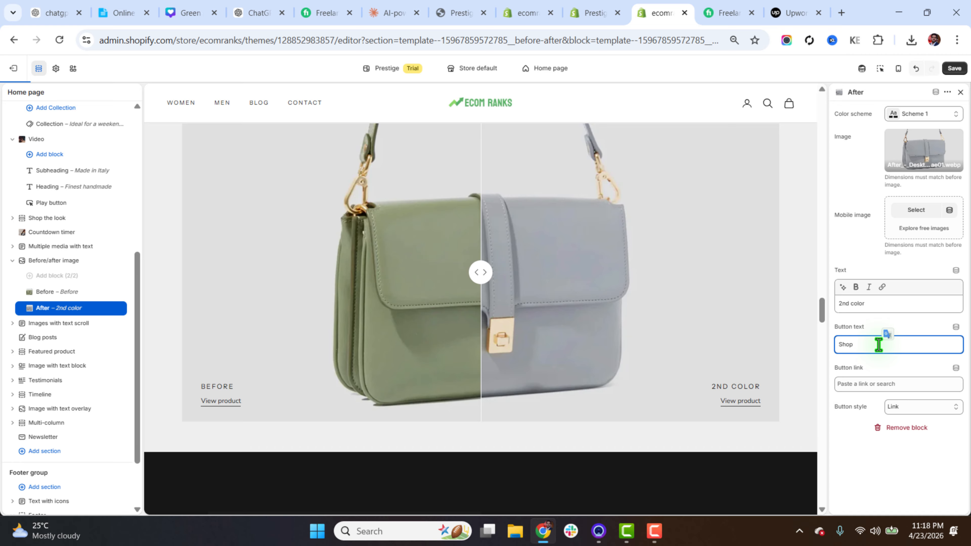
pyautogui.write('Shop Now')
pyautogui.click(879, 384)
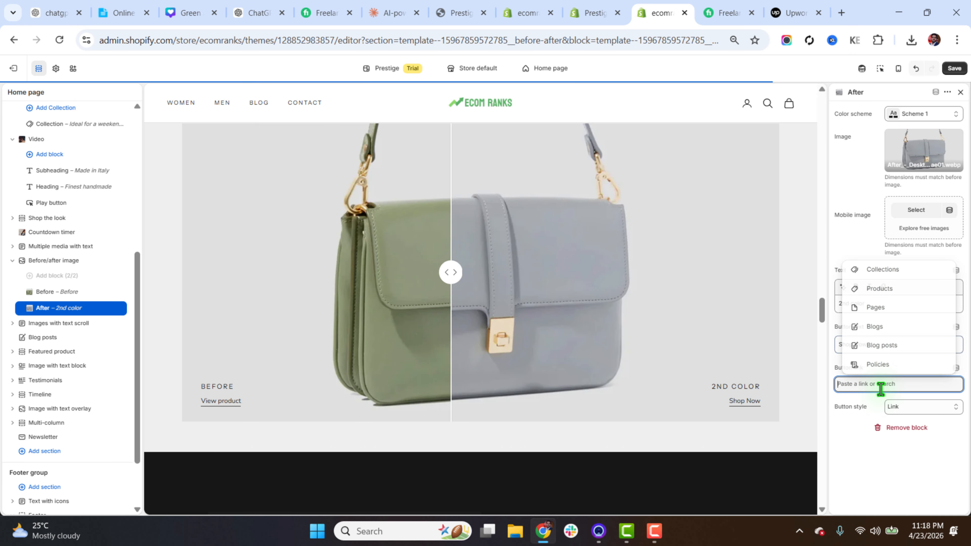
# Step: Try the Solid button style for the After block's button, and set it to Outline button
pyautogui.click(915, 406)
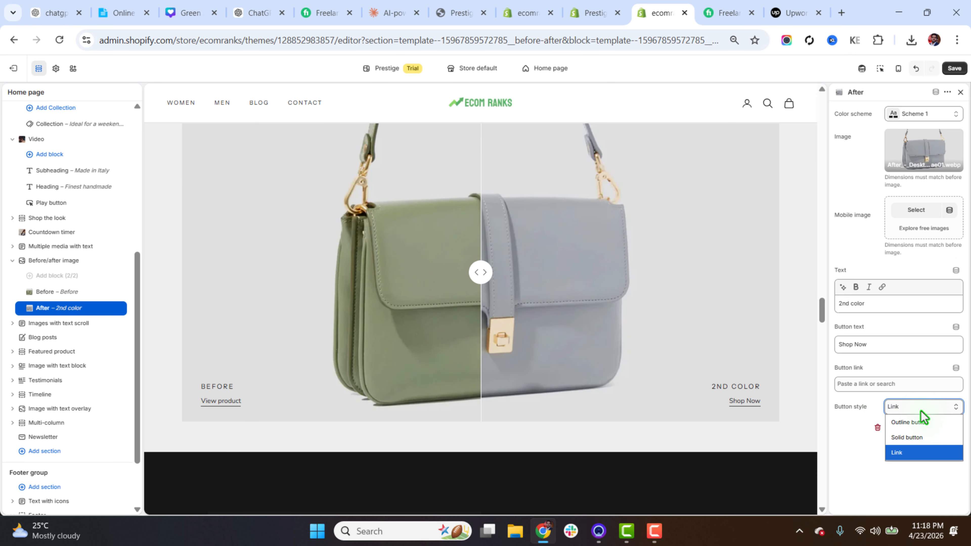
pyautogui.click(922, 444)
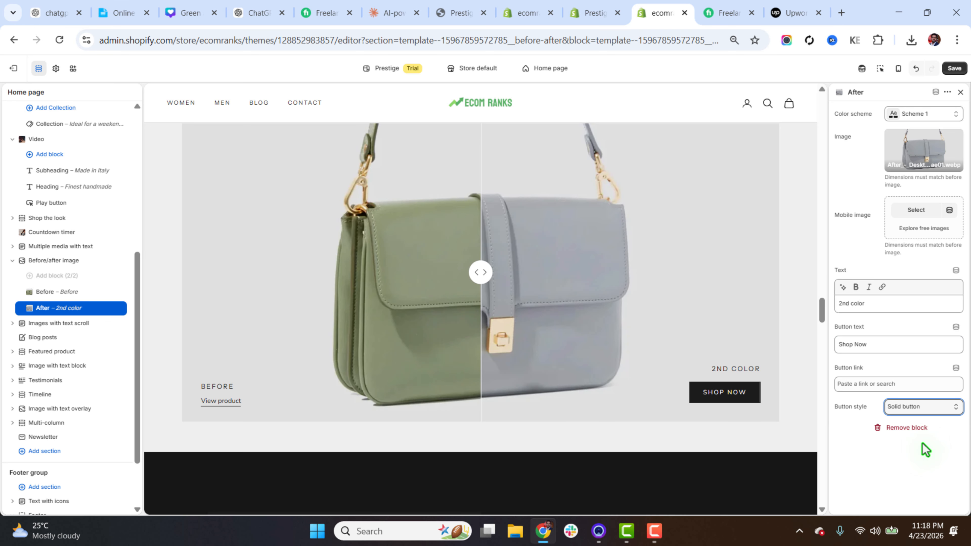
pyautogui.click(909, 408)
pyautogui.click(912, 424)
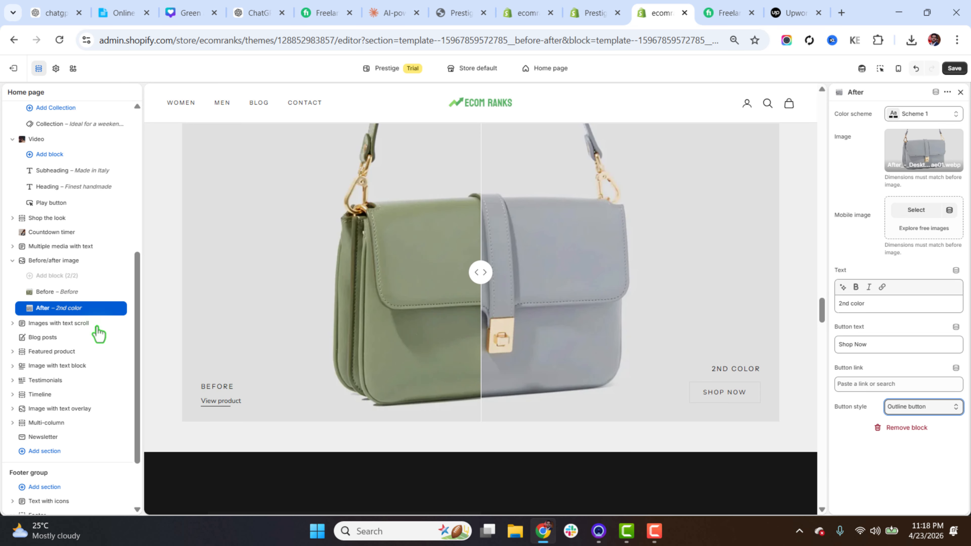
# Step: Collapse the Before/after image section and compare the Images with text scroll section with its counterpart in the Prestige demo on the Shopify Theme Store
pyautogui.click(54, 294)
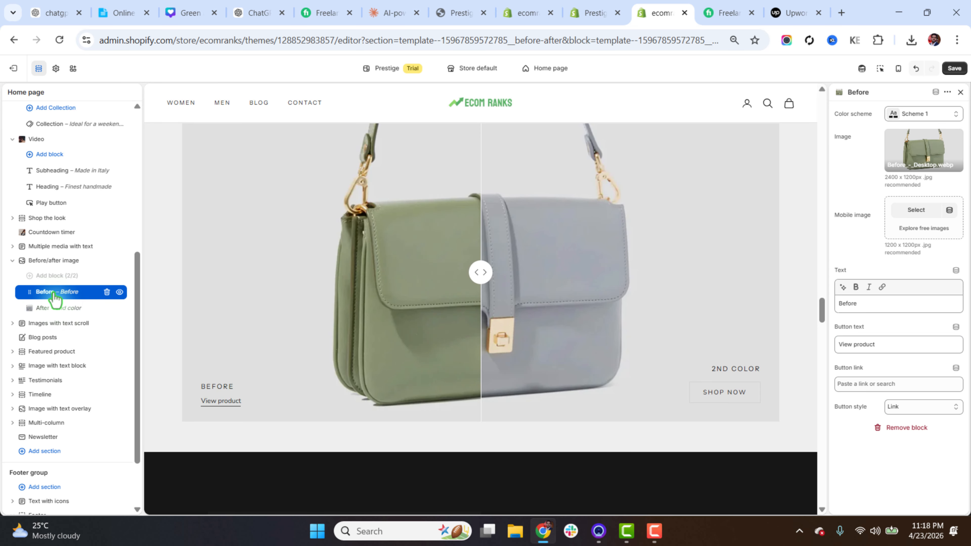
pyautogui.click(13, 261)
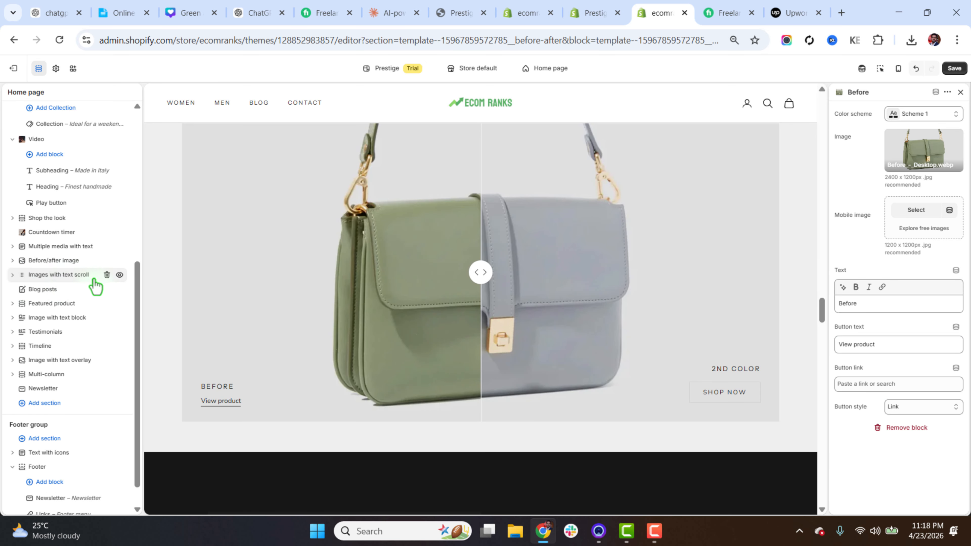
pyautogui.moveTo(825, 314); pyautogui.dragTo(829, 334)
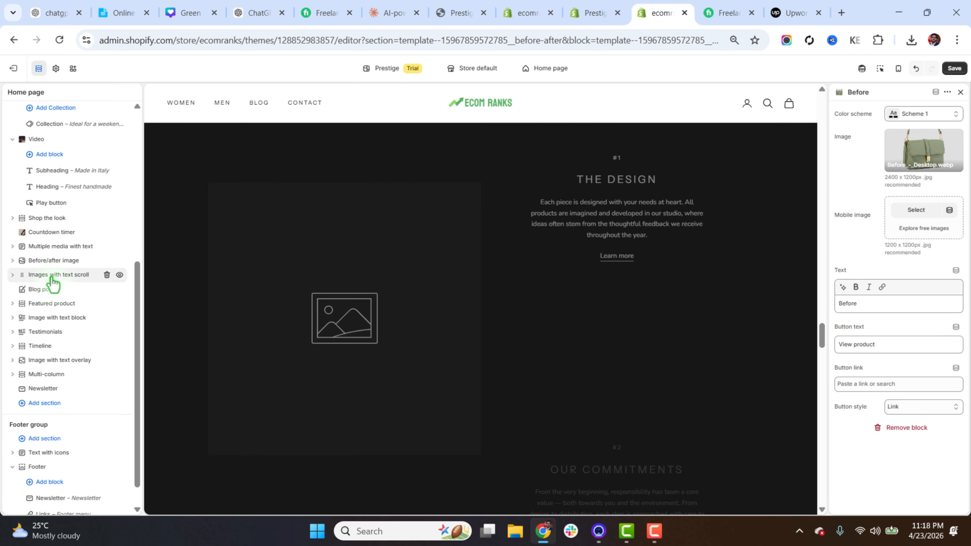
pyautogui.click(607, 11)
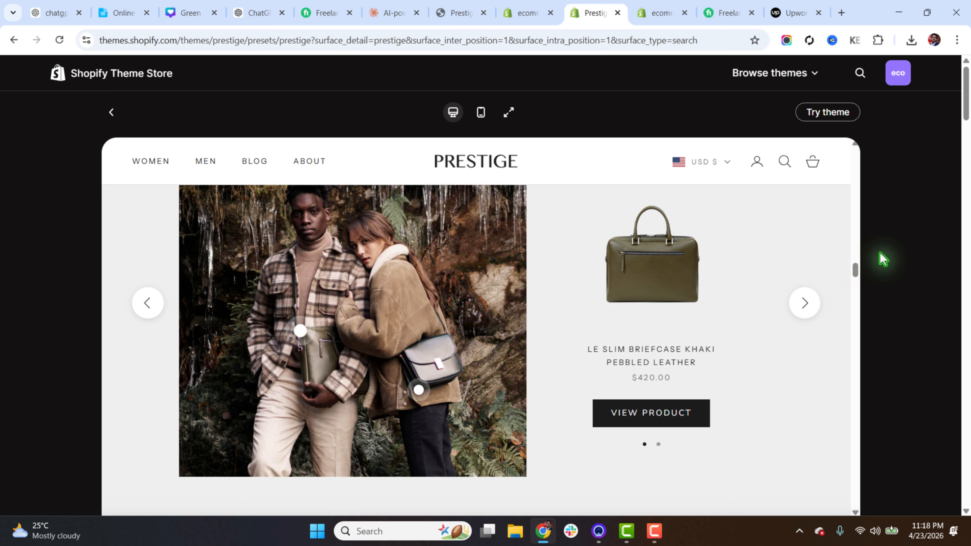
pyautogui.moveTo(855, 275); pyautogui.dragTo(867, 338)
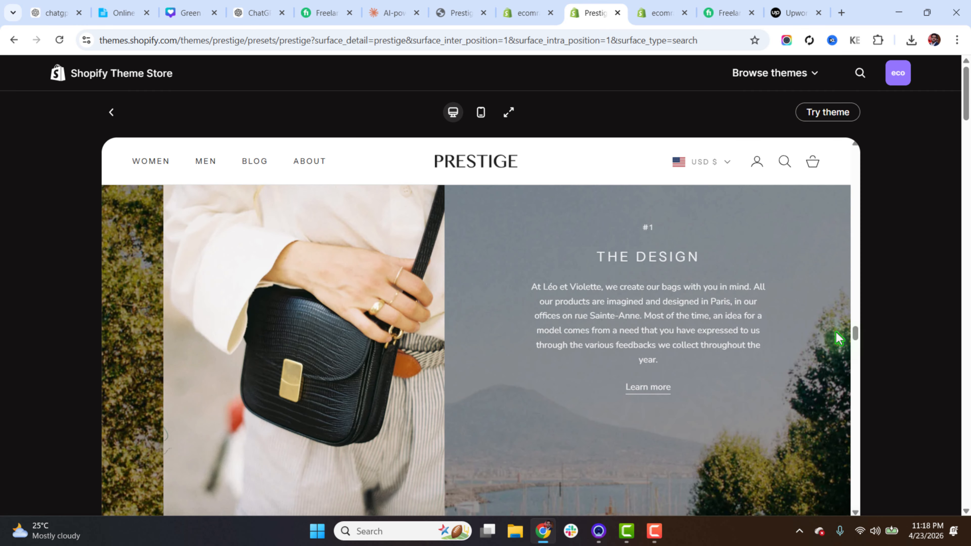
pyautogui.moveTo(856, 338); pyautogui.dragTo(856, 347)
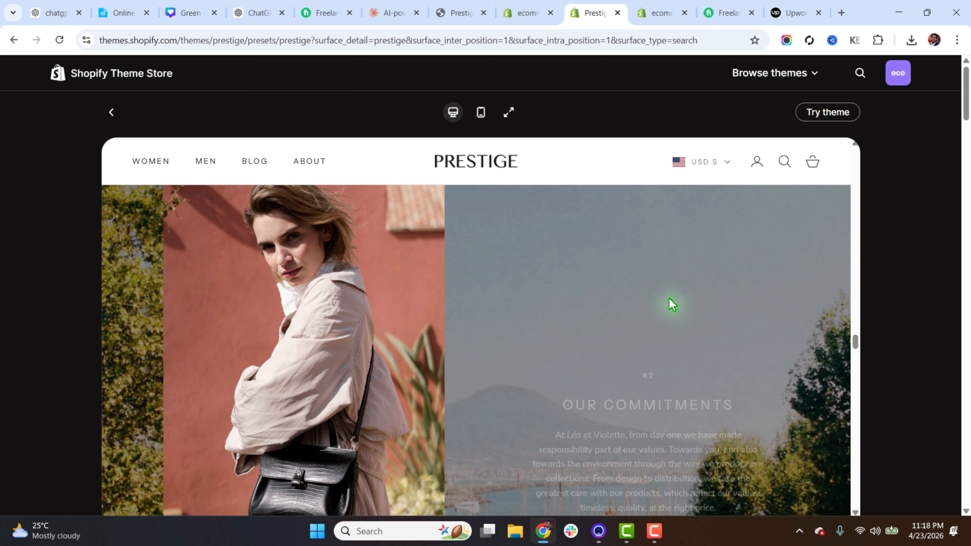
pyautogui.click(658, 12)
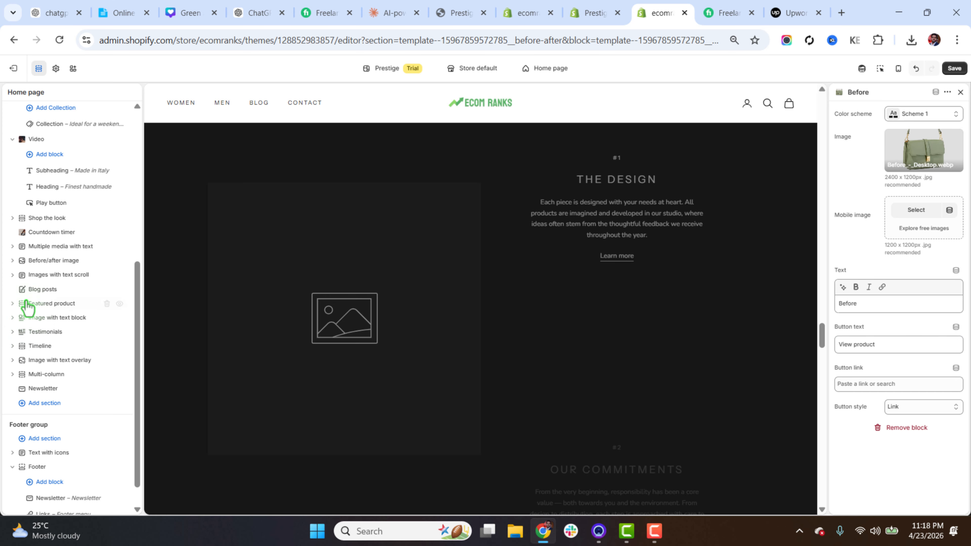
# Step: Set the background image of the Images with text scroll section to the landscape photo with trees and a mountain
pyautogui.click(50, 276)
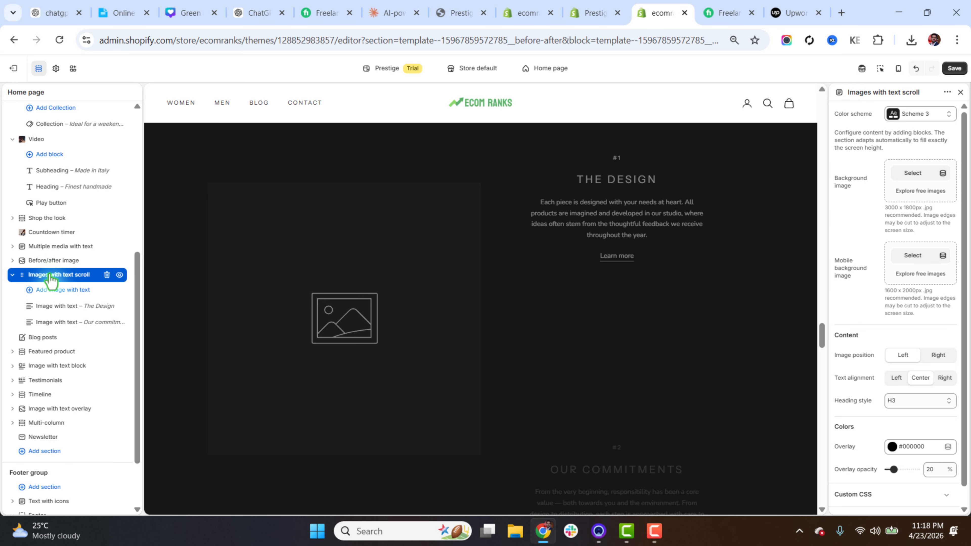
pyautogui.click(909, 174)
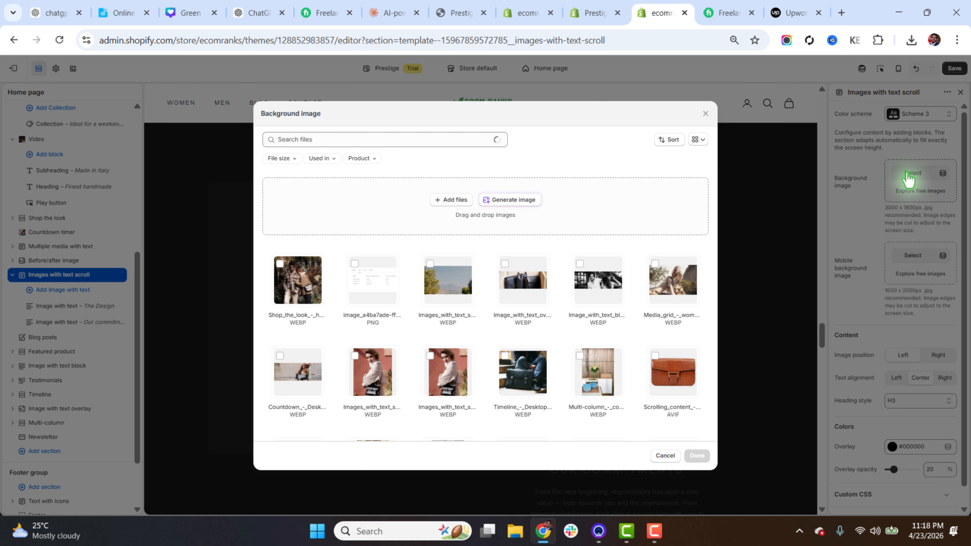
pyautogui.click(448, 279)
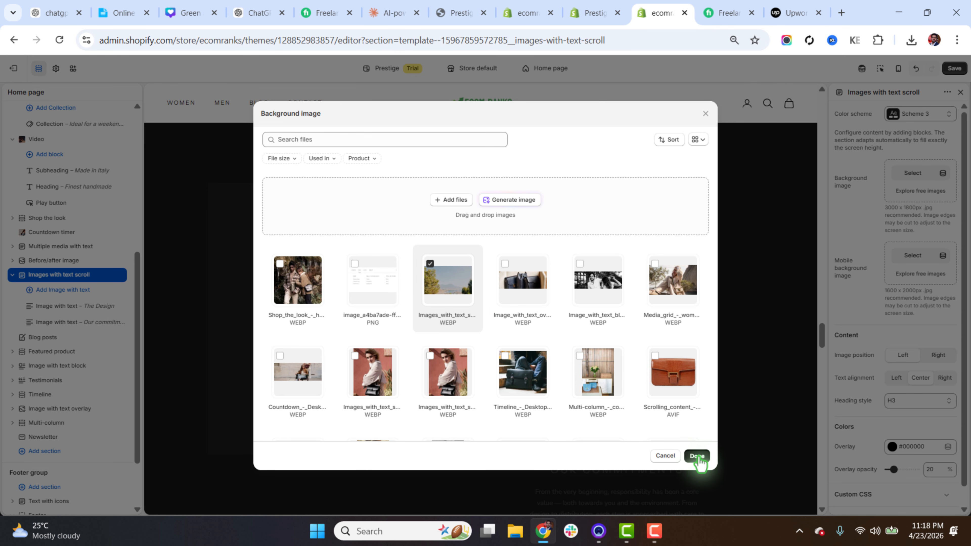
pyautogui.click(697, 455)
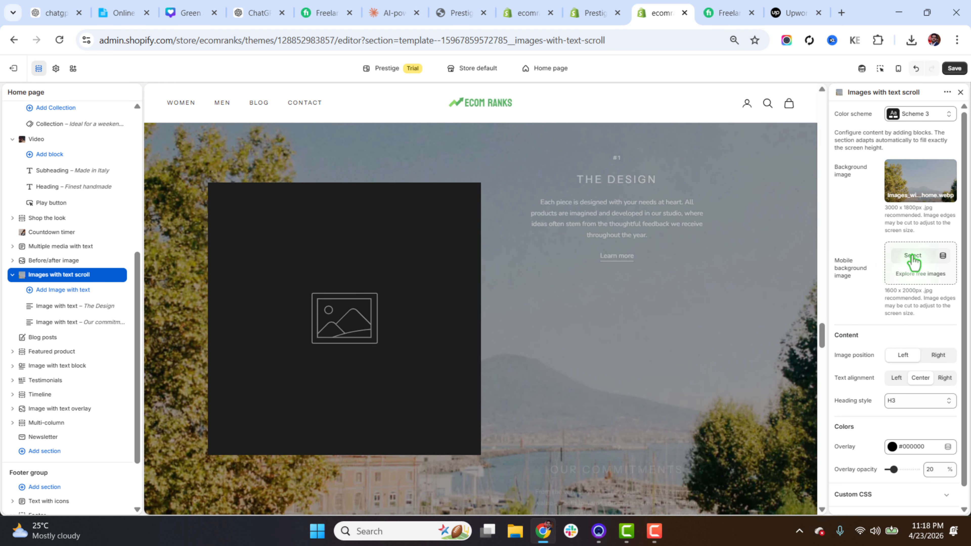
# Step: Check the Images with text scroll section in the mobile preview, and return to the desktop preview
pyautogui.scroll(-1, 944, 207)
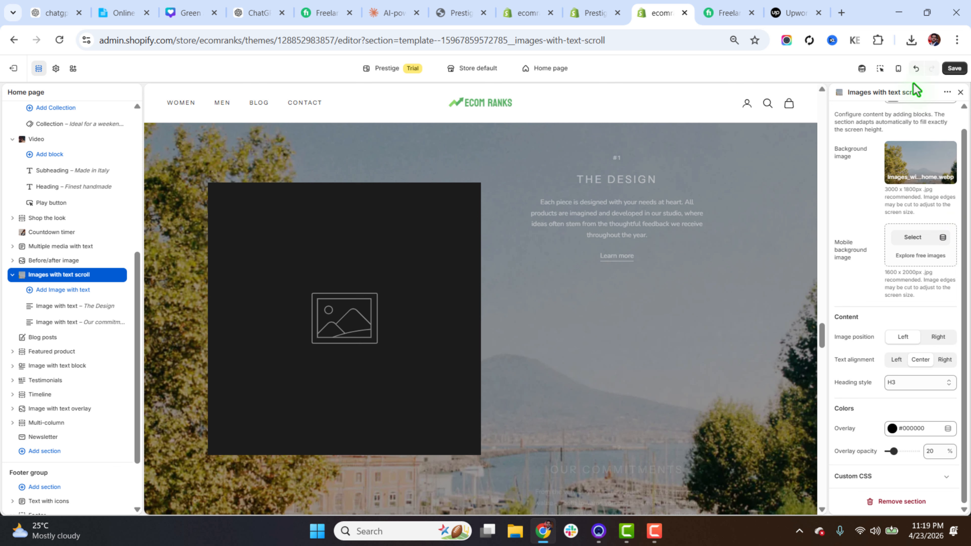
pyautogui.click(898, 68)
pyautogui.moveTo(566, 405); pyautogui.dragTo(572, 341)
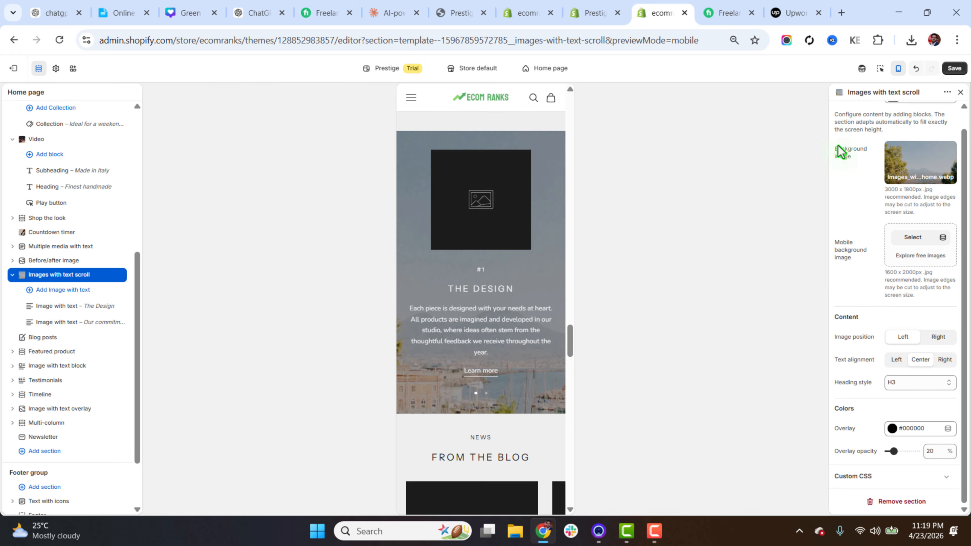
pyautogui.click(898, 68)
pyautogui.moveTo(828, 288); pyautogui.dragTo(824, 338)
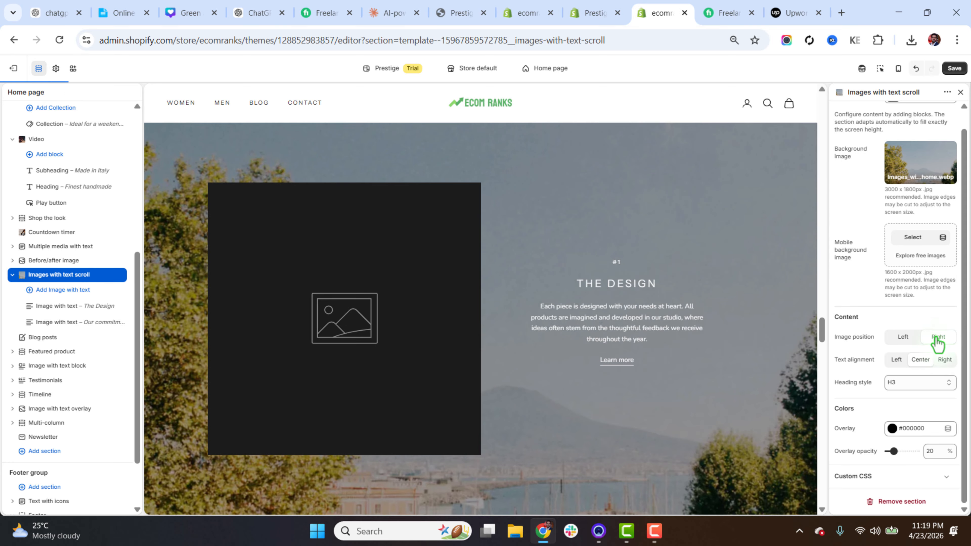
# Step: Try the Right image position for the Images with text scroll section, and restore it to Left
pyautogui.click(938, 338)
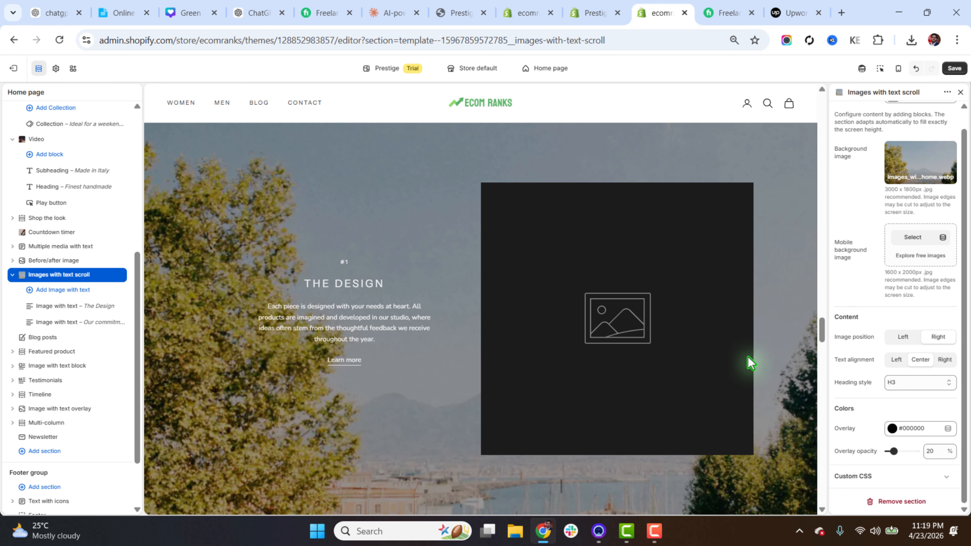
pyautogui.click(895, 338)
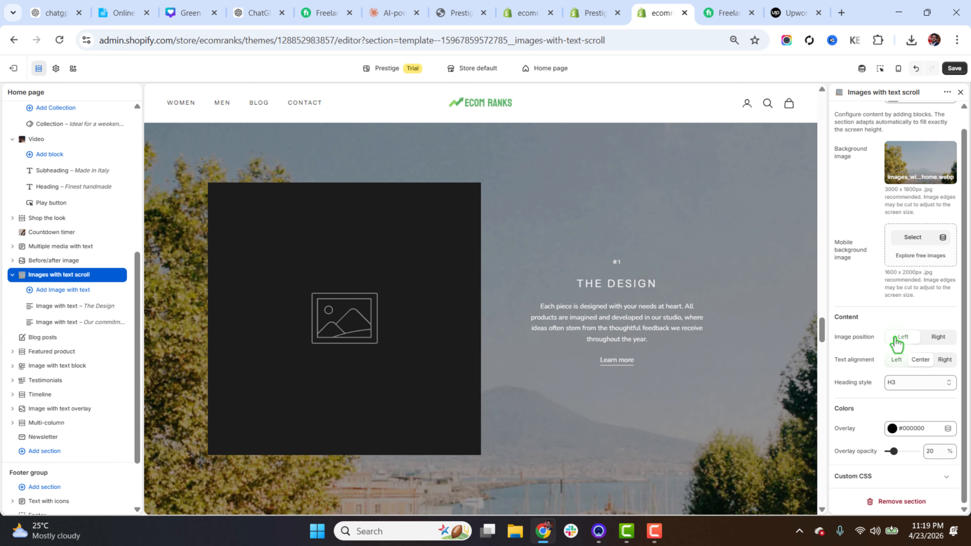
# Step: Set The Design block's image to the photo of the woman with a black handbag, and check its subheading and content against the preview
pyautogui.click(54, 310)
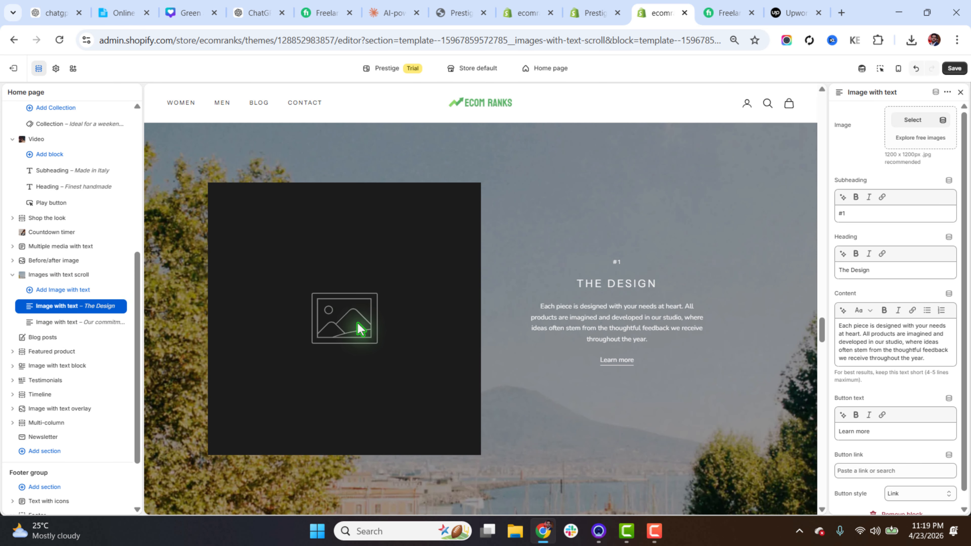
pyautogui.click(912, 121)
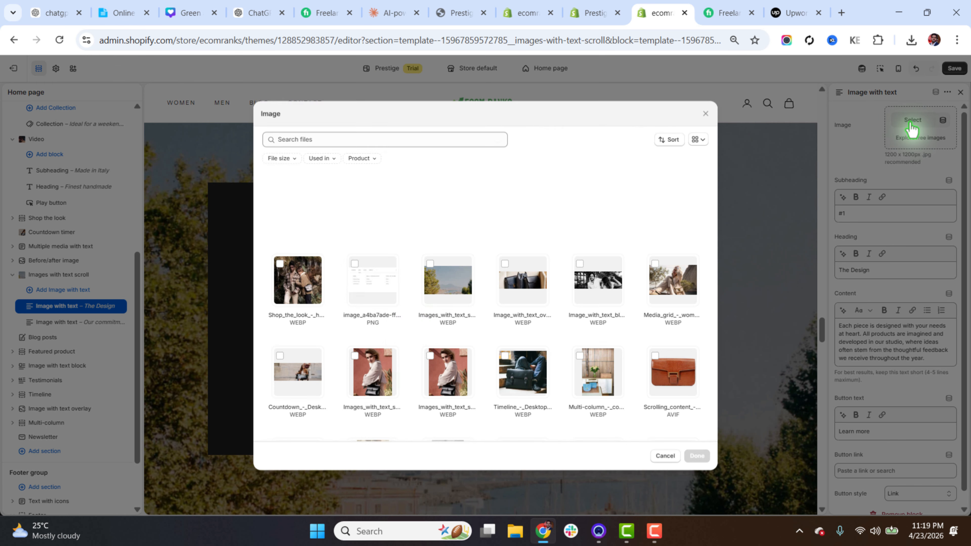
pyautogui.click(387, 390)
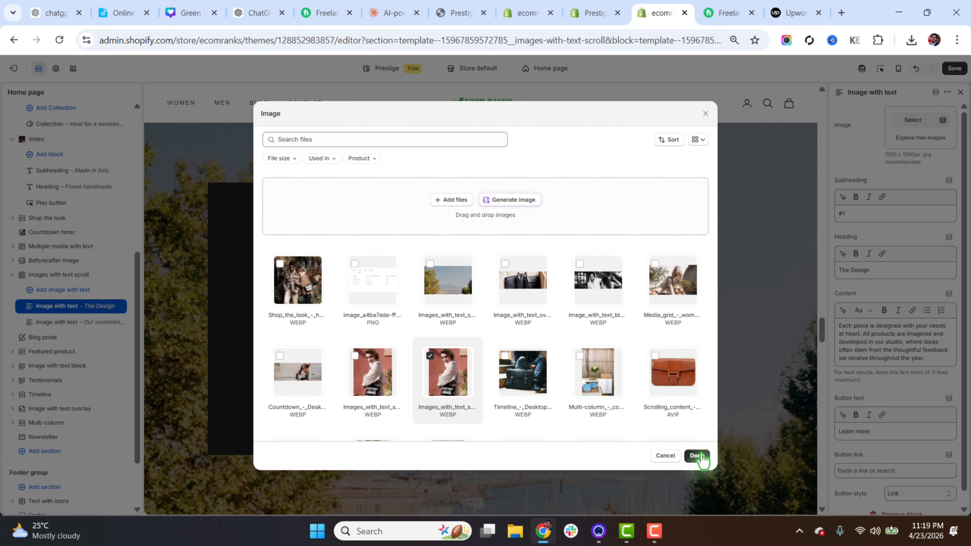
pyautogui.click(697, 456)
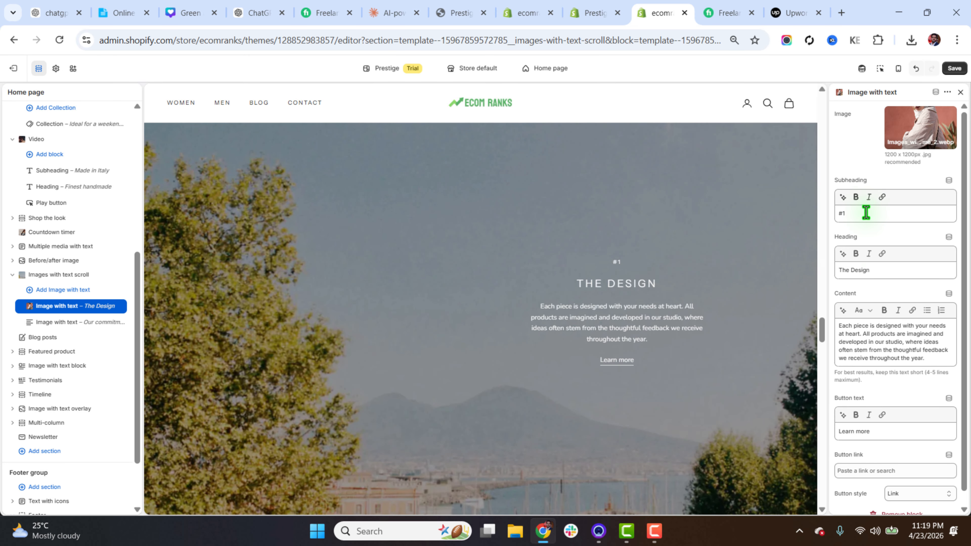
pyautogui.click(858, 214)
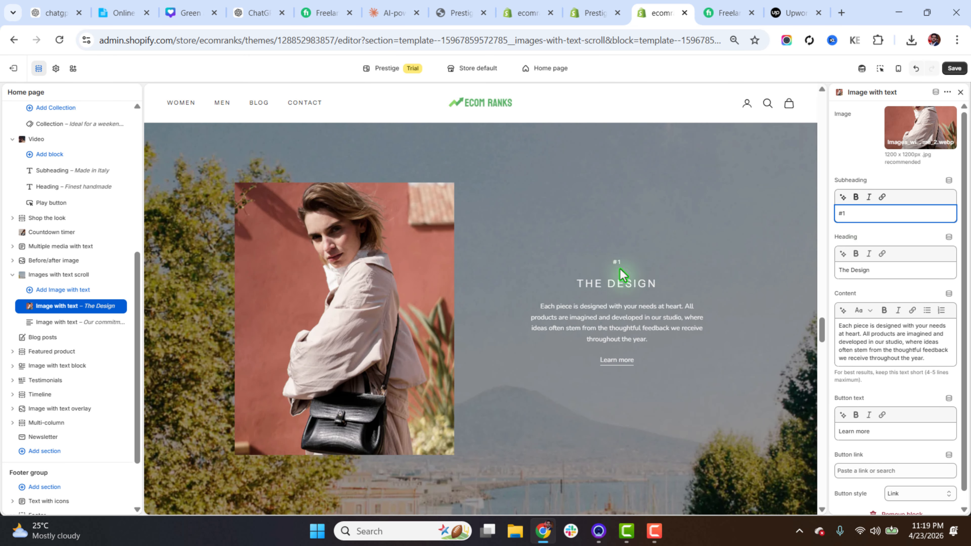
pyautogui.moveTo(858, 344); pyautogui.dragTo(888, 354)
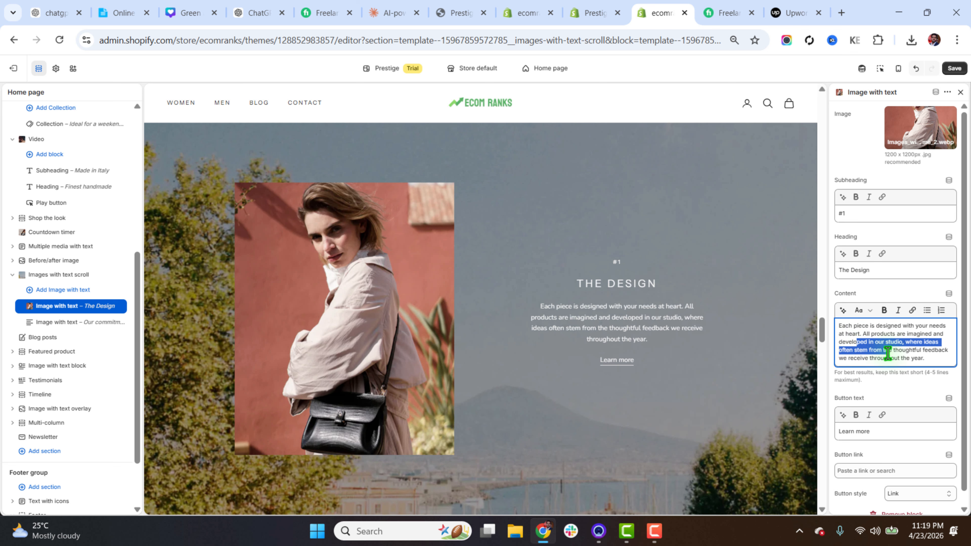
pyautogui.click(595, 317)
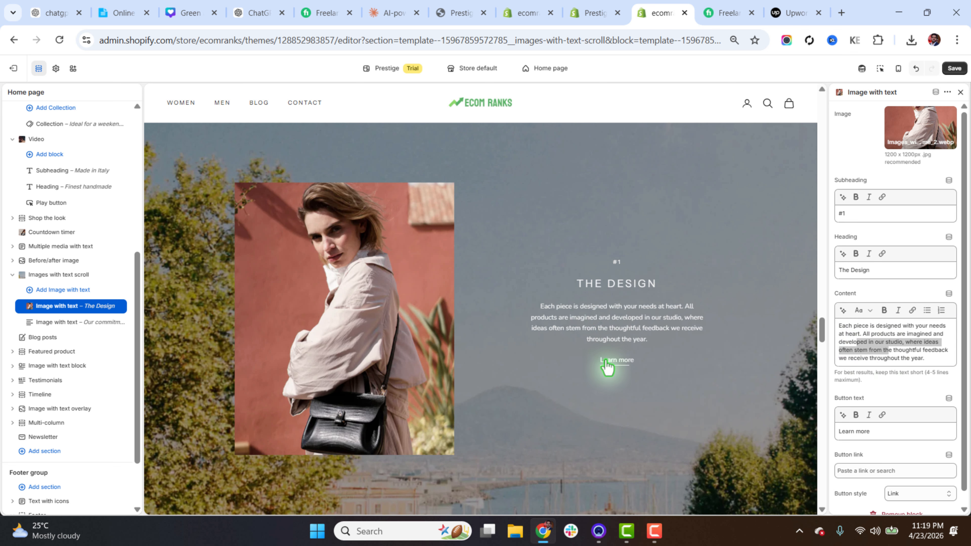
# Step: Set the image of the Our commitments block to the photo of the craftsman working on leather bags
pyautogui.click(58, 323)
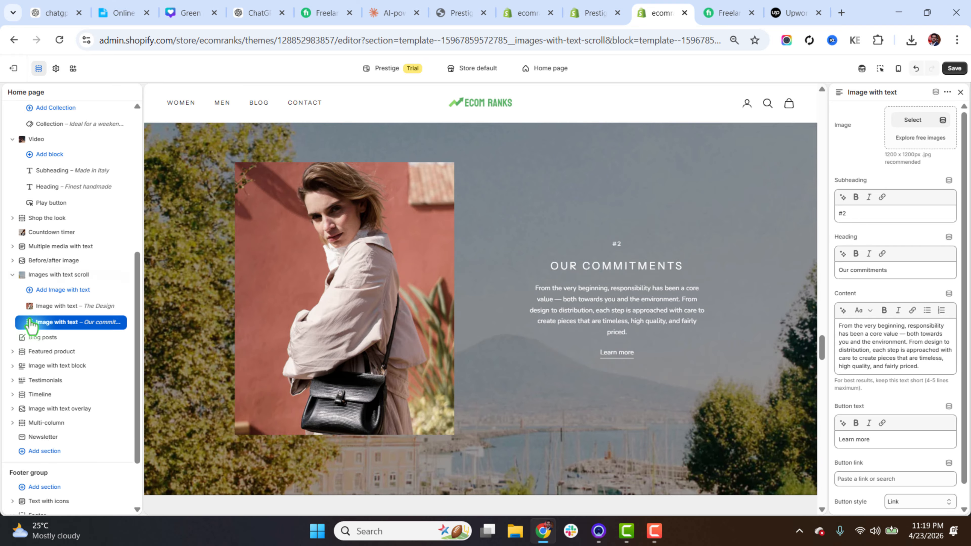
pyautogui.click(910, 125)
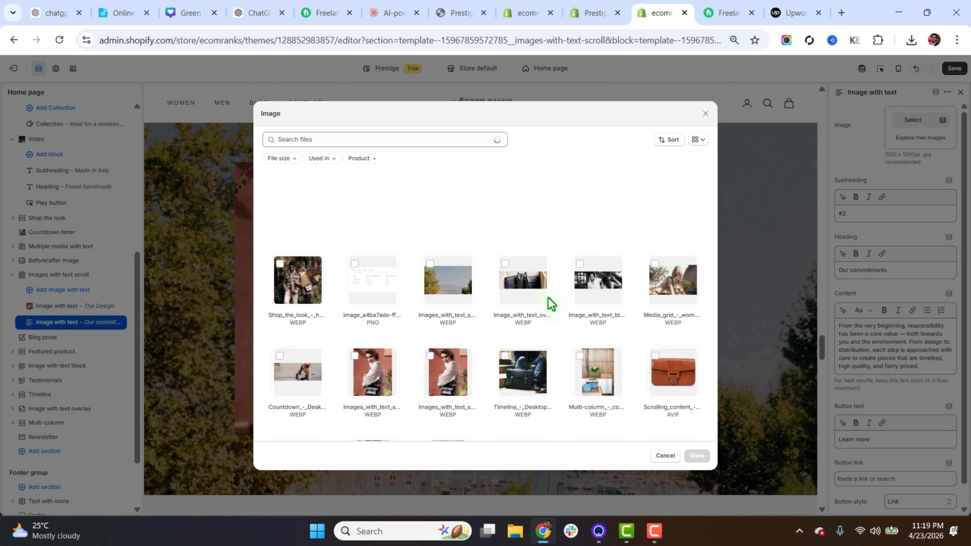
pyautogui.scroll(-2, 474, 344)
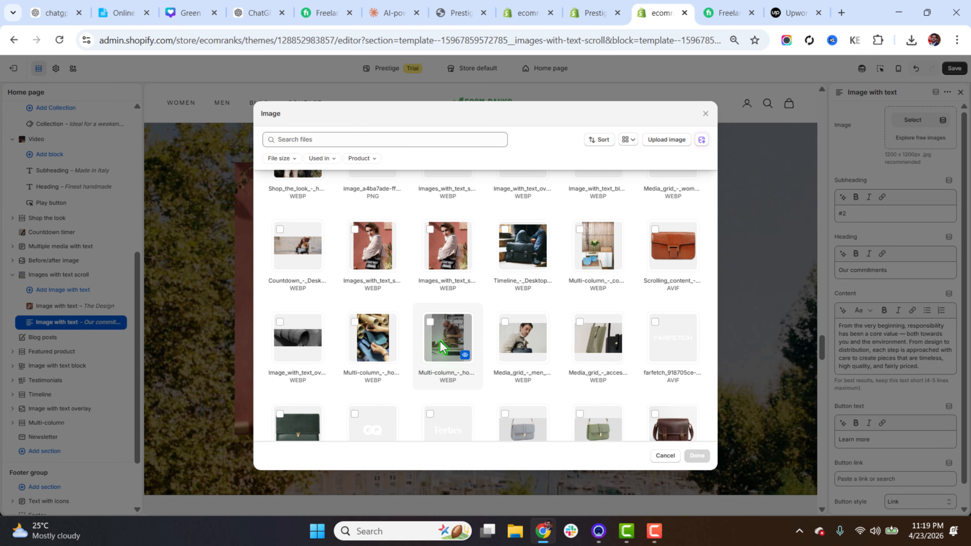
pyautogui.scroll(3, 478, 352)
pyautogui.scroll(-1, 490, 357)
pyautogui.click(447, 339)
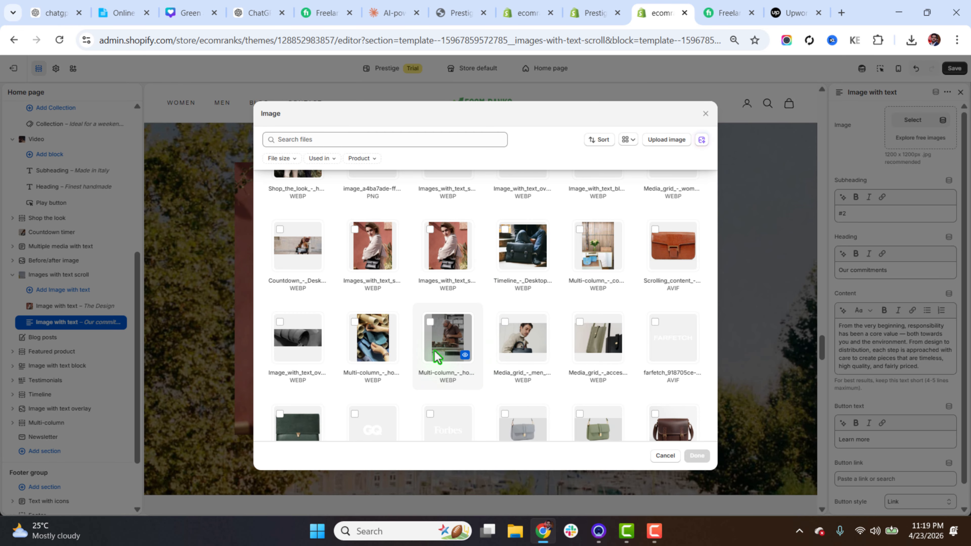
pyautogui.click(697, 455)
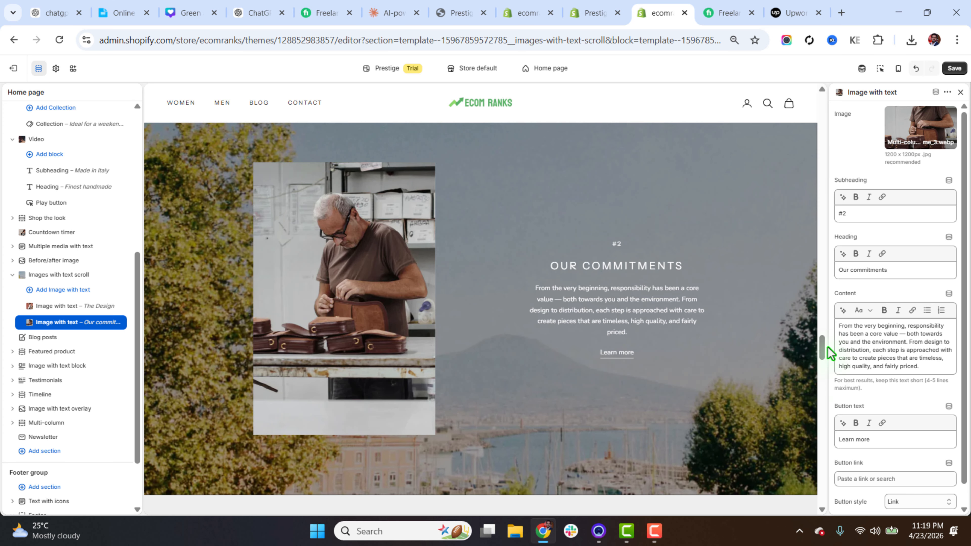
# Step: Check the scrolling behaviour of the Images with text scroll section in the preview, and reopen the section's settings
pyautogui.scroll(3, 822, 343)
pyautogui.scroll(-3, 824, 340)
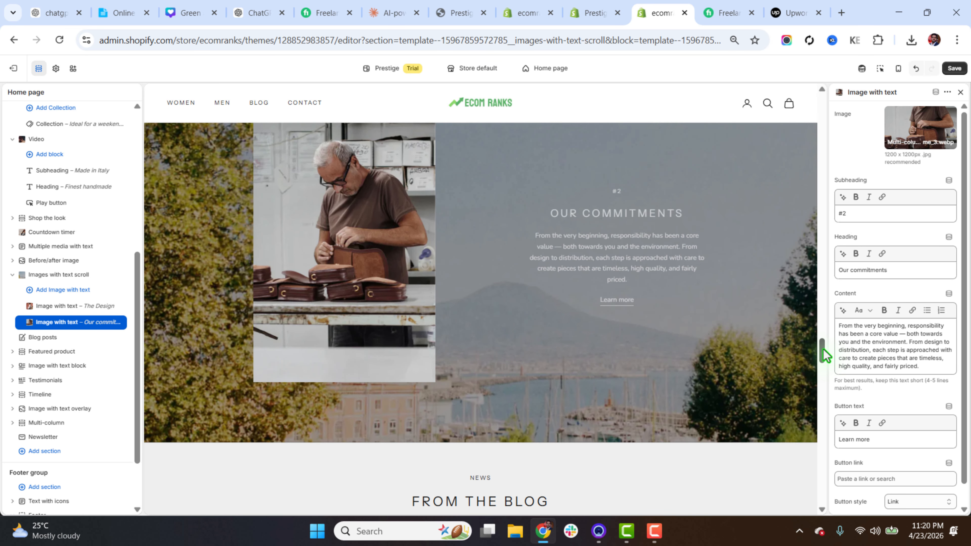
pyautogui.scroll(2, 824, 342)
pyautogui.moveTo(823, 338)
pyautogui.mouseDown()
pyautogui.moveTo(821, 328)
pyautogui.moveTo(820, 348)
pyautogui.mouseUp()
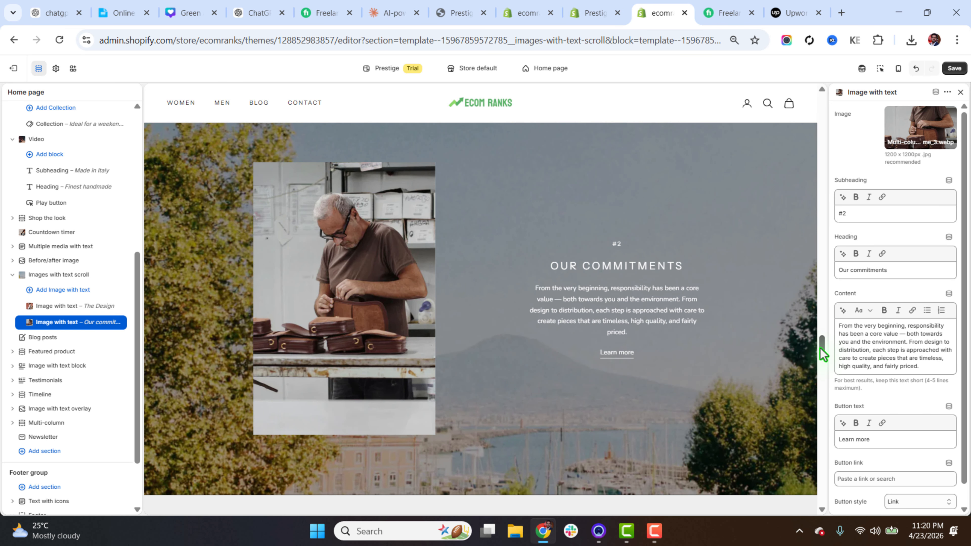
pyautogui.scroll(-1, 894, 383)
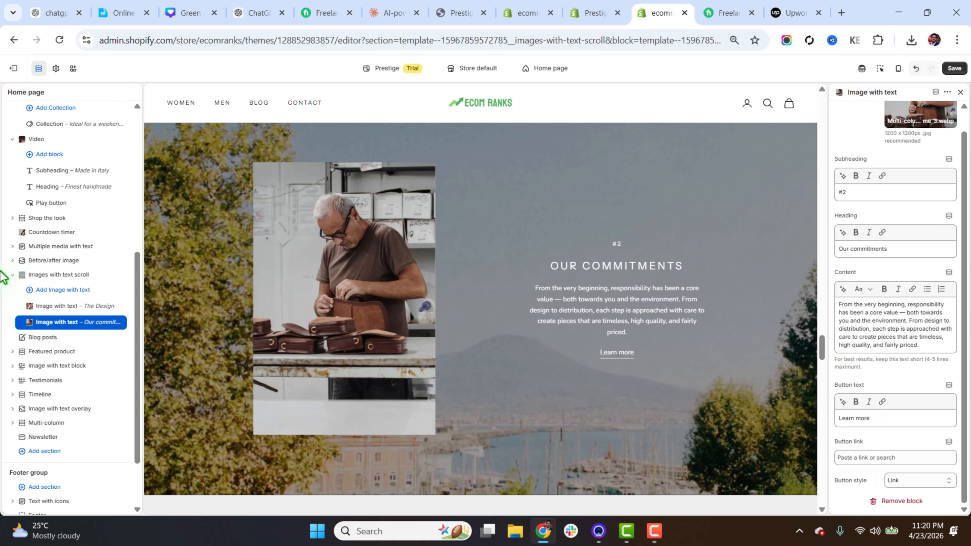
pyautogui.click(57, 274)
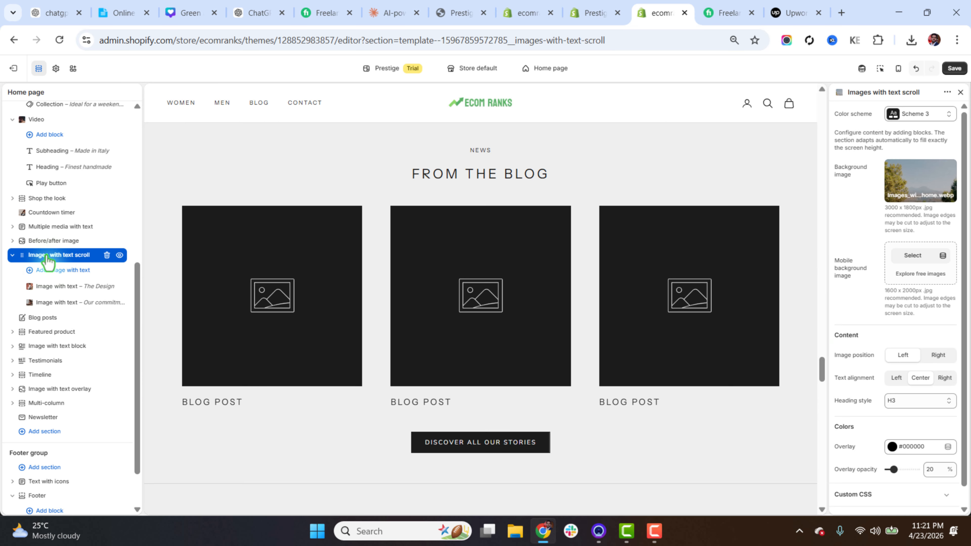
# Step: Open the Blog posts section, try Stack posts on mobile in the mobile preview, switch it off again, and return to the desktop preview
pyautogui.click(53, 318)
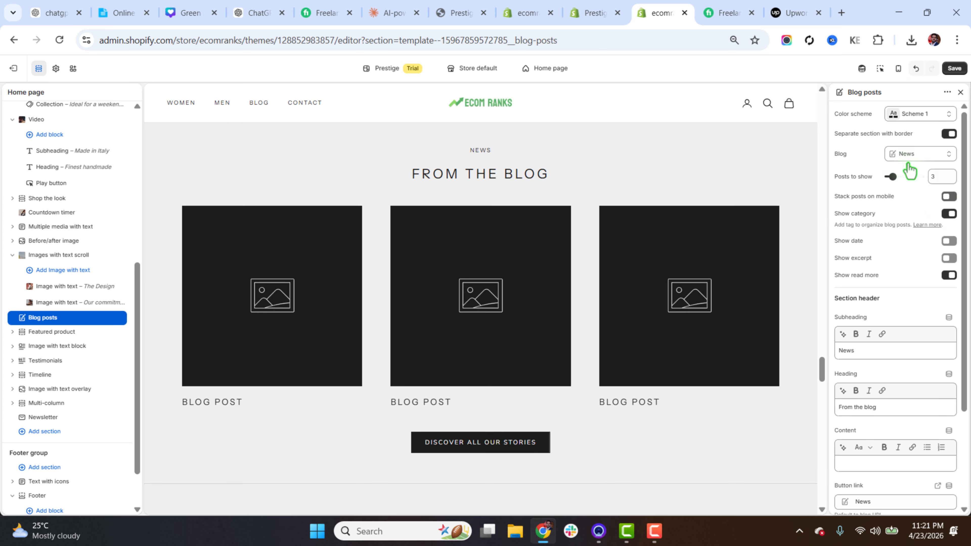
pyautogui.click(898, 68)
pyautogui.scroll(-15, 559, 418)
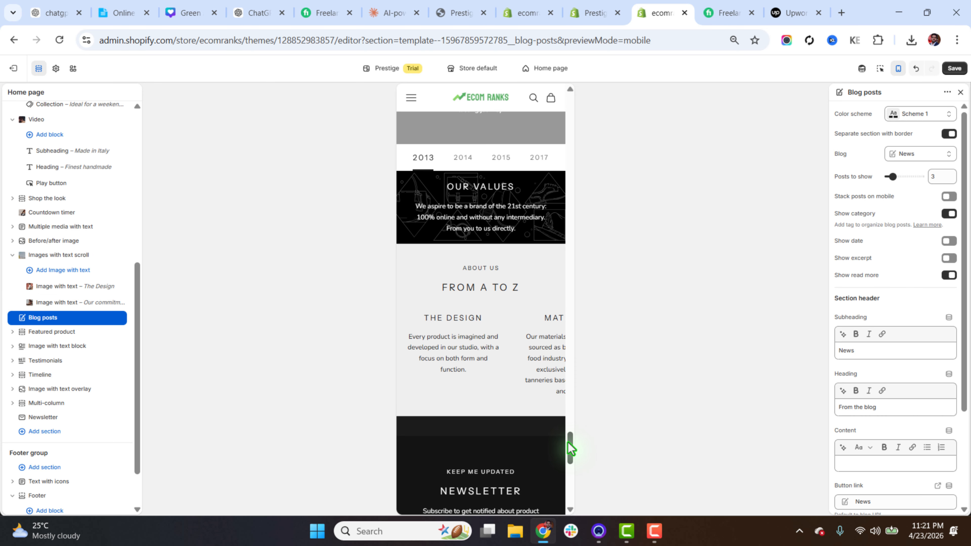
pyautogui.moveTo(570, 448); pyautogui.dragTo(565, 363)
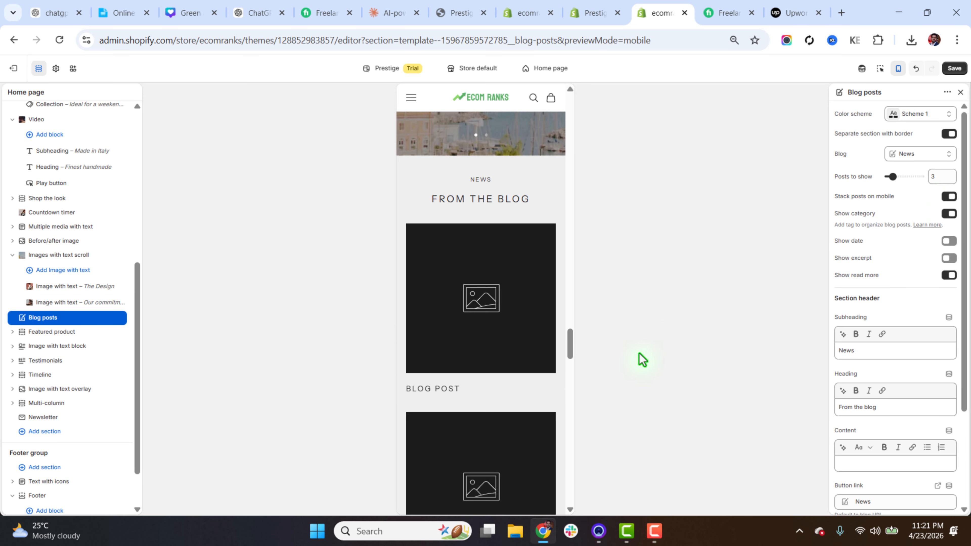
pyautogui.moveTo(573, 350)
pyautogui.mouseDown()
pyautogui.moveTo(570, 369)
pyautogui.moveTo(566, 355)
pyautogui.mouseUp()
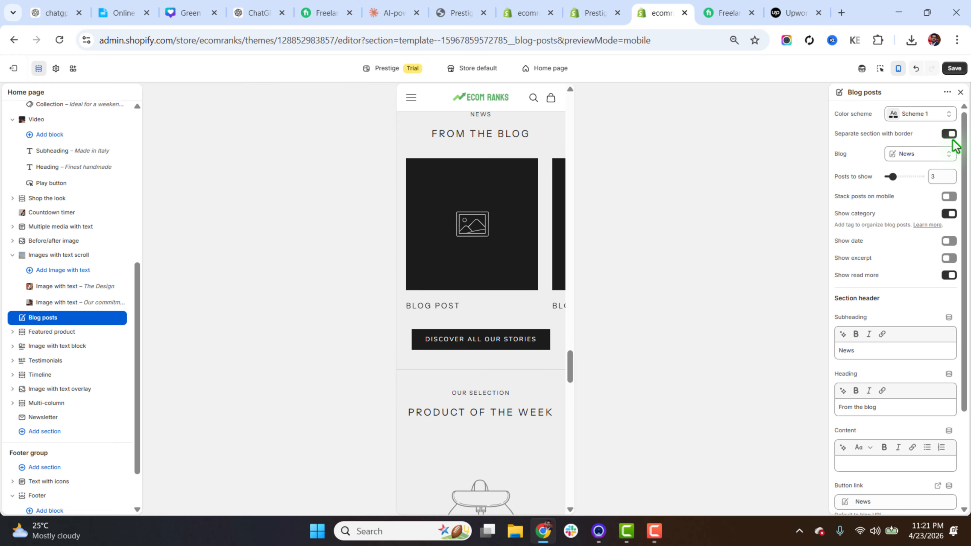
pyautogui.click(898, 68)
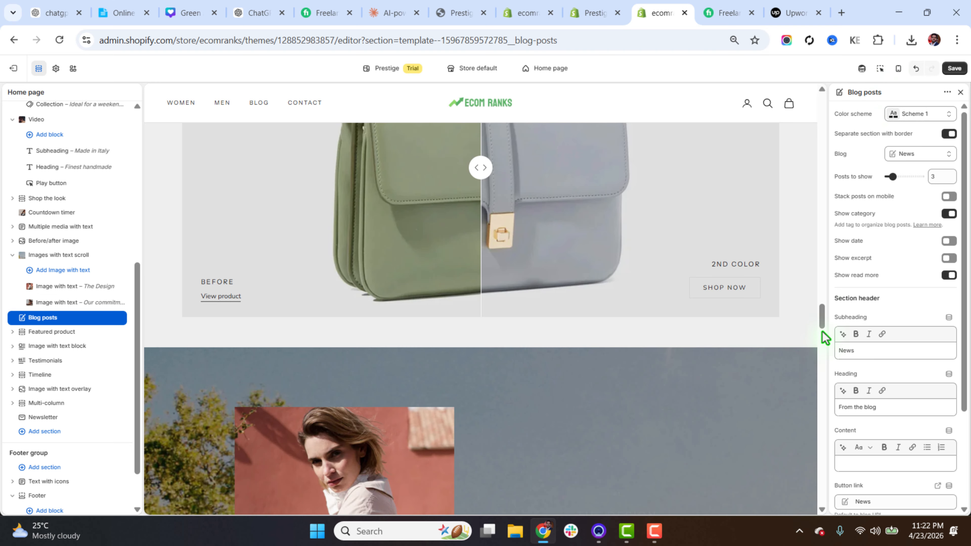
pyautogui.moveTo(822, 331); pyautogui.dragTo(820, 380)
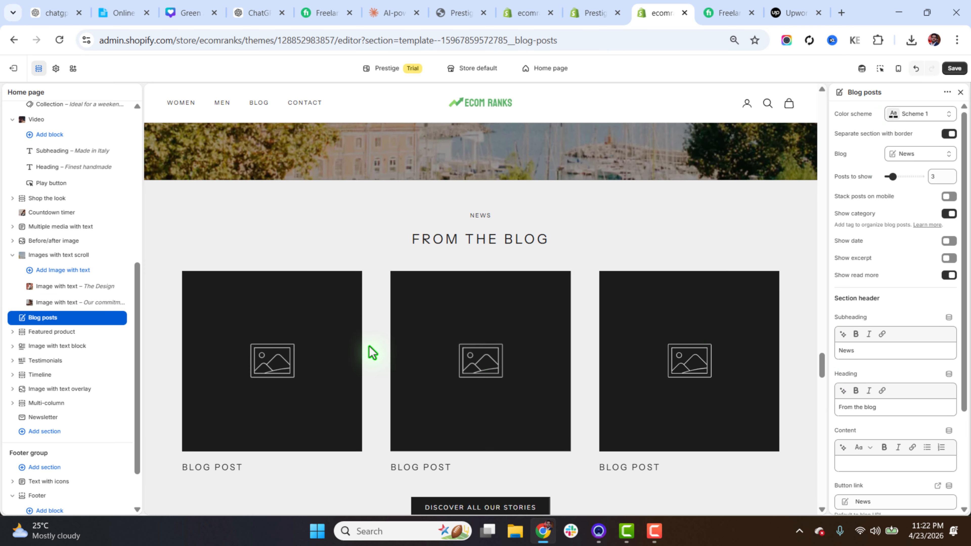
# Step: Review the Blog posts section's subheading, heading, button link and button text against the desktop preview
pyautogui.moveTo(966, 228); pyautogui.dragTo(967, 269)
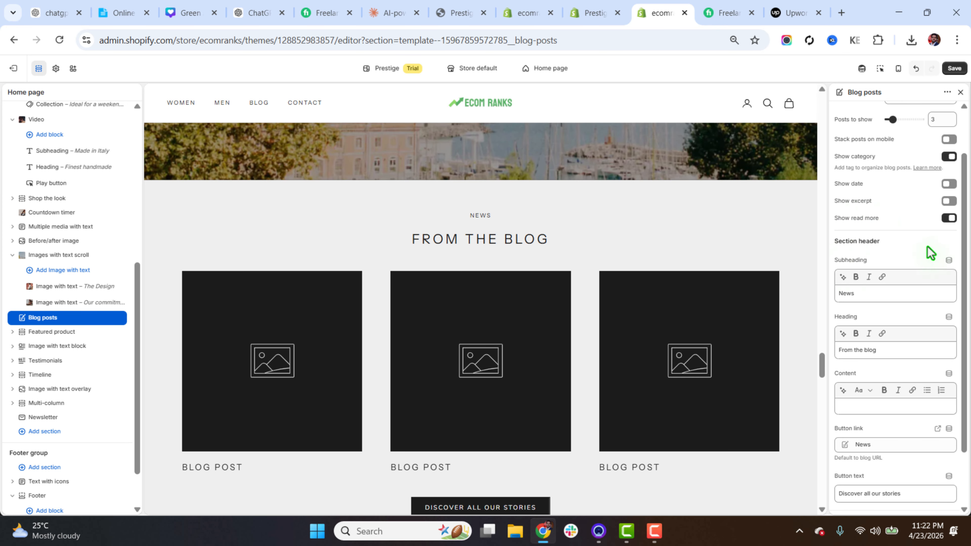
pyautogui.scroll(-2, 887, 153)
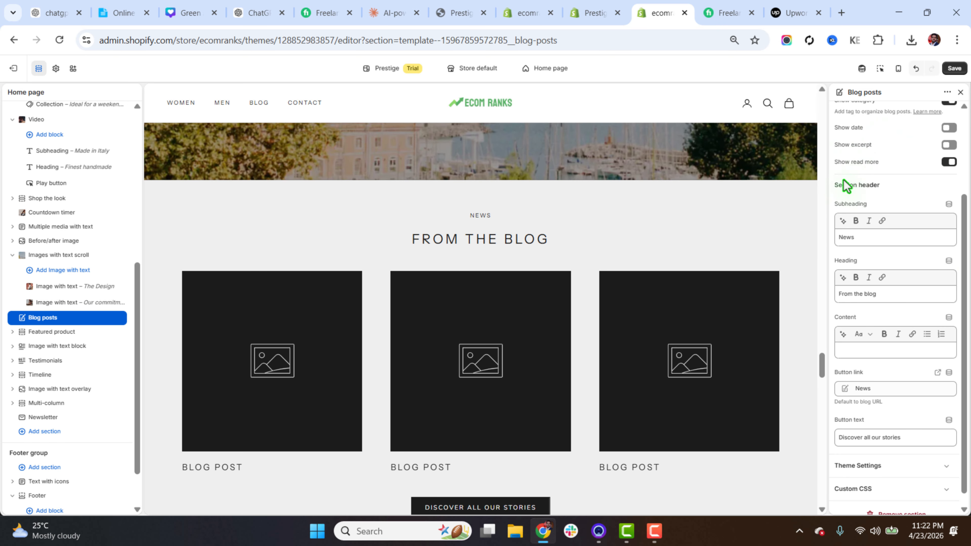
pyautogui.moveTo(820, 371); pyautogui.dragTo(823, 375)
pyautogui.click(848, 240)
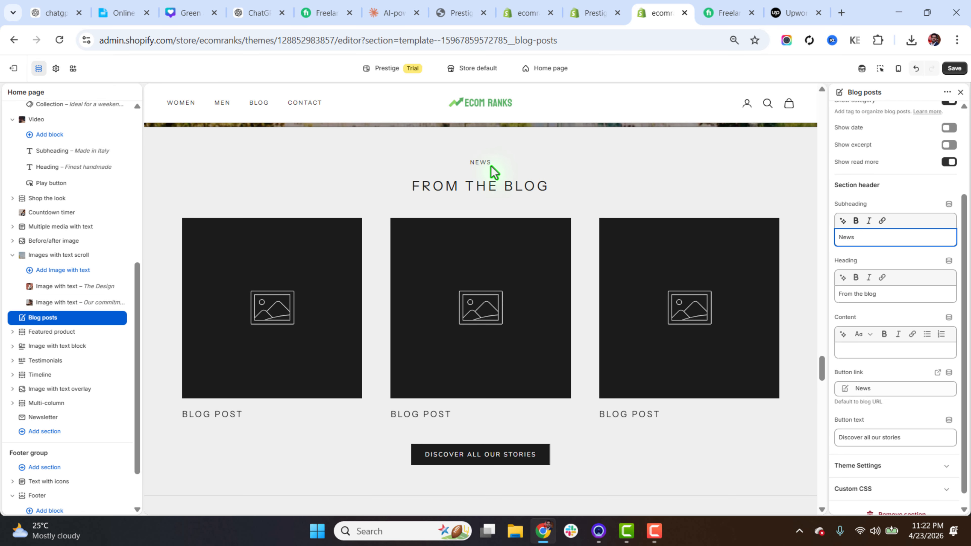
pyautogui.moveTo(459, 188); pyautogui.dragTo(513, 186)
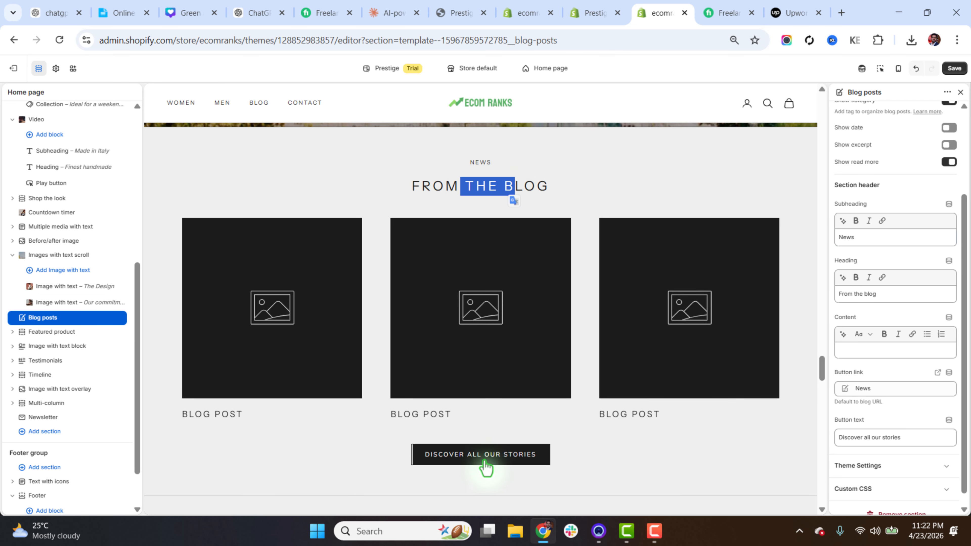
pyautogui.scroll(-1, 927, 425)
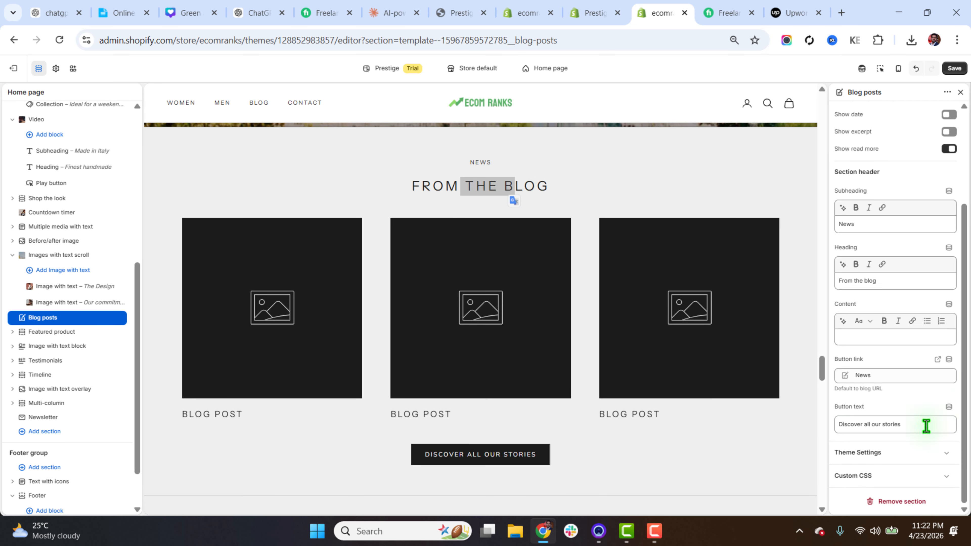
pyautogui.click(775, 433)
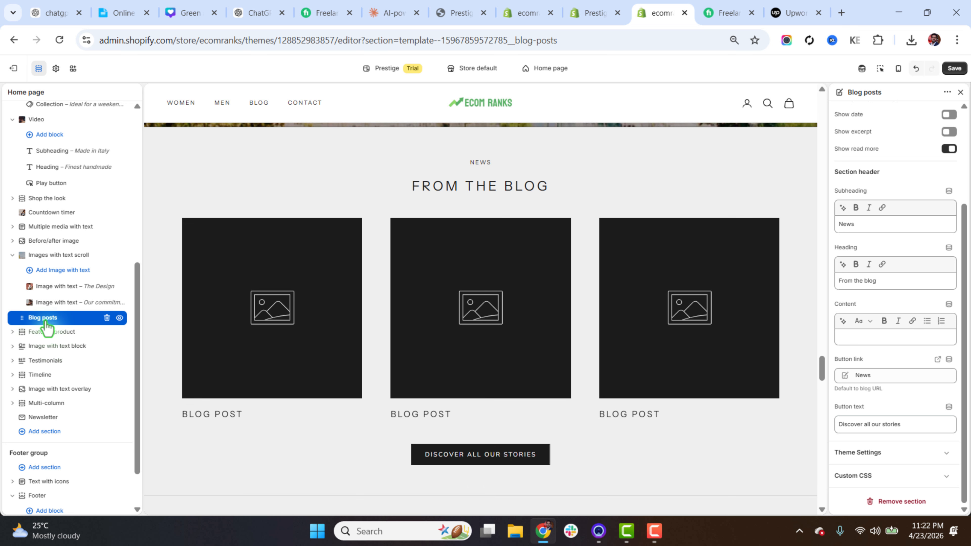
# Step: Collapse the Images with text scroll section, search "bag" for the Featured product section and choose Le Compact Weekender Black Pebbled Leather
pyautogui.click(12, 255)
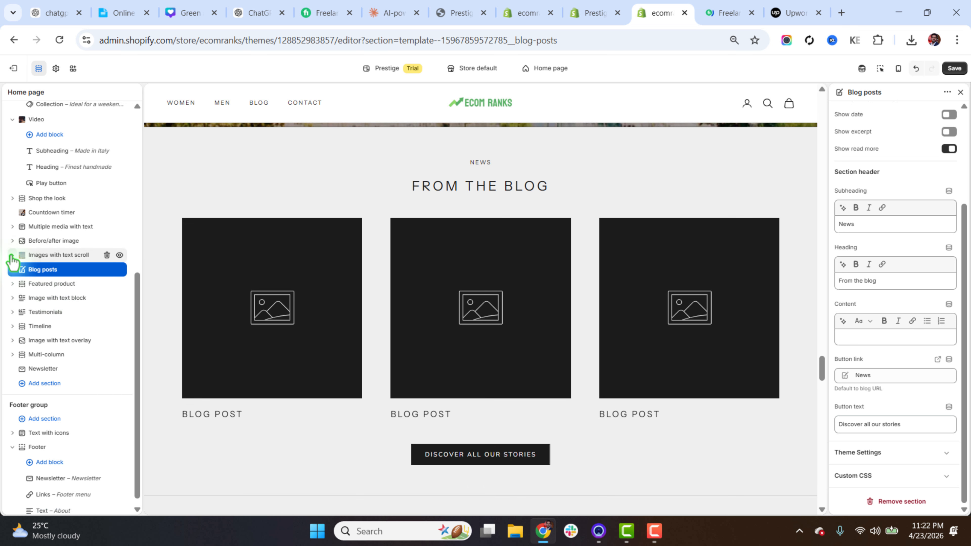
pyautogui.click(48, 285)
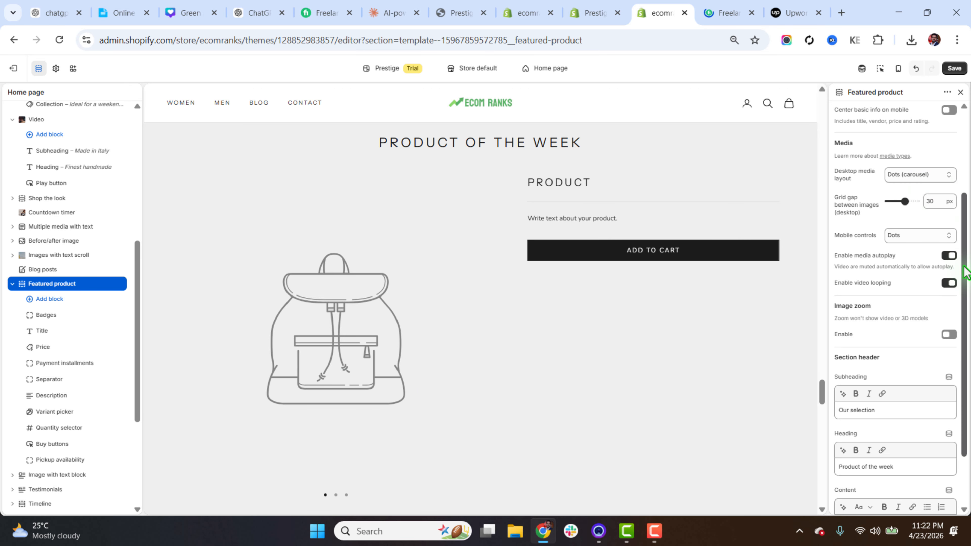
pyautogui.scroll(-1, 967, 304)
pyautogui.scroll(4, 967, 304)
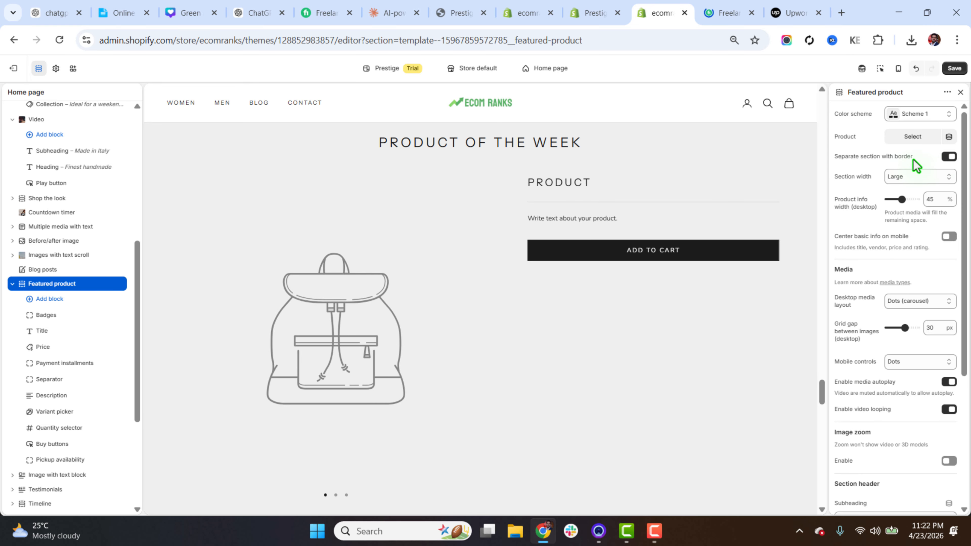
pyautogui.click(912, 138)
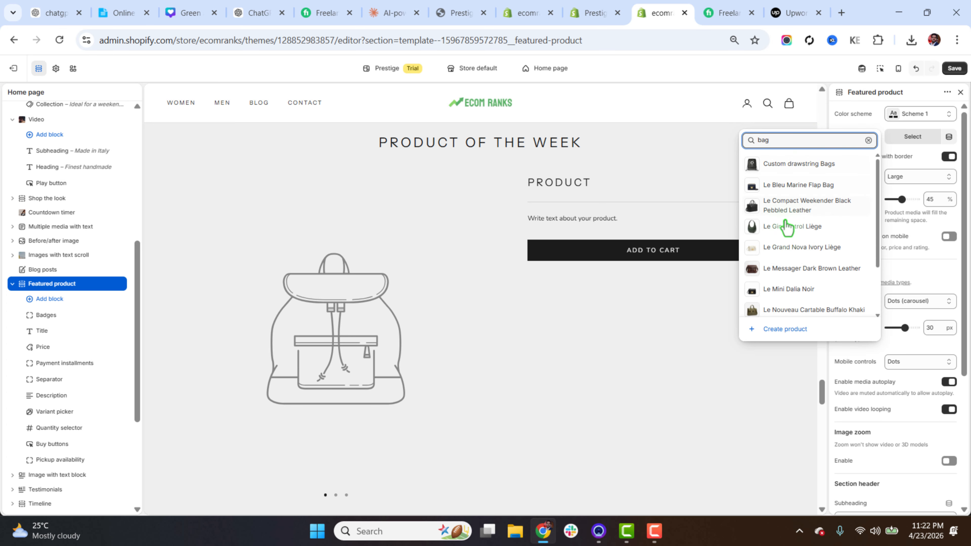
pyautogui.click(785, 216)
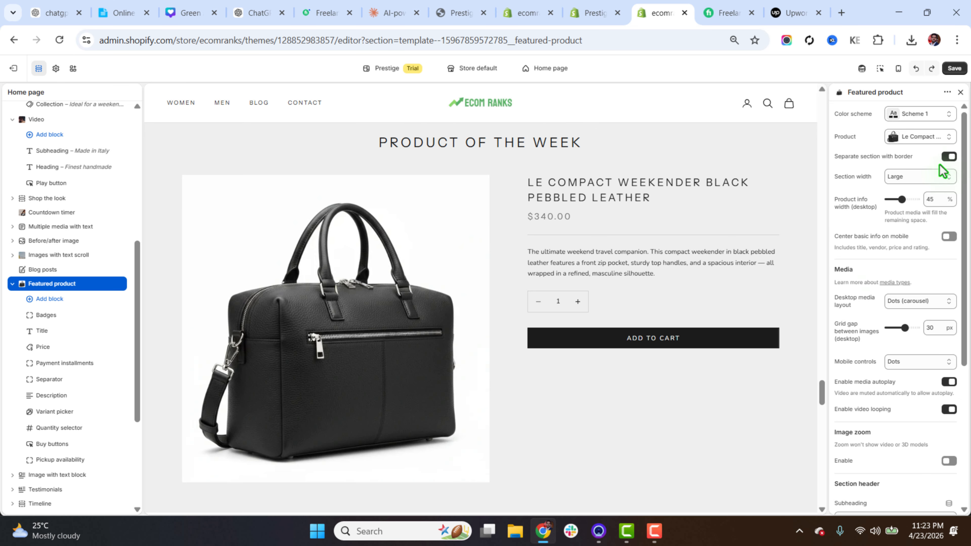
# Step: Set the Featured product section's width to Full width and its desktop product info width to 60%
pyautogui.click(897, 177)
pyautogui.click(906, 223)
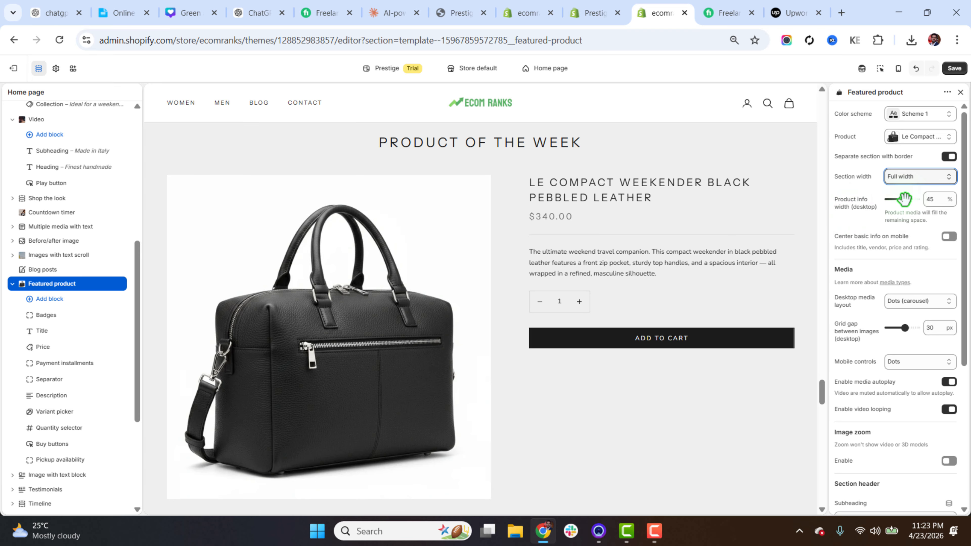
pyautogui.moveTo(902, 199); pyautogui.dragTo(916, 200)
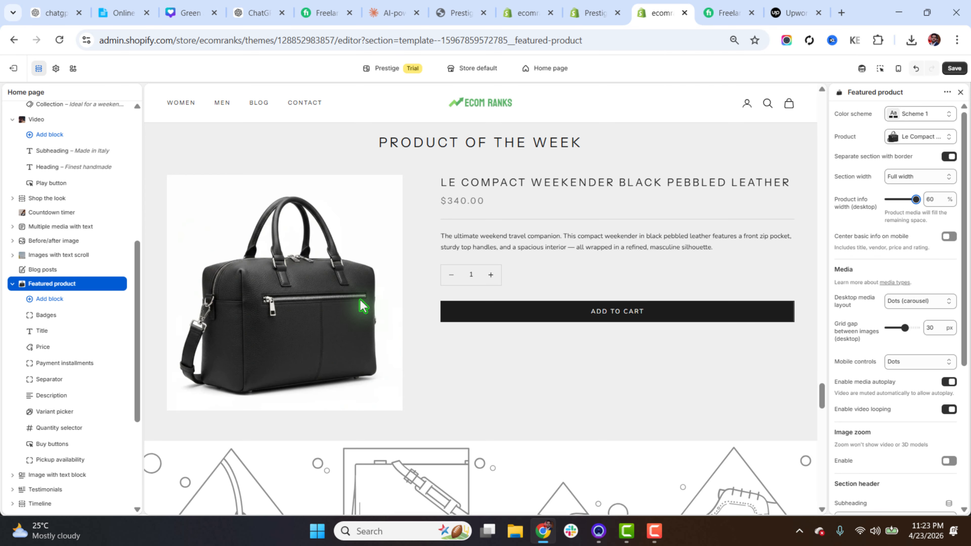
# Step: Undo the last product info width change in the Featured product section and show its media settings
pyautogui.click(915, 68)
pyautogui.moveTo(966, 244); pyautogui.dragTo(969, 318)
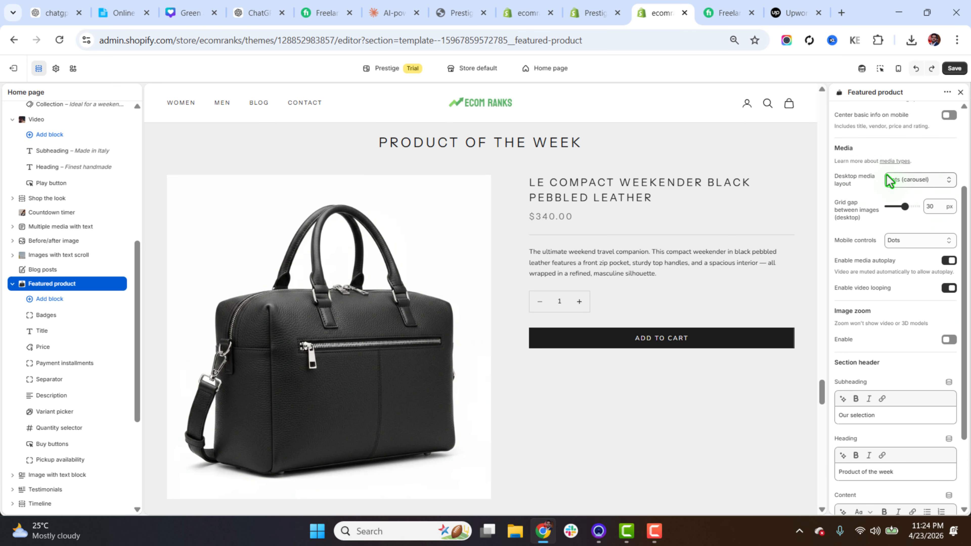
pyautogui.scroll(-1, 819, 396)
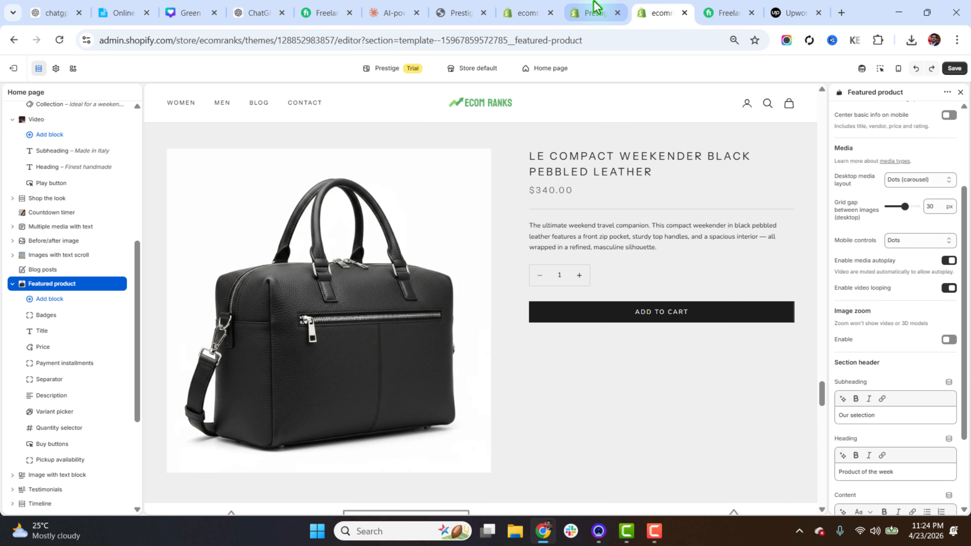
# Step: Compare the section with the featured product in the Prestige theme store demo, then return to the theme editor
pyautogui.click(593, 13)
pyautogui.scroll(-10, 797, 394)
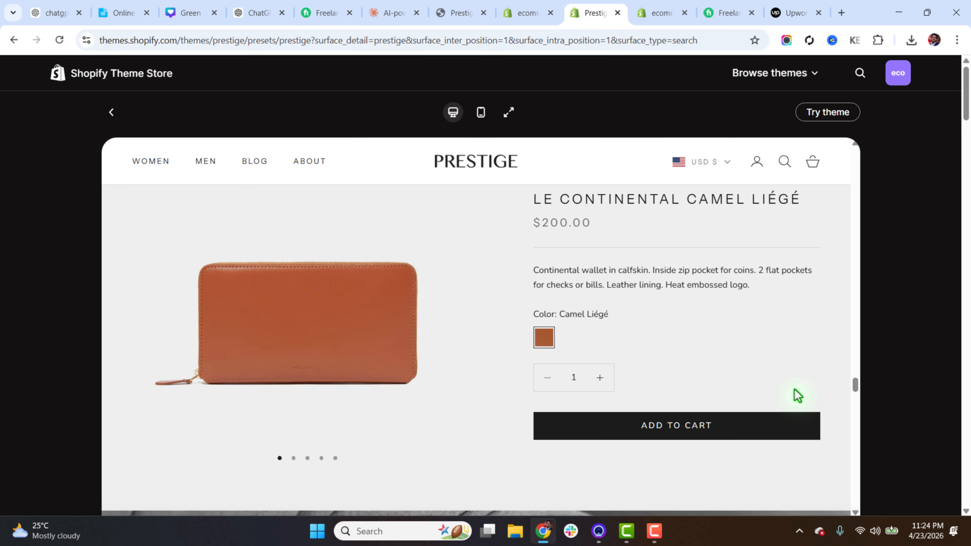
pyautogui.scroll(-3, 438, 419)
pyautogui.scroll(3, 433, 420)
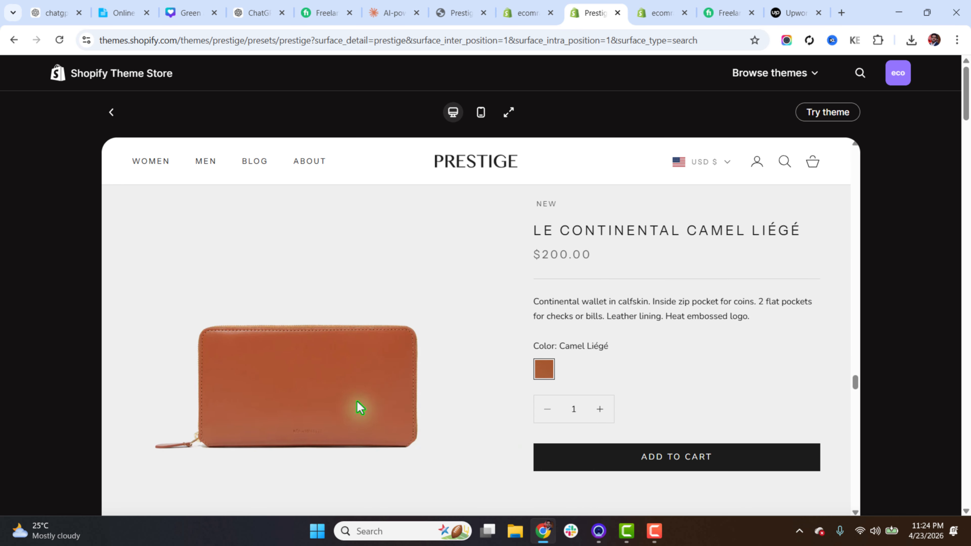
pyautogui.click(658, 12)
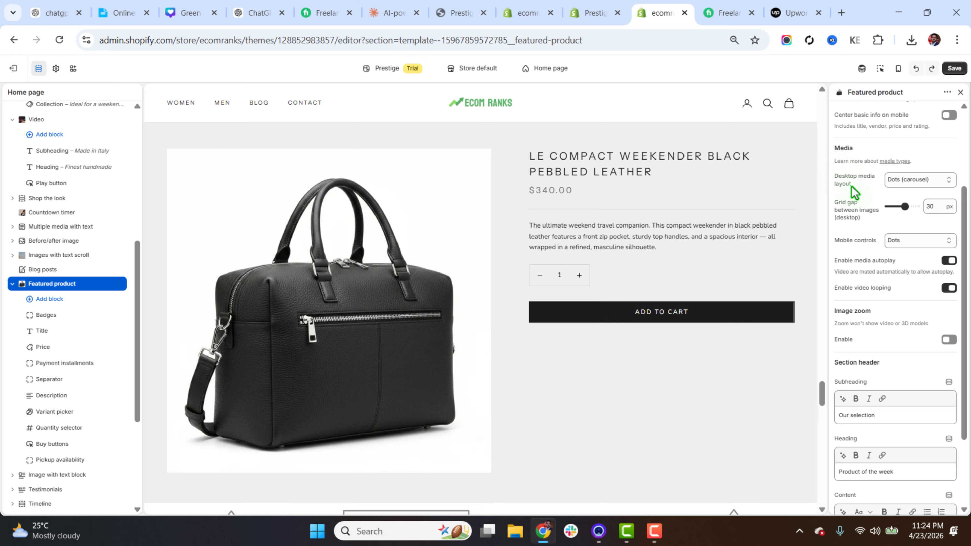
# Step: View the desktop media layout options and go through the demo product's carousel images for comparison, then return to the editor
pyautogui.click(918, 181)
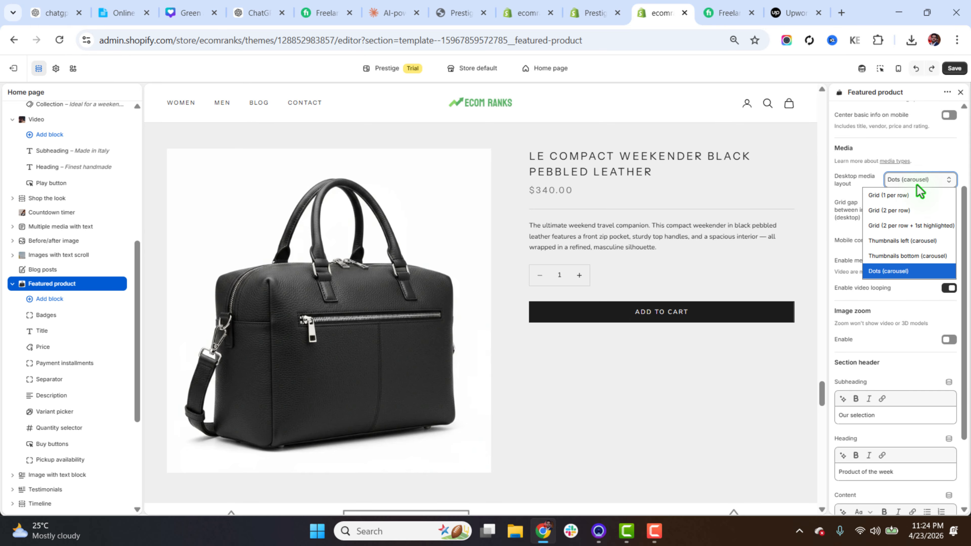
pyautogui.click(599, 13)
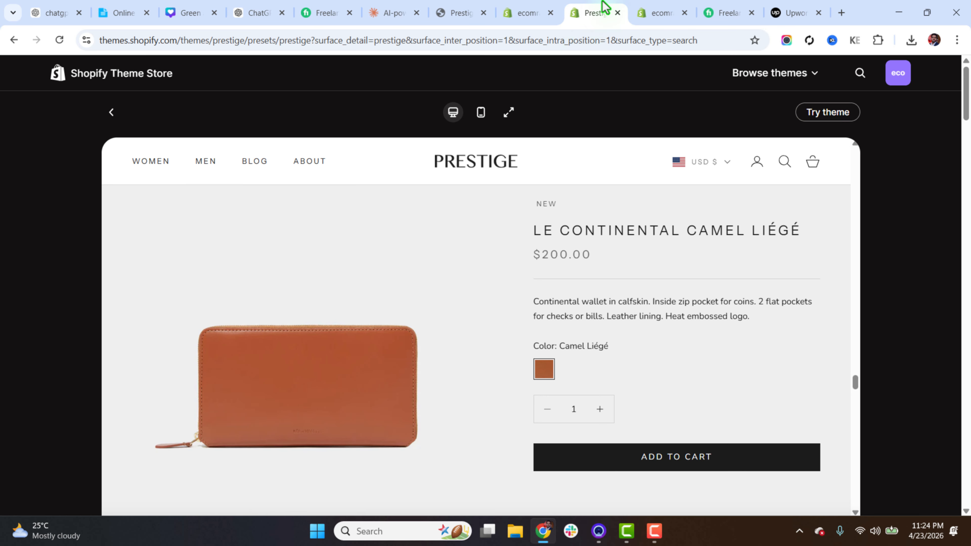
pyautogui.click(295, 458)
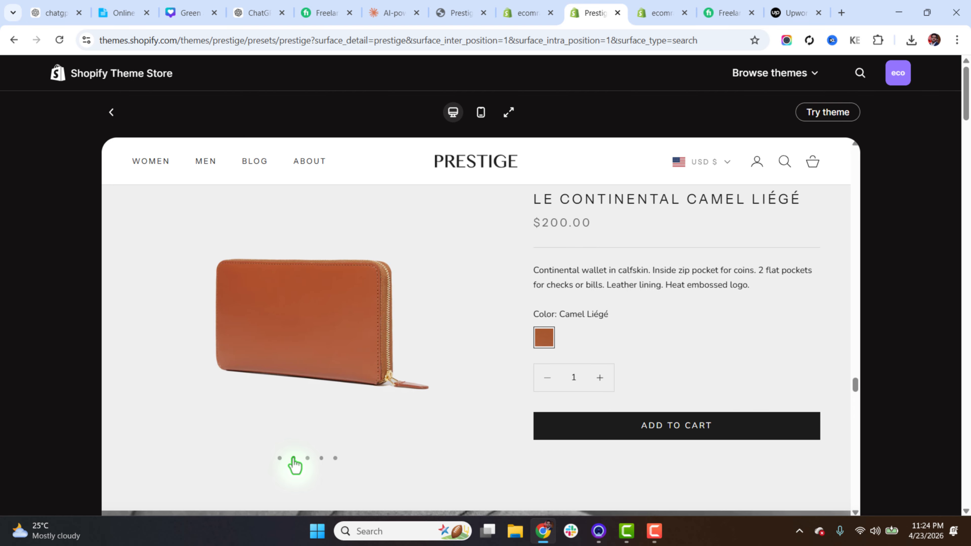
pyautogui.click(308, 458)
pyautogui.click(321, 459)
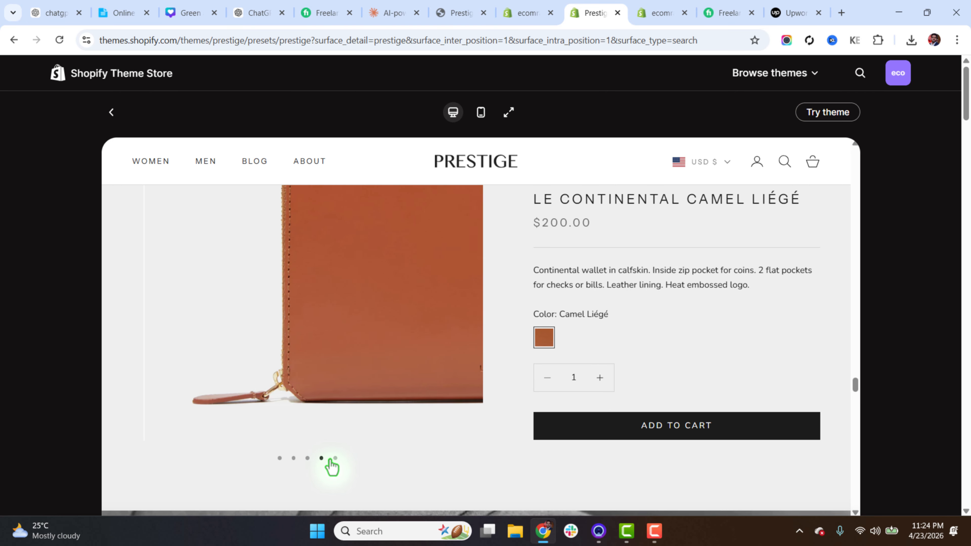
pyautogui.click(336, 458)
pyautogui.click(642, 13)
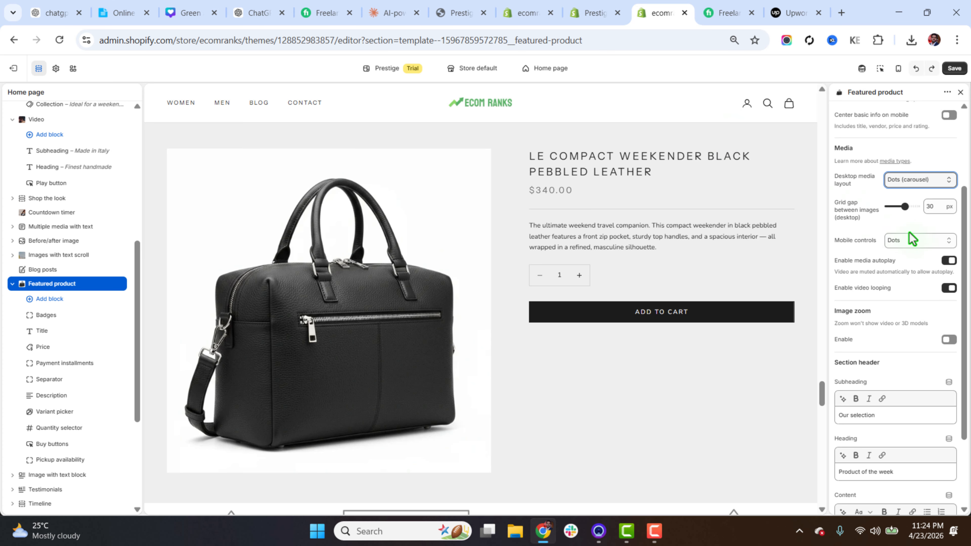
# Step: Set the Featured product's desktop media layout to Thumbnails bottom (carousel) and go back through the demo's carousel images for comparison
pyautogui.click(920, 182)
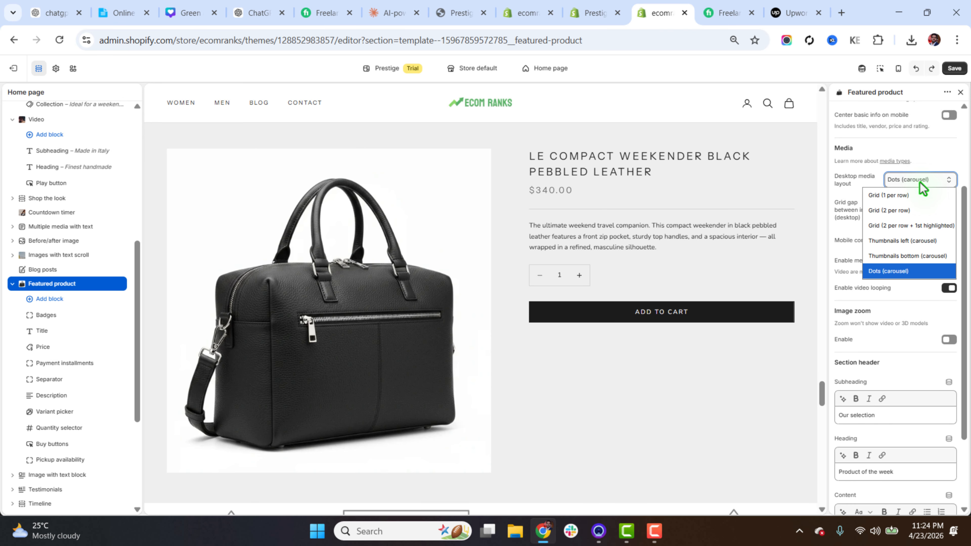
pyautogui.click(917, 256)
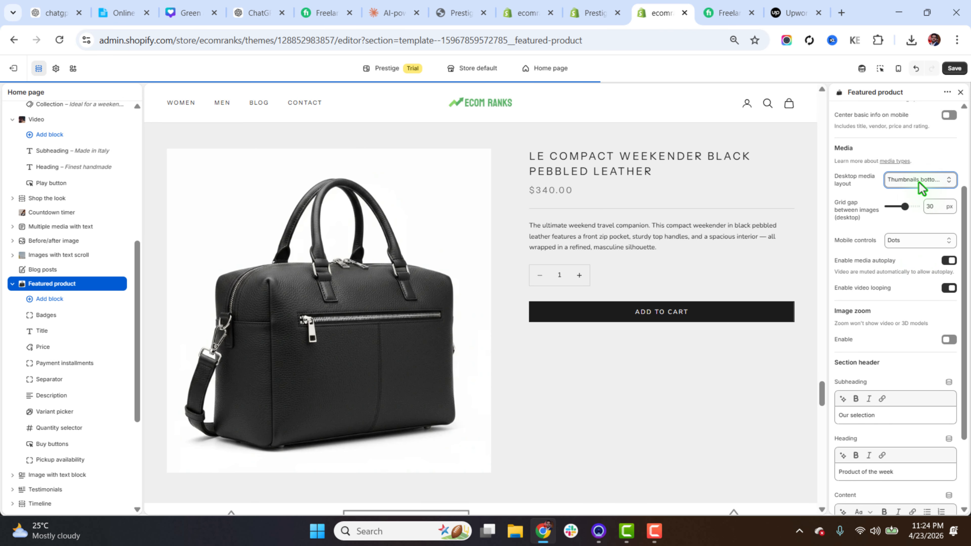
pyautogui.click(592, 13)
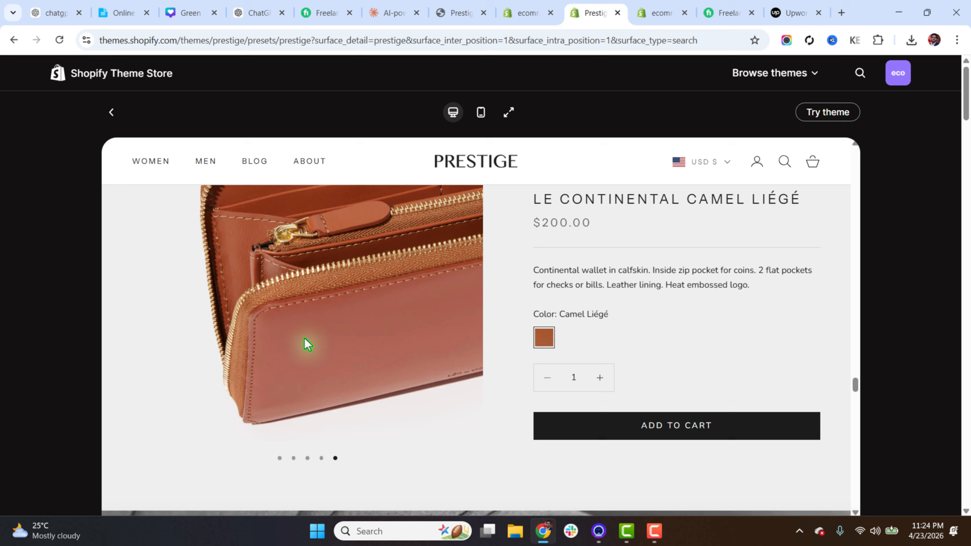
pyautogui.click(320, 459)
pyautogui.click(307, 459)
pyautogui.click(294, 459)
pyautogui.click(279, 459)
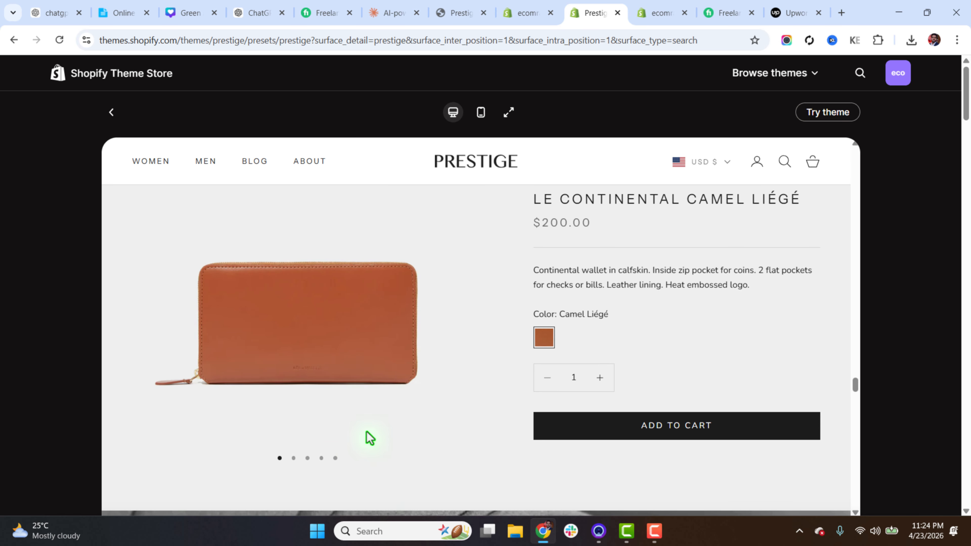
pyautogui.click(657, 13)
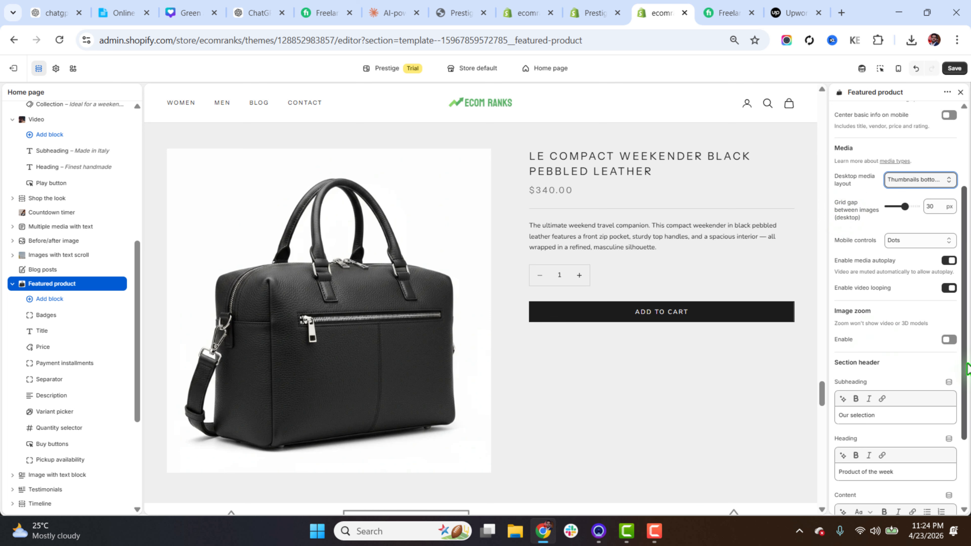
# Step: Review the Featured product section's subheading and heading fields against the text in the preview
pyautogui.scroll(-3, 917, 179)
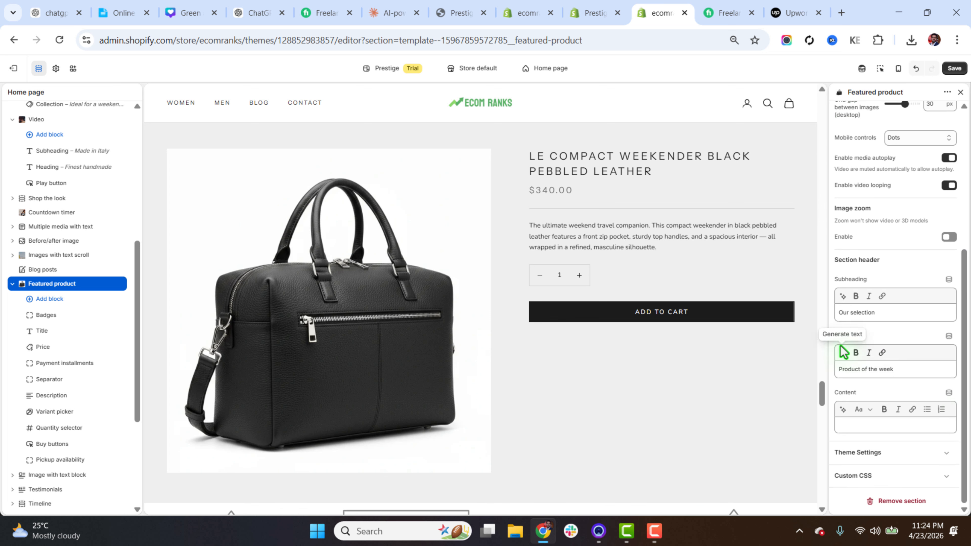
pyautogui.click(893, 314)
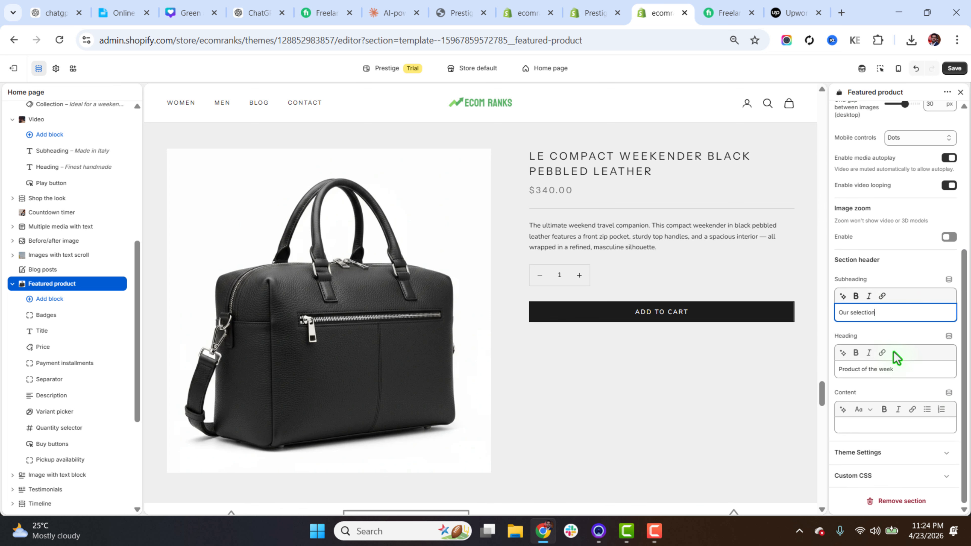
pyautogui.click(896, 372)
pyautogui.moveTo(435, 225); pyautogui.dragTo(706, 294)
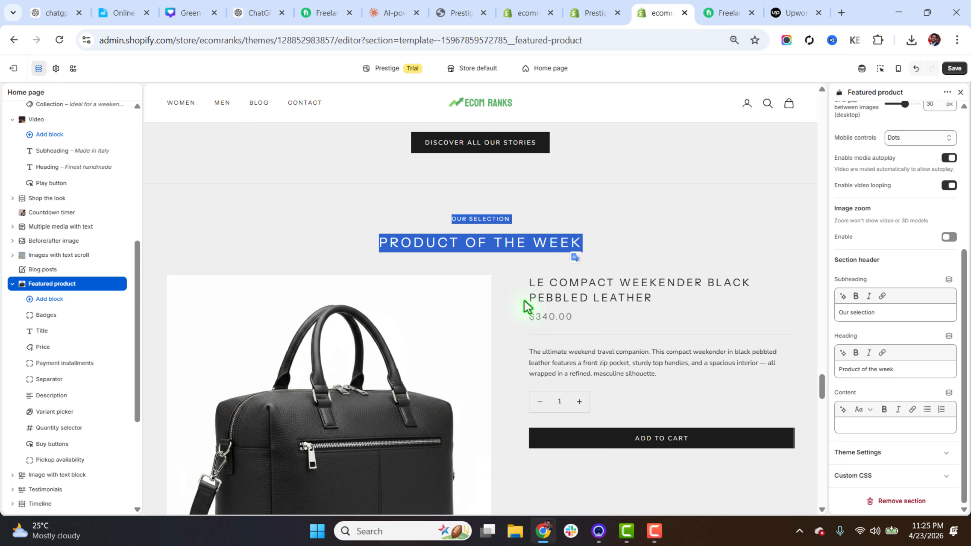
pyautogui.click(96, 284)
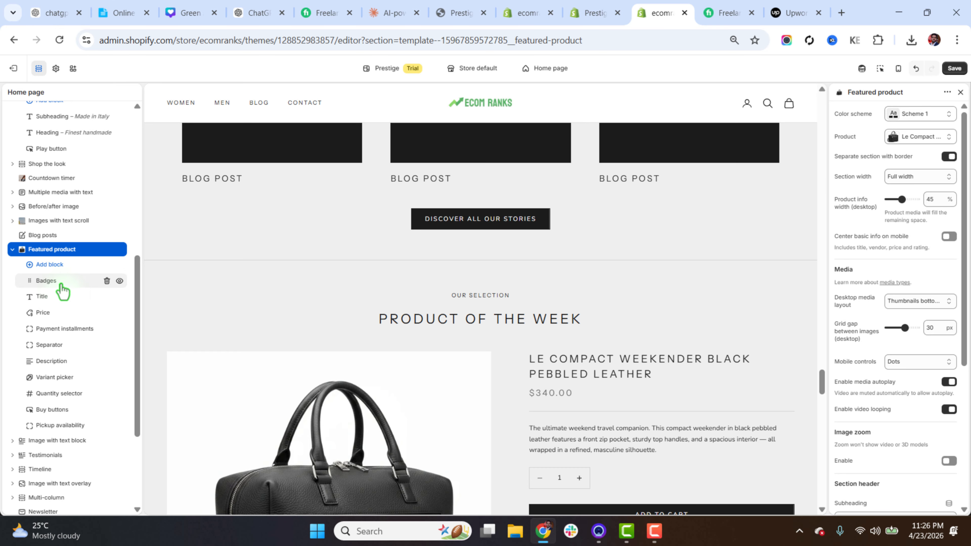
# Step: Collapse the Featured product section and give the Image with text block section the landscape picture with trees and a mountain
pyautogui.click(12, 249)
pyautogui.click(46, 291)
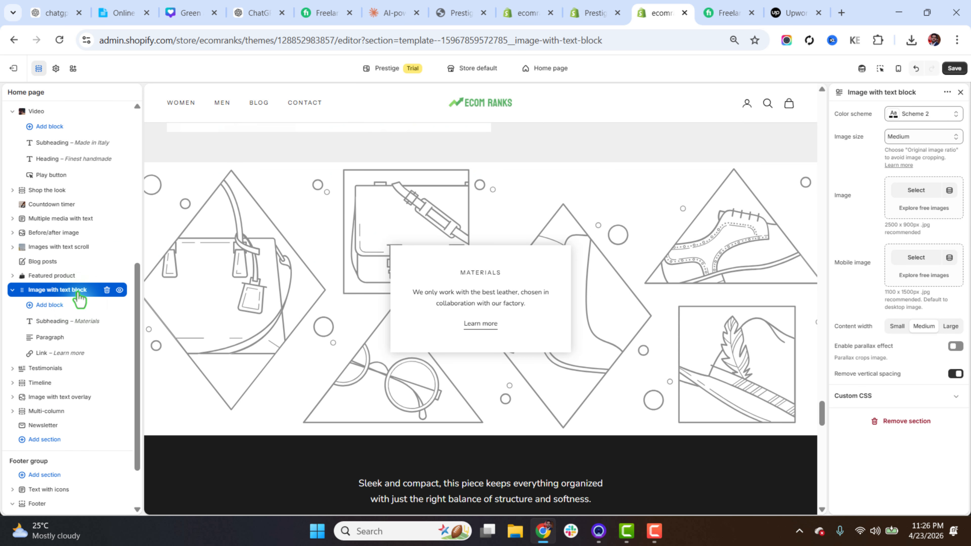
pyautogui.click(917, 190)
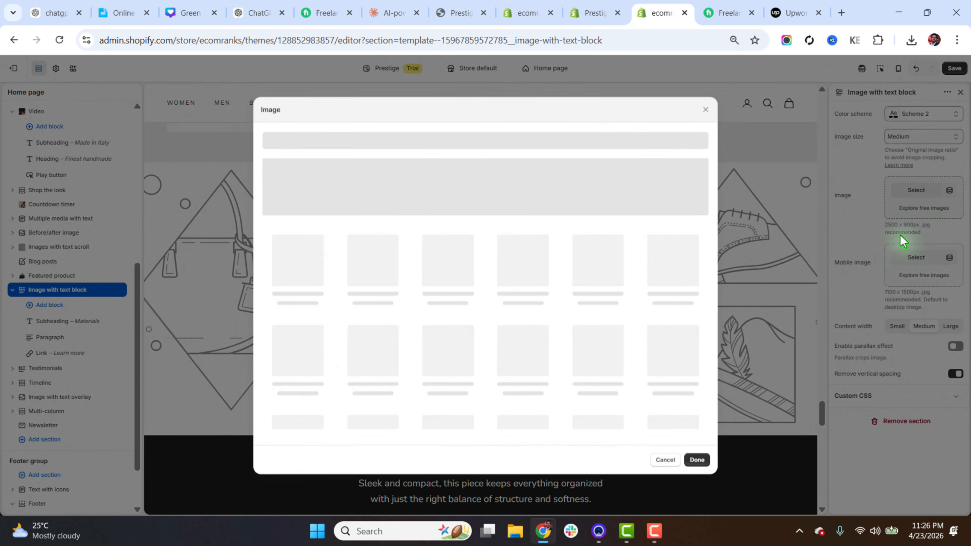
pyautogui.click(448, 279)
pyautogui.click(696, 456)
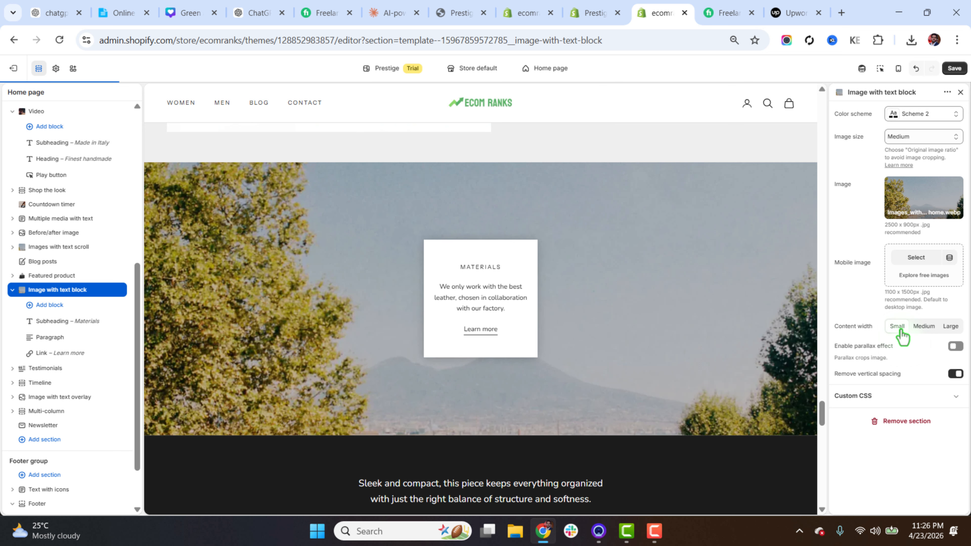
# Step: Set the Image with text block's content width to Medium, enable its parallax effect and check the preview
pyautogui.click(927, 332)
pyautogui.click(955, 348)
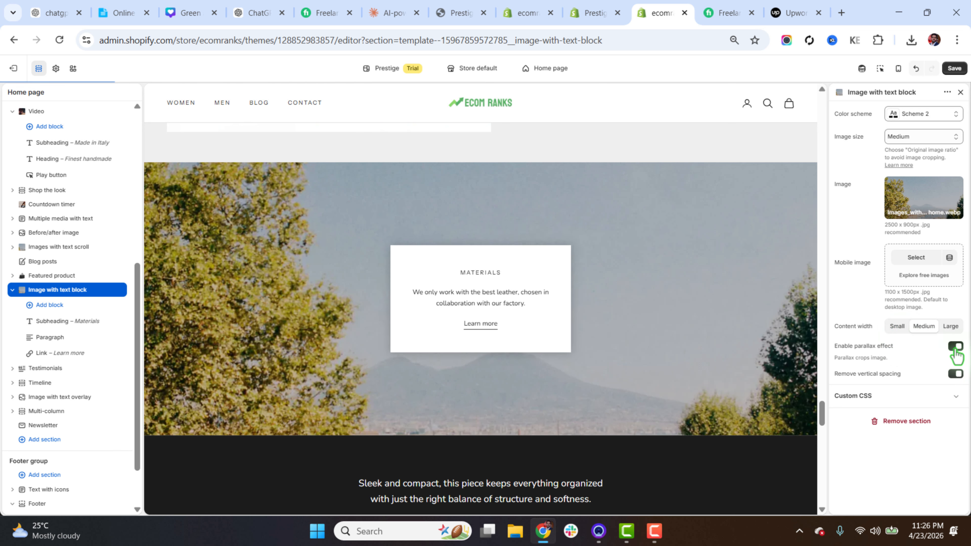
pyautogui.moveTo(823, 418)
pyautogui.mouseDown()
pyautogui.moveTo(823, 399)
pyautogui.moveTo(822, 428)
pyautogui.mouseUp()
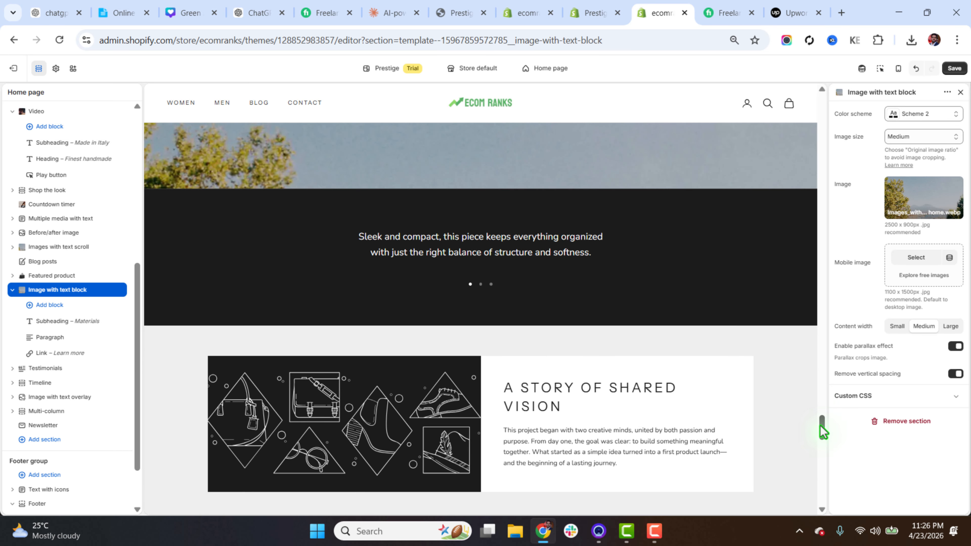
# Step: Check the blocks inside the Image with text block section, then open the Testimonials section's settings
pyautogui.click(13, 290)
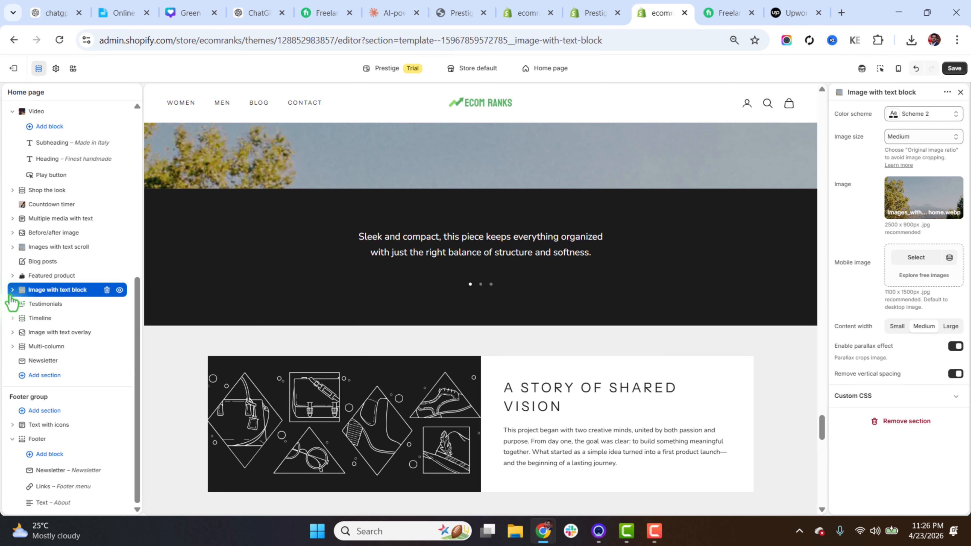
pyautogui.click(13, 290)
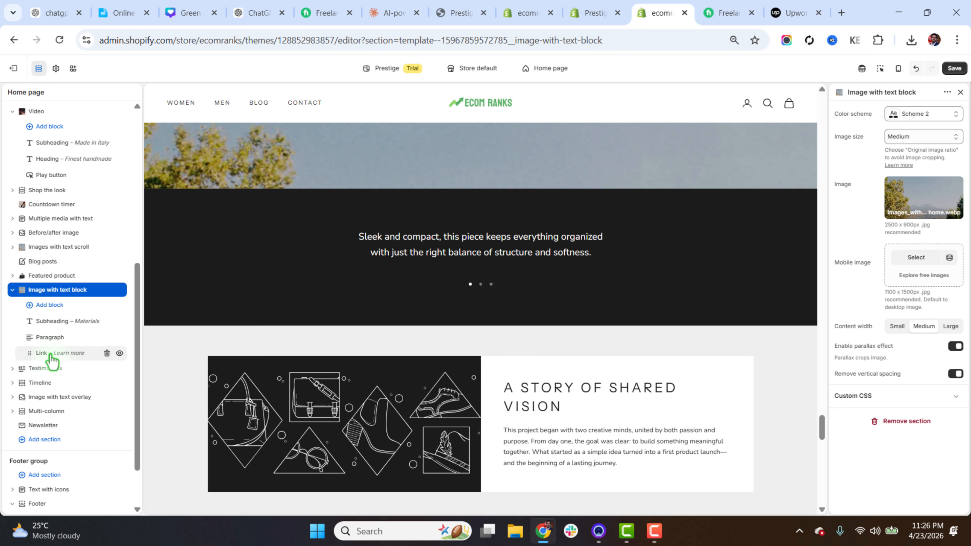
pyautogui.moveTo(139, 330); pyautogui.dragTo(139, 364)
pyautogui.click(38, 308)
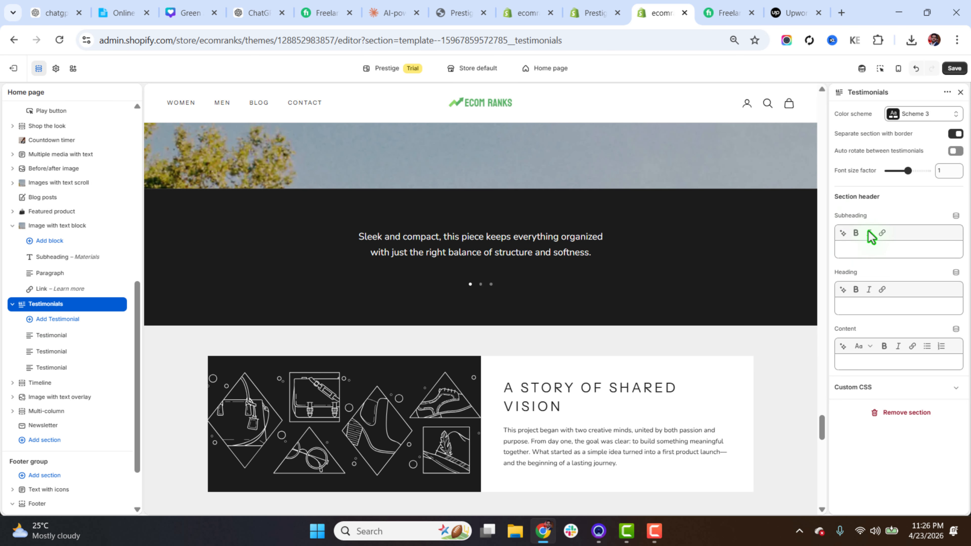
# Step: Set the portrait of the model against the red wall as the first testimonial's avatar
pyautogui.click(49, 336)
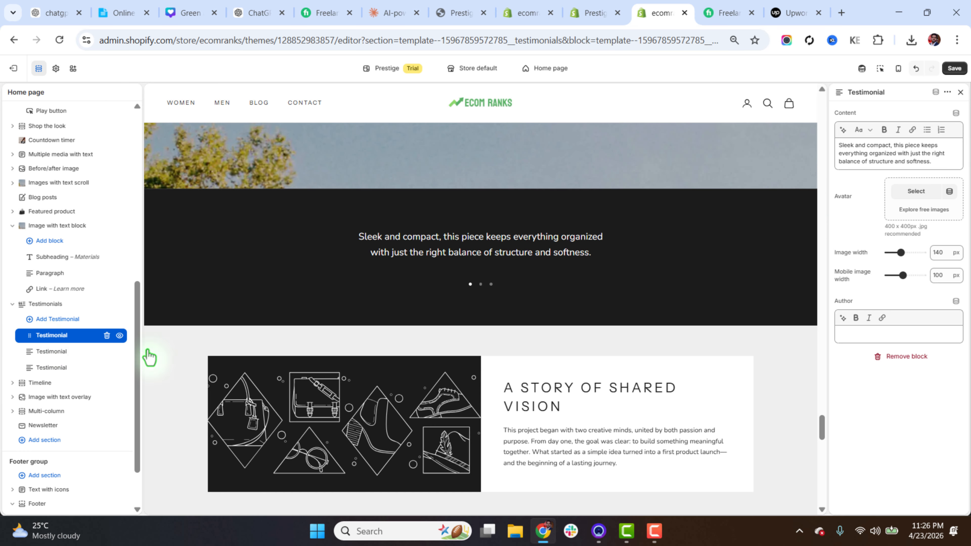
pyautogui.click(895, 156)
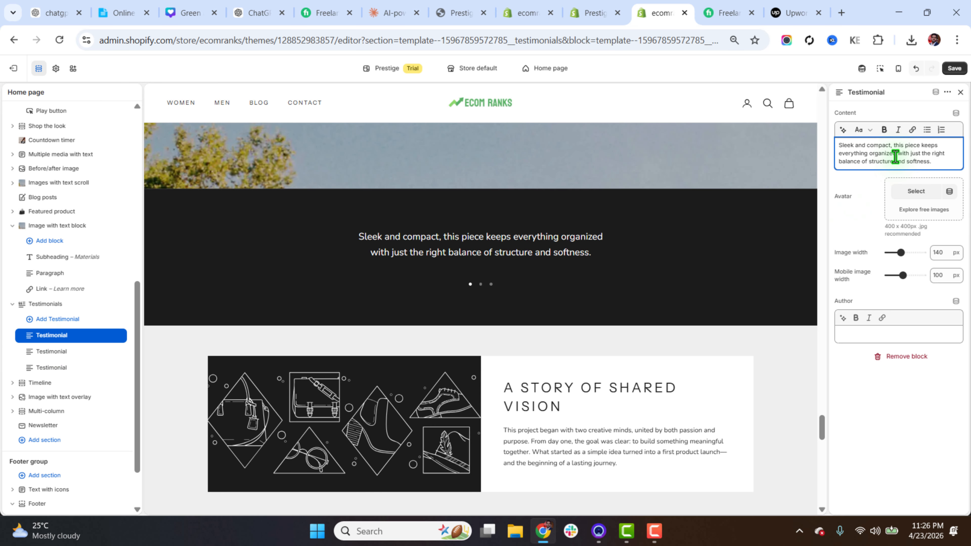
pyautogui.click(920, 200)
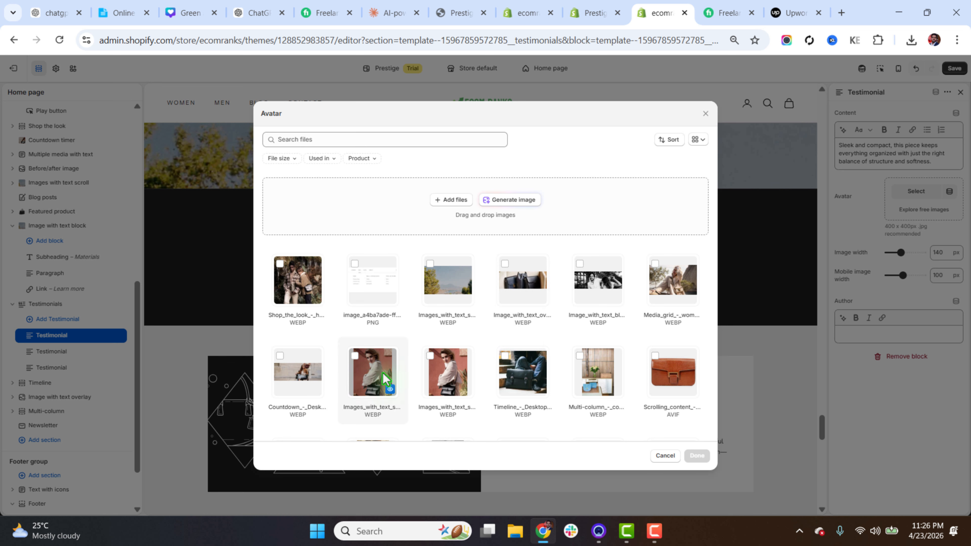
pyautogui.click(369, 379)
pyautogui.click(697, 455)
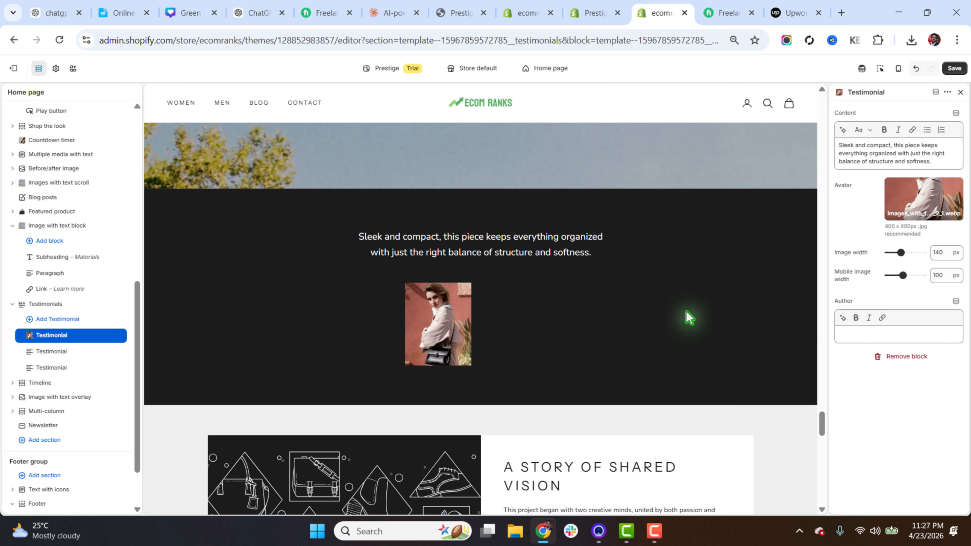
# Step: Remove the second and third testimonials, then duplicate the remaining testimonial twice so all three share its text and avatar
pyautogui.moveTo(934, 163); pyautogui.dragTo(853, 149)
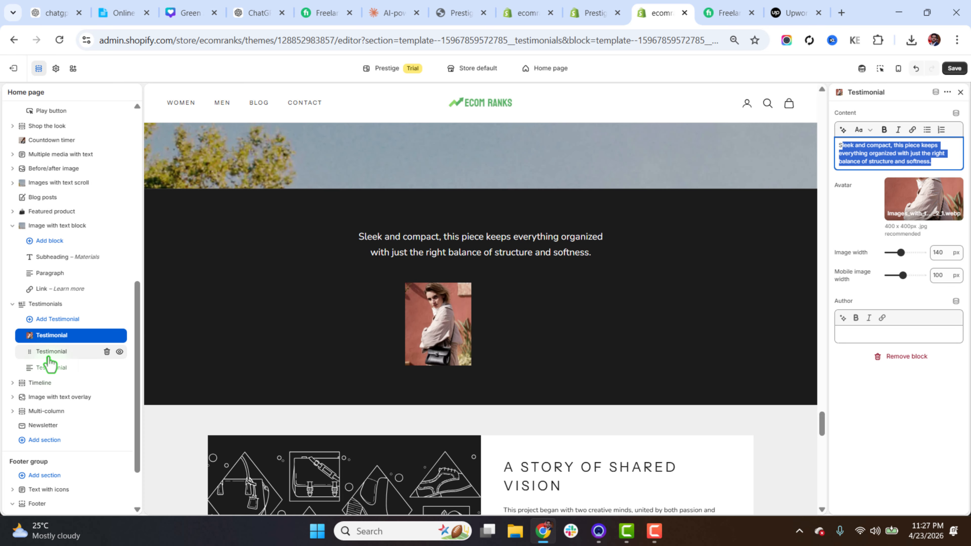
pyautogui.click(107, 352)
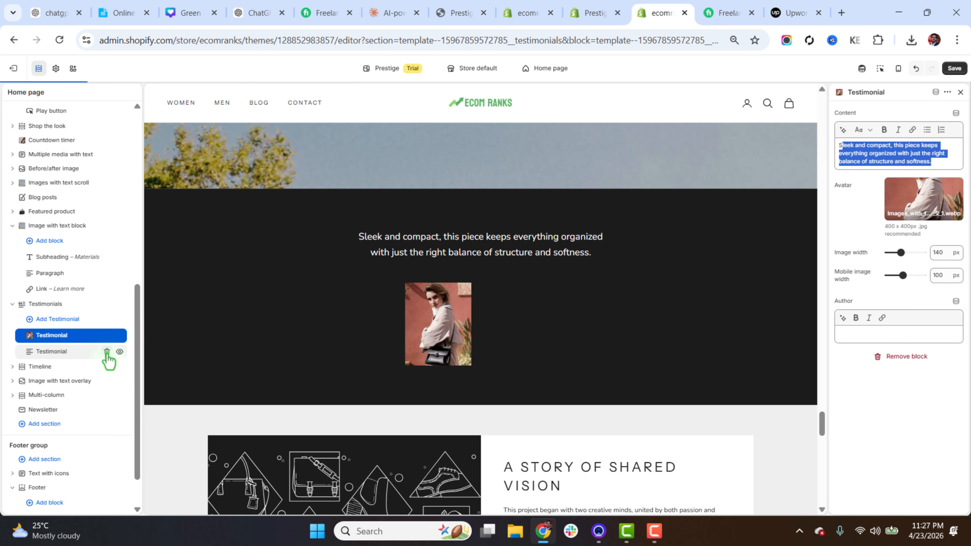
pyautogui.rightClick(70, 336)
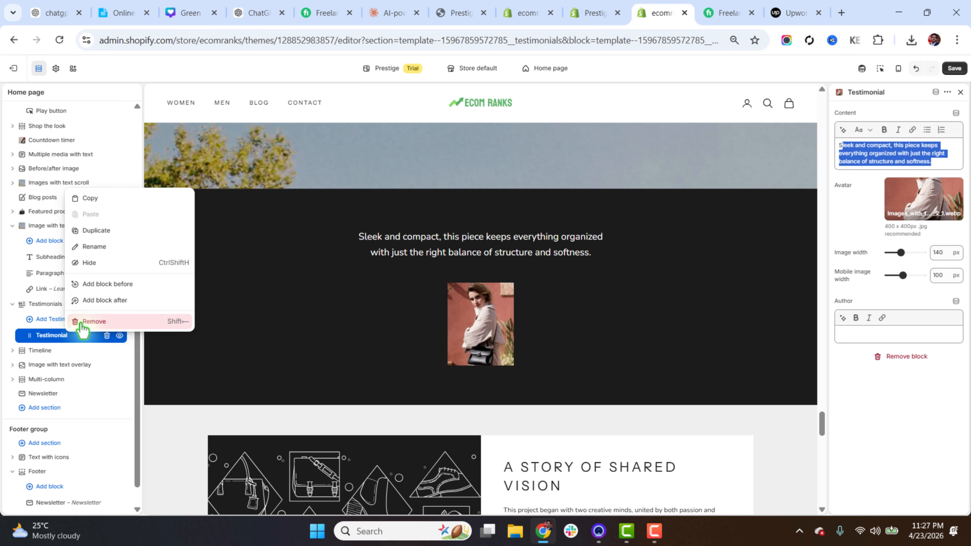
pyautogui.click(97, 232)
pyautogui.rightClick(77, 351)
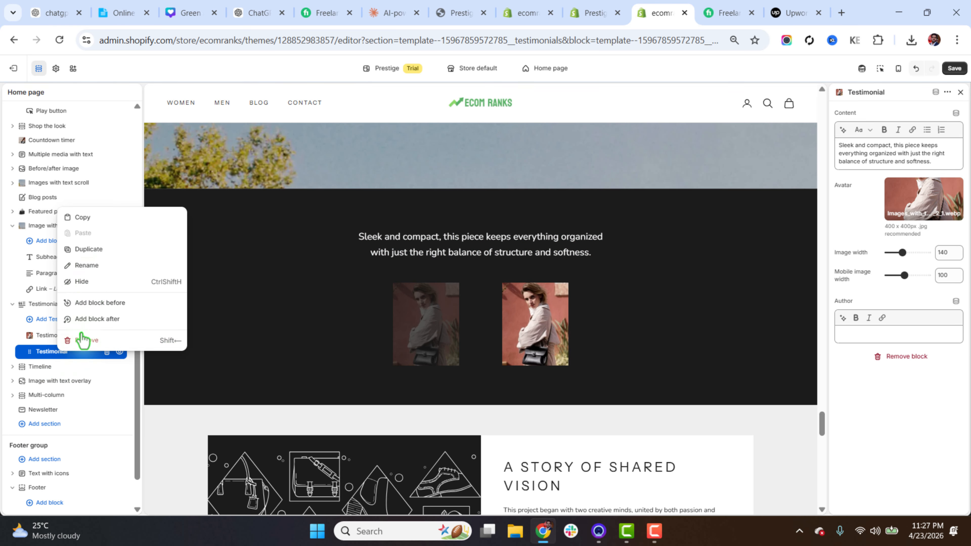
pyautogui.click(88, 249)
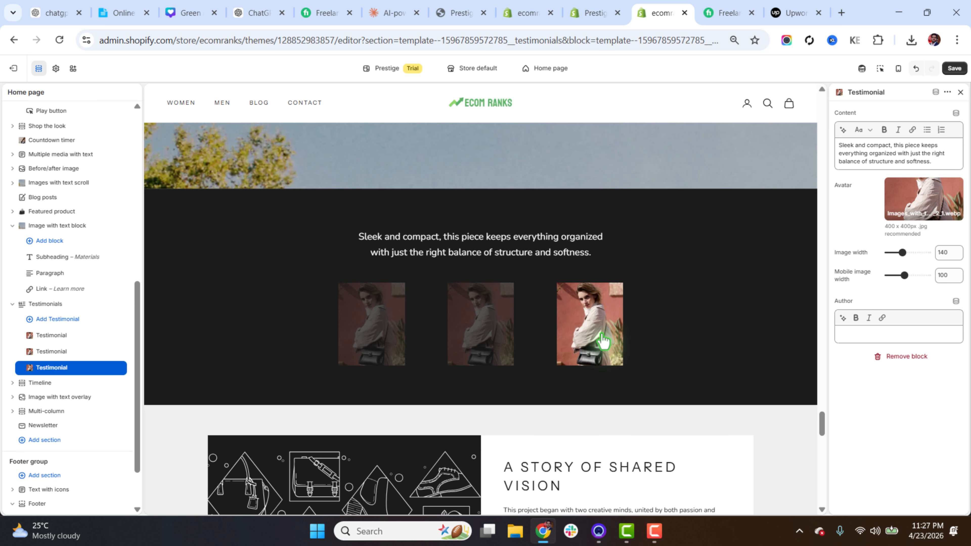
# Step: Collapse the Testimonials section and open the Timeline section's settings
pyautogui.scroll(-5, 645, 369)
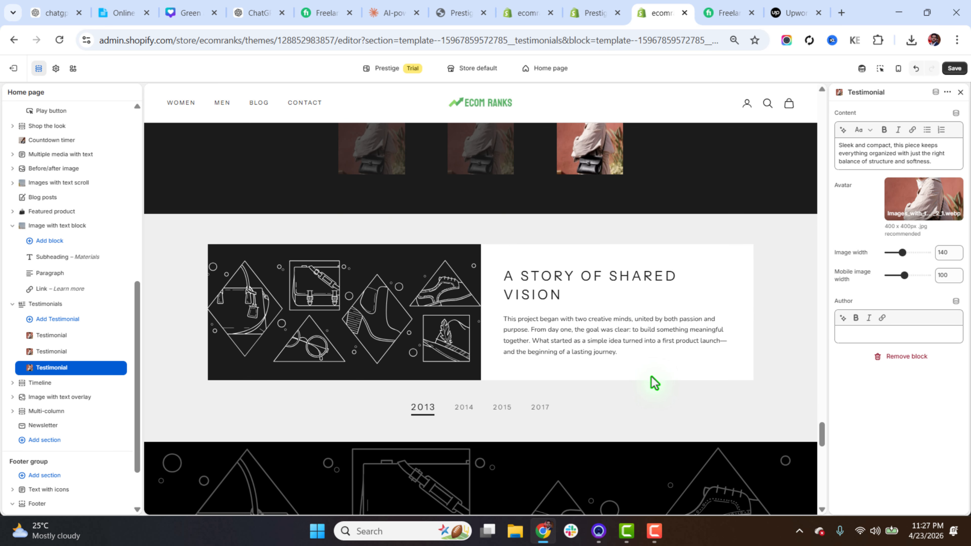
pyautogui.scroll(-2, 651, 376)
pyautogui.click(12, 304)
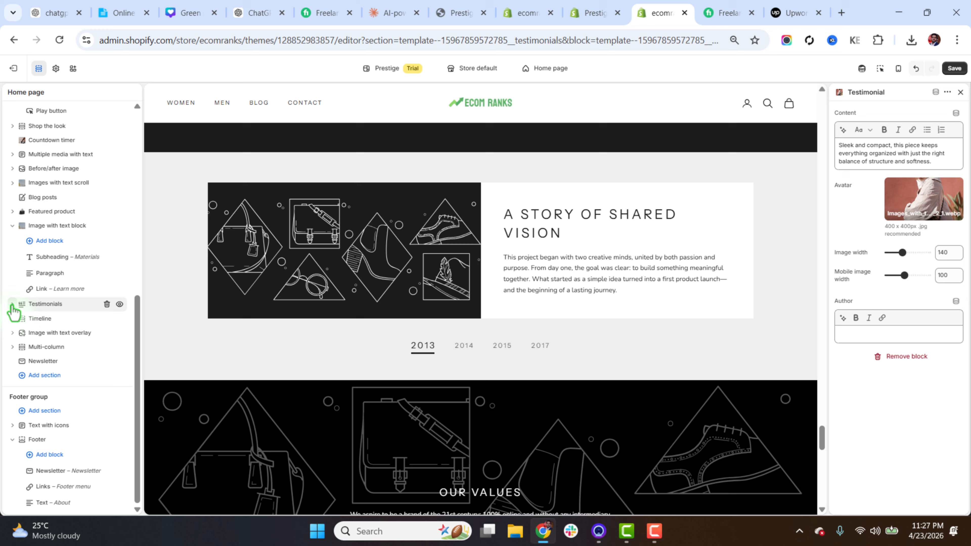
pyautogui.click(40, 320)
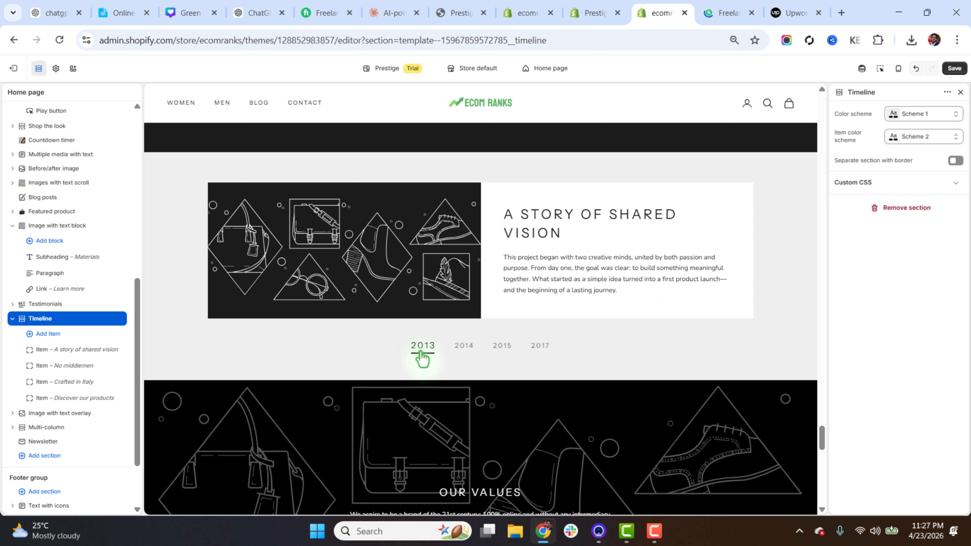
# Step: Examine the image, label, heading, content and button settings of the four Timeline items, from A story of shared vision to Discover our products
pyautogui.click(47, 351)
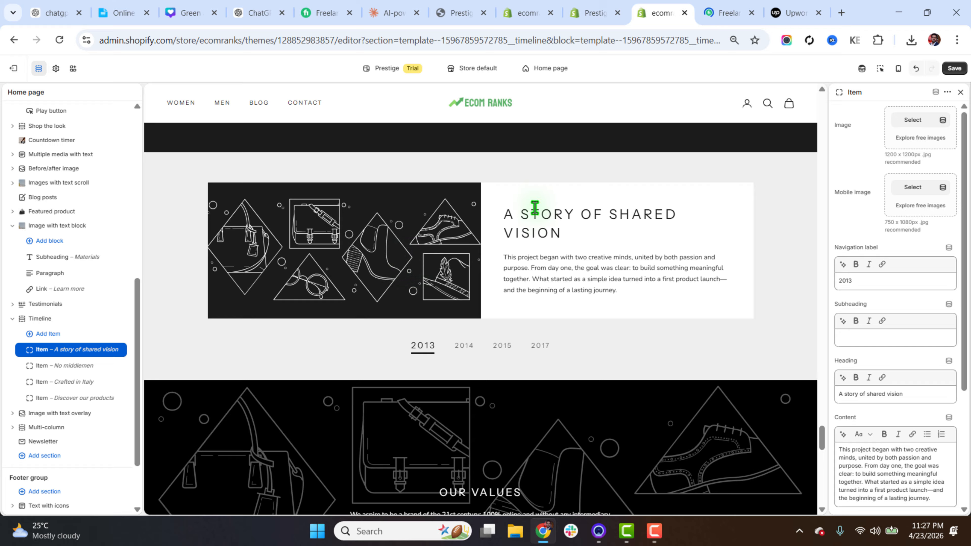
pyautogui.moveTo(505, 214); pyautogui.dragTo(597, 216)
pyautogui.moveTo(560, 279); pyautogui.dragTo(616, 287)
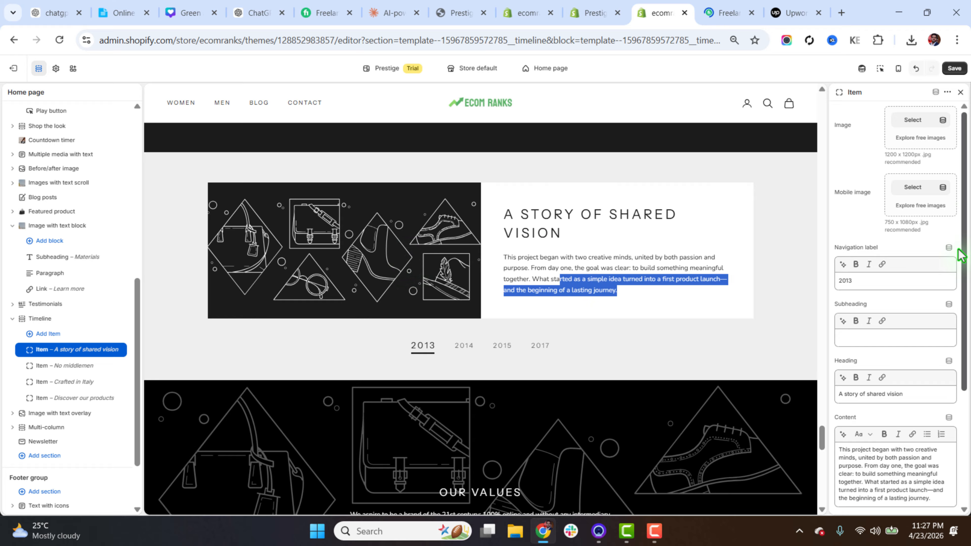
pyautogui.scroll(-5, 888, 387)
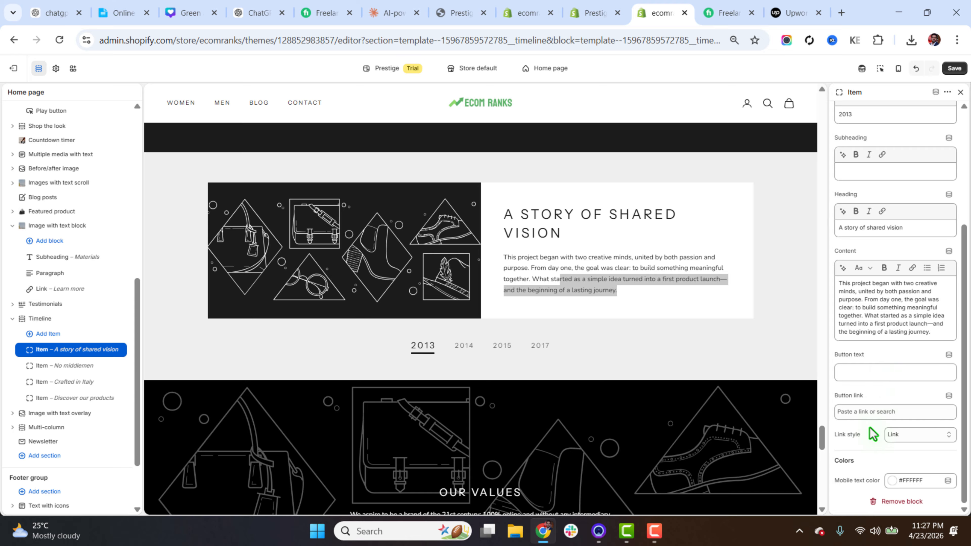
pyautogui.click(45, 367)
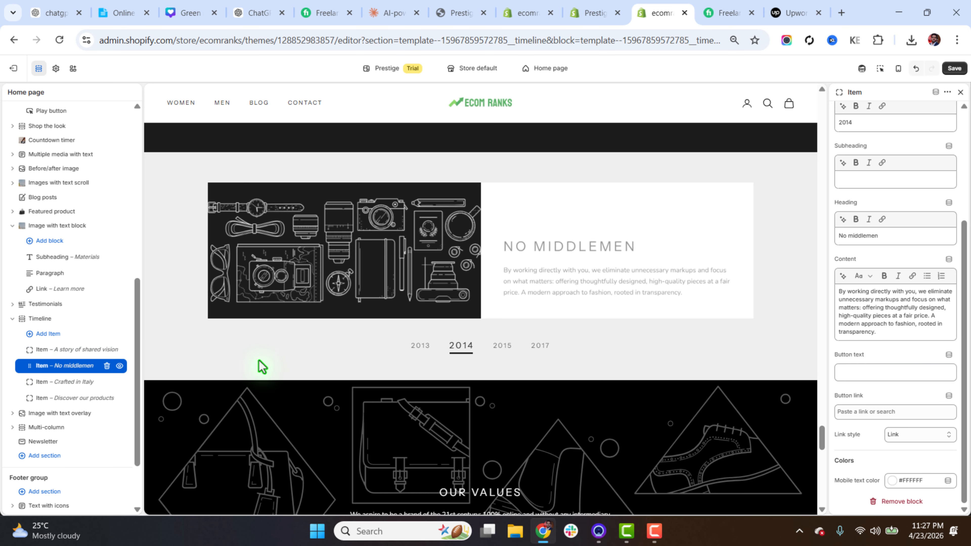
pyautogui.click(46, 382)
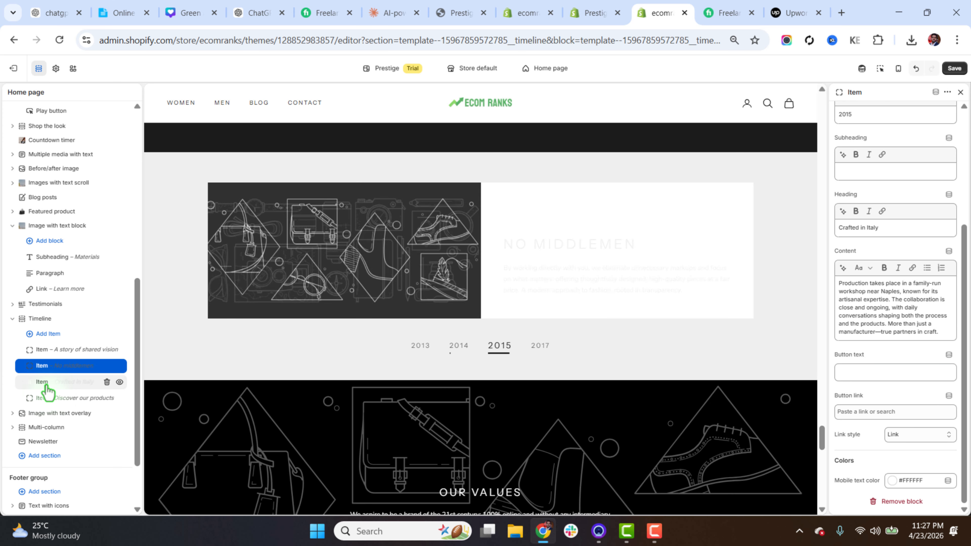
pyautogui.click(62, 400)
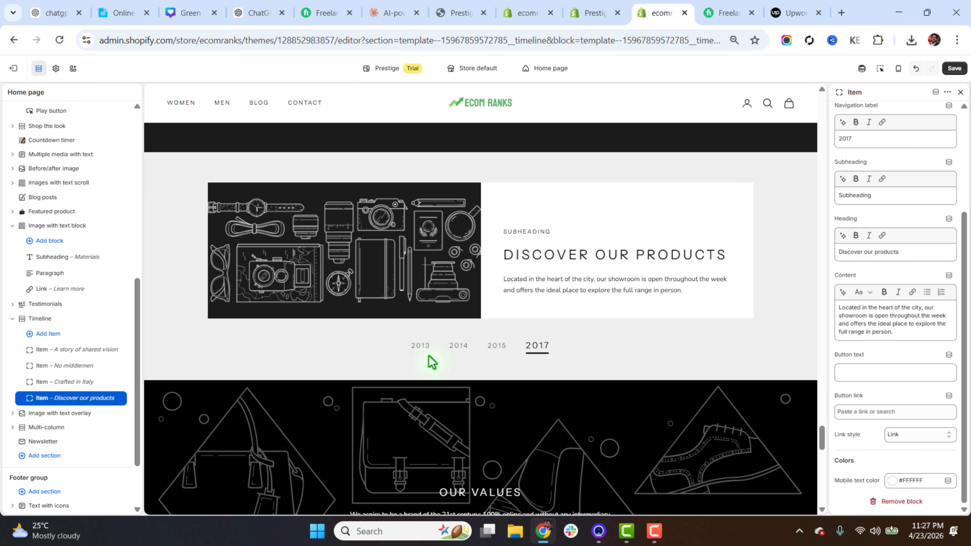
# Step: Check the Timeline in the preview by stepping through 2013, 2014, 2015 and 2017
pyautogui.click(420, 346)
pyautogui.click(467, 345)
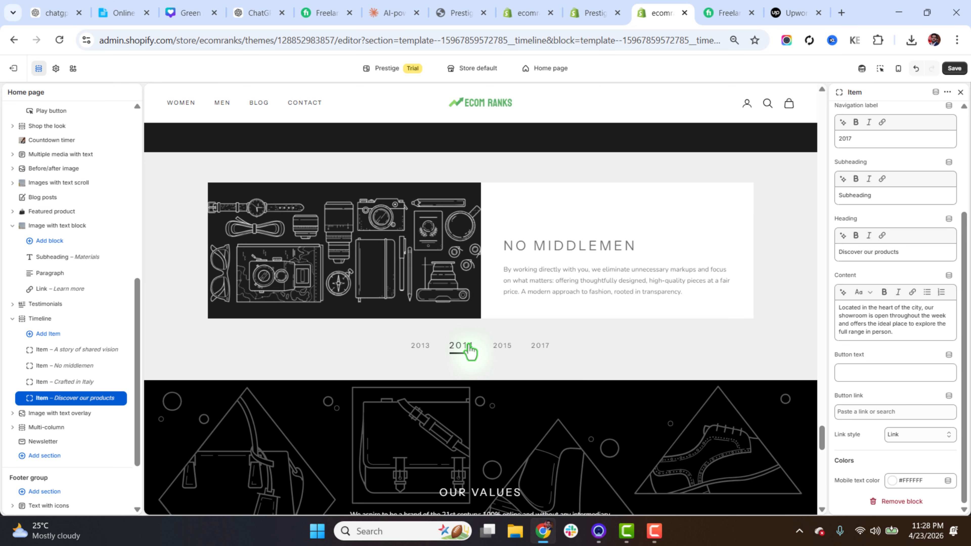
pyautogui.click(501, 348)
pyautogui.click(543, 348)
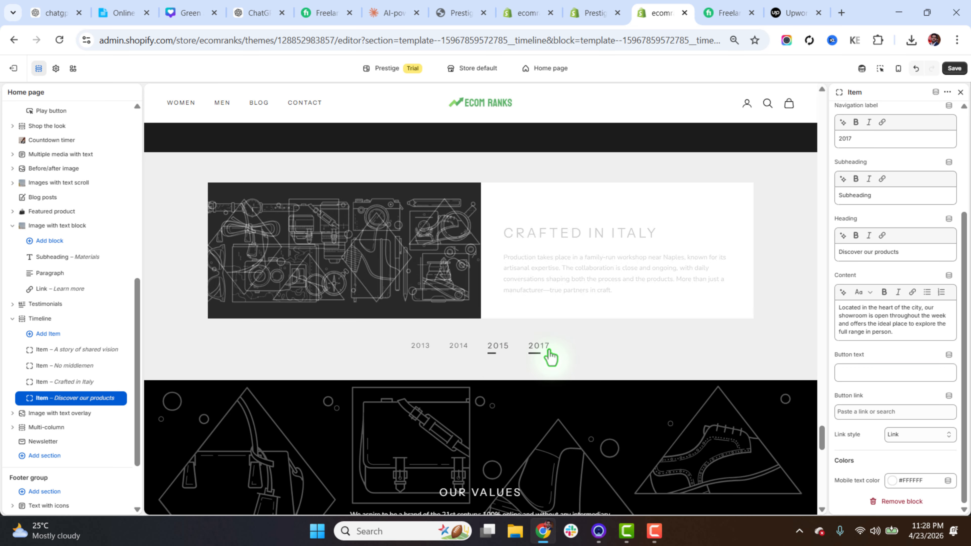
pyautogui.scroll(-5, 598, 354)
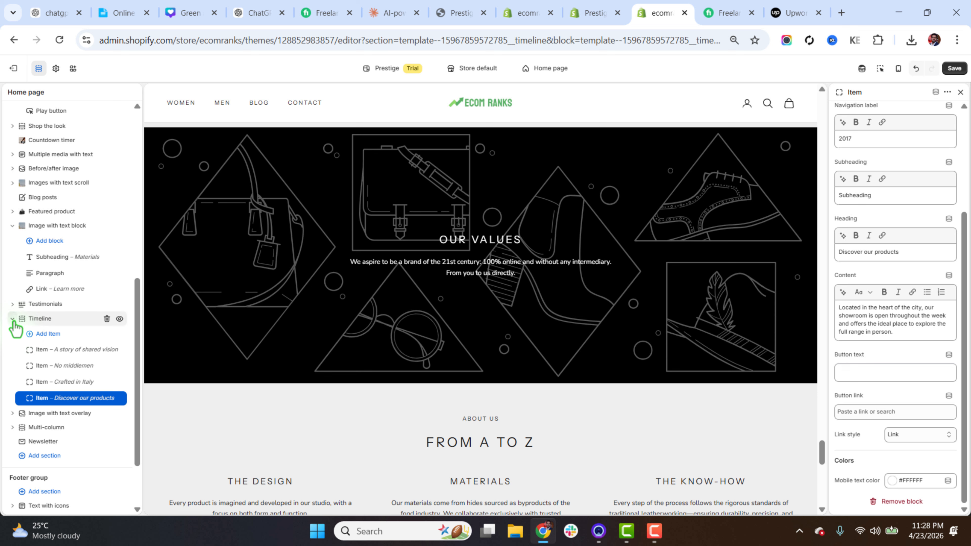
# Step: Collapse the Timeline section, expand the Multi-column section and open its settings
pyautogui.click(13, 318)
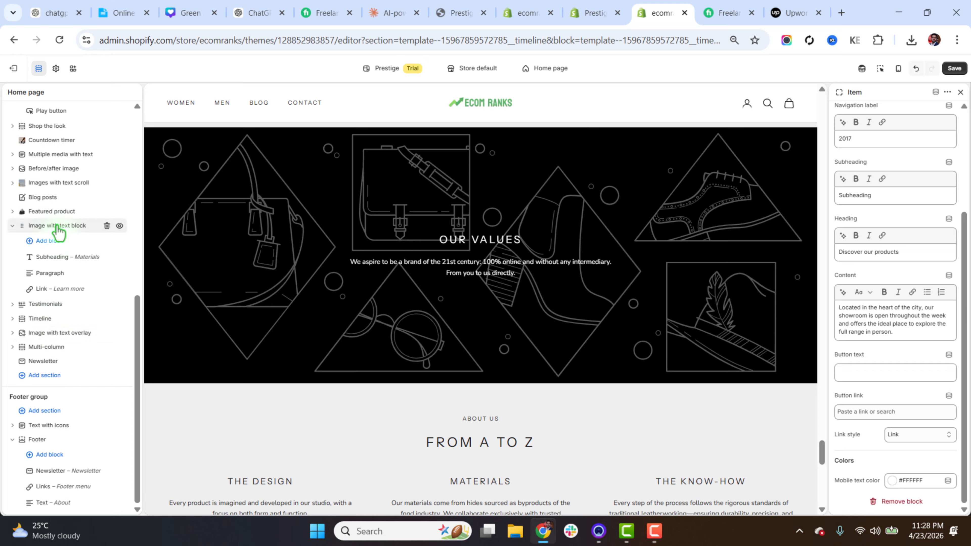
pyautogui.click(40, 348)
pyautogui.click(43, 348)
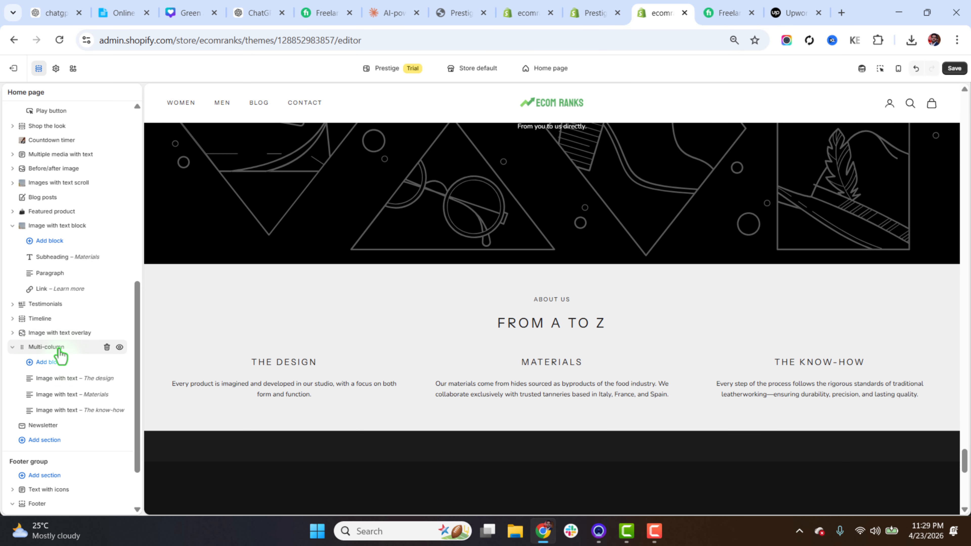
pyautogui.click(49, 348)
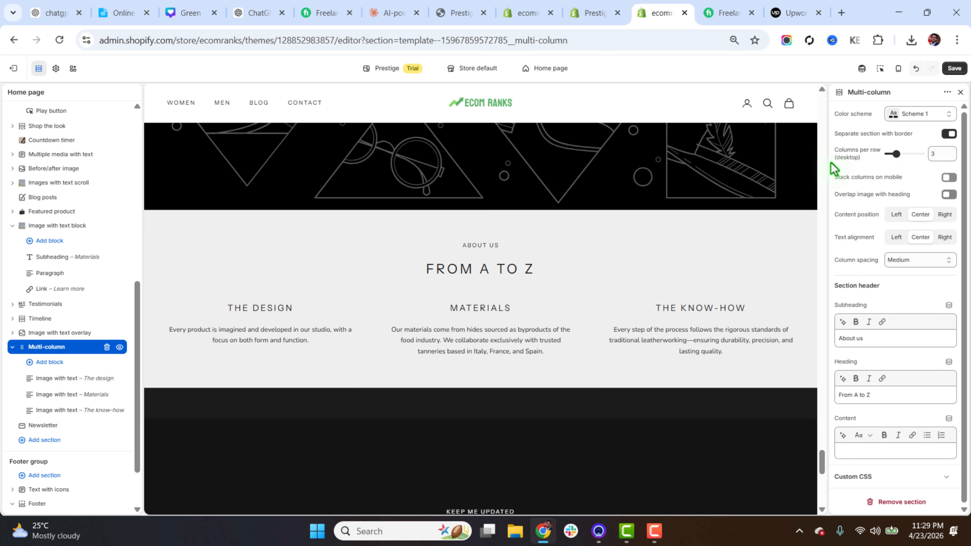
# Step: Switch to the Prestige demo in the Shopify Theme Store and examine its From A to Z columns with images and text
pyautogui.click(602, 15)
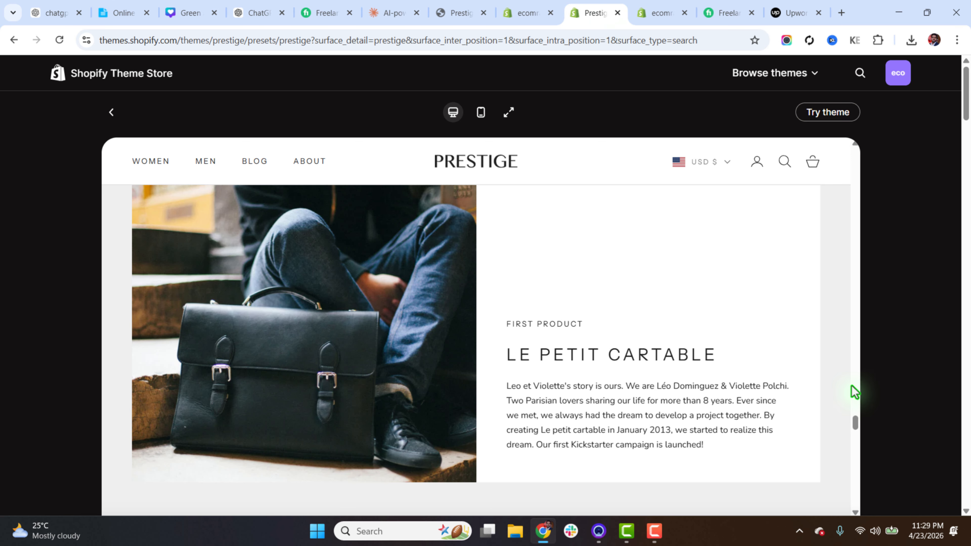
pyautogui.scroll(-1, 705, 386)
pyautogui.scroll(-10, 669, 397)
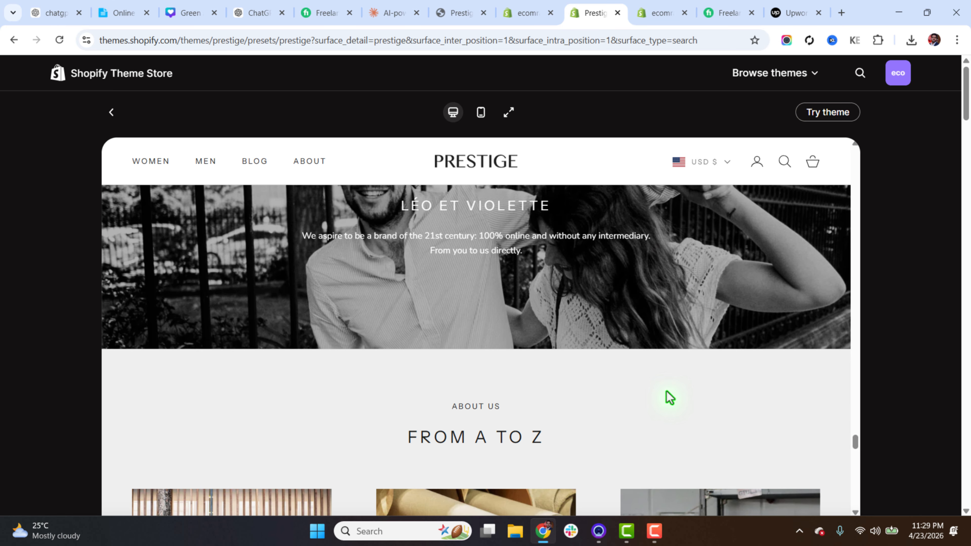
pyautogui.scroll(-3, 669, 397)
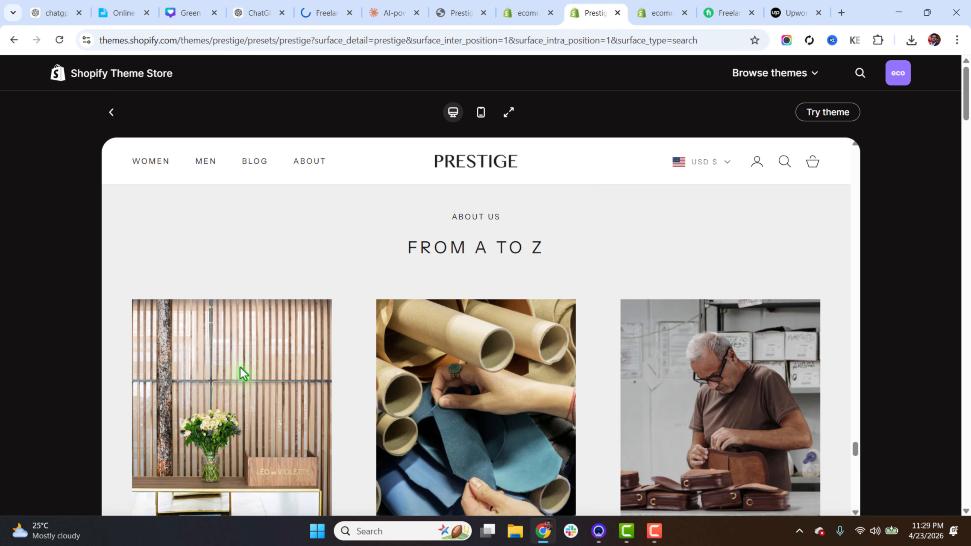
pyautogui.scroll(-2, 641, 365)
pyautogui.scroll(-2, 553, 397)
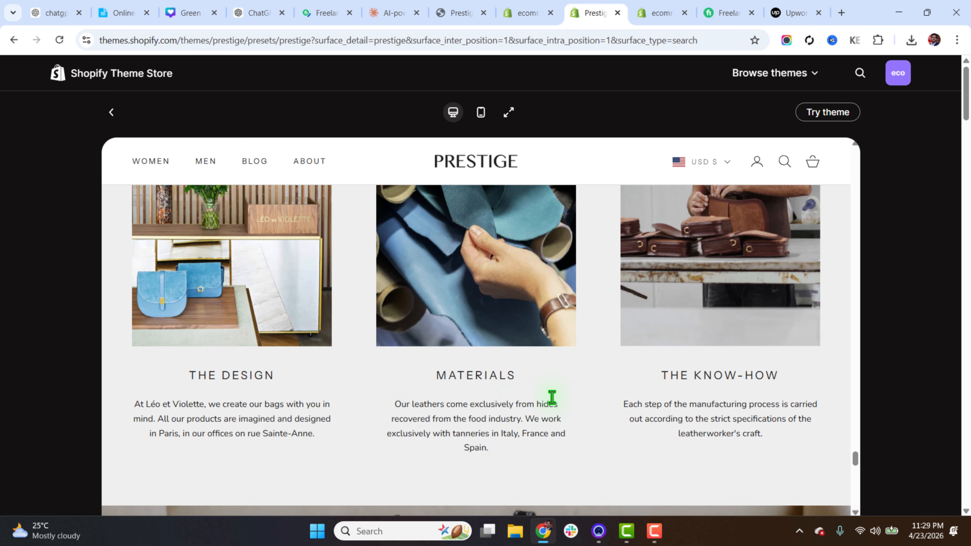
# Step: Back in the theme editor, try 2 Multi-column columns per row, restore 3, and set the text alignment to Left
pyautogui.click(650, 12)
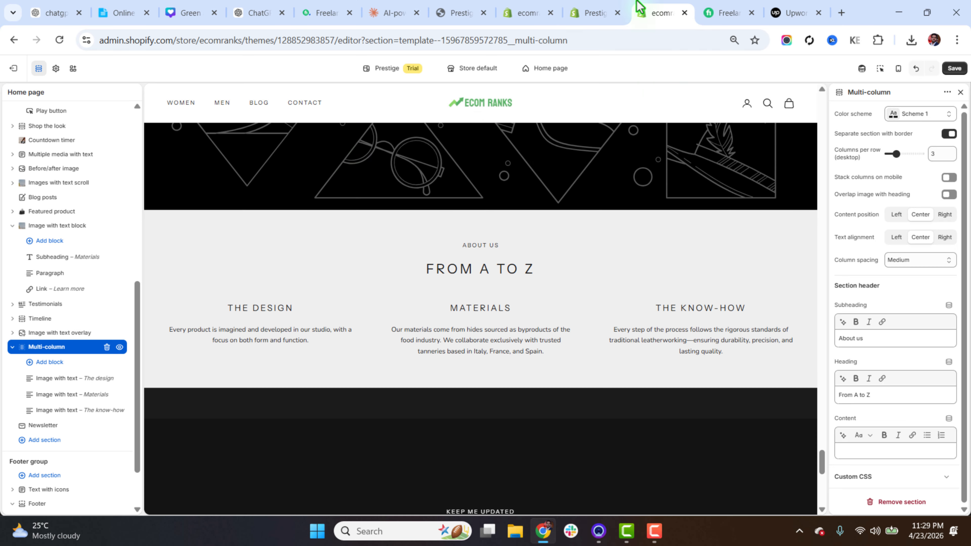
pyautogui.click(916, 121)
pyautogui.click(917, 121)
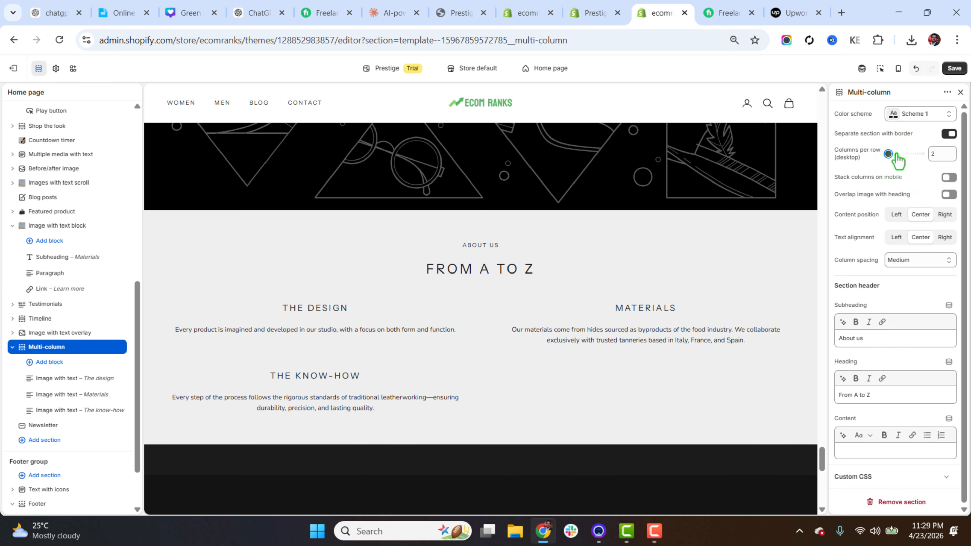
pyautogui.moveTo(895, 153); pyautogui.dragTo(896, 154)
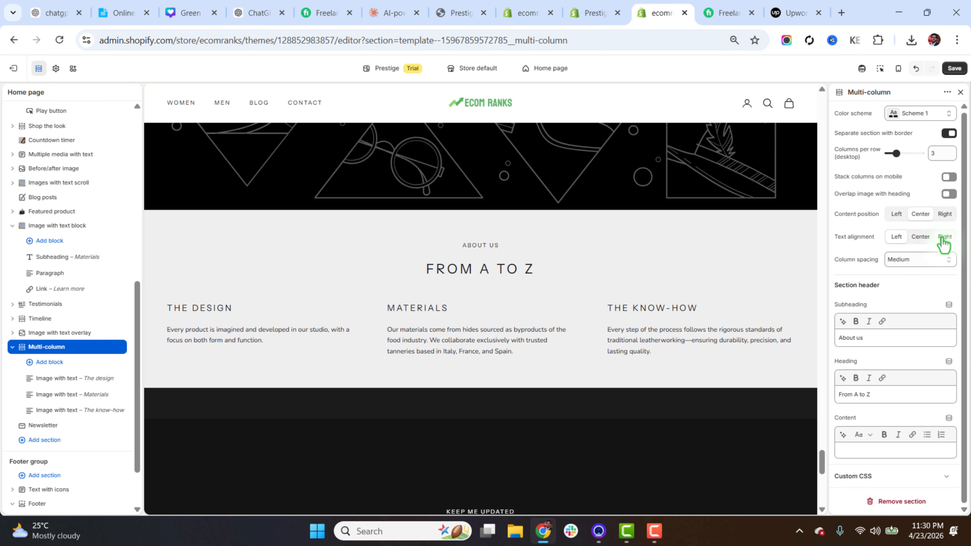
pyautogui.click(867, 343)
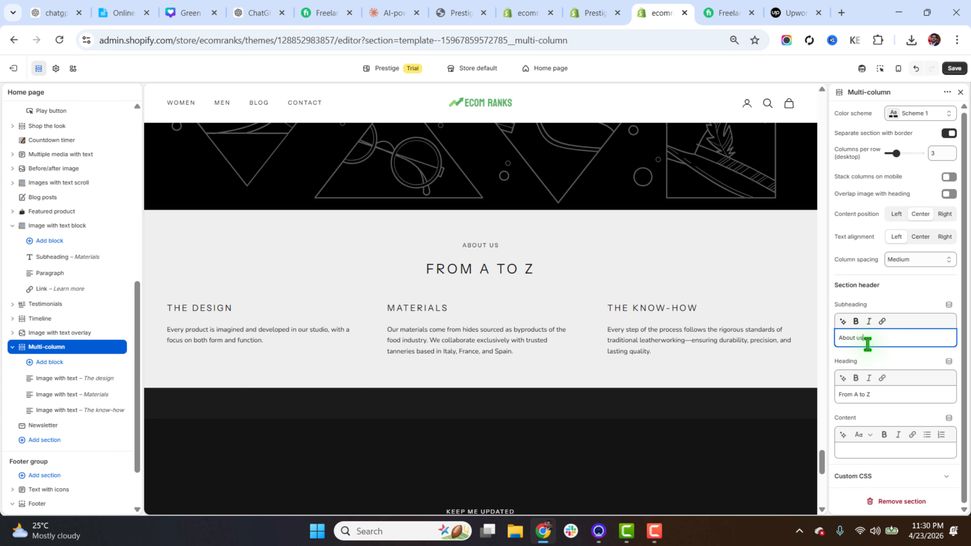
pyautogui.click(870, 401)
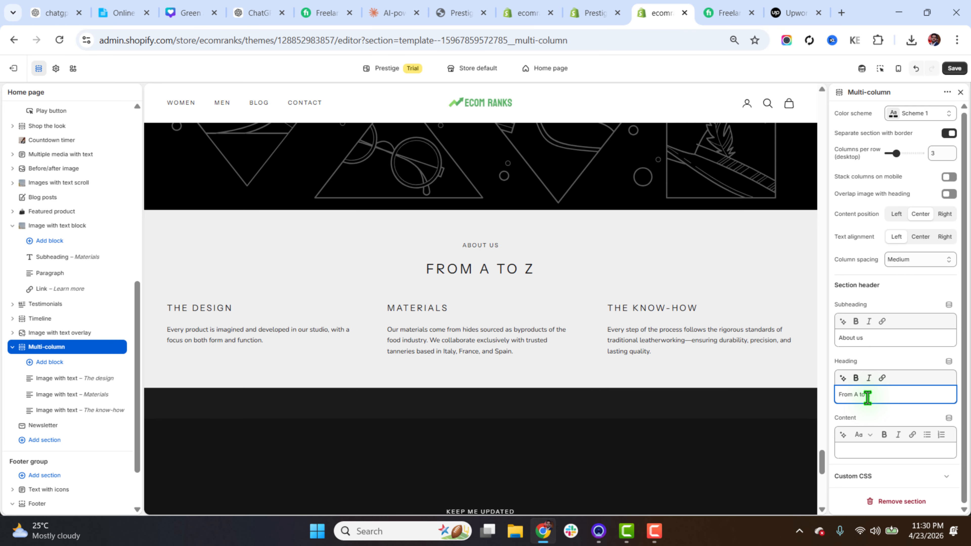
# Step: Set the portrait of the model against the red wall as the image of the Multi-column block The design
pyautogui.click(49, 378)
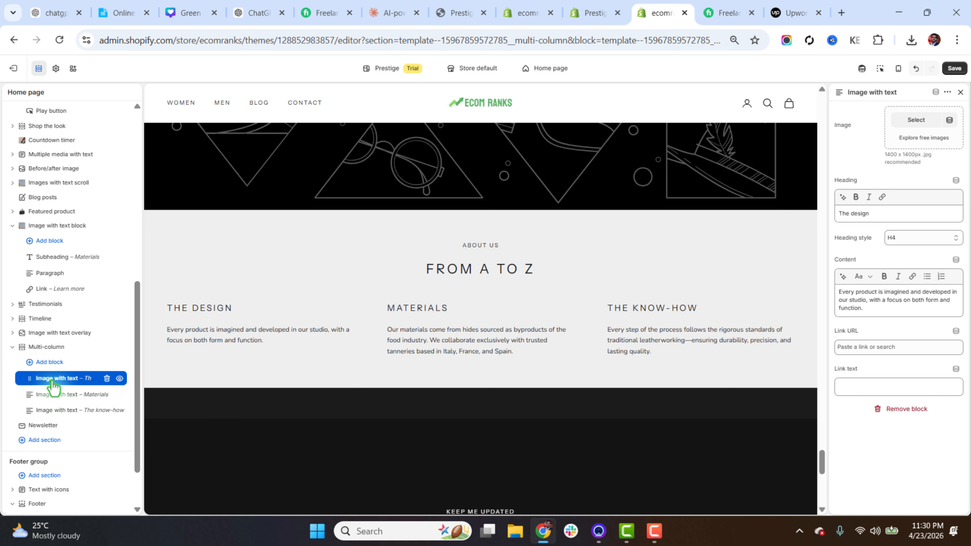
pyautogui.click(915, 121)
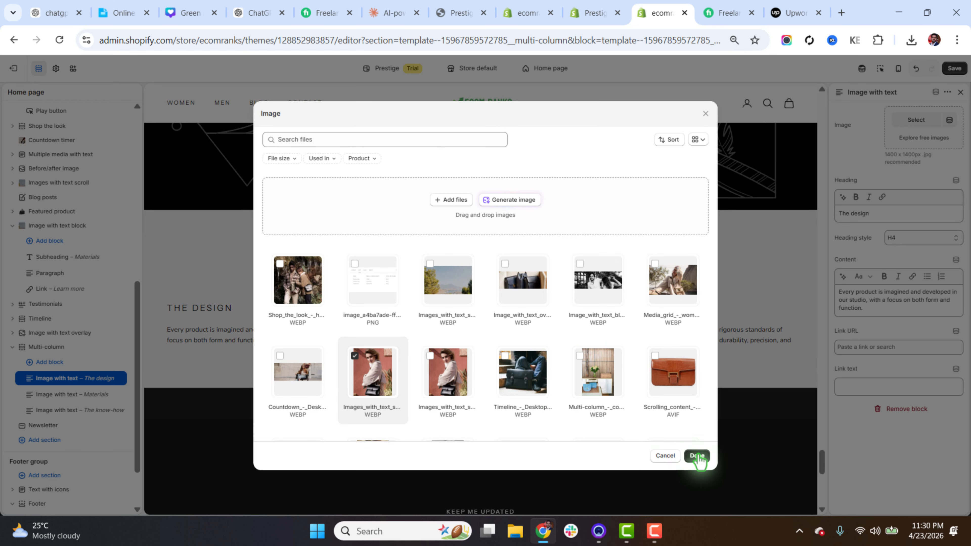
pyautogui.click(696, 455)
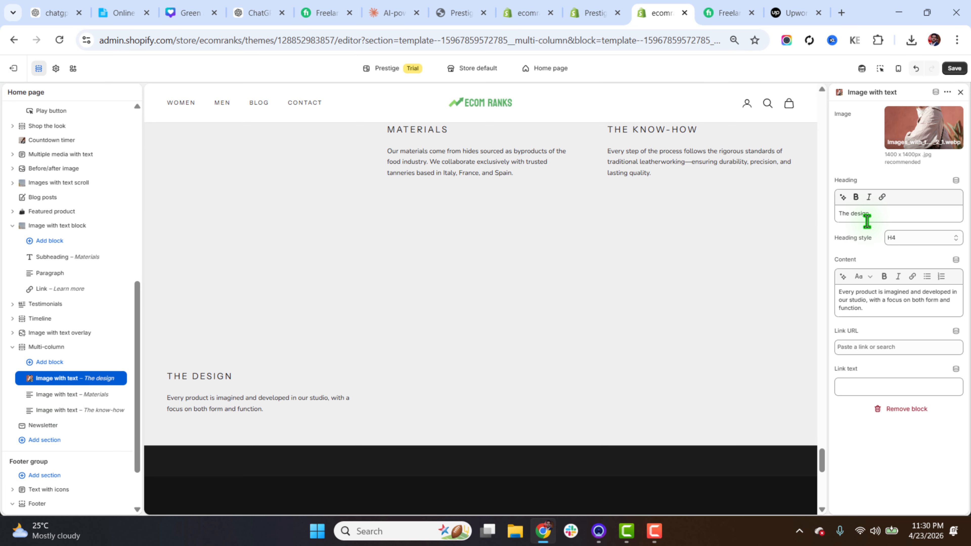
pyautogui.click(875, 214)
pyautogui.click(873, 306)
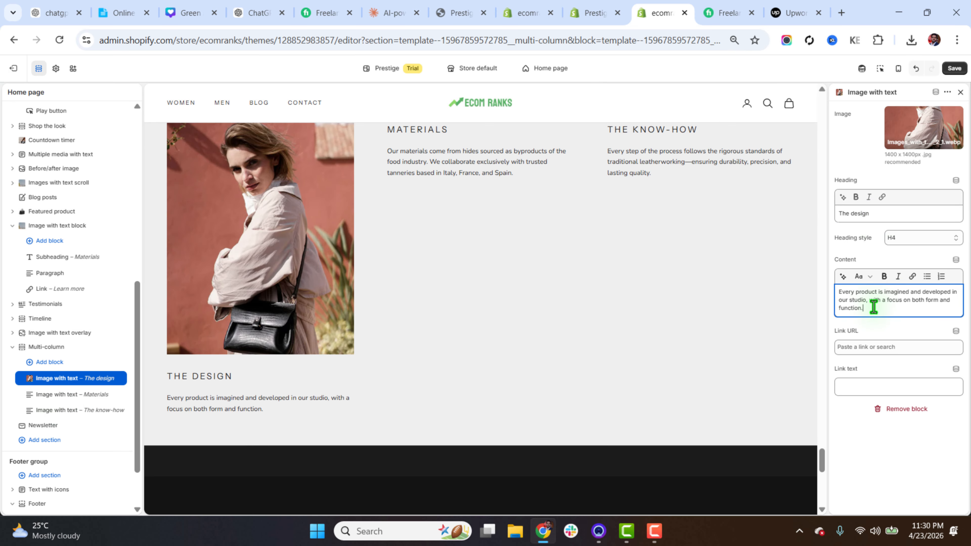
pyautogui.click(862, 348)
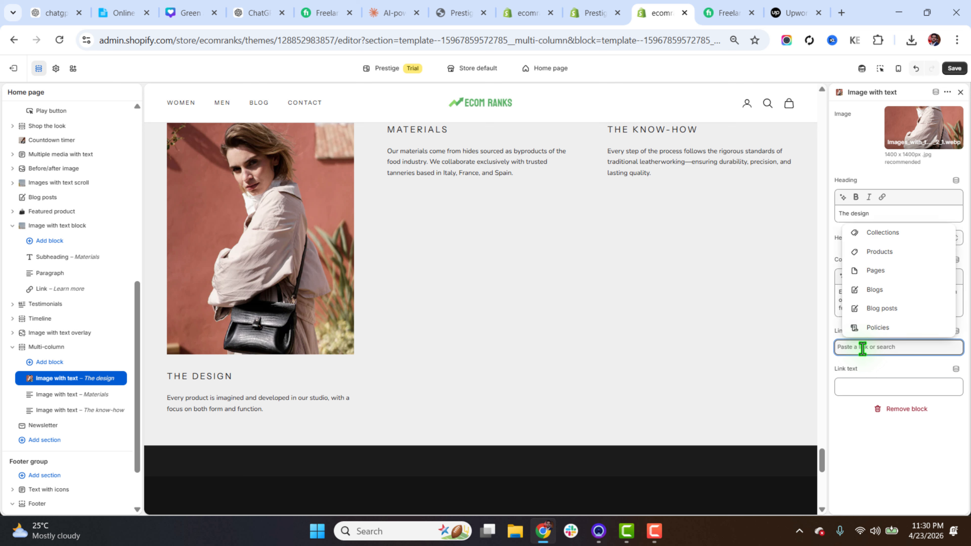
pyautogui.write('Shop No')
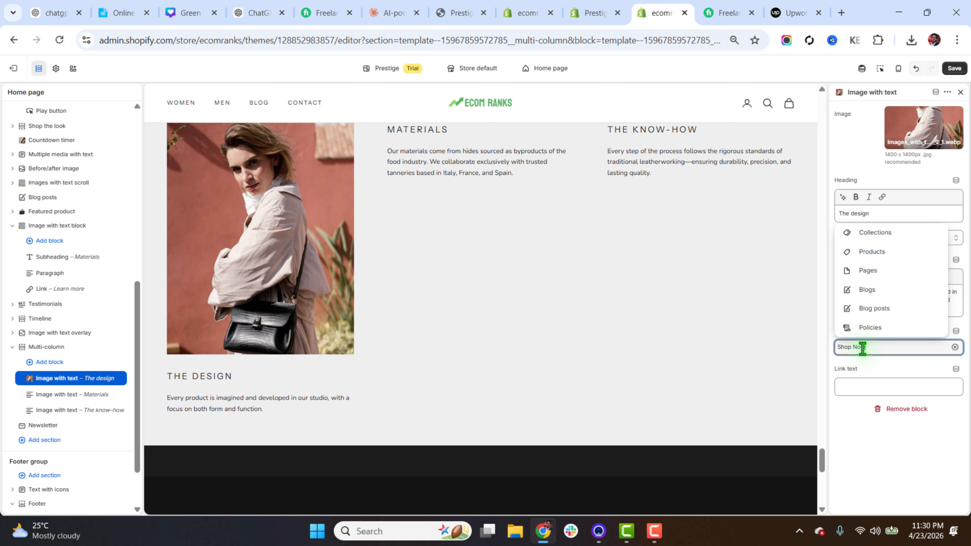
pyautogui.hotkey('ctrl', 'a')
pyautogui.press('BackSpace')
pyautogui.click(862, 348)
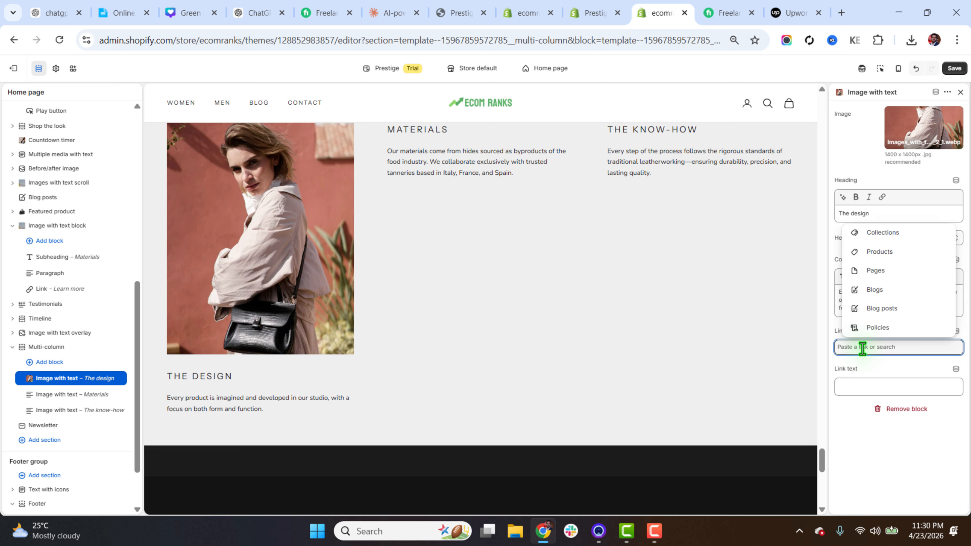
pyautogui.write('Shop Now')
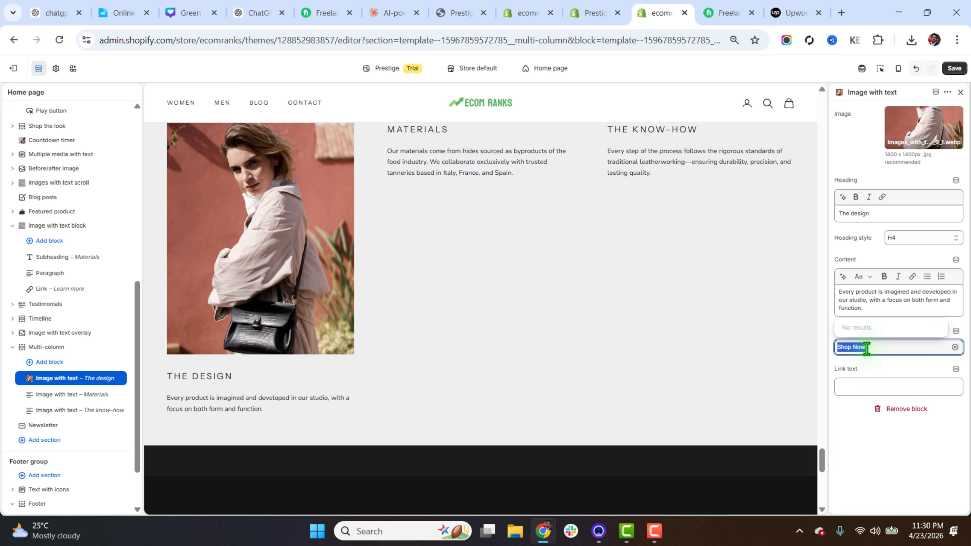
# Step: Set the link URL of the Multi-column block The design to # and its link text to Shop Now
pyautogui.write('#')
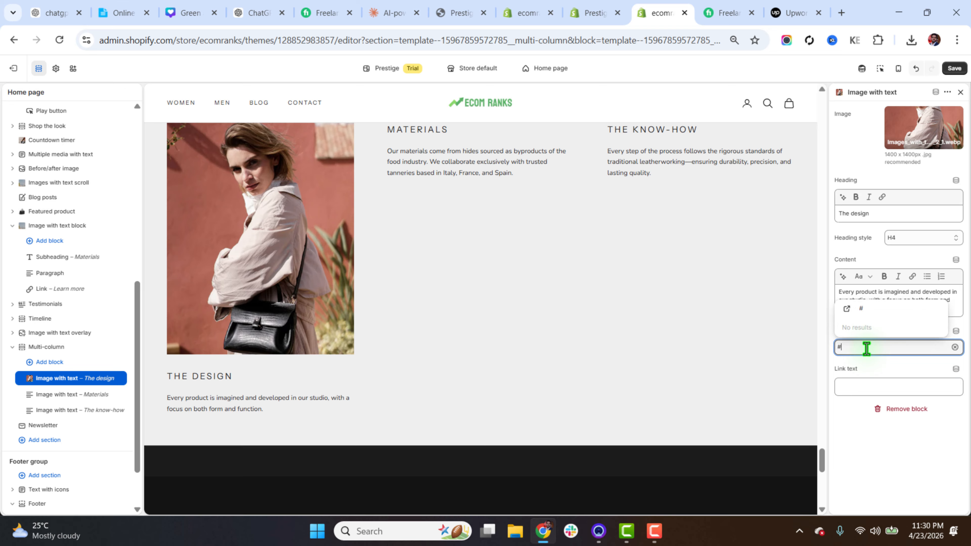
pyautogui.click(880, 311)
pyautogui.click(877, 388)
pyautogui.write('Shop')
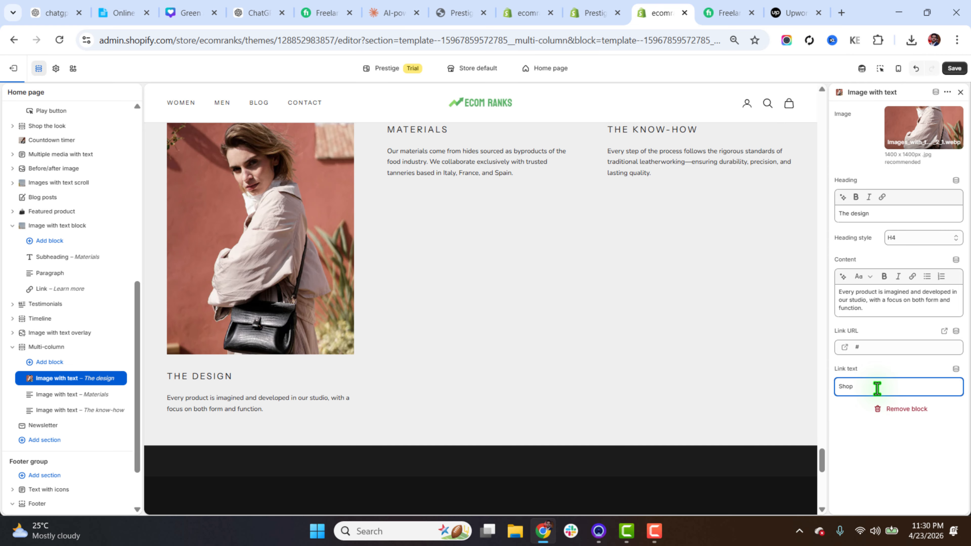
pyautogui.write(' Now')
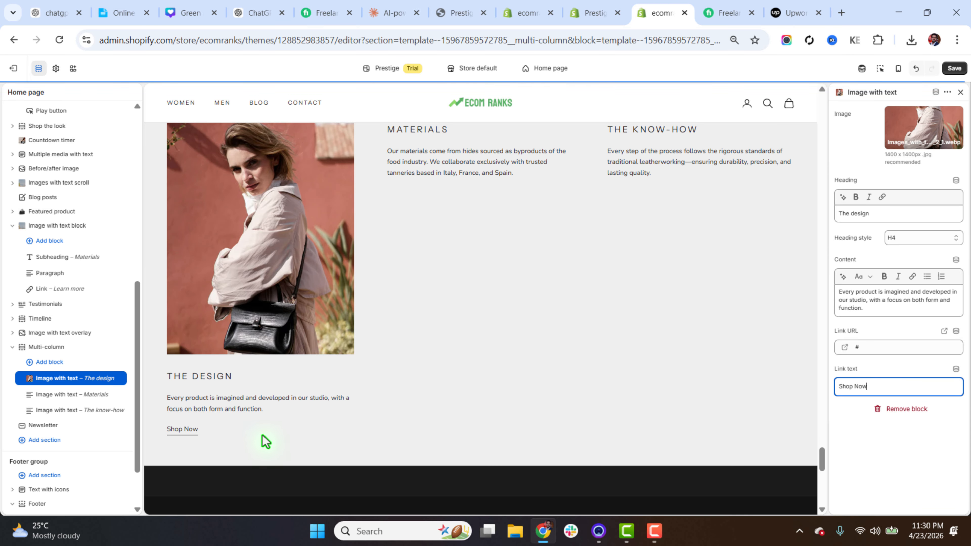
# Step: Set the shop display photo with flowers and blue bags as the image of the Multi-column block Materials
pyautogui.click(53, 394)
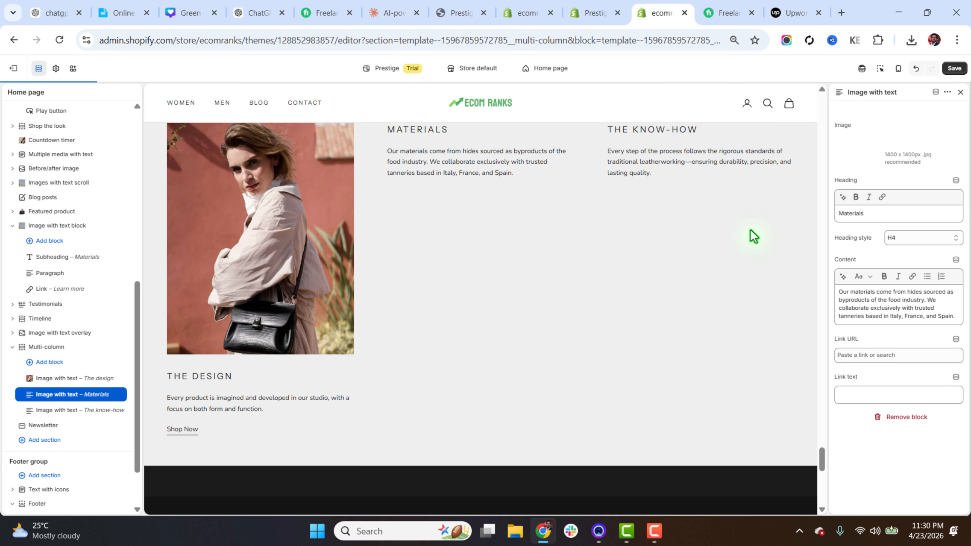
pyautogui.click(916, 119)
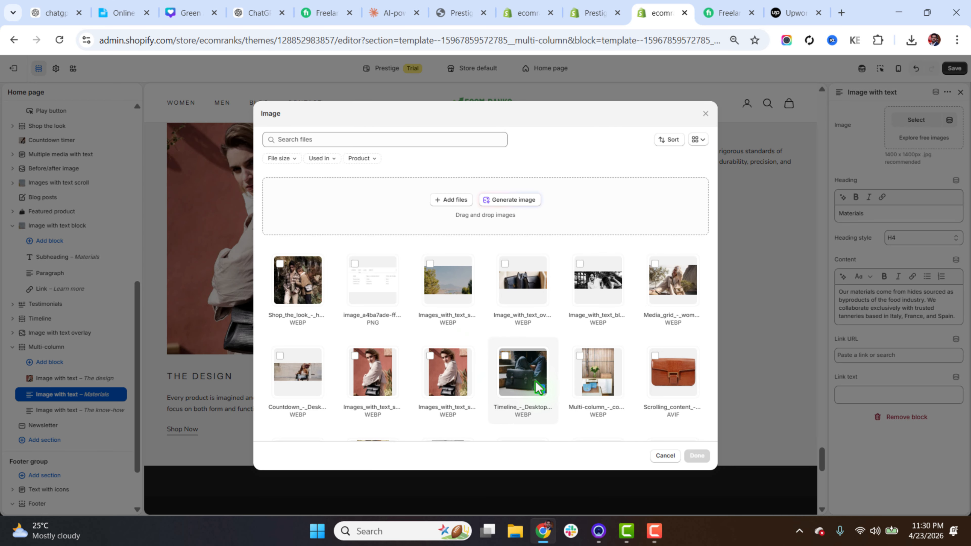
pyautogui.click(597, 373)
pyautogui.click(696, 455)
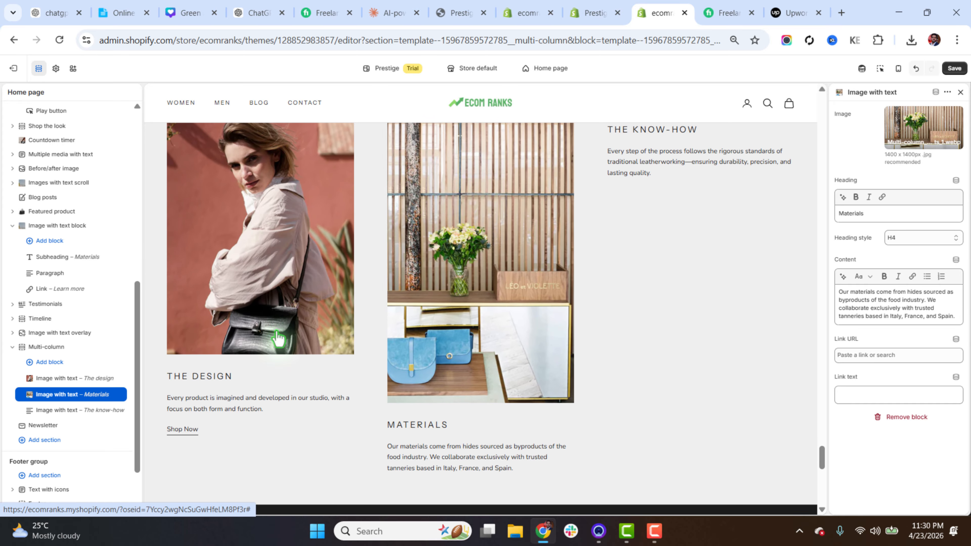
# Step: Open the settings of the block The know-how, then switch to the Prestige demo in the Shopify Theme Store to examine its matching columns
pyautogui.click(49, 413)
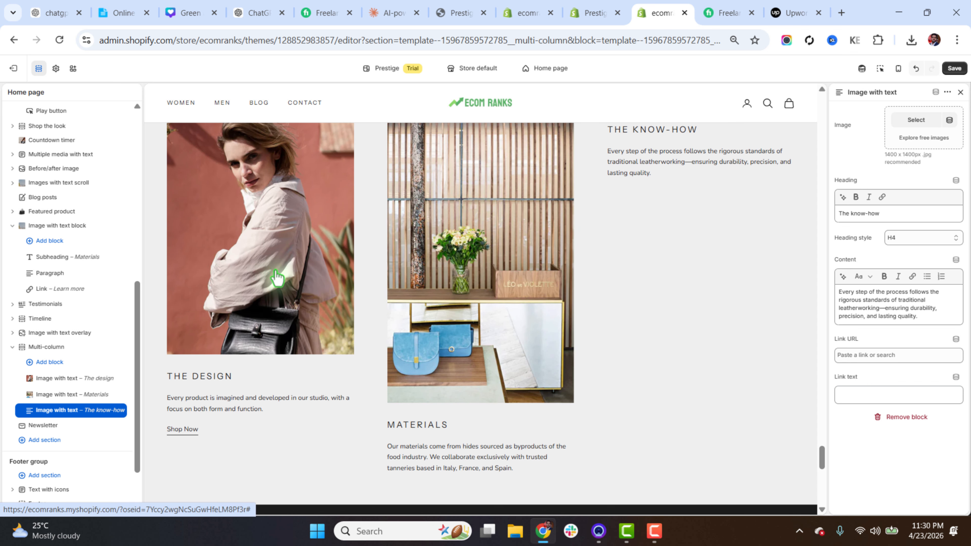
pyautogui.click(609, 11)
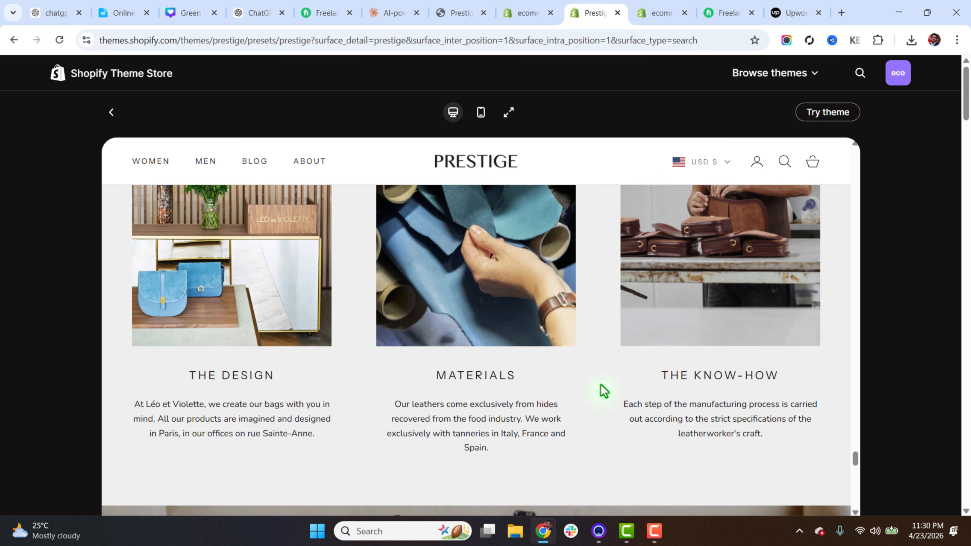
pyautogui.scroll(3, 603, 390)
# Step: Back in the theme editor, set the Media_grid photo of the woman outdoors as the Newsletter section's image
pyautogui.click(656, 16)
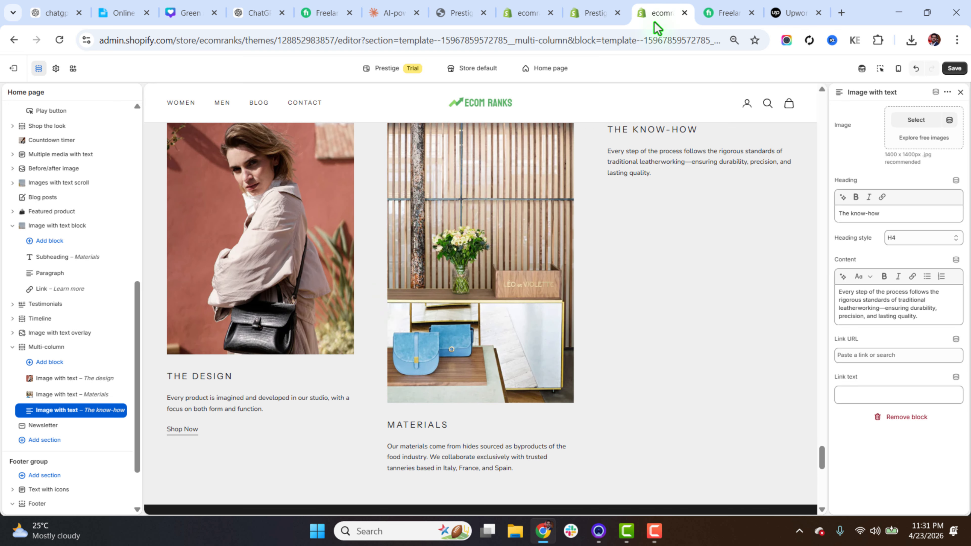
pyautogui.scroll(-5, 232, 444)
pyautogui.scroll(-4, 228, 461)
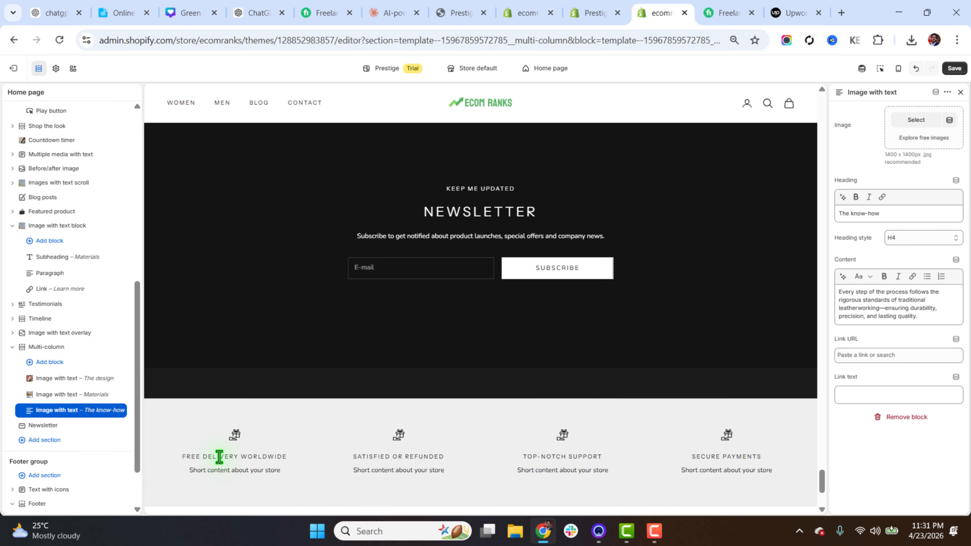
pyautogui.click(41, 427)
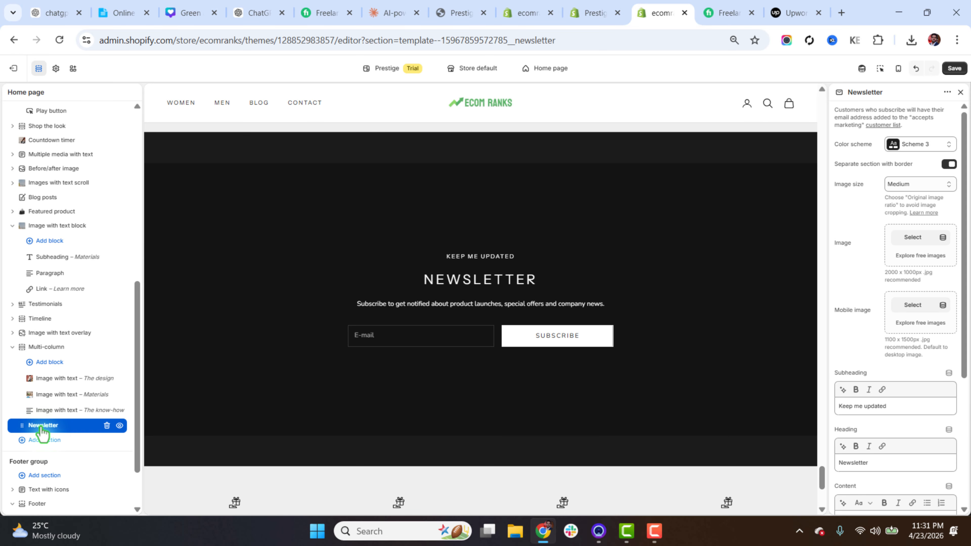
pyautogui.click(912, 238)
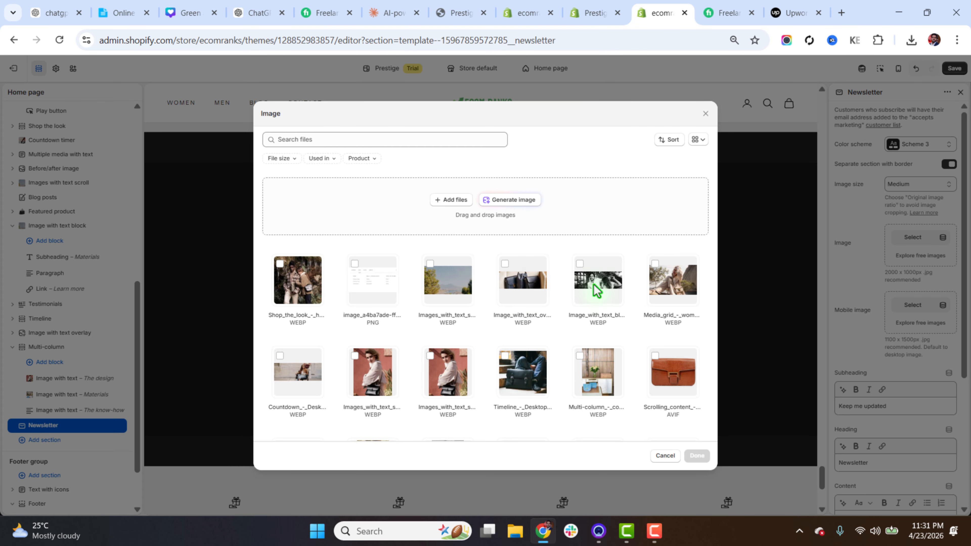
pyautogui.click(661, 283)
pyautogui.click(696, 455)
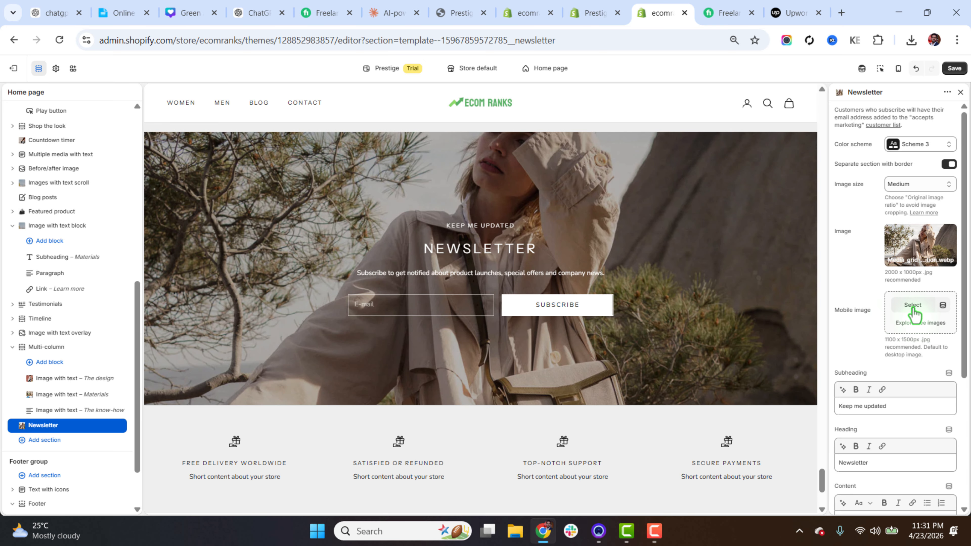
# Step: Review the Newsletter section's text, button and overlay settings and the footer area in the preview
pyautogui.scroll(-5, 856, 282)
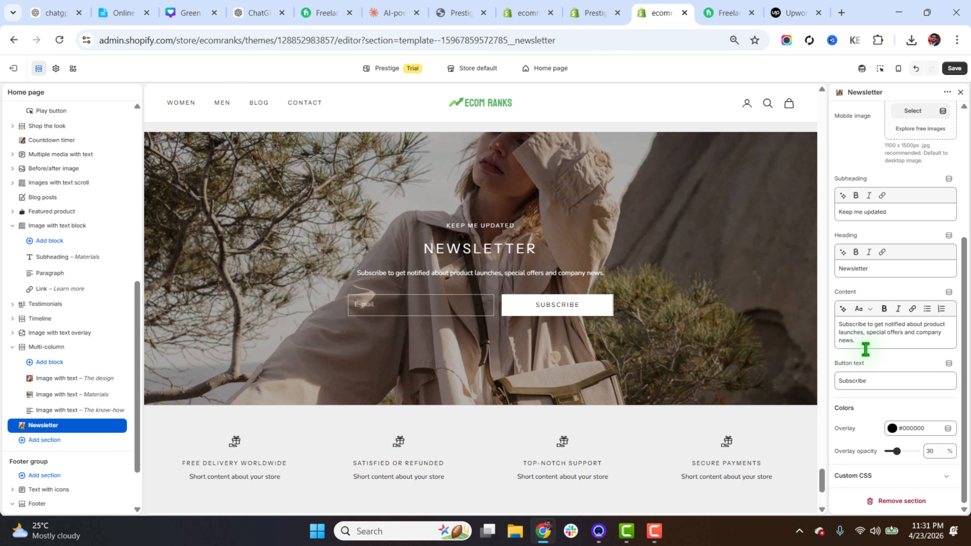
pyautogui.click(872, 376)
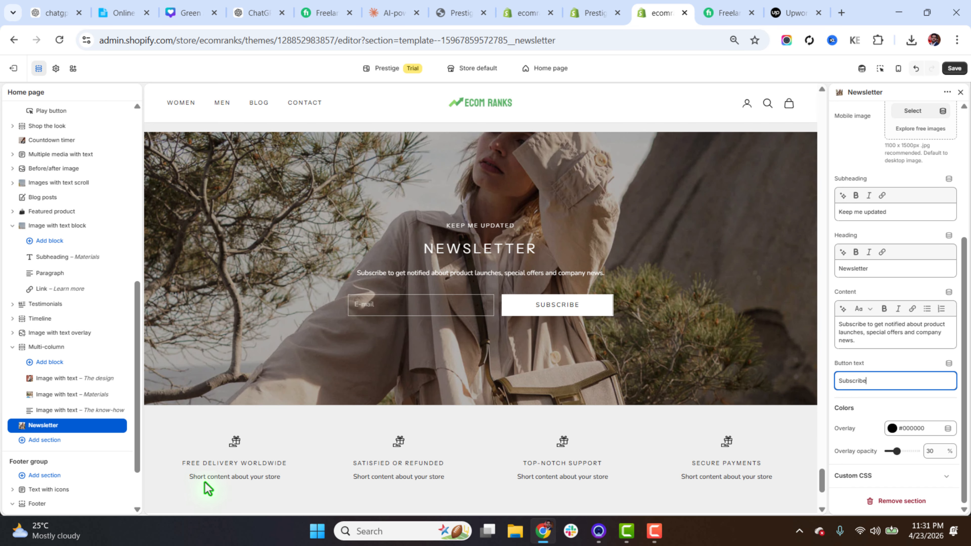
pyautogui.scroll(-5, 477, 424)
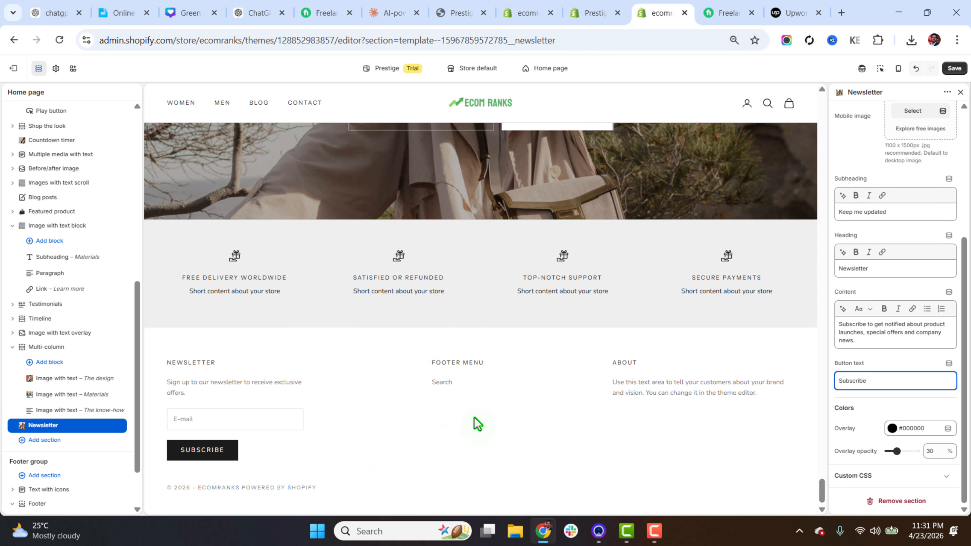
# Step: Collapse the Multi-column section and open the settings of the footer group's Text with icons section
pyautogui.click(12, 346)
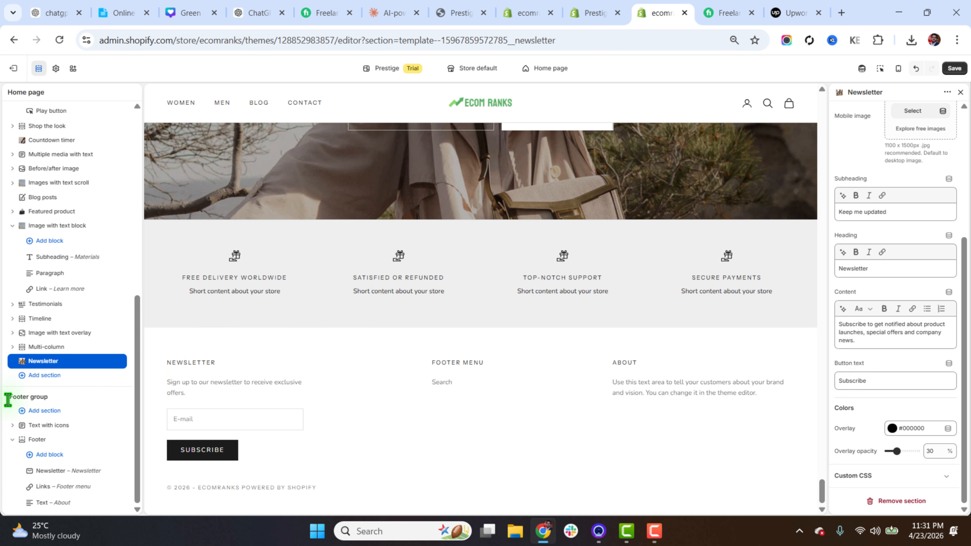
pyautogui.click(44, 426)
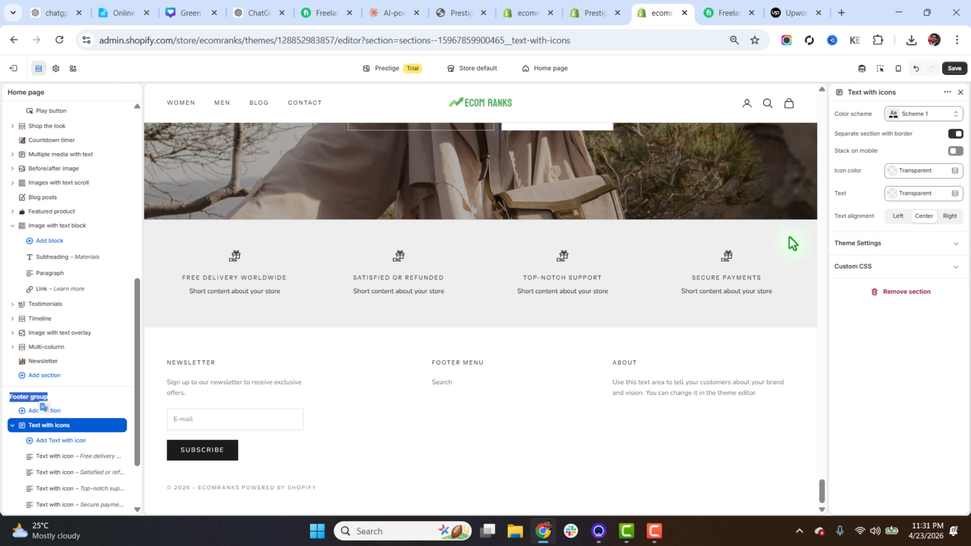
pyautogui.click(738, 263)
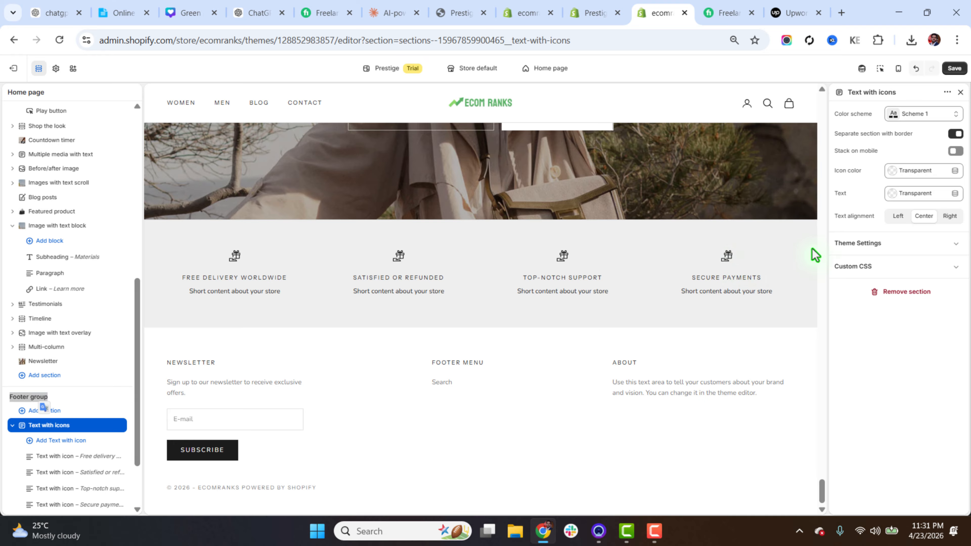
# Step: Try the red #E32C2B as the icon color of the Text with icons section and undo it
pyautogui.click(921, 172)
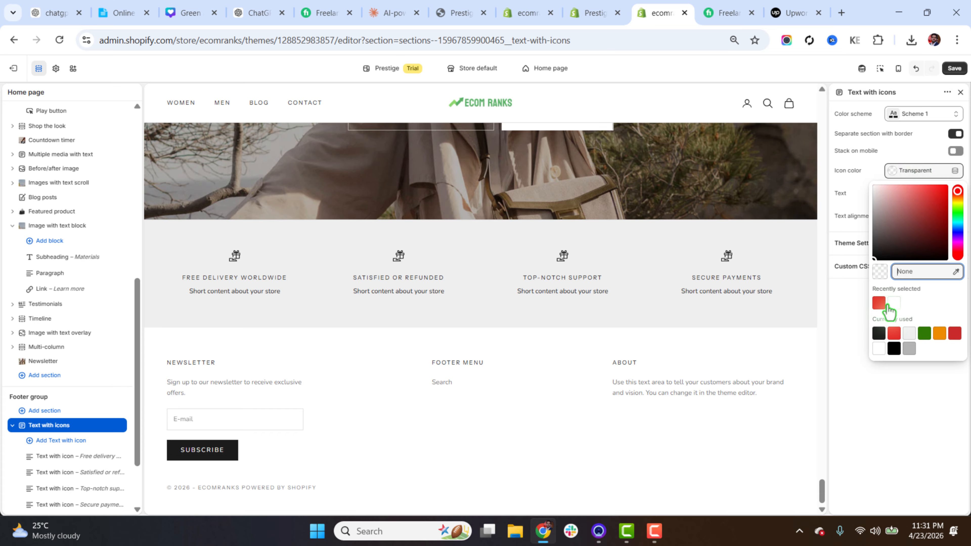
pyautogui.click(879, 304)
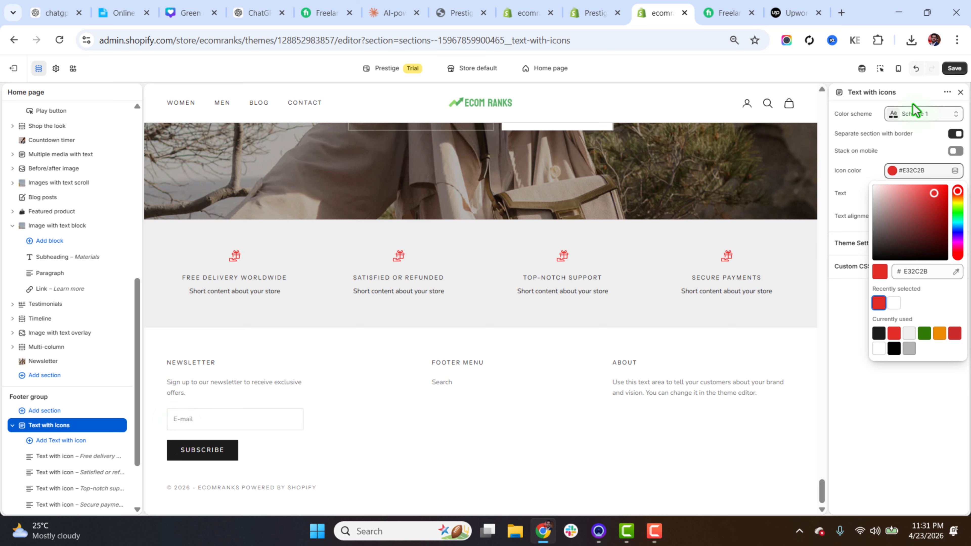
pyautogui.click(916, 68)
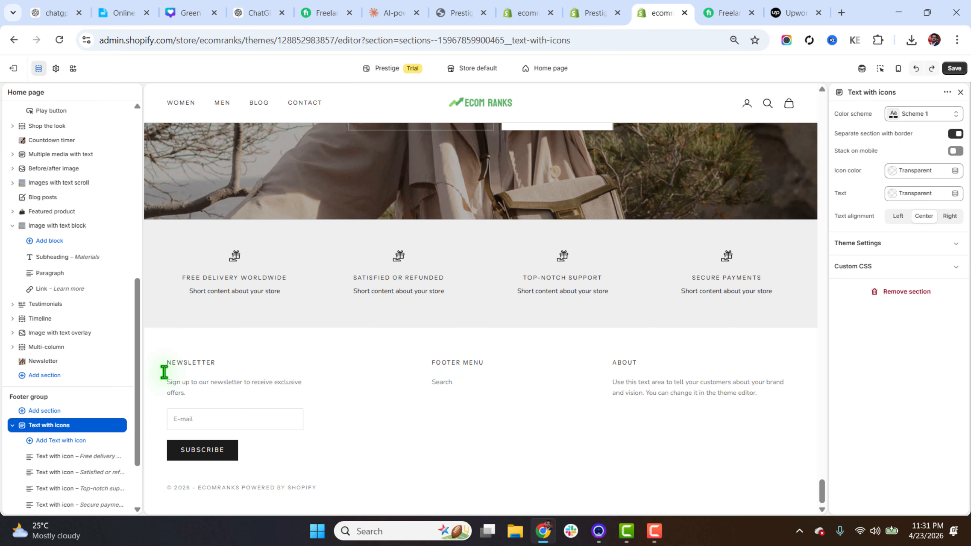
# Step: Open the Free delivery worldwide block's icon choices, then switch to the Prestige demo to examine its Express delivery icon and text
pyautogui.scroll(-2, 100, 421)
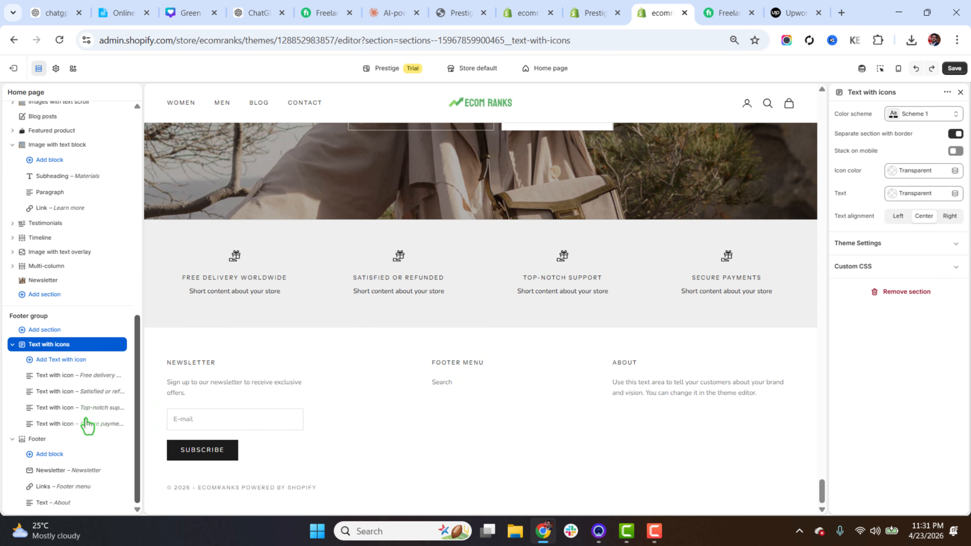
pyautogui.click(58, 378)
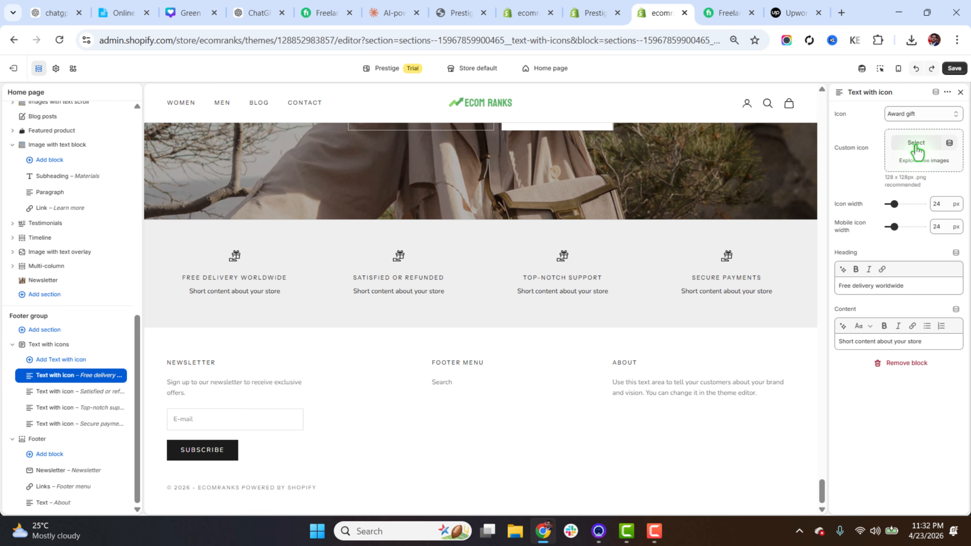
pyautogui.click(920, 115)
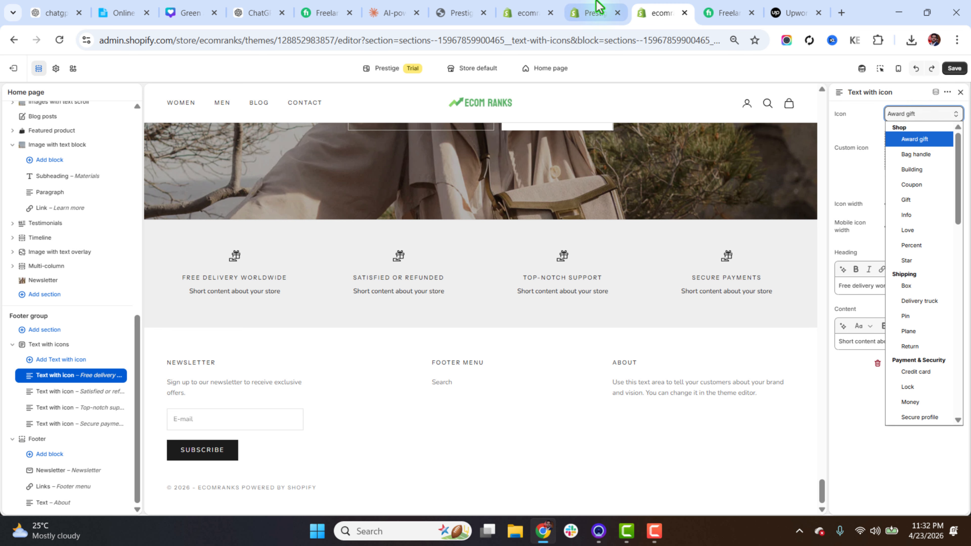
pyautogui.click(595, 13)
pyautogui.scroll(-5, 672, 383)
pyautogui.scroll(-6, 676, 413)
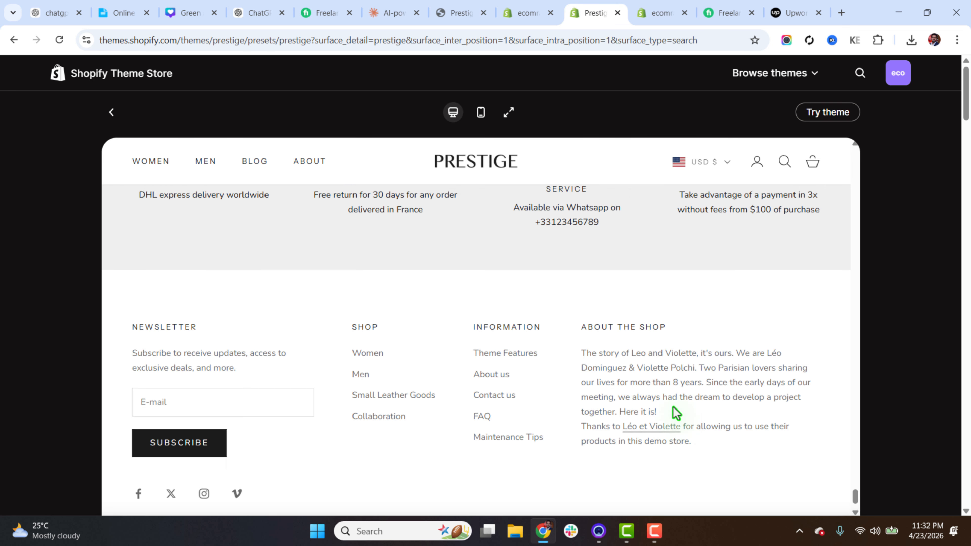
pyautogui.scroll(3, 246, 323)
pyautogui.moveTo(156, 294); pyautogui.dragTo(259, 305)
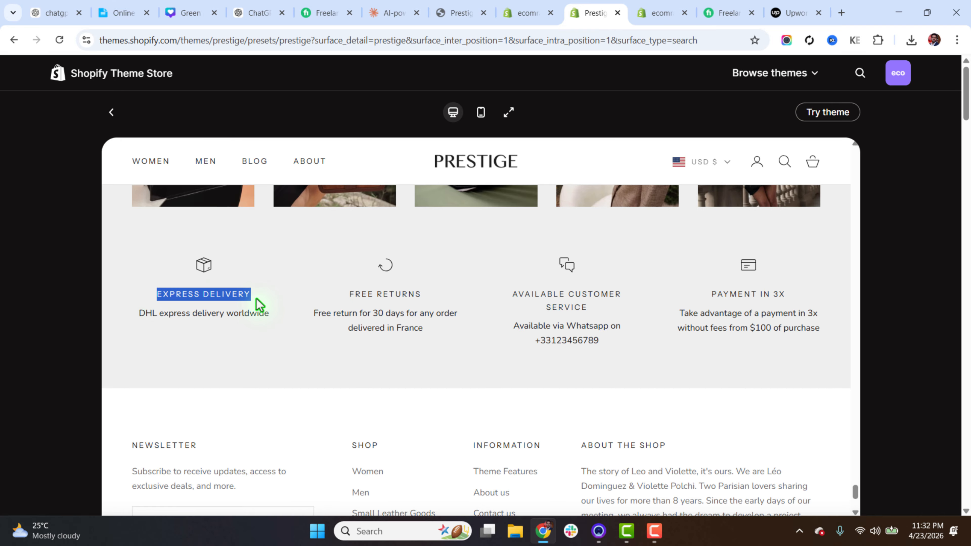
# Step: Back in the theme editor, set the icon of the Free delivery worldwide block to Box
pyautogui.click(657, 12)
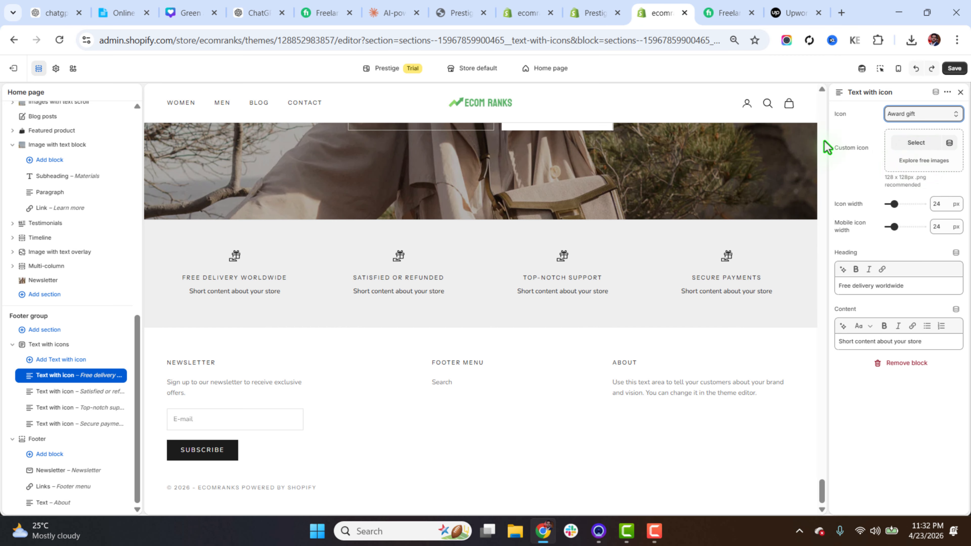
pyautogui.click(925, 114)
pyautogui.scroll(-2, 940, 210)
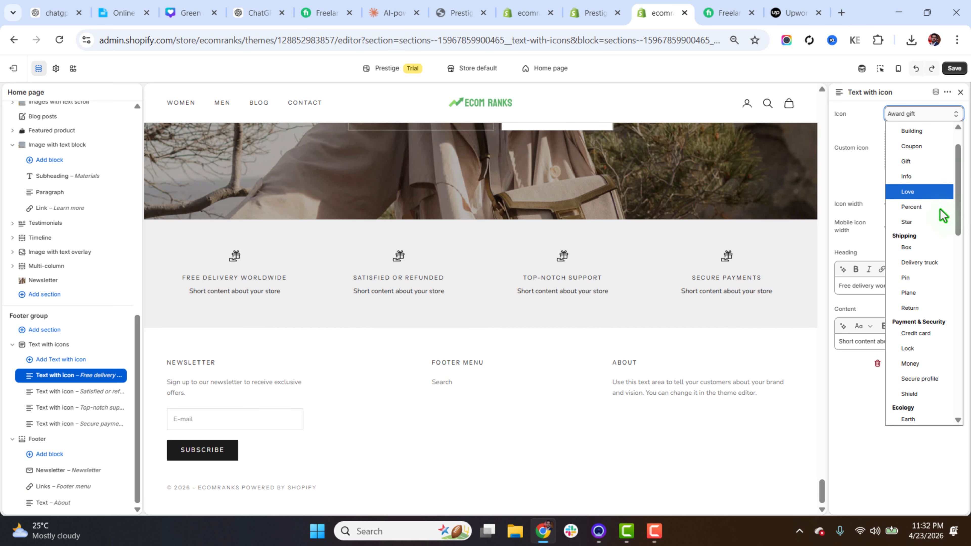
pyautogui.click(921, 248)
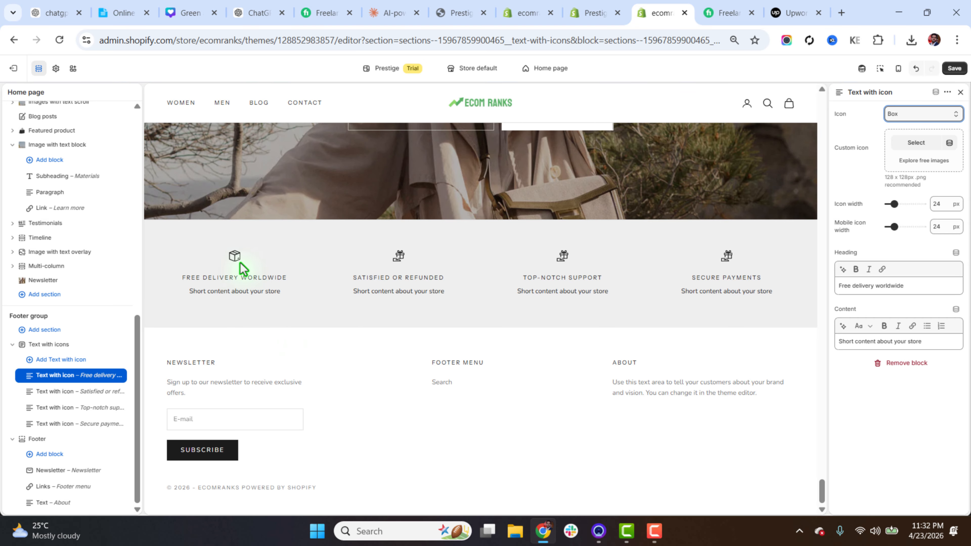
# Step: Set the Free delivery worldwide block's heading to "Express delivery" and its content to "DHL express delivery worldwide", copied from the Prestige demo
pyautogui.tripleClick(875, 287)
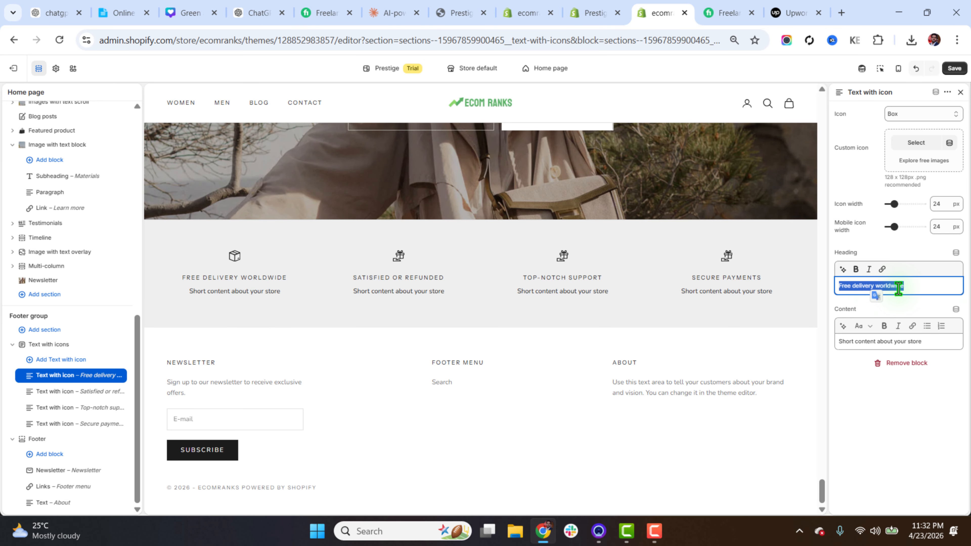
pyautogui.write('Express delivery')
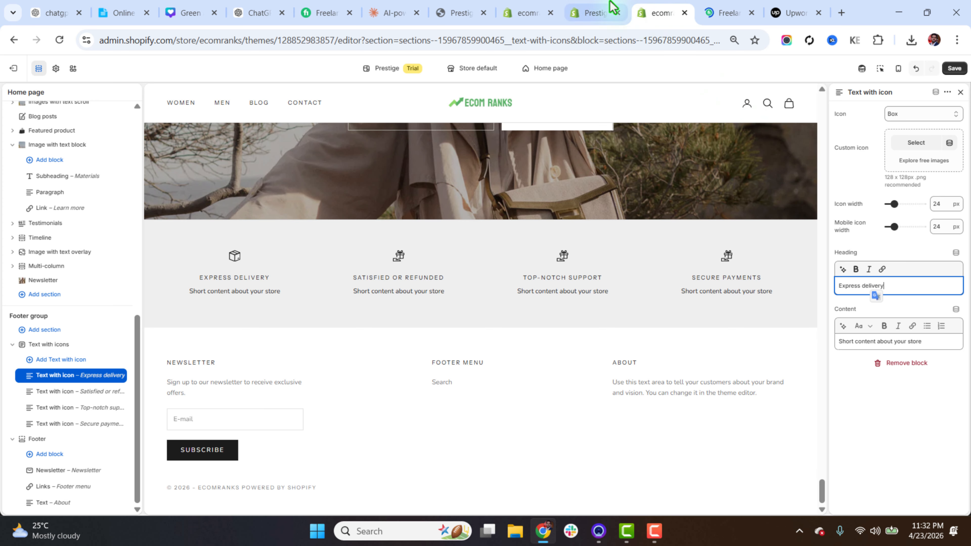
pyautogui.click(591, 11)
pyautogui.doubleClick(217, 317)
pyautogui.tripleClick(218, 318)
pyautogui.hotkey('ctrl', 'c')
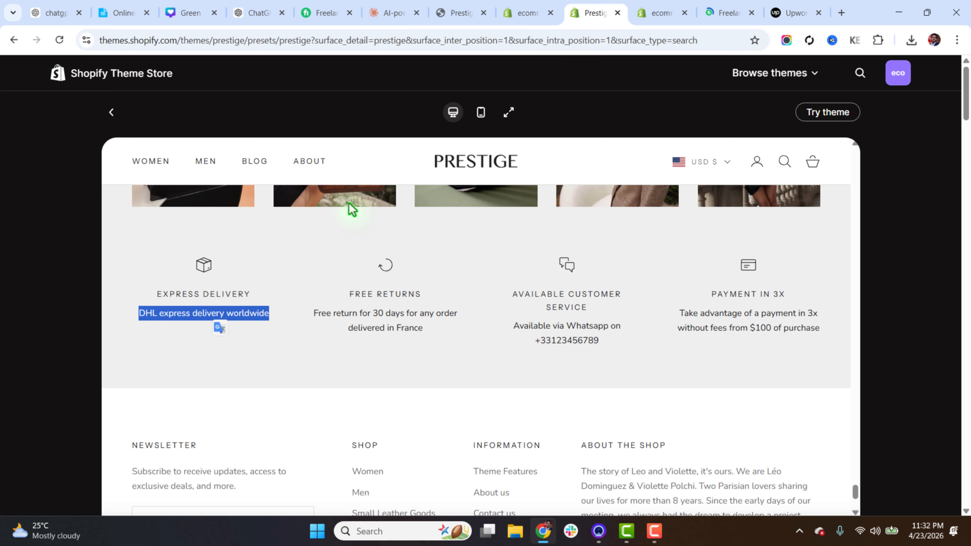
pyautogui.click(660, 8)
pyautogui.tripleClick(879, 341)
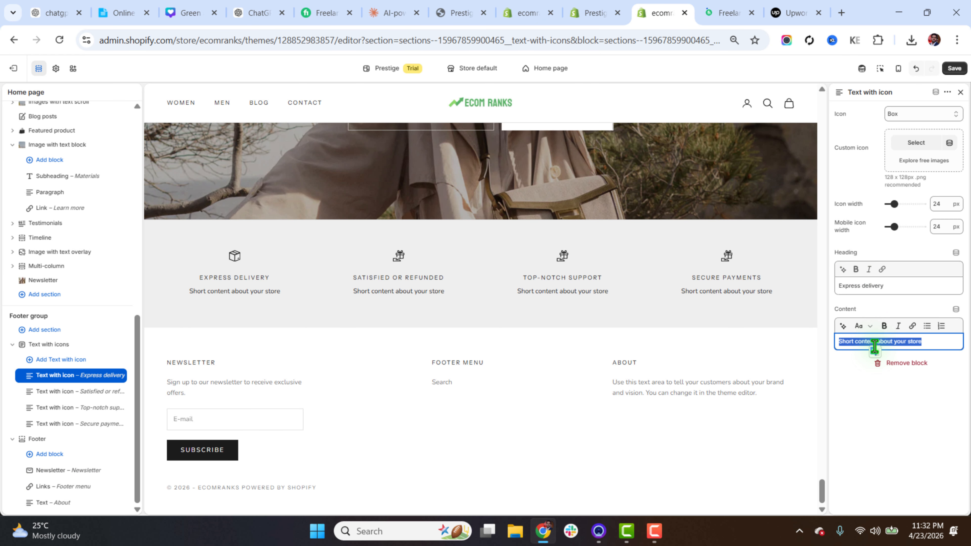
pyautogui.hotkey('ctrl', 'v')
pyautogui.click(245, 317)
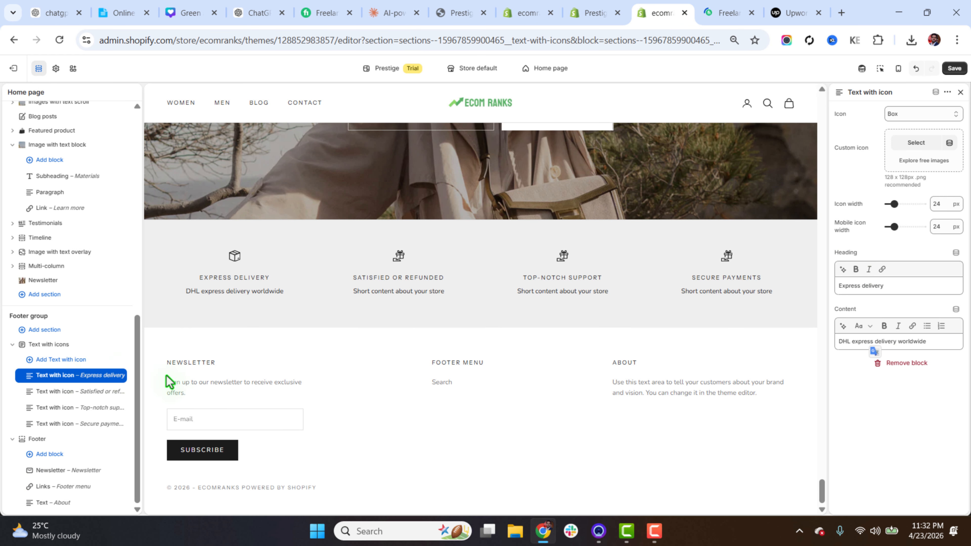
# Step: Set the Express delivery block's icon width to 40 px and its mobile icon width to 44 px
pyautogui.click(895, 205)
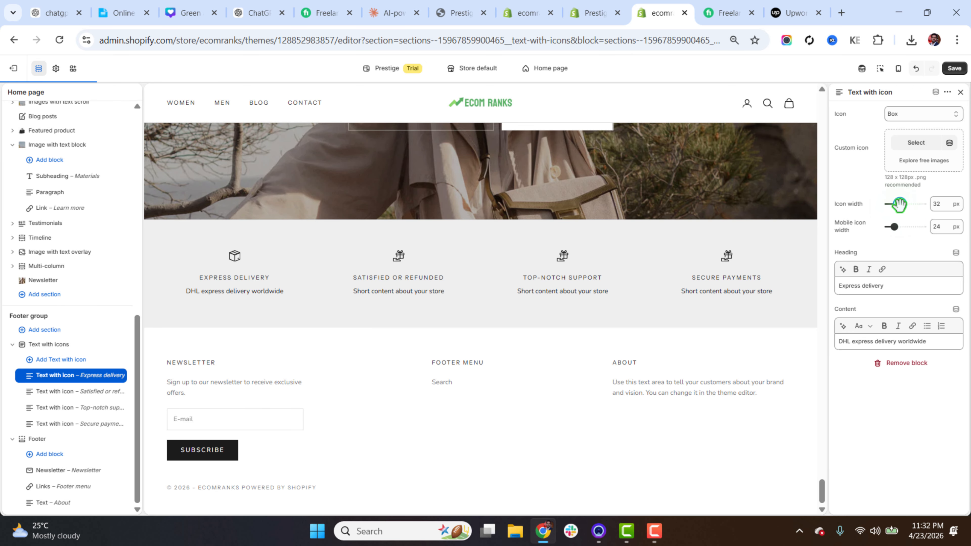
pyautogui.moveTo(899, 204); pyautogui.dragTo(908, 227)
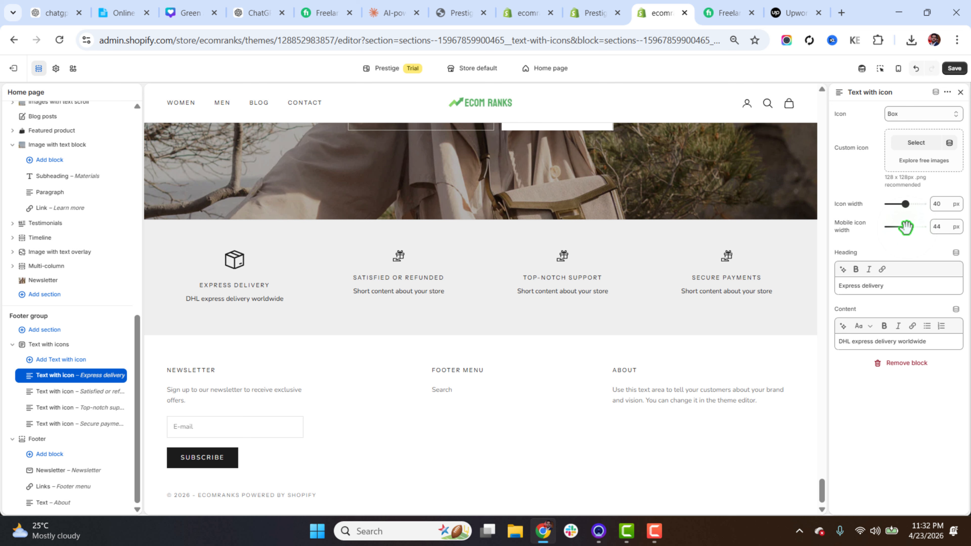
# Step: Try other text alignments for the footer group's Text with icons section and return it to Center
pyautogui.click(53, 346)
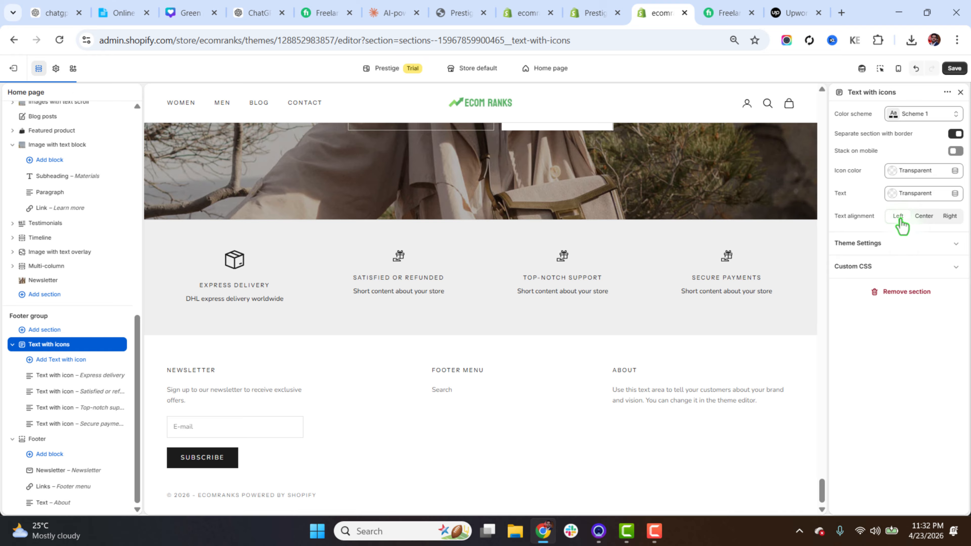
pyautogui.click(950, 219)
pyautogui.click(927, 219)
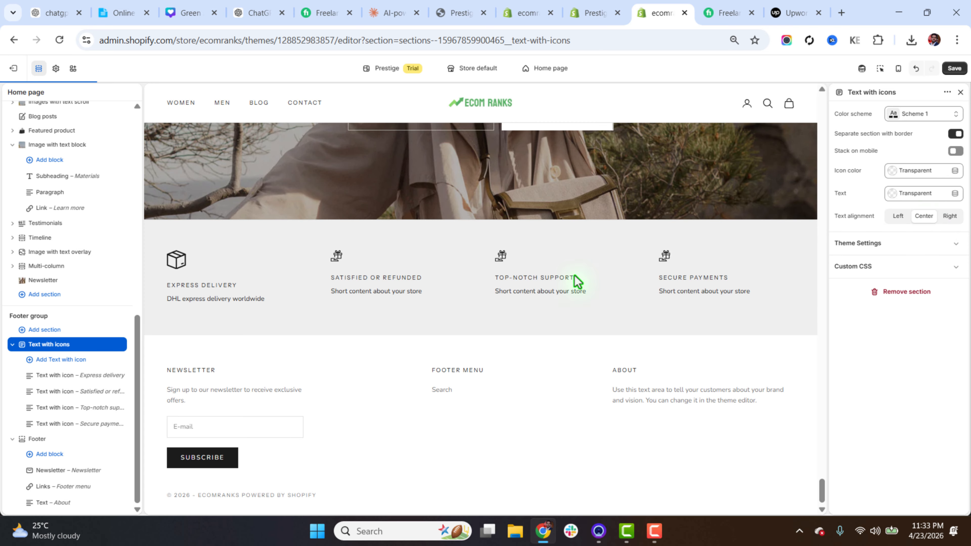
# Step: Give the Footer section Scheme 3 and a separating border, and turn off its Powered by Shopify text
pyautogui.click(12, 344)
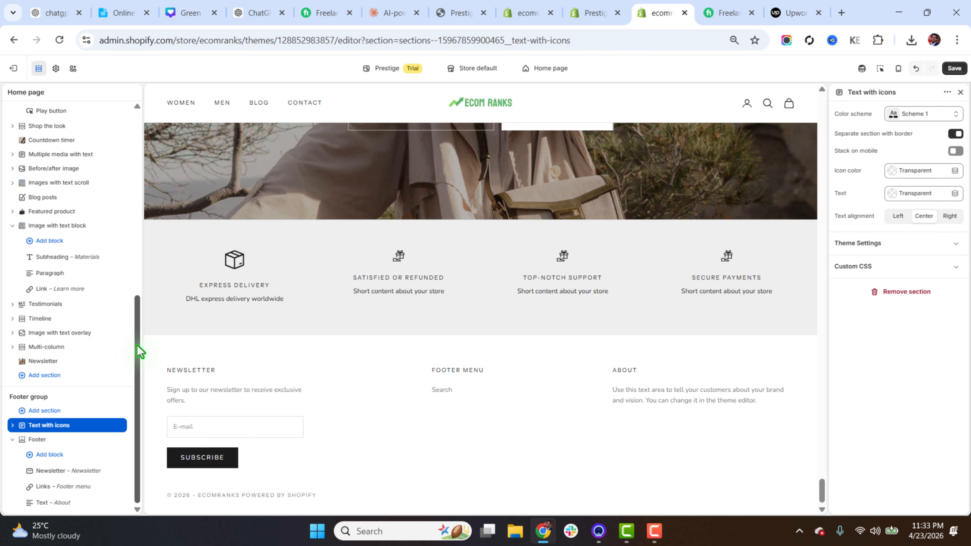
pyautogui.click(49, 441)
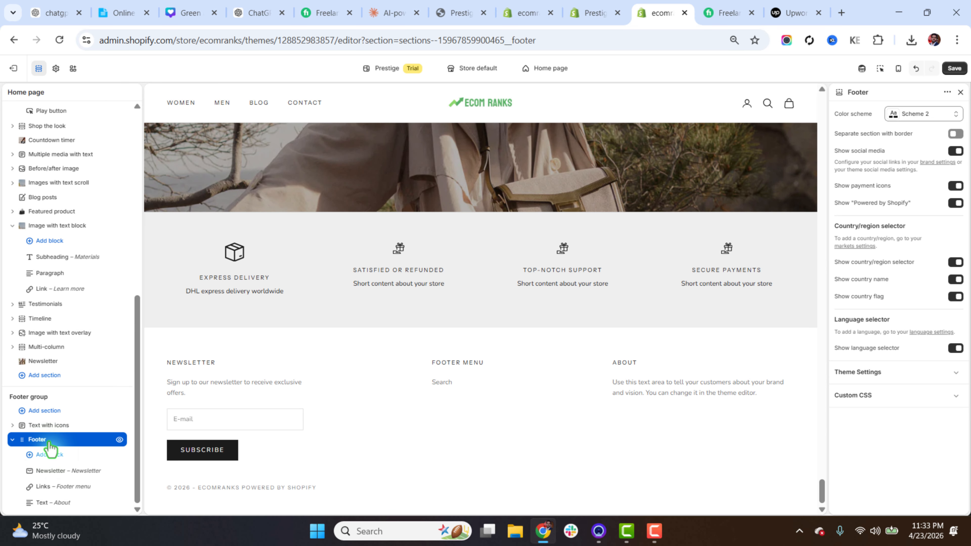
pyautogui.click(930, 115)
pyautogui.click(912, 189)
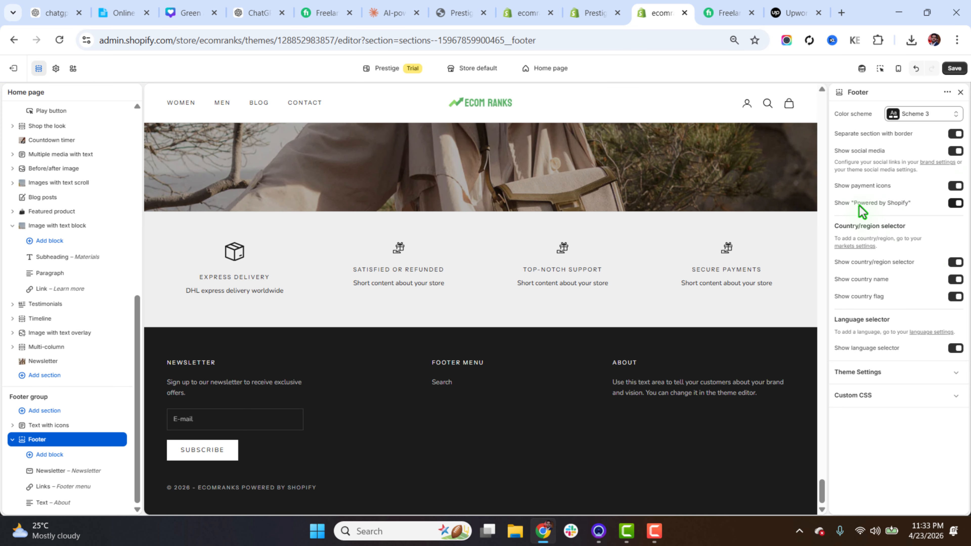
pyautogui.click(957, 203)
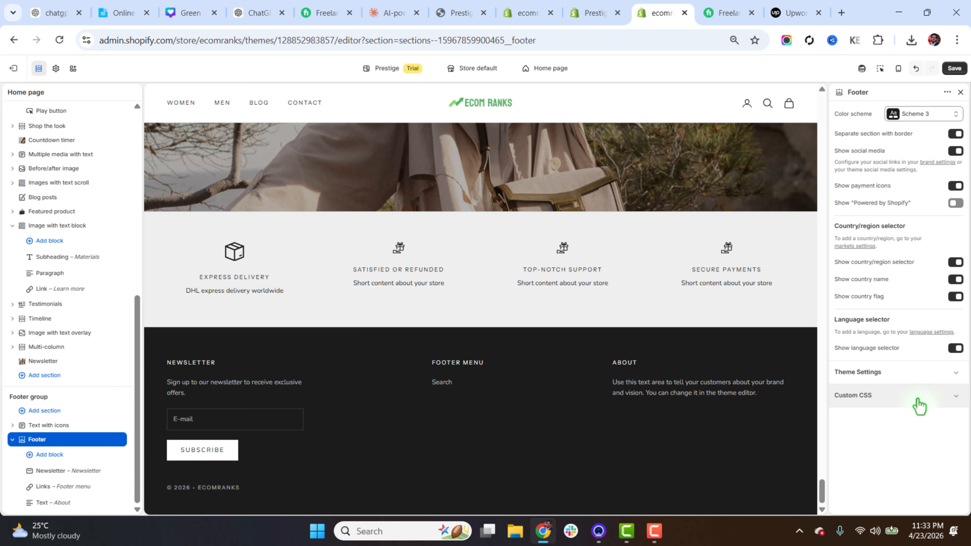
# Step: Replace the Footer menu with the Main menu in the footer's Links block
pyautogui.click(60, 473)
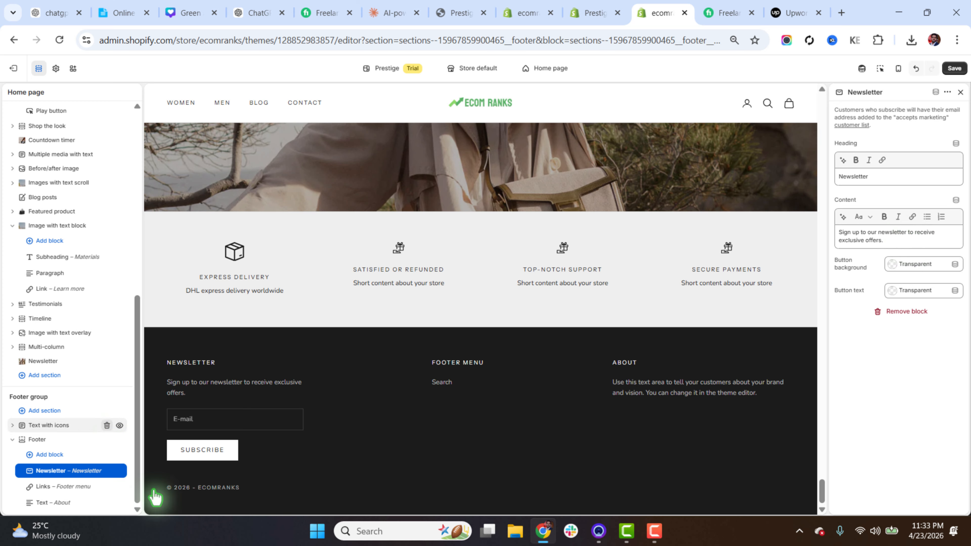
pyautogui.click(44, 486)
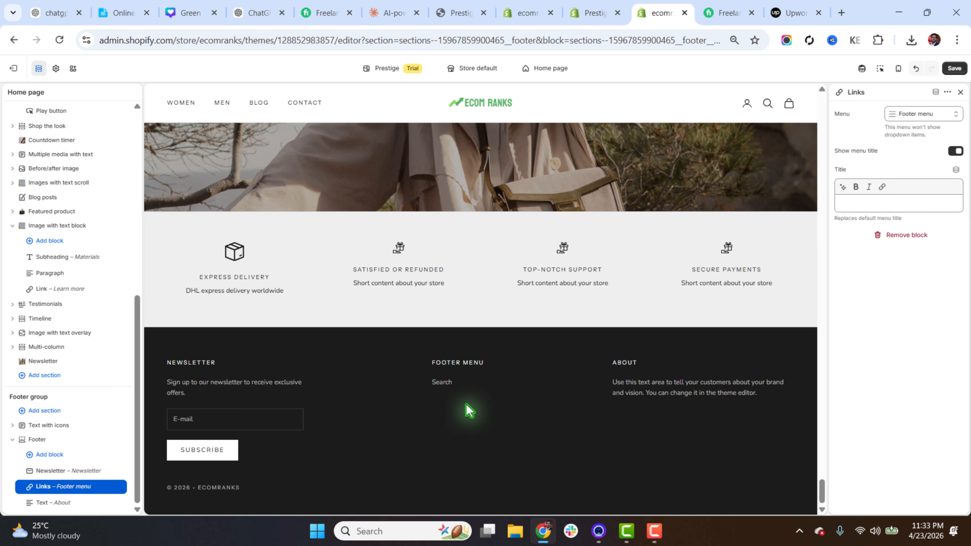
pyautogui.click(929, 114)
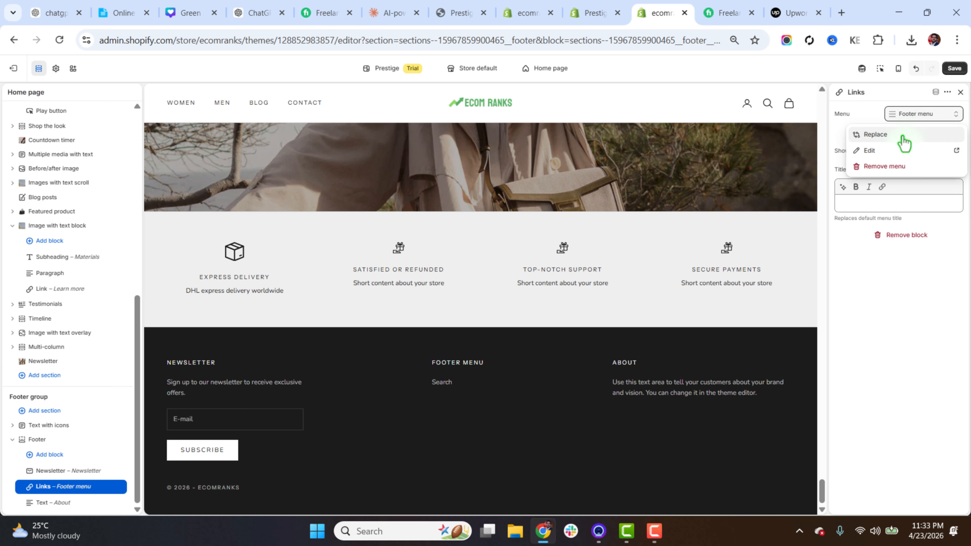
pyautogui.click(871, 114)
pyautogui.click(929, 115)
pyautogui.click(896, 138)
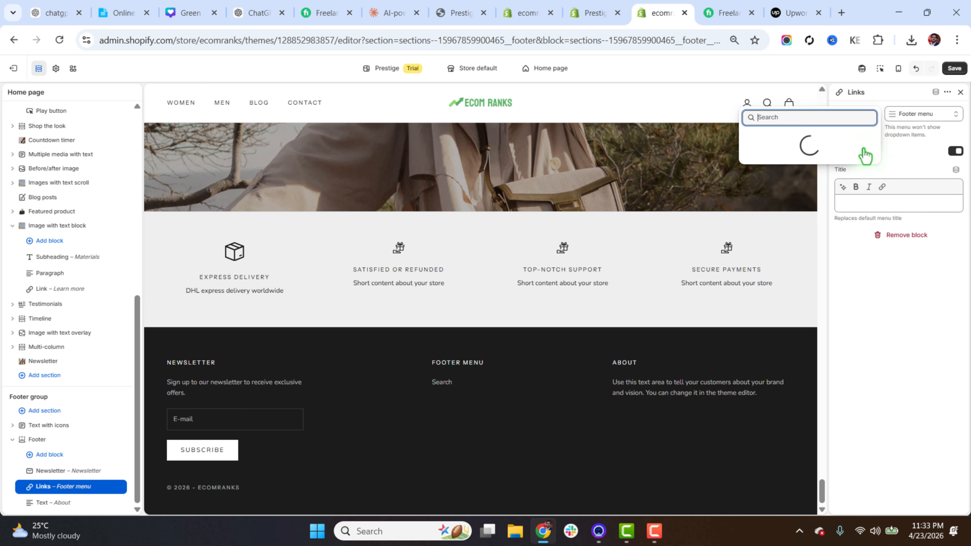
pyautogui.click(800, 185)
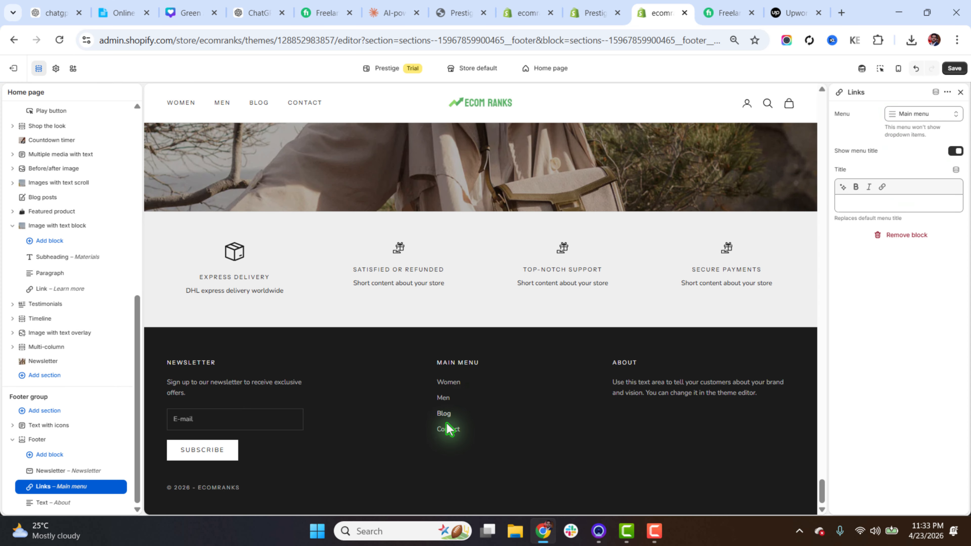
# Step: Insert a second Links block in the footer between the Main menu links and the About text
pyautogui.click(51, 505)
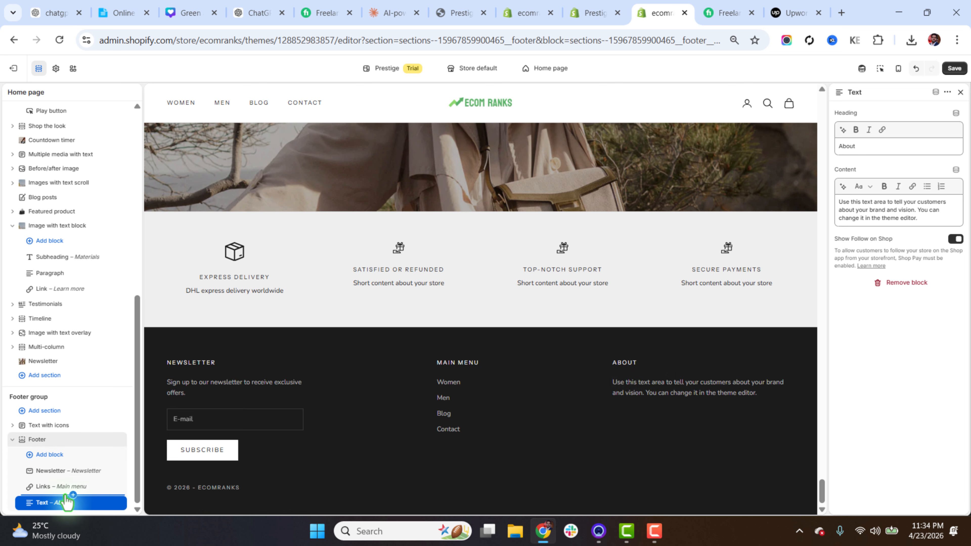
pyautogui.click(74, 497)
pyautogui.click(158, 331)
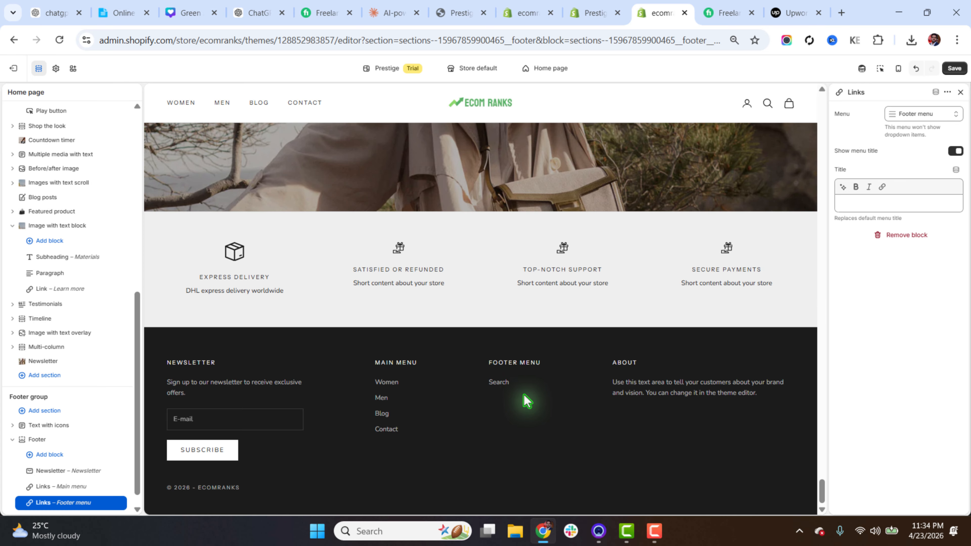
pyautogui.click(926, 115)
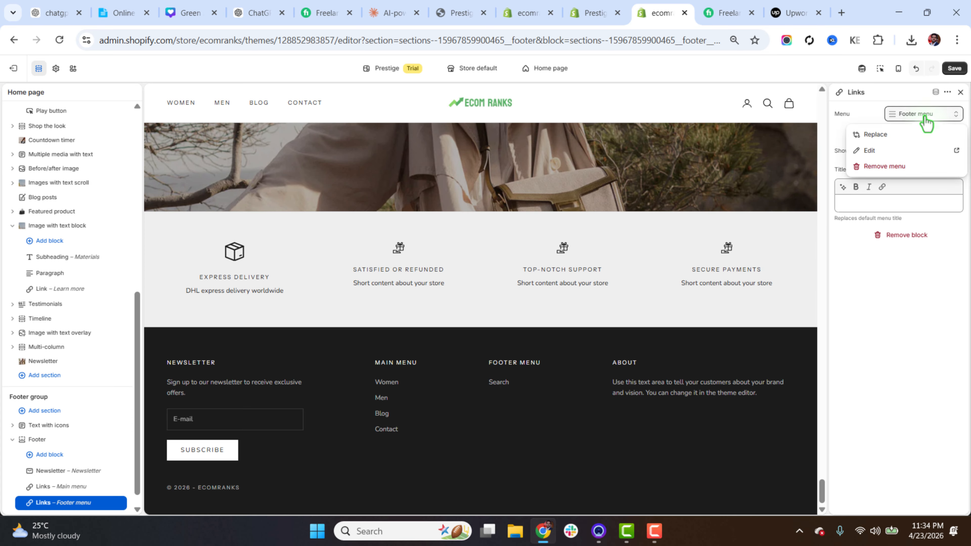
pyautogui.click(883, 326)
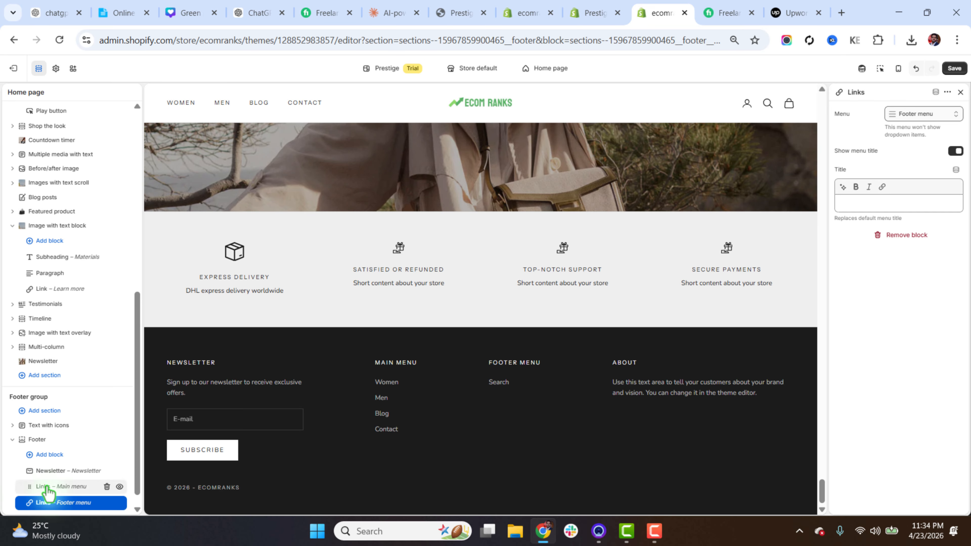
# Step: Title the footer's new Links block "Quick Links", correcting the misspelled first word
pyautogui.click(864, 205)
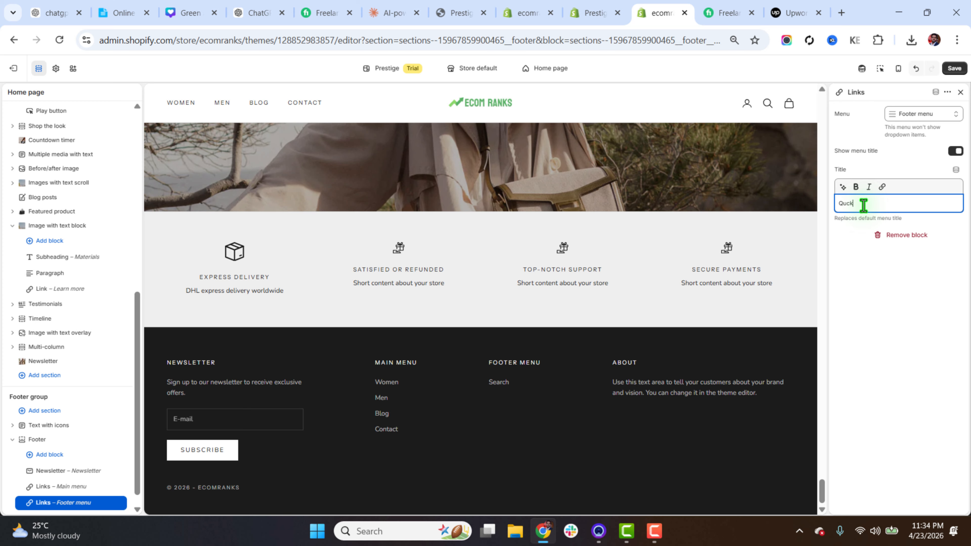
pyautogui.write('Qucki')
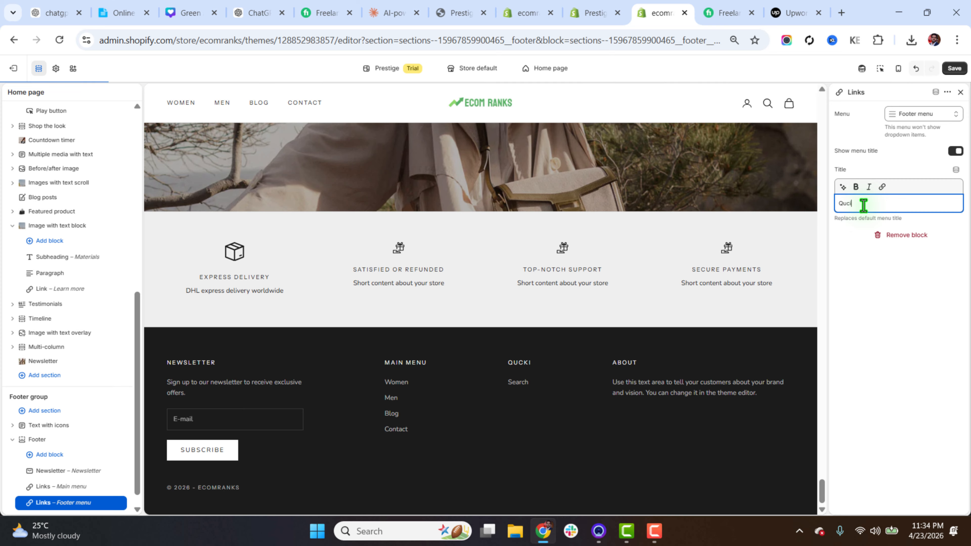
pyautogui.press('BackSpace')
pyautogui.press('BackSpace')
pyautogui.write('ik Links')
pyautogui.doubleClick(845, 204)
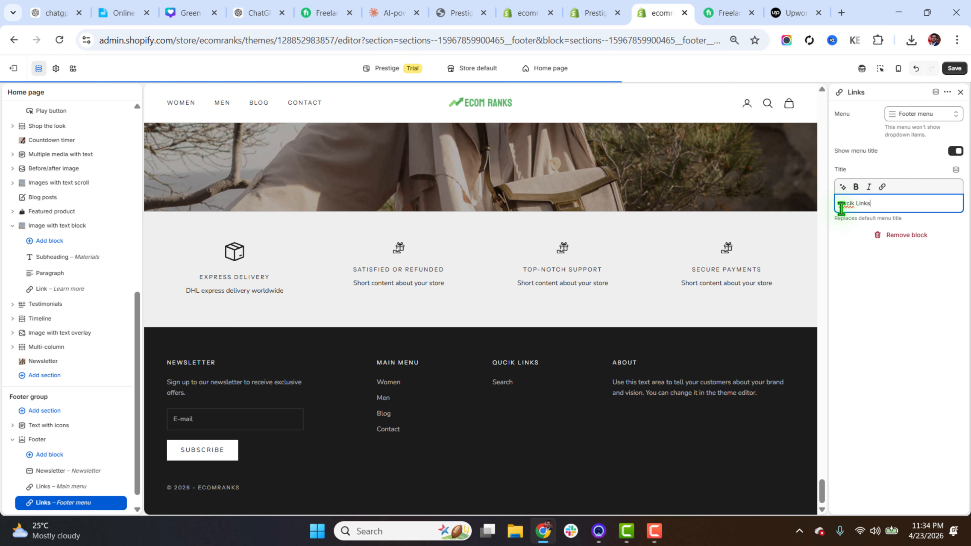
pyautogui.rightClick(843, 204)
pyautogui.click(776, 225)
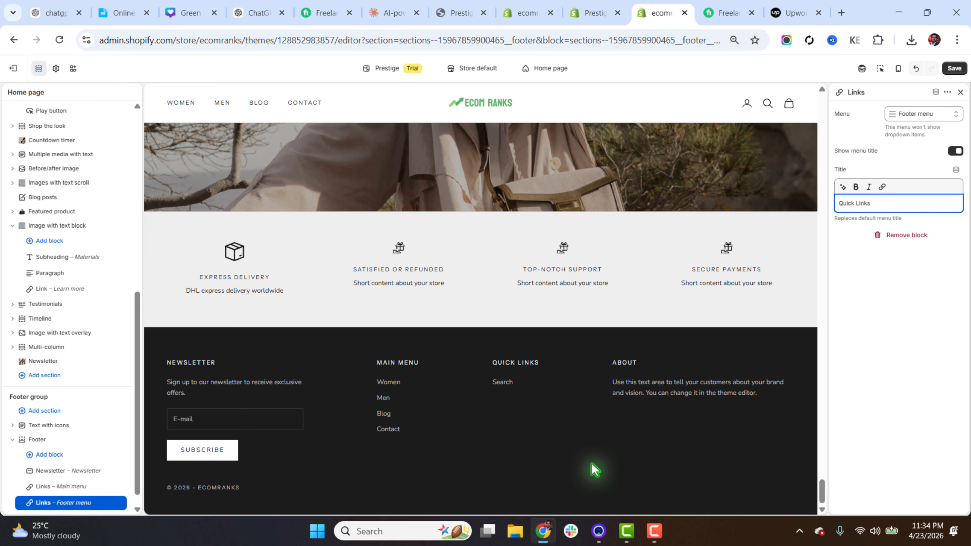
# Step: Save the home page and footer customizations of the Prestige theme
pyautogui.scroll(10, 595, 469)
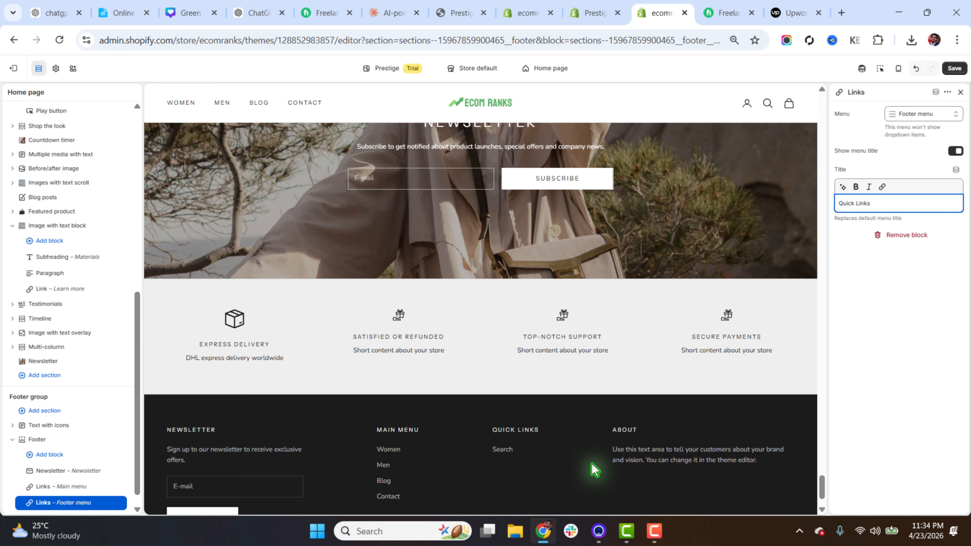
pyautogui.scroll(10, 594, 469)
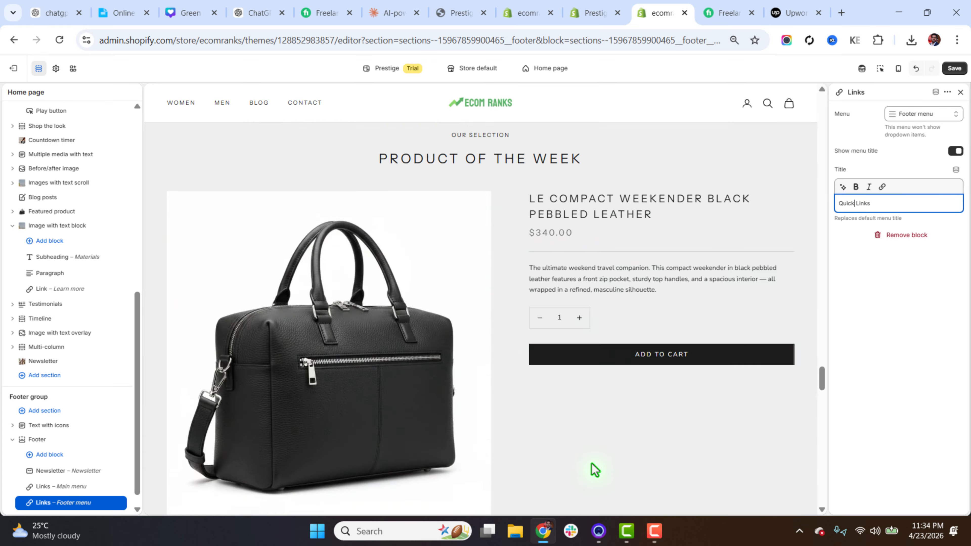
pyautogui.scroll(15, 595, 469)
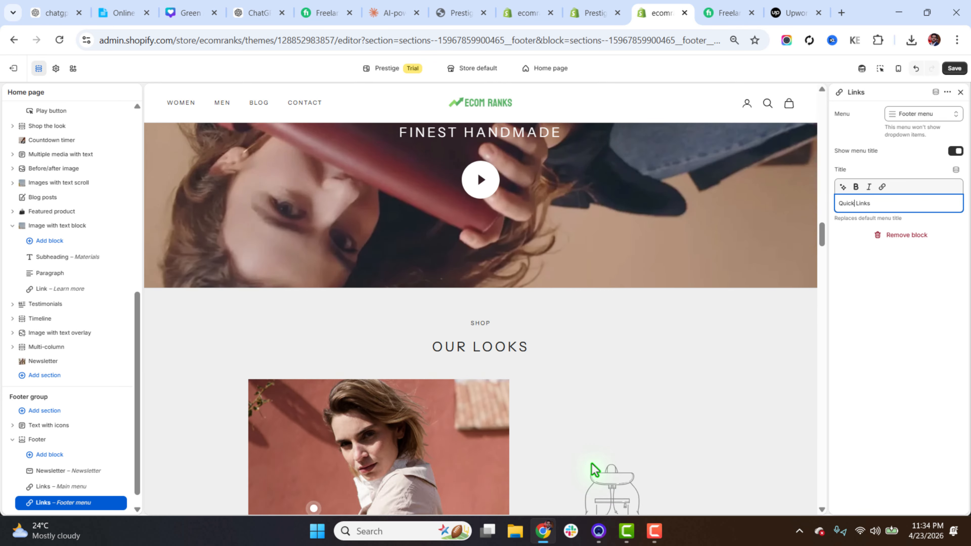
pyautogui.scroll(20, 594, 470)
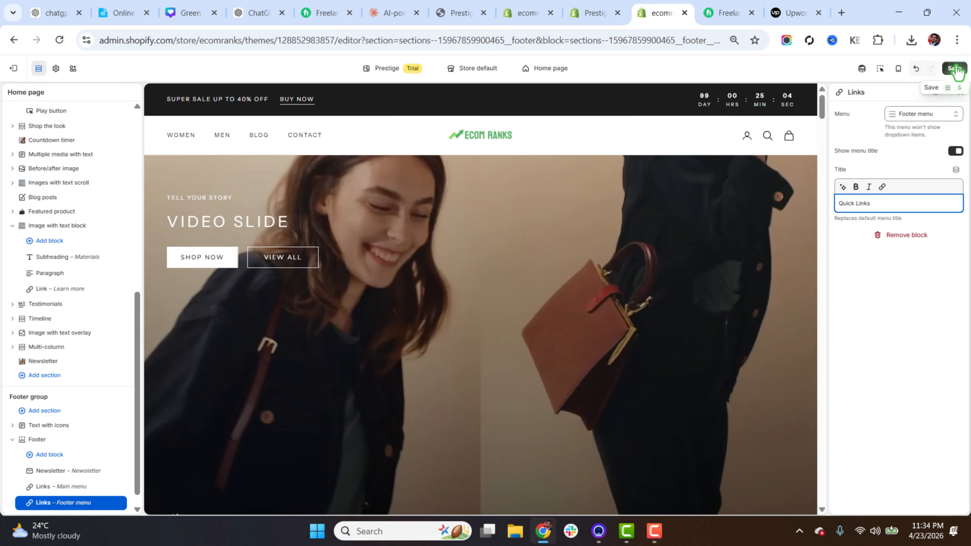
pyautogui.click(954, 68)
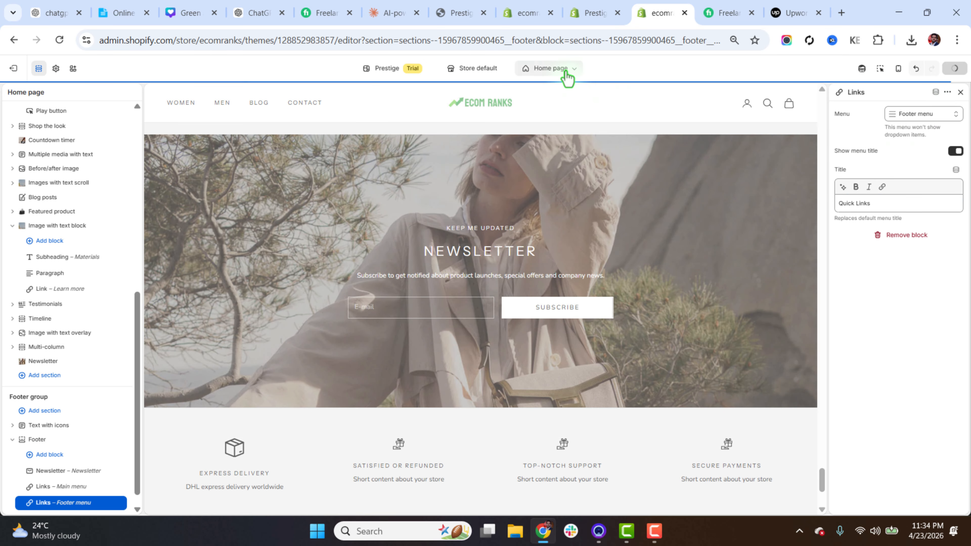
# Step: Open the Default product template in the theme editor
pyautogui.click(561, 71)
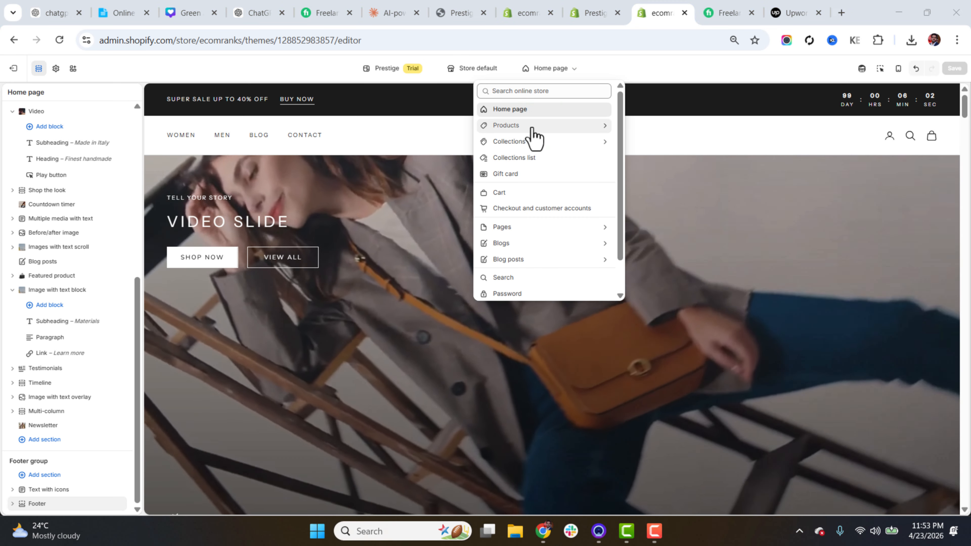
pyautogui.click(532, 128)
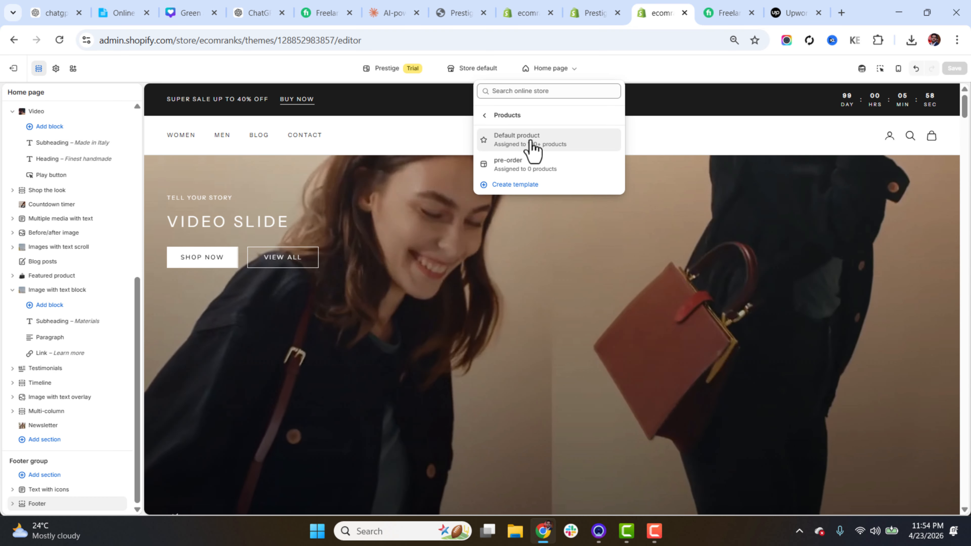
pyautogui.click(530, 141)
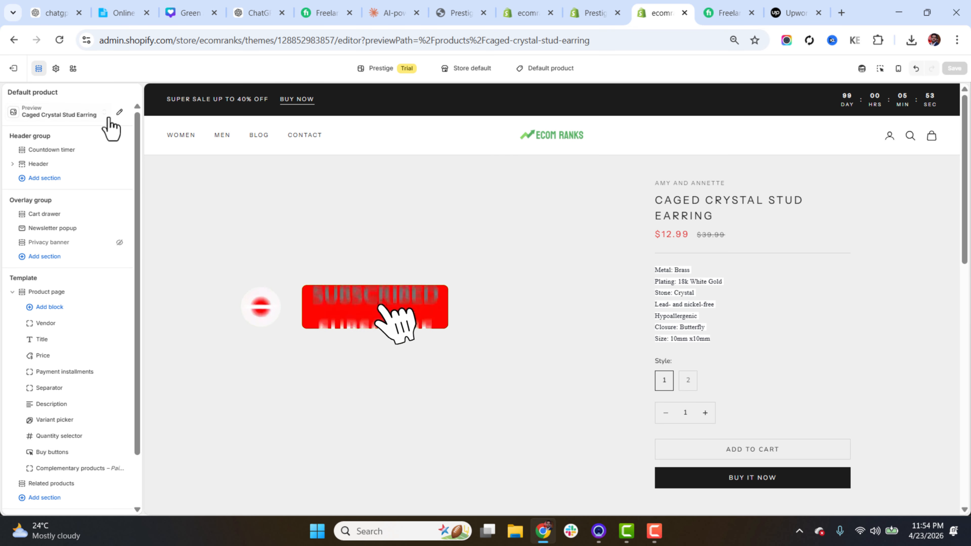
# Step: Search the preview products for "bag" and preview the template with Le Bleu Marine Flap Bag
pyautogui.click(104, 115)
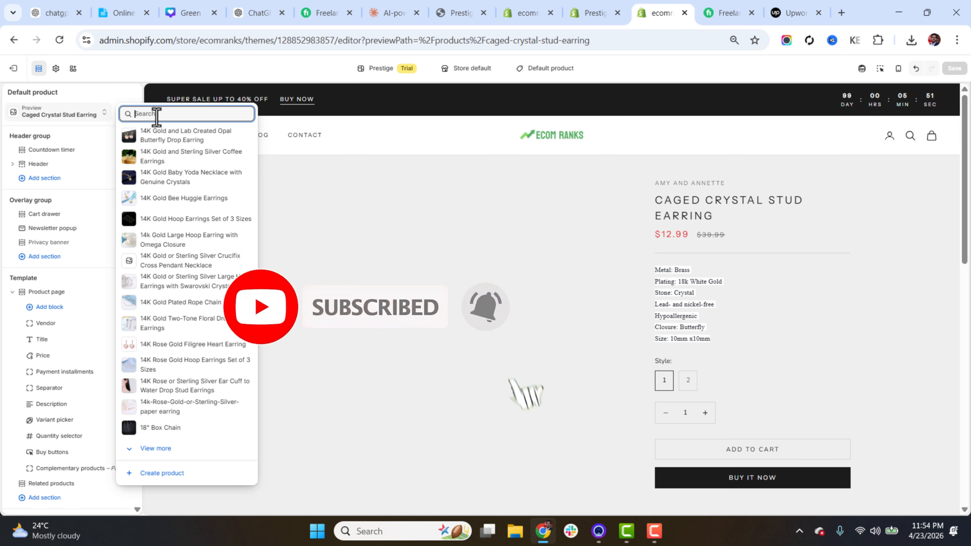
pyautogui.write('bag')
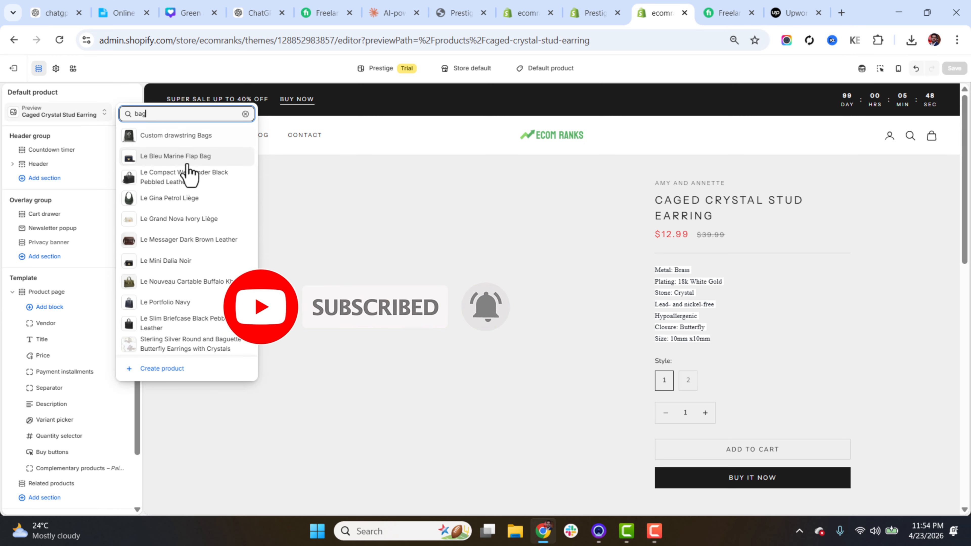
pyautogui.click(178, 172)
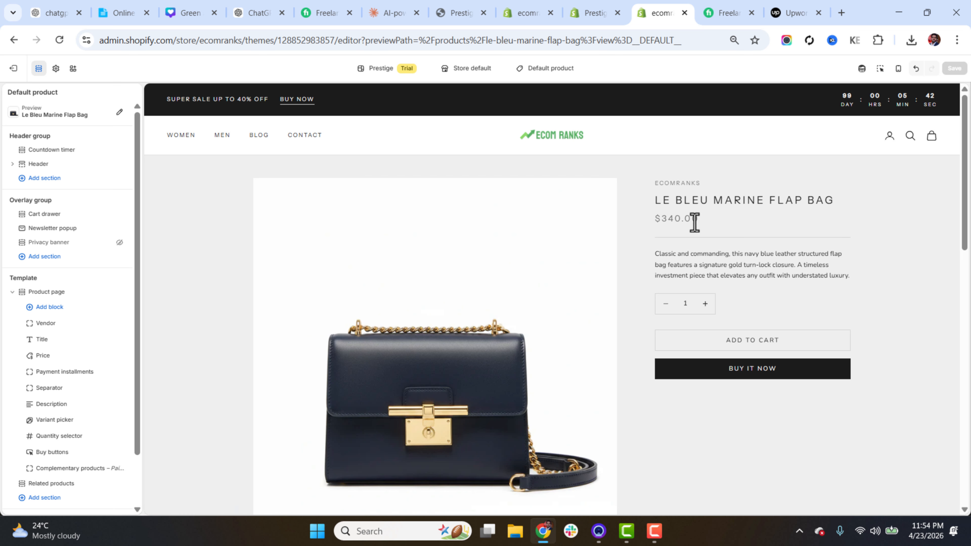
# Step: Look over the bag's product page preview and open the settings of the template's Product page section
pyautogui.moveTo(692, 220); pyautogui.dragTo(655, 218)
pyautogui.scroll(-1, 967, 183)
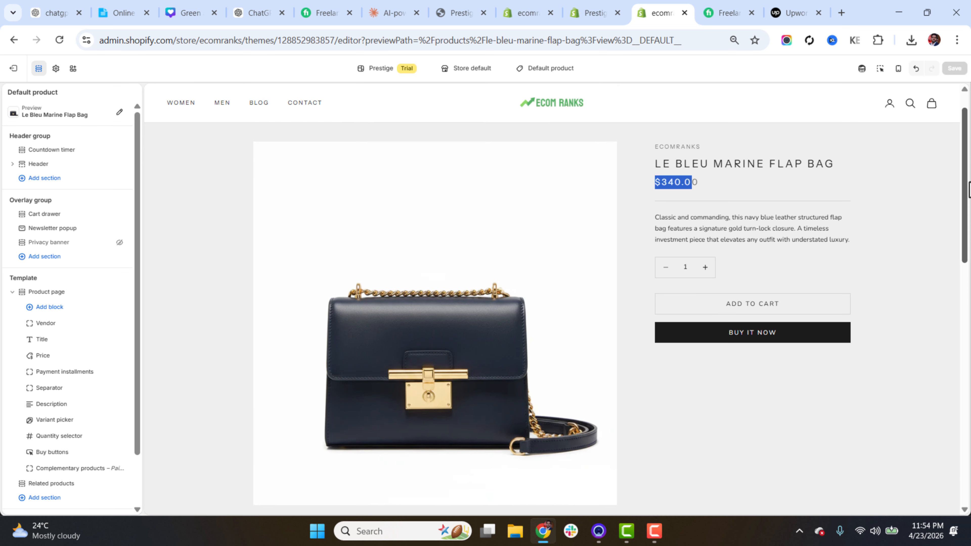
pyautogui.scroll(1, 967, 190)
pyautogui.moveTo(136, 200); pyautogui.dragTo(141, 271)
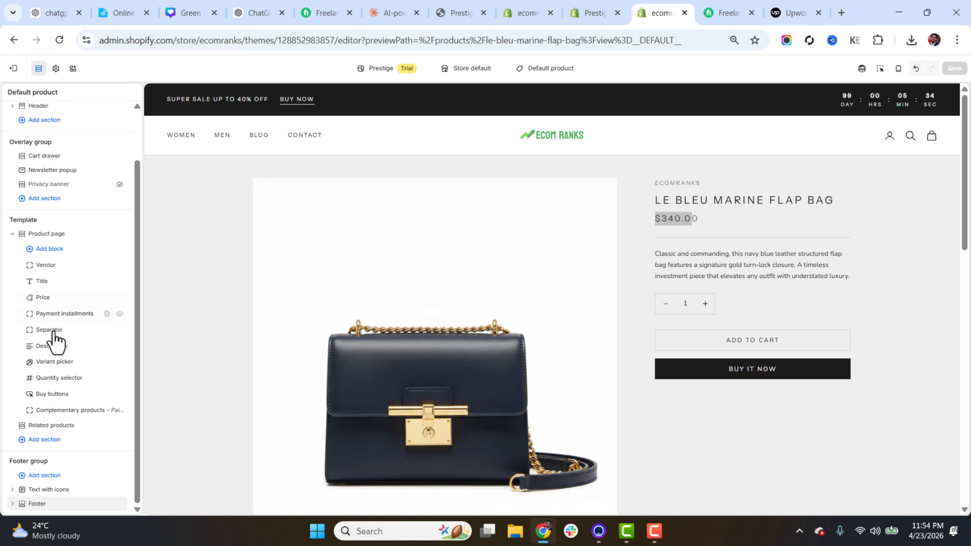
pyautogui.click(56, 235)
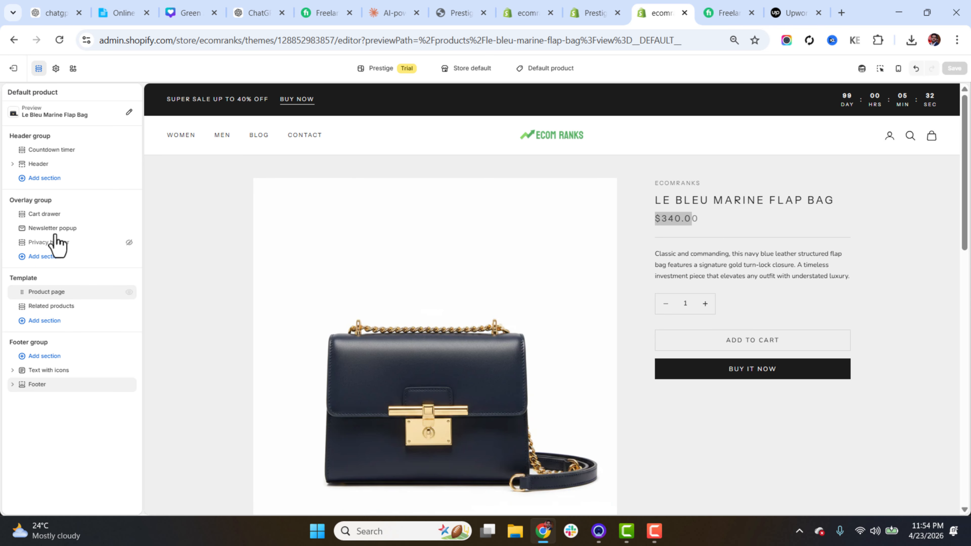
pyautogui.click(45, 293)
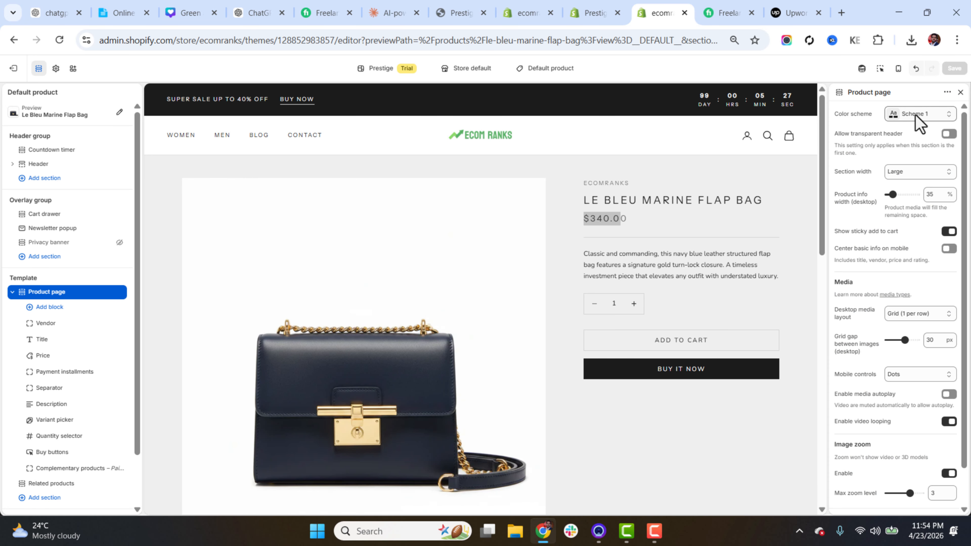
# Step: Try color Scheme 3 on the Product page section and undo it
pyautogui.click(925, 114)
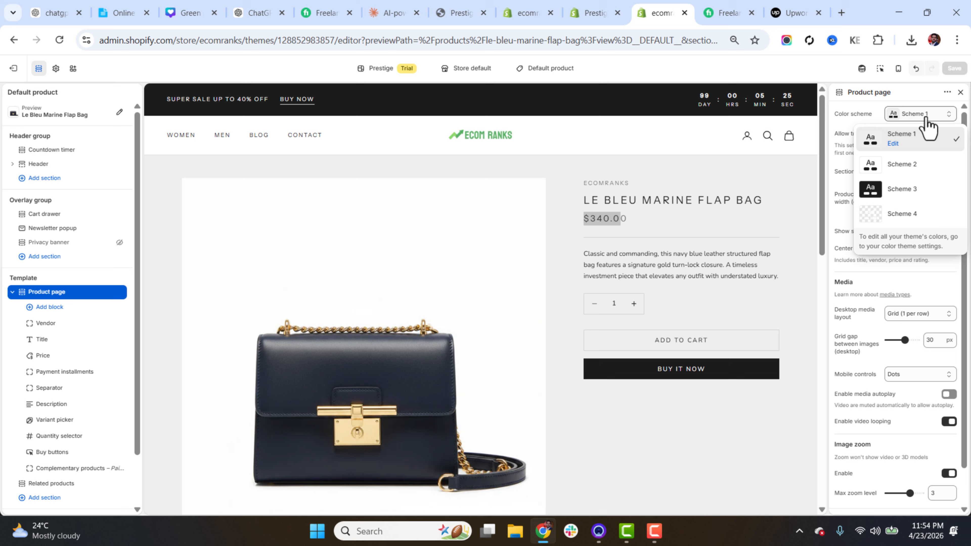
pyautogui.click(909, 190)
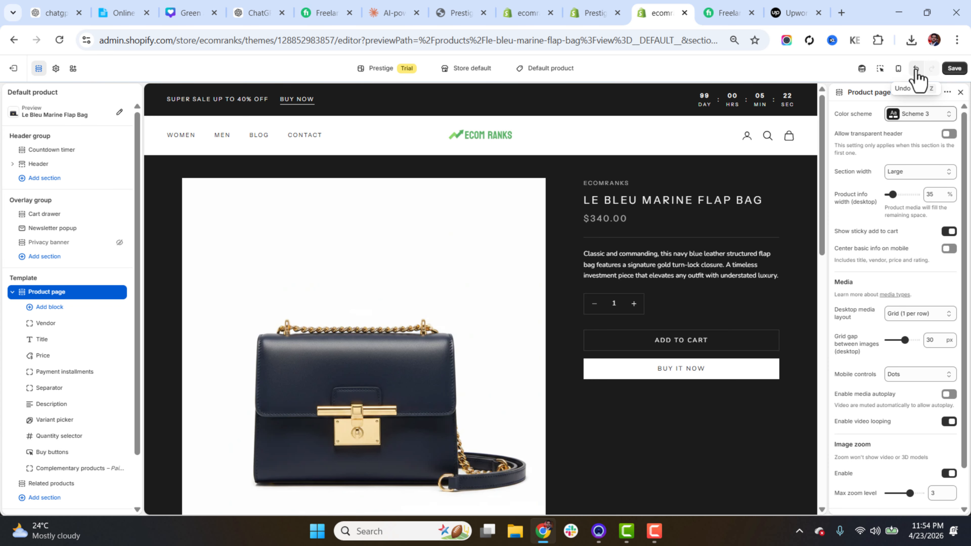
pyautogui.click(916, 68)
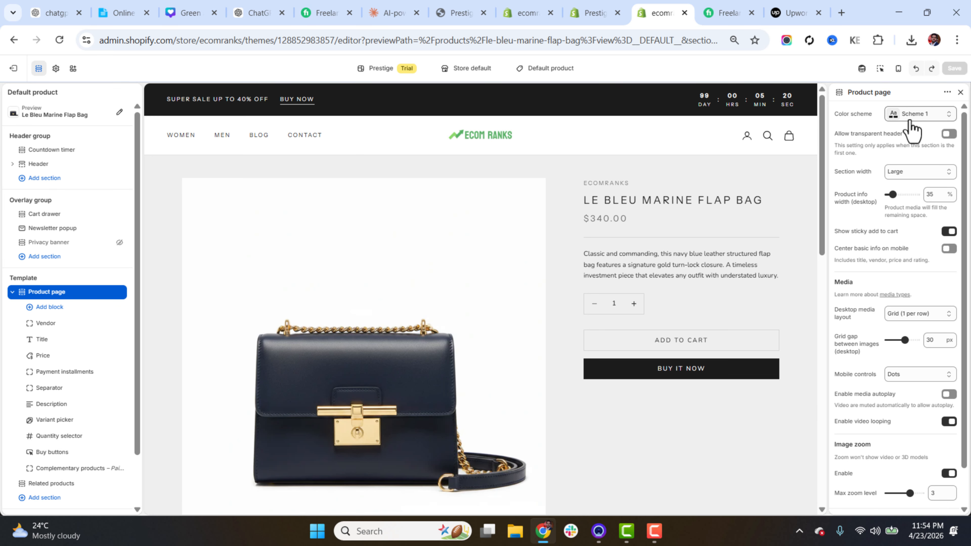
# Step: Try the transparent header on the Product page section, turn it off again and check the section width options
pyautogui.click(949, 135)
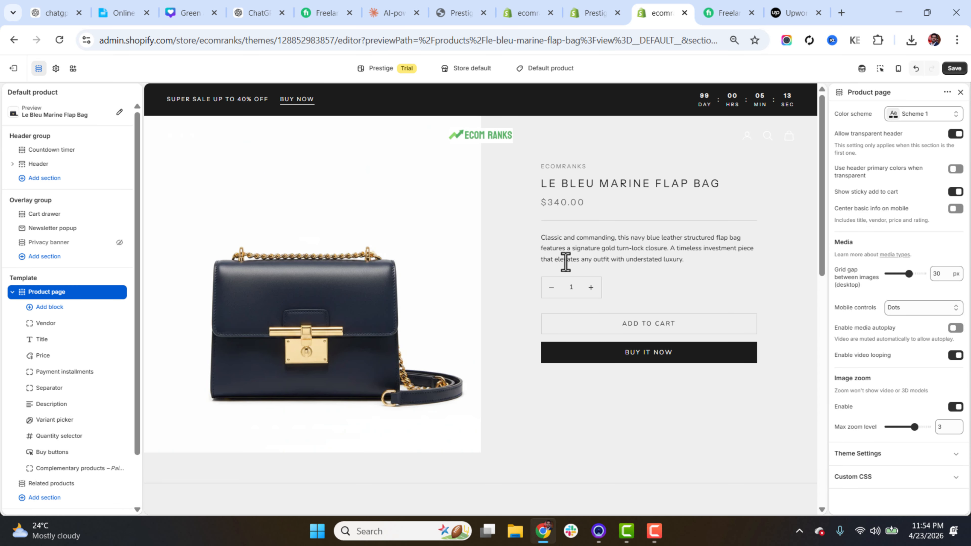
pyautogui.click(952, 135)
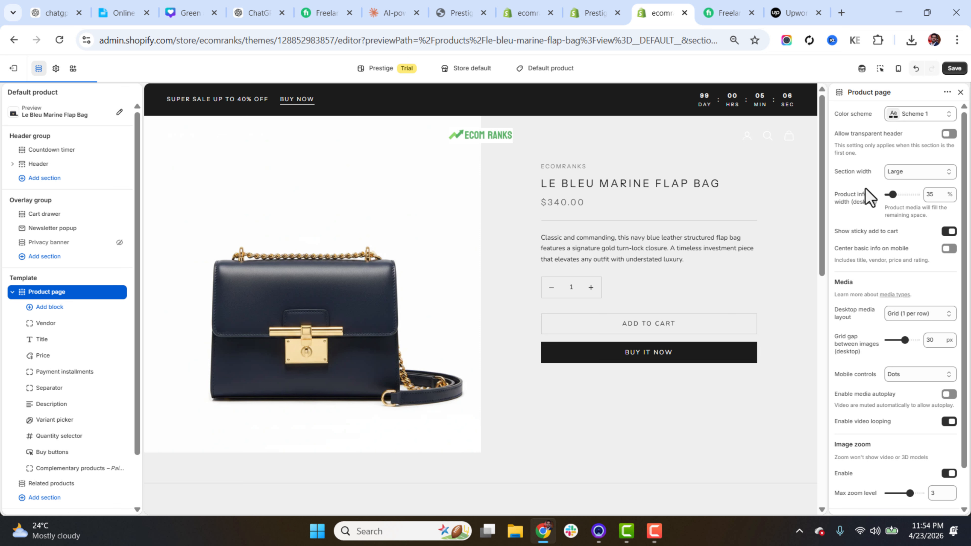
pyautogui.click(925, 174)
pyautogui.click(925, 185)
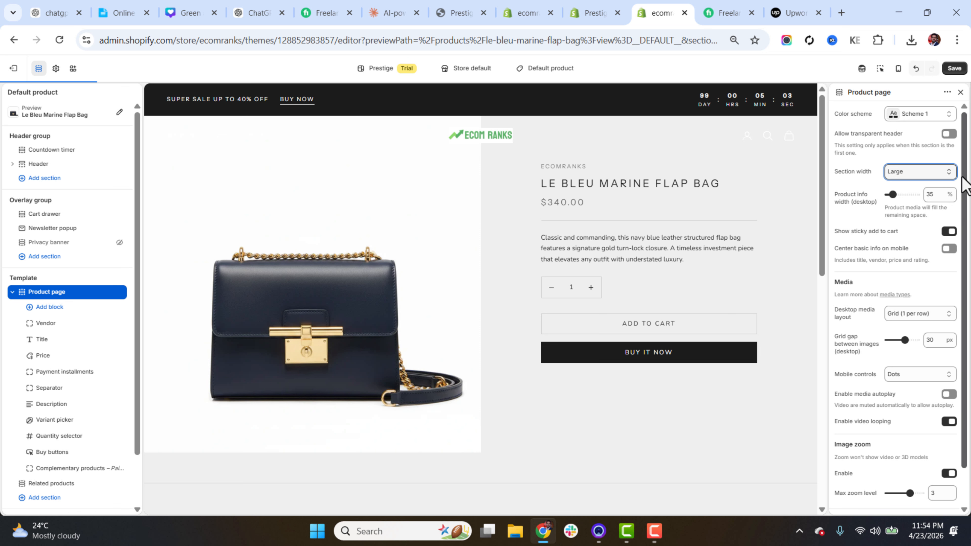
# Step: Try a desktop product info width of 58% on the Product page section and undo it
pyautogui.scroll(-1, 959, 176)
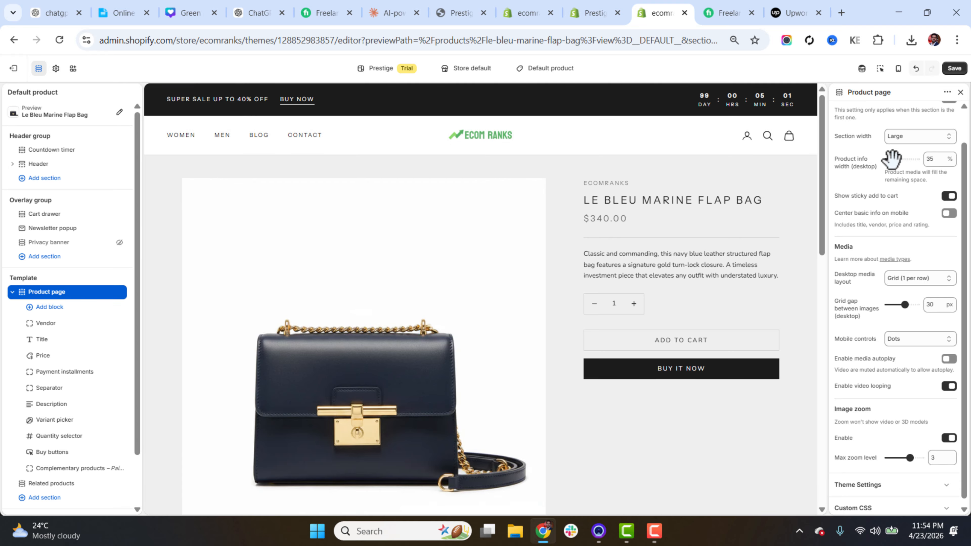
pyautogui.moveTo(892, 159); pyautogui.dragTo(913, 158)
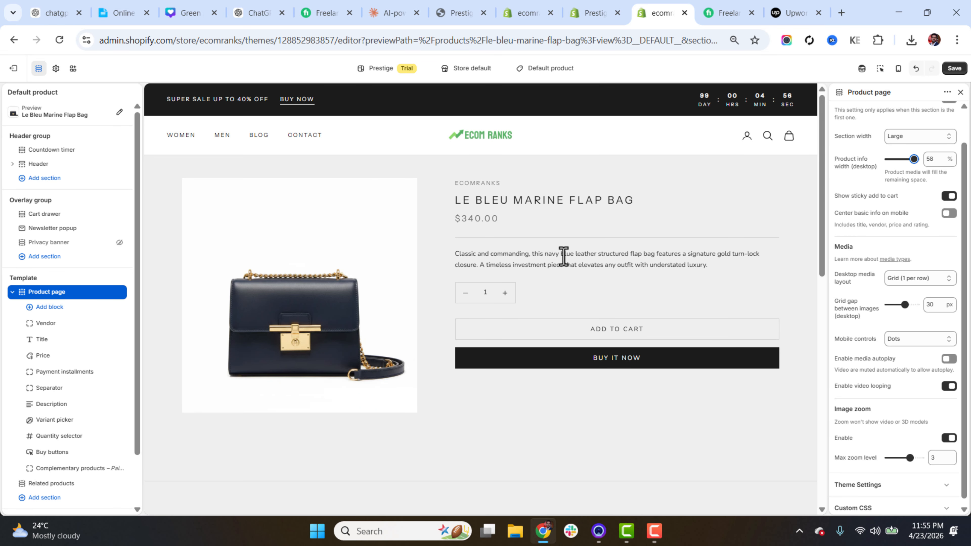
pyautogui.click(917, 76)
# Step: Review the desktop media layout options for the Product page section
pyautogui.moveTo(967, 182); pyautogui.dragTo(961, 202)
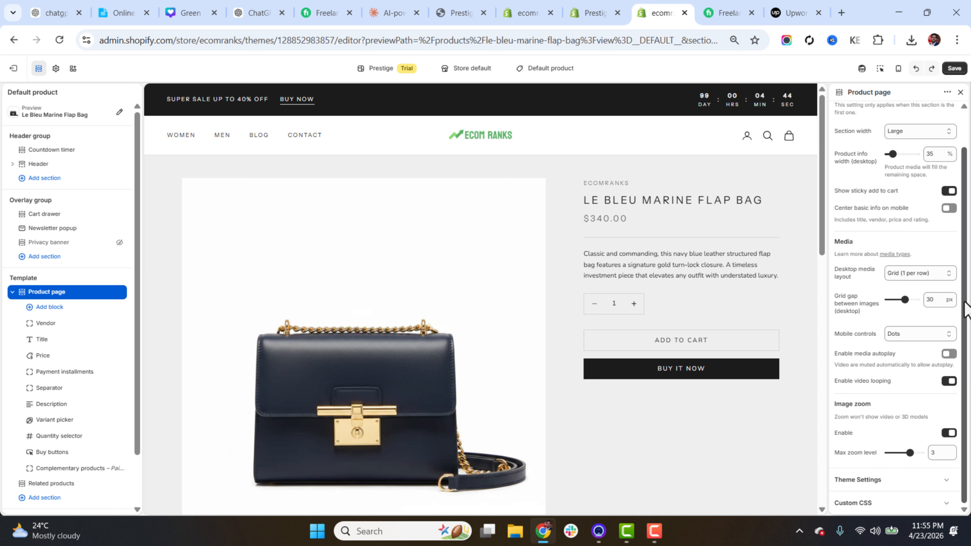
pyautogui.moveTo(824, 232); pyautogui.dragTo(828, 294)
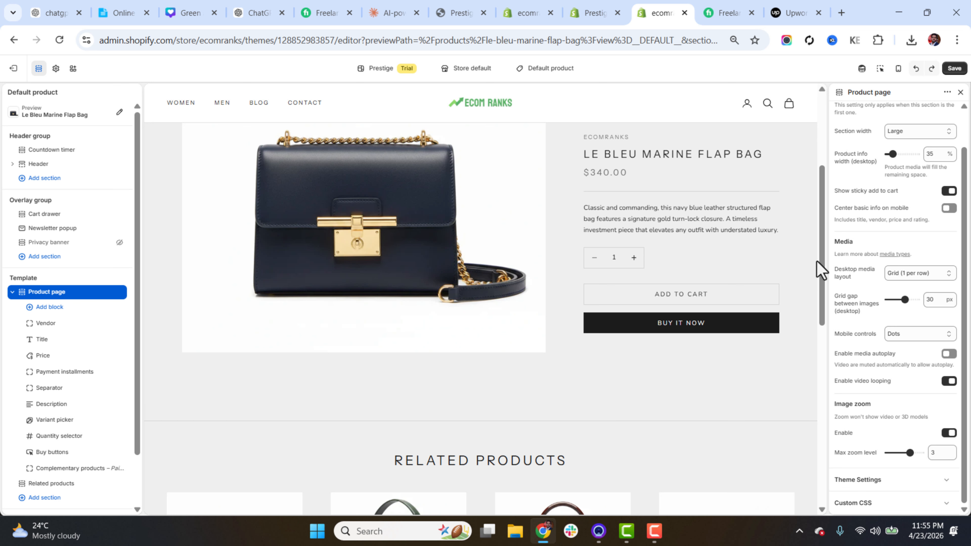
pyautogui.click(919, 274)
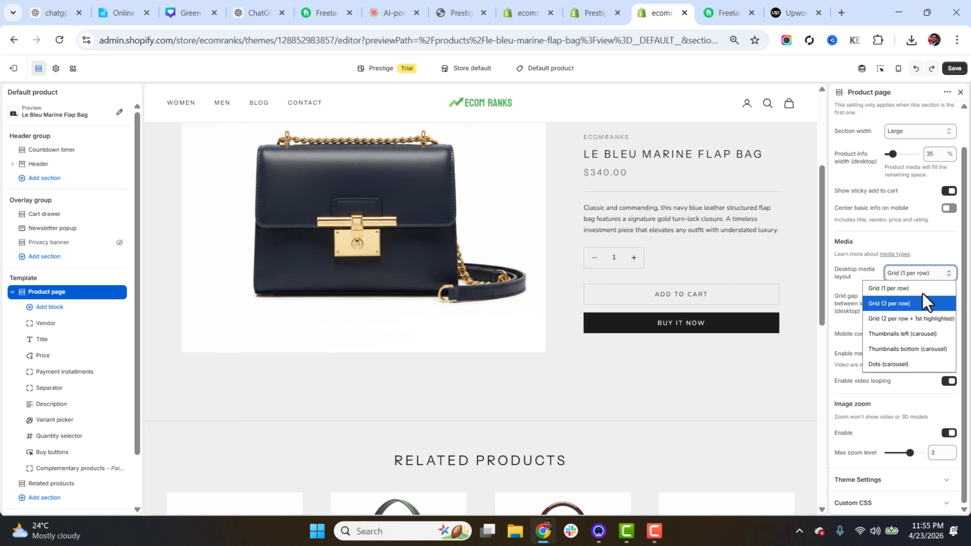
pyautogui.click(935, 264)
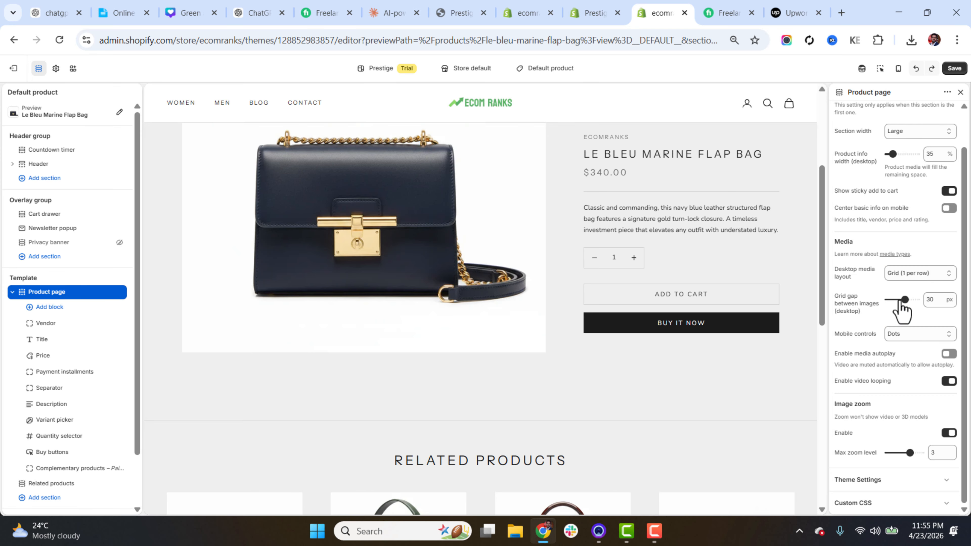
# Step: Keep Dots as the product media's mobile controls and enable media autoplay
pyautogui.click(907, 336)
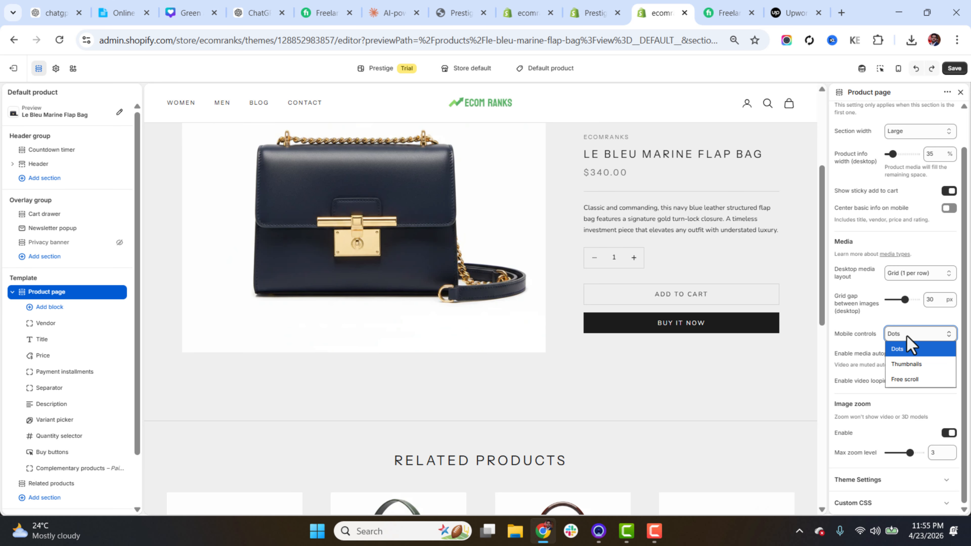
pyautogui.click(917, 348)
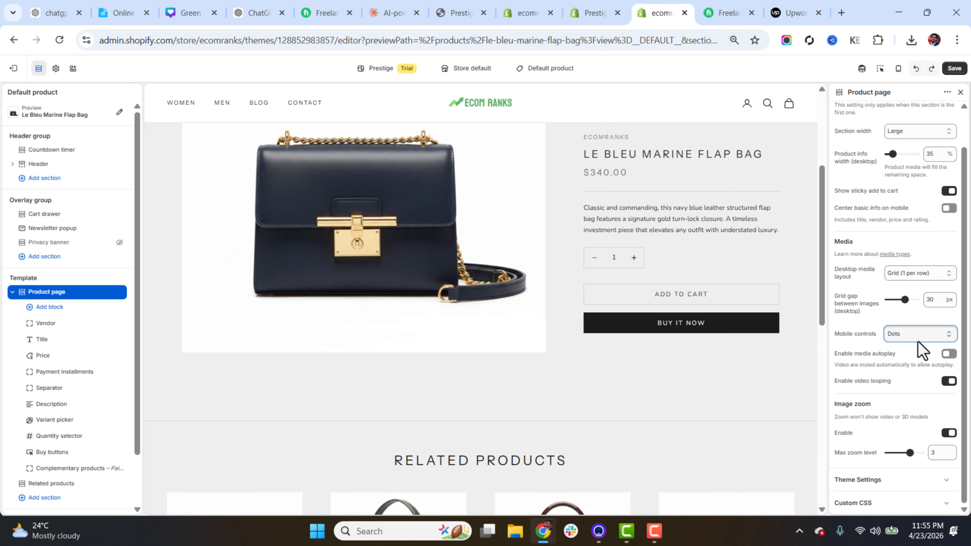
pyautogui.click(951, 355)
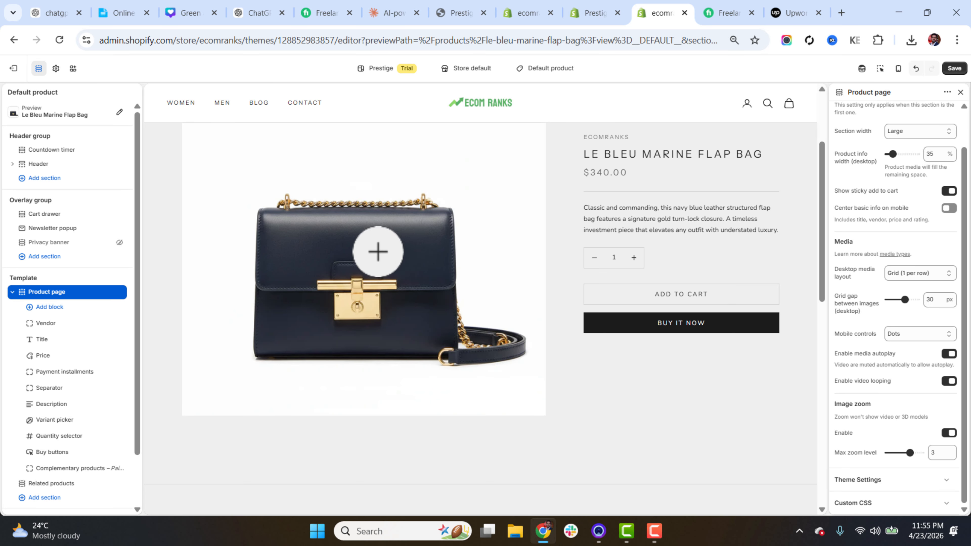
# Step: Review the blocks available to add to the Product page section, without adding any
pyautogui.click(49, 308)
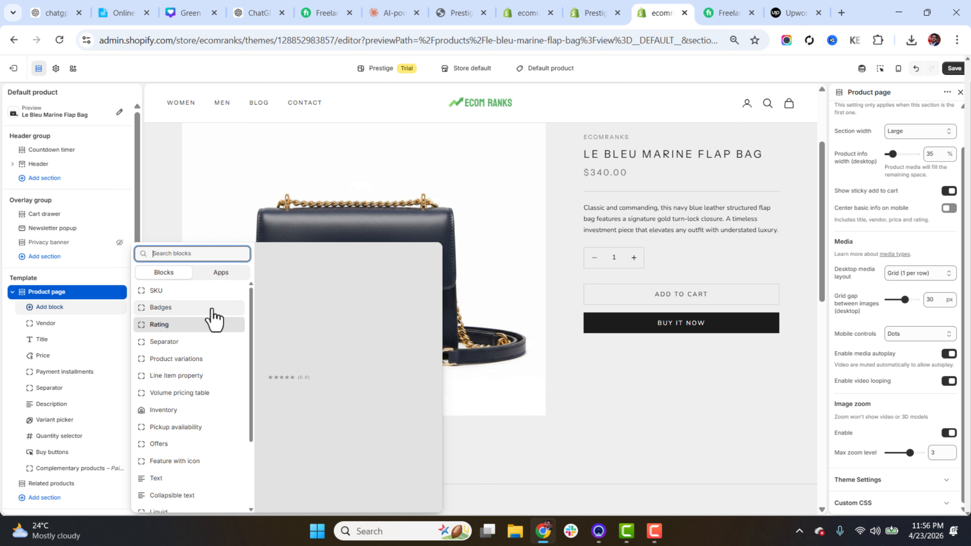
pyautogui.click(806, 217)
pyautogui.moveTo(823, 207); pyautogui.dragTo(826, 178)
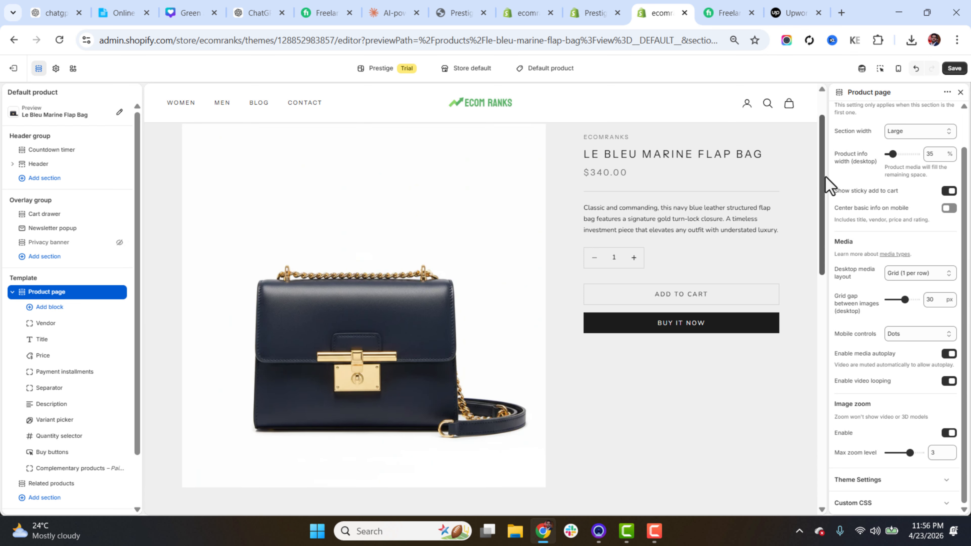
# Step: Open the Vendor block, then check the Vendor field of the Le Messager Dark Brown Leather product in the store admin
pyautogui.click(53, 328)
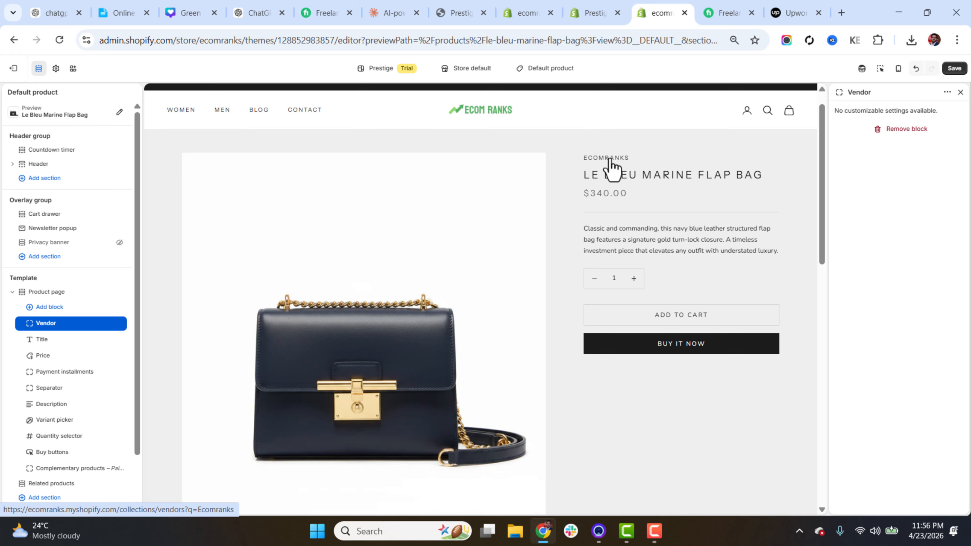
pyautogui.click(574, 13)
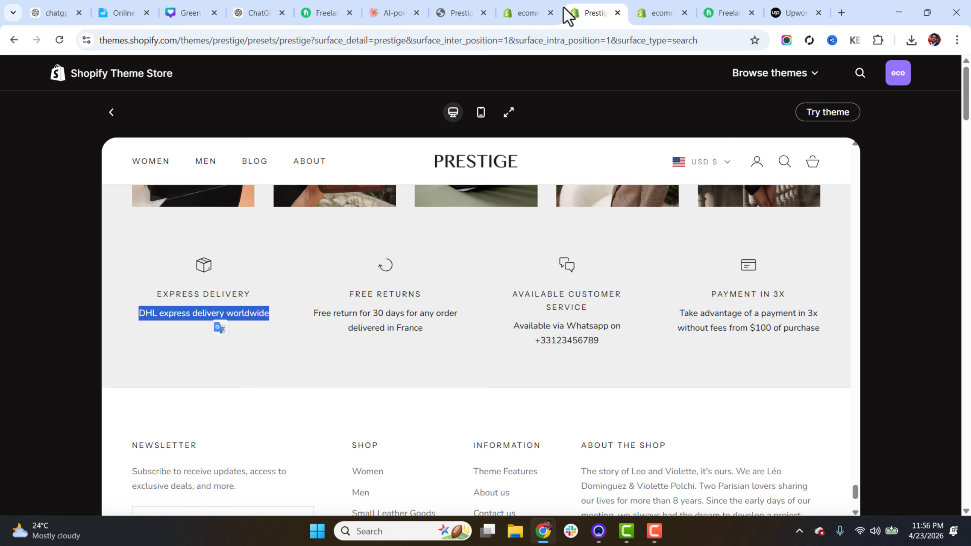
pyautogui.click(531, 13)
pyautogui.click(38, 121)
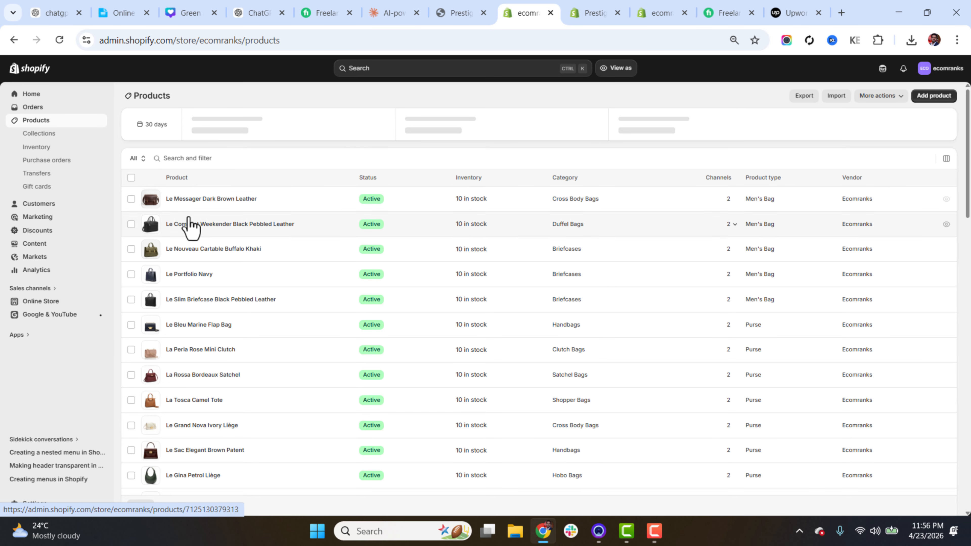
pyautogui.click(194, 201)
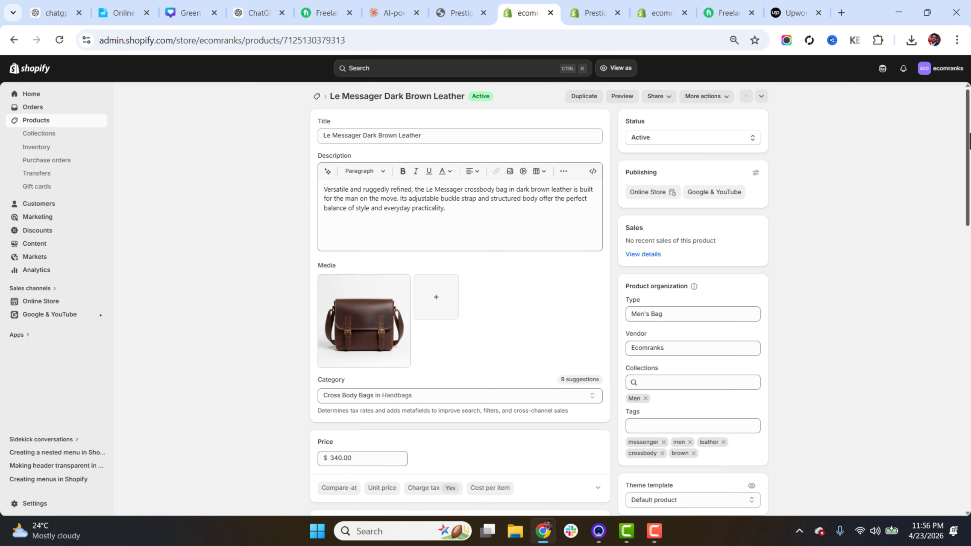
pyautogui.scroll(-2, 653, 264)
pyautogui.click(658, 263)
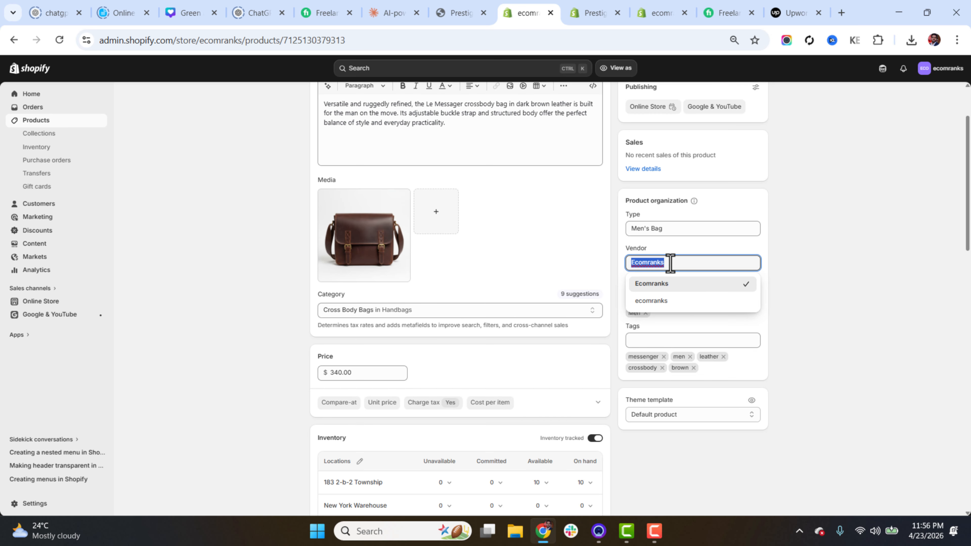
# Step: Return to the theme editor and set the product page's Title block style to H1
pyautogui.click(648, 11)
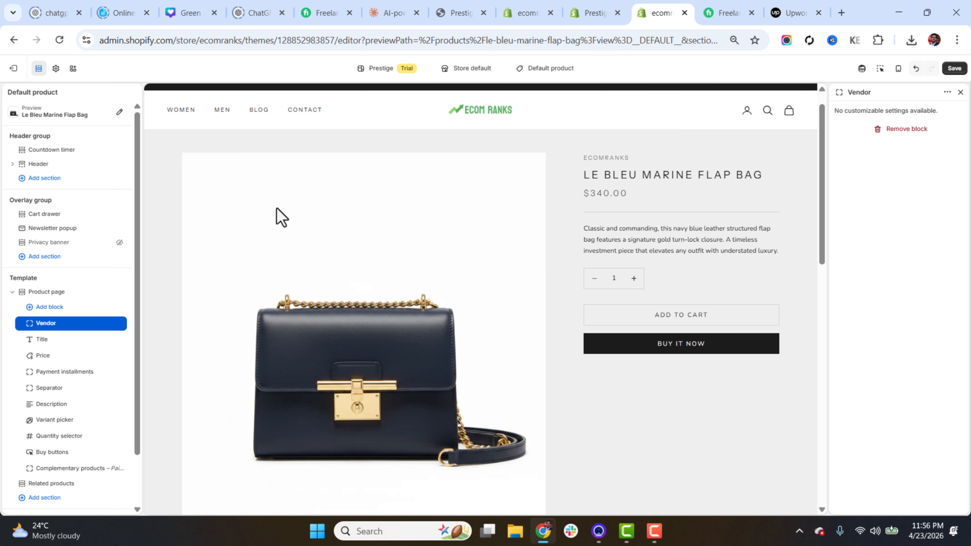
pyautogui.click(49, 346)
pyautogui.click(917, 115)
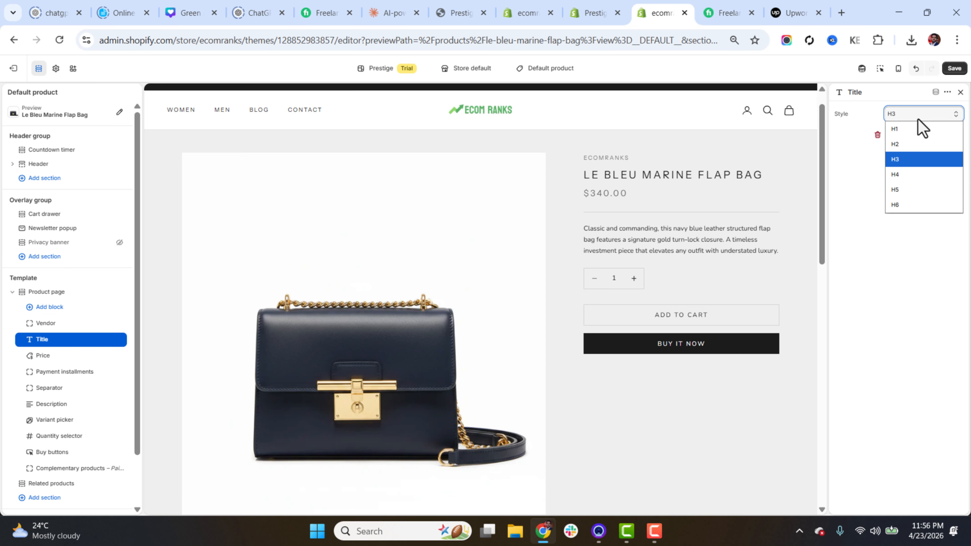
pyautogui.click(919, 132)
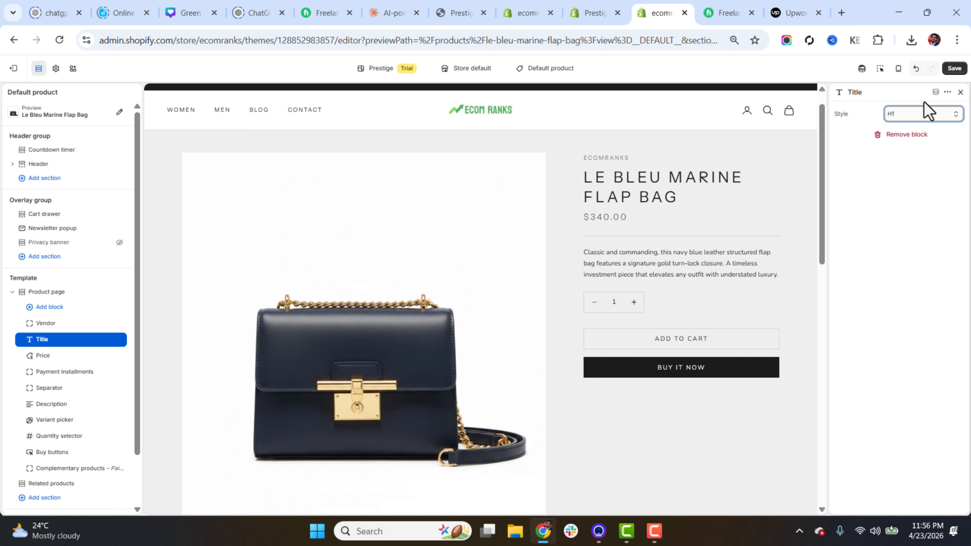
# Step: Undo the last Title style change and try the Price block's taxes notice, leaving it off
pyautogui.click(916, 68)
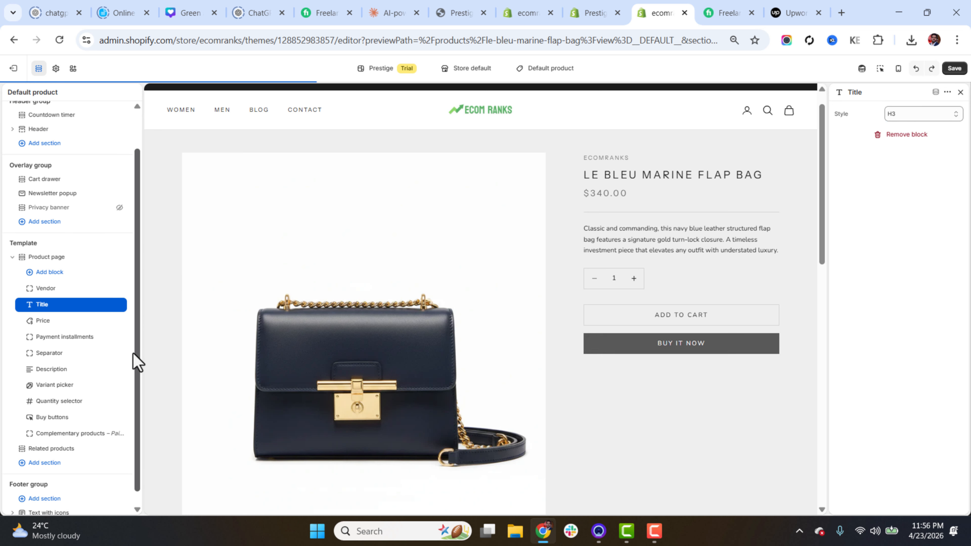
pyautogui.scroll(-2, 76, 325)
pyautogui.click(39, 301)
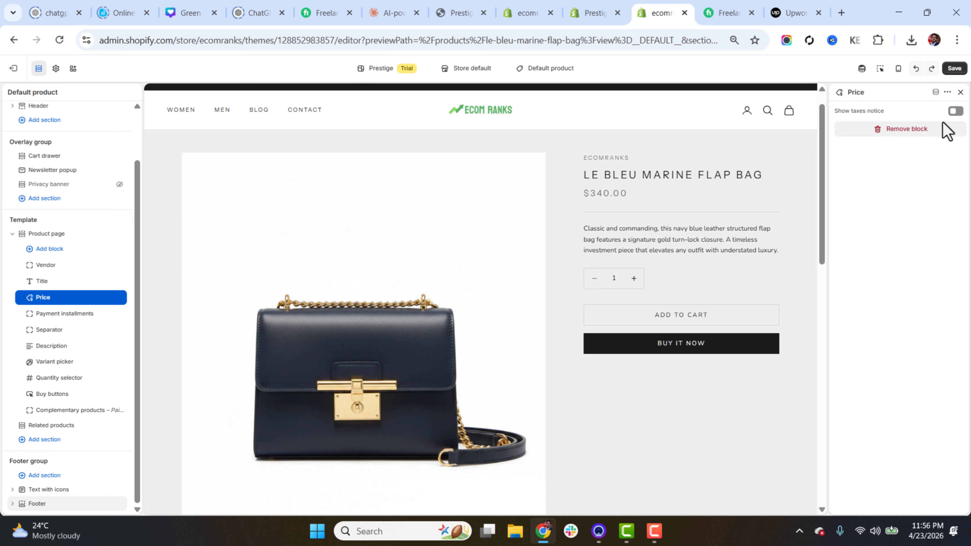
pyautogui.click(956, 112)
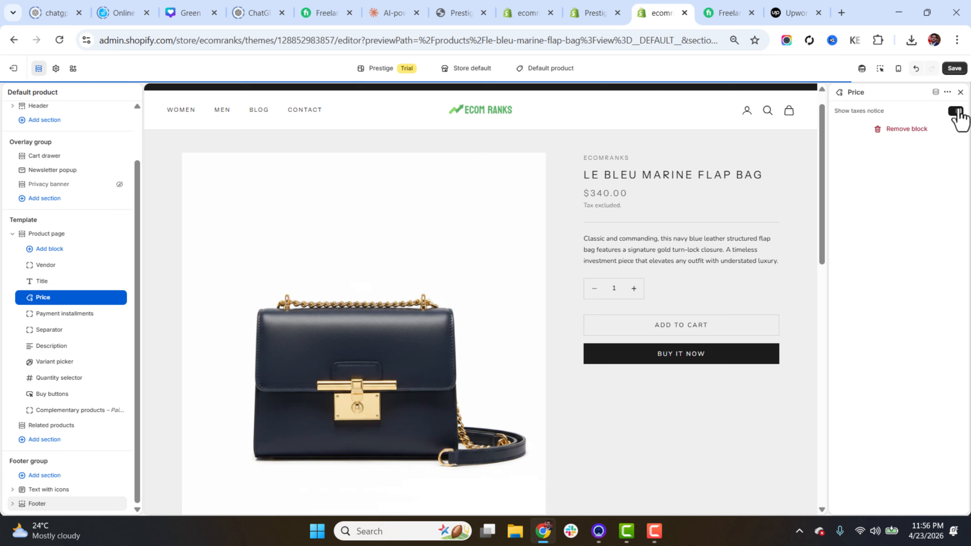
pyautogui.click(955, 111)
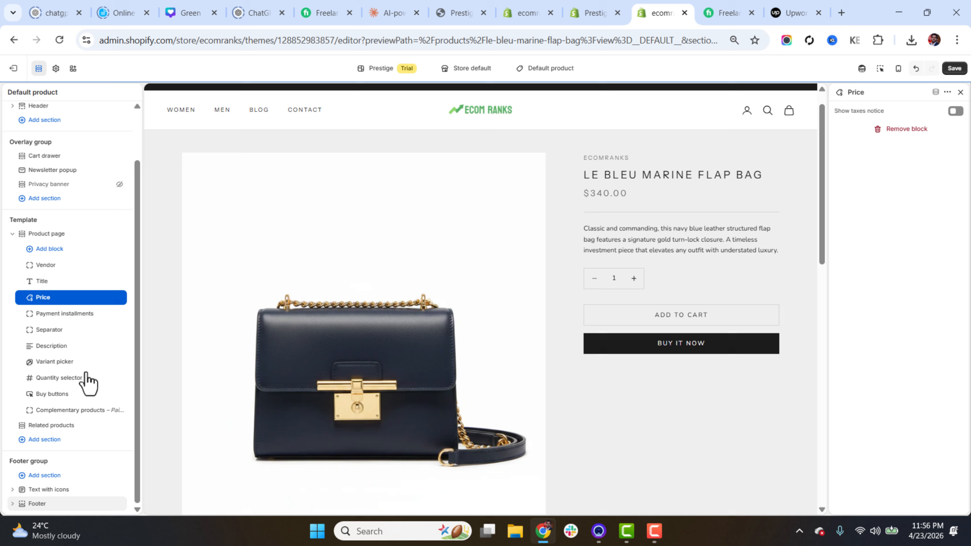
# Step: Open the Payment installments block, and check the General settings in the store admin
pyautogui.click(56, 314)
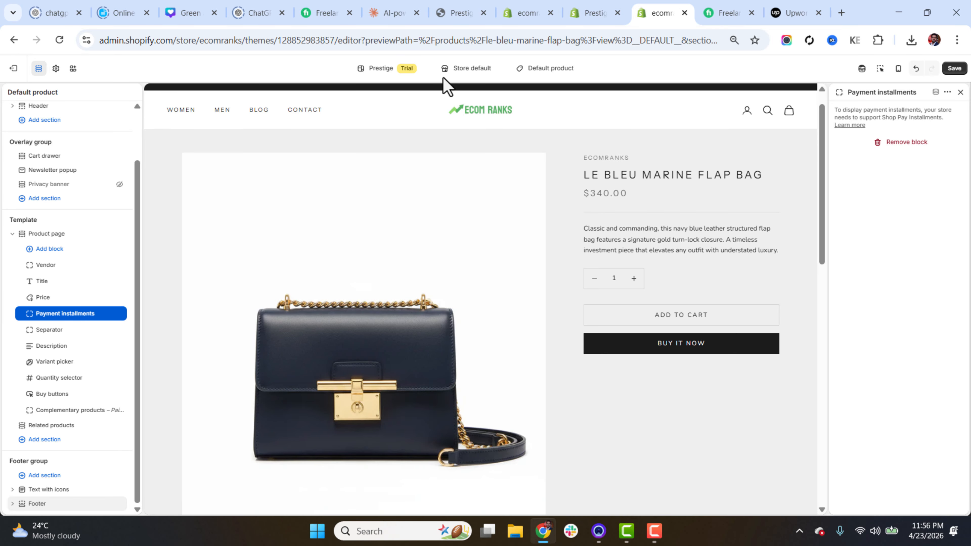
pyautogui.click(523, 13)
pyautogui.click(38, 505)
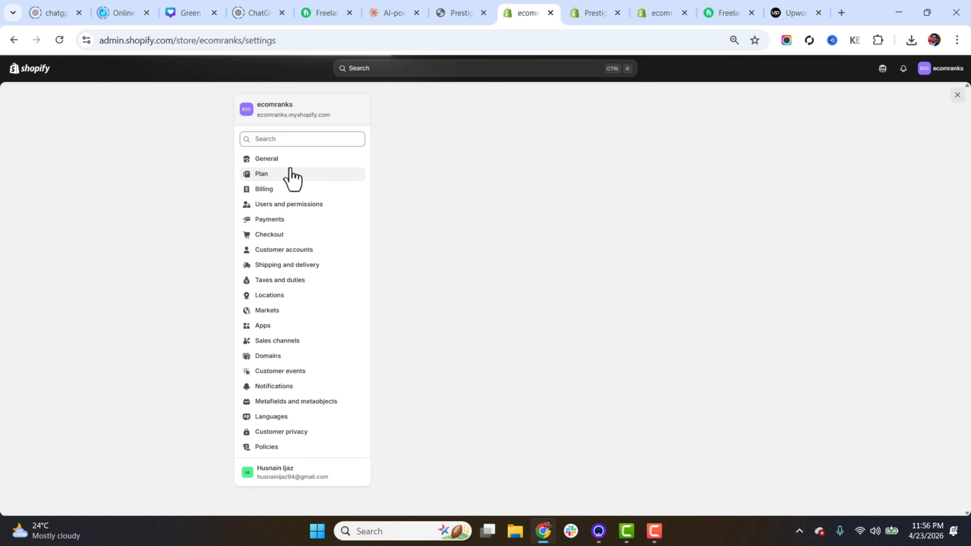
pyautogui.click(272, 159)
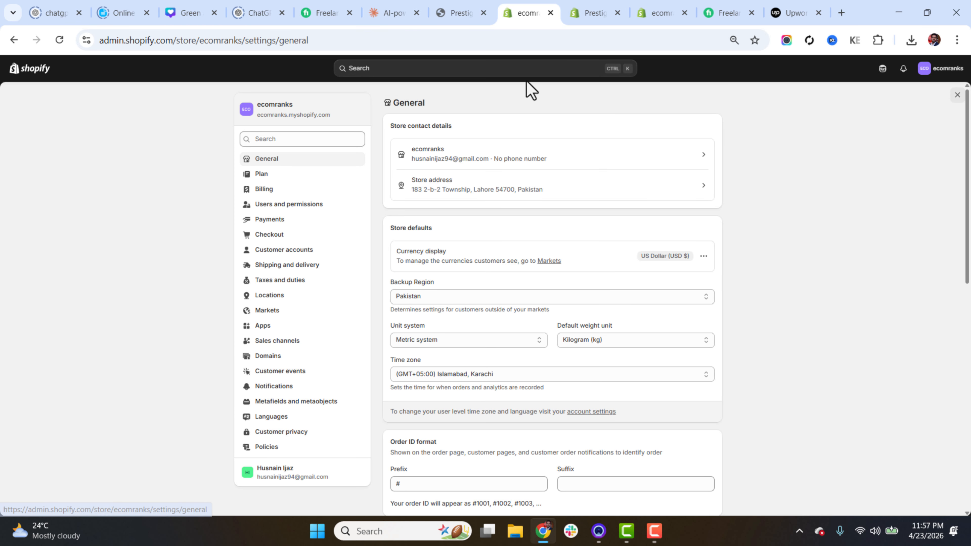
pyautogui.click(613, 3)
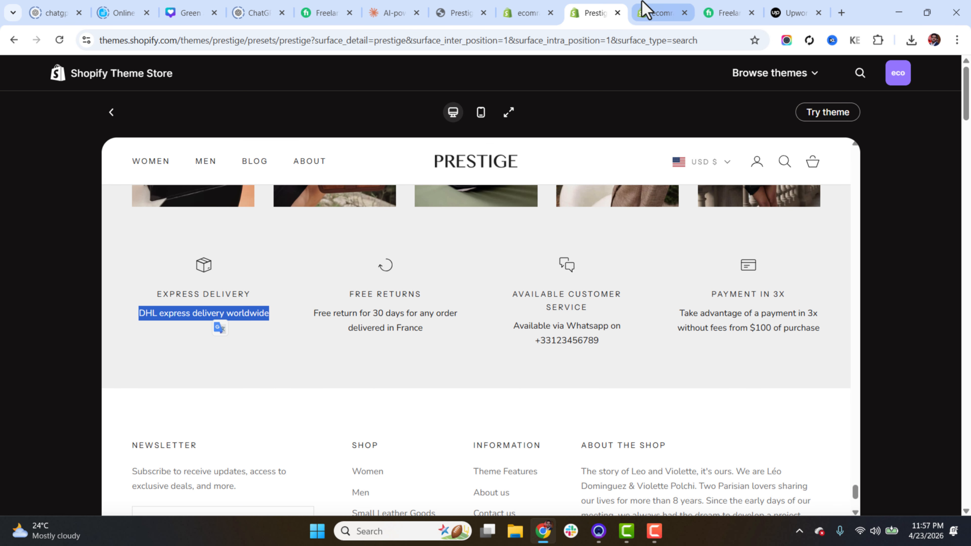
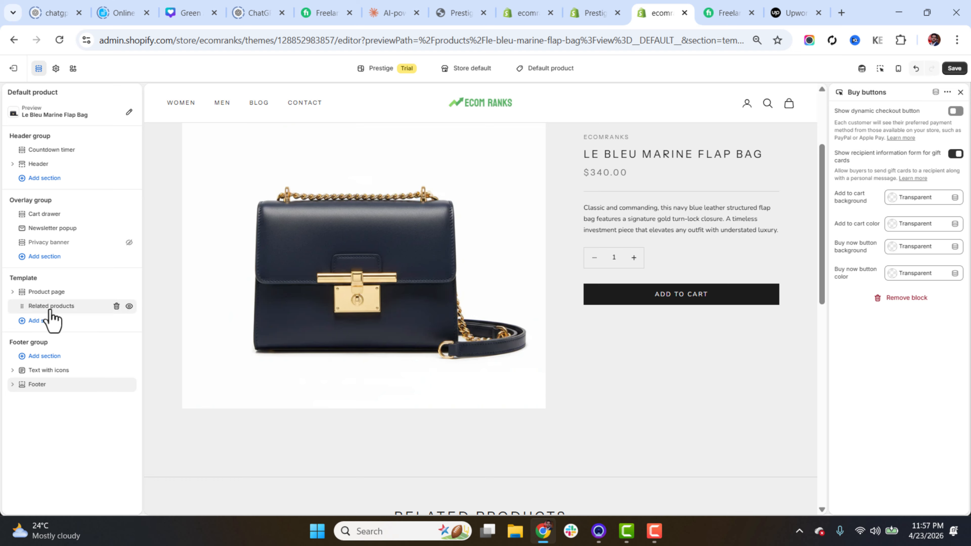
# Step: Turn off the border separating the Related products section and open its subheading for editing
pyautogui.click(51, 308)
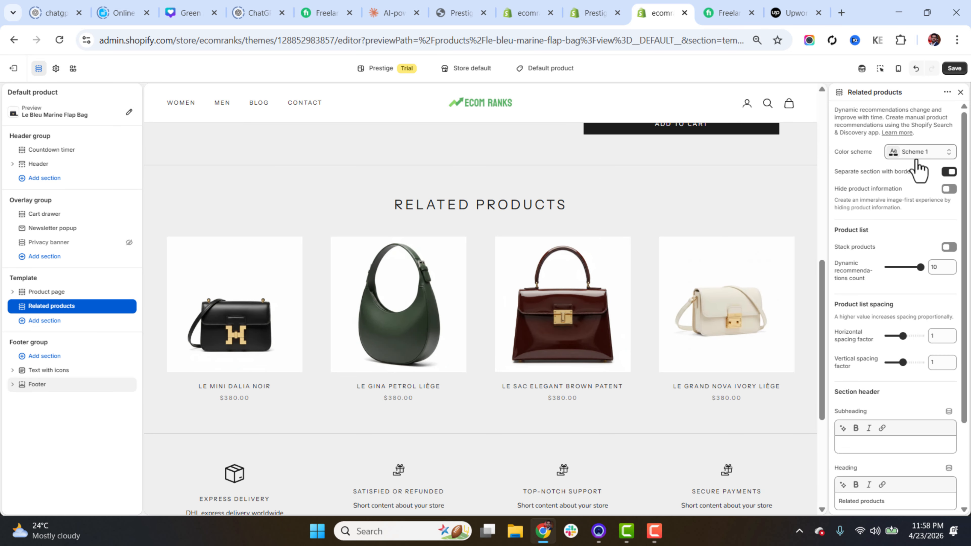
pyautogui.click(949, 172)
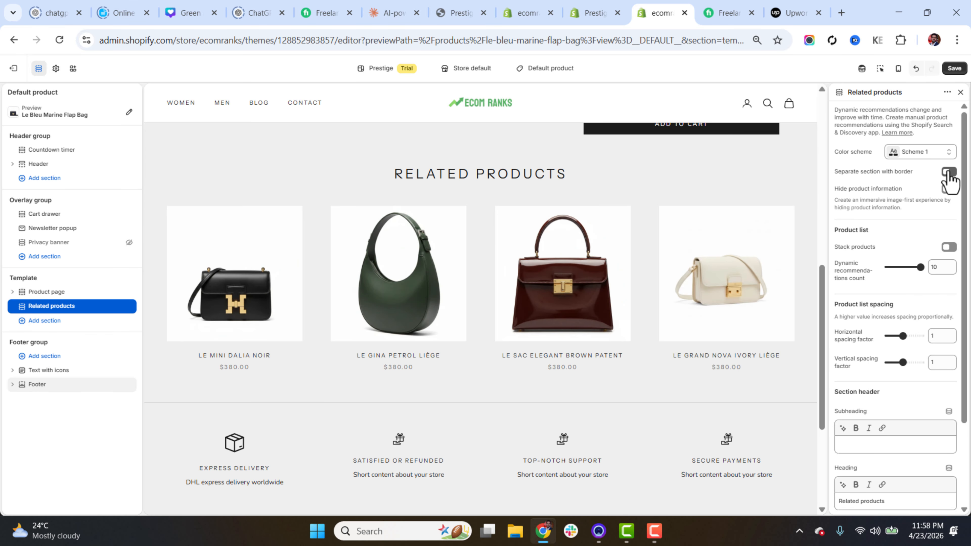
pyautogui.scroll(-3, 933, 230)
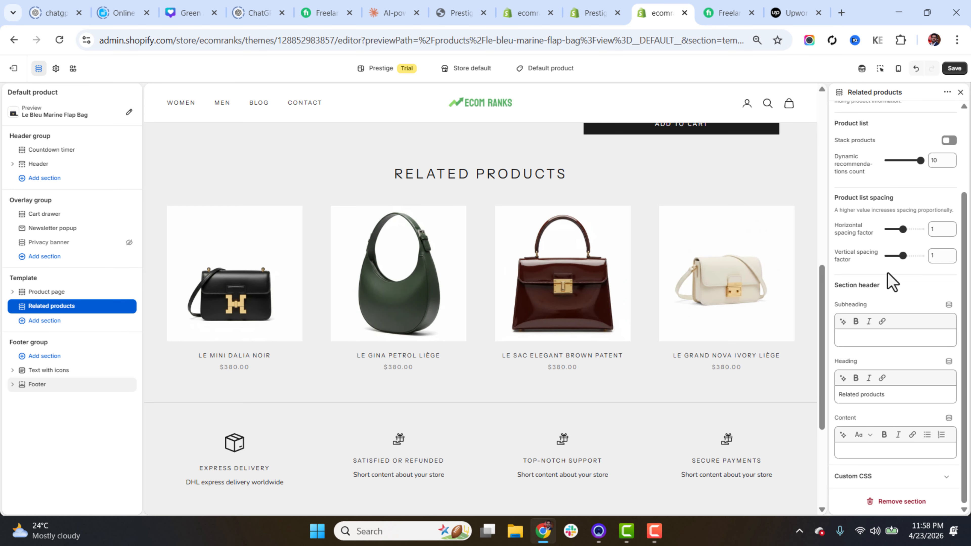
pyautogui.click(867, 396)
pyautogui.click(867, 339)
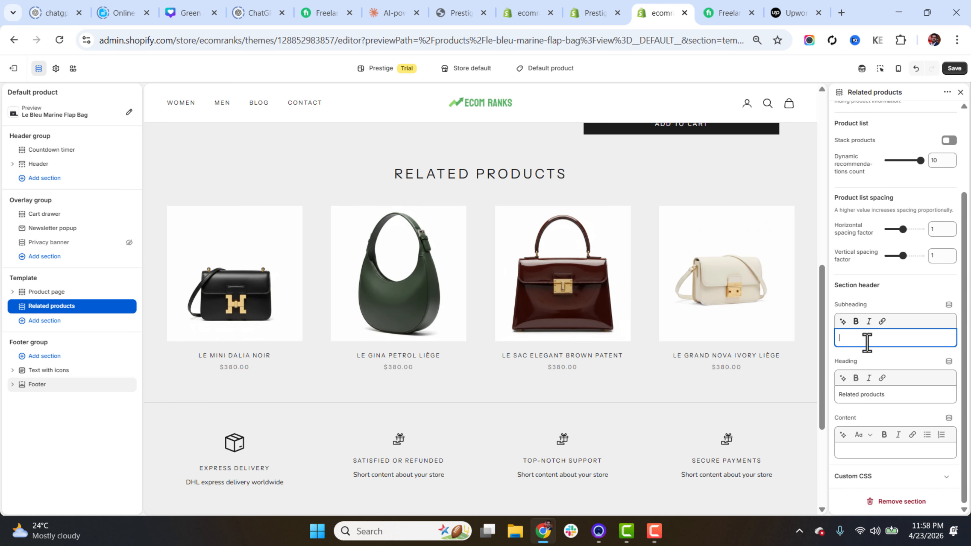
# Step: Switch the theme editor from the product template to the Default collection template
pyautogui.moveTo(823, 335); pyautogui.dragTo(826, 162)
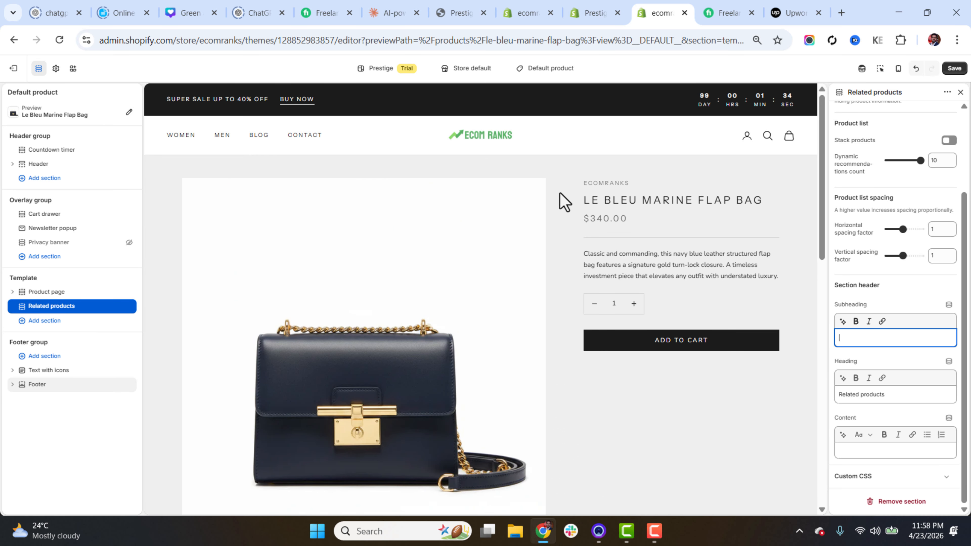
pyautogui.click(575, 71)
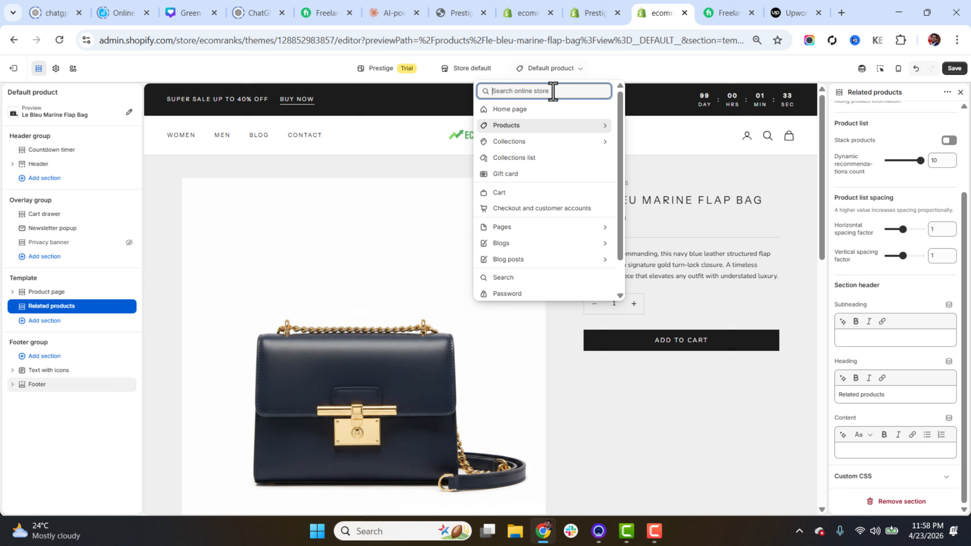
pyautogui.click(523, 144)
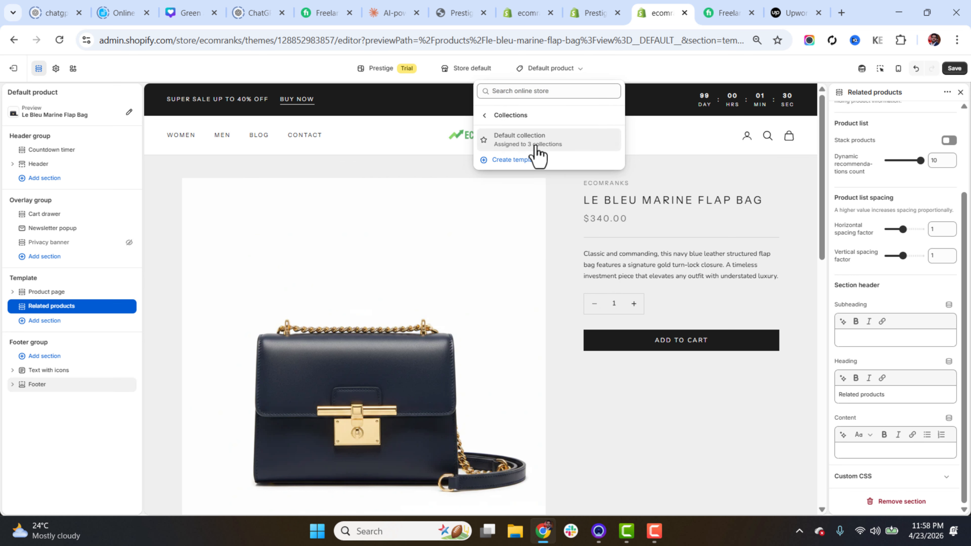
pyautogui.click(535, 146)
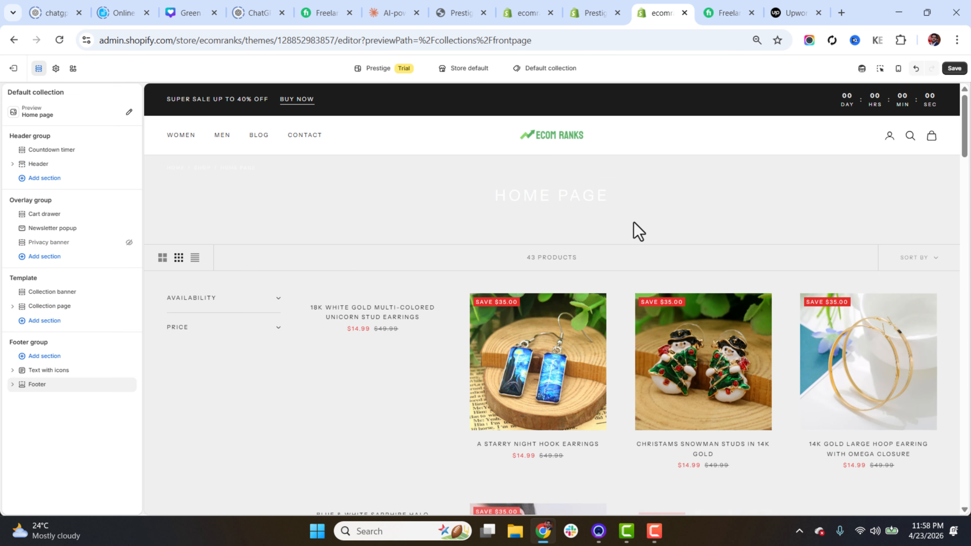
# Step: Open the Collection page section and turn off its Show filters option
pyautogui.moveTo(966, 121)
pyautogui.mouseDown()
pyautogui.moveTo(967, 154)
pyautogui.moveTo(969, 135)
pyautogui.mouseUp()
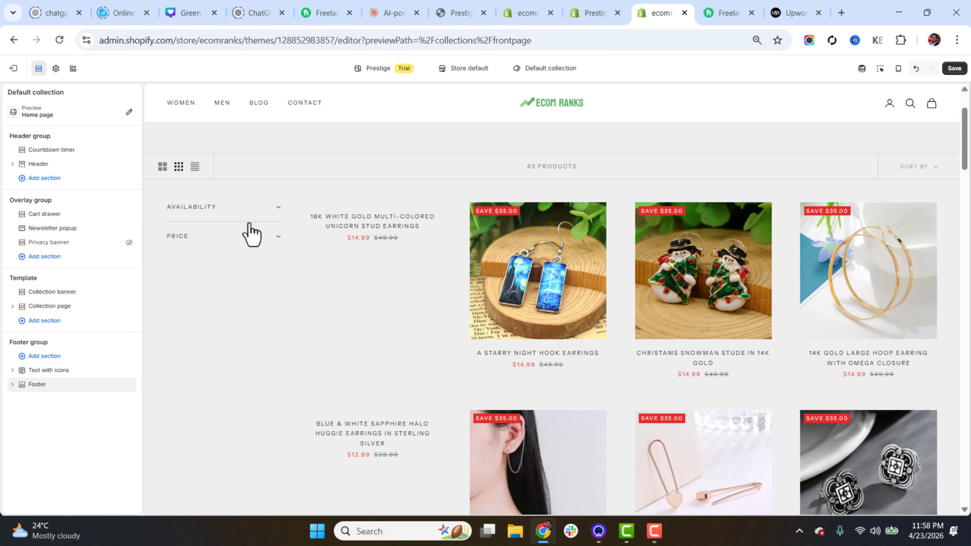
pyautogui.click(59, 306)
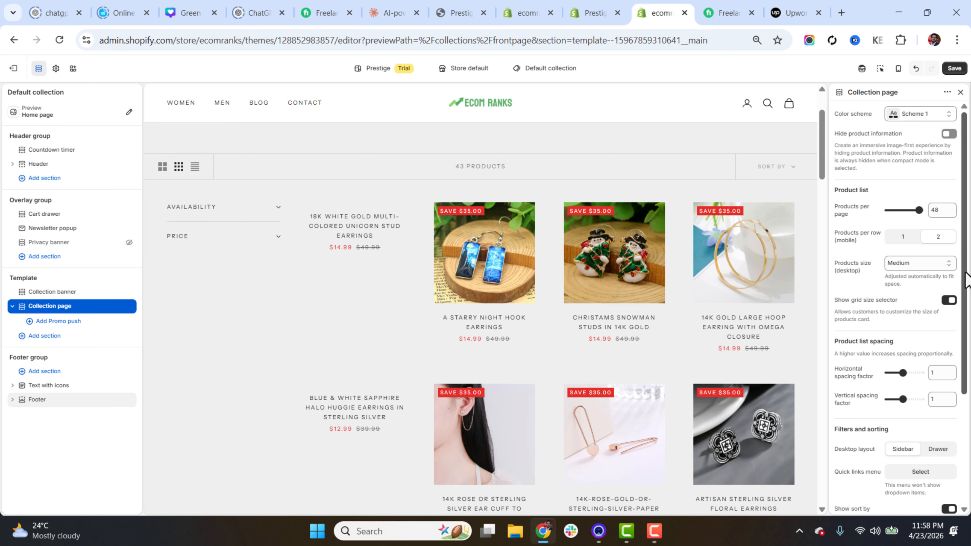
pyautogui.scroll(-4, 965, 275)
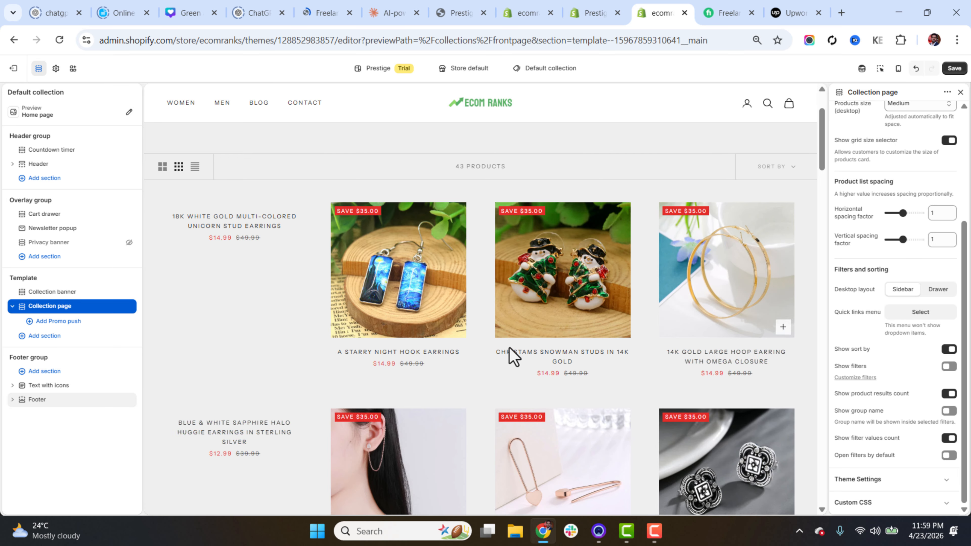
pyautogui.scroll(4, 894, 298)
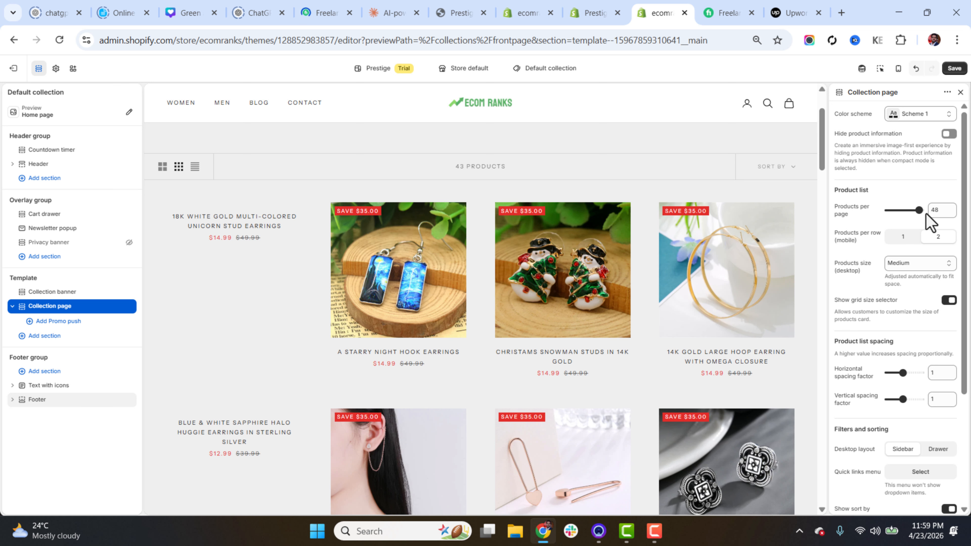
# Step: Set the Collection page section to 8 products per page and check the pagination in the preview
pyautogui.moveTo(919, 210); pyautogui.dragTo(886, 209)
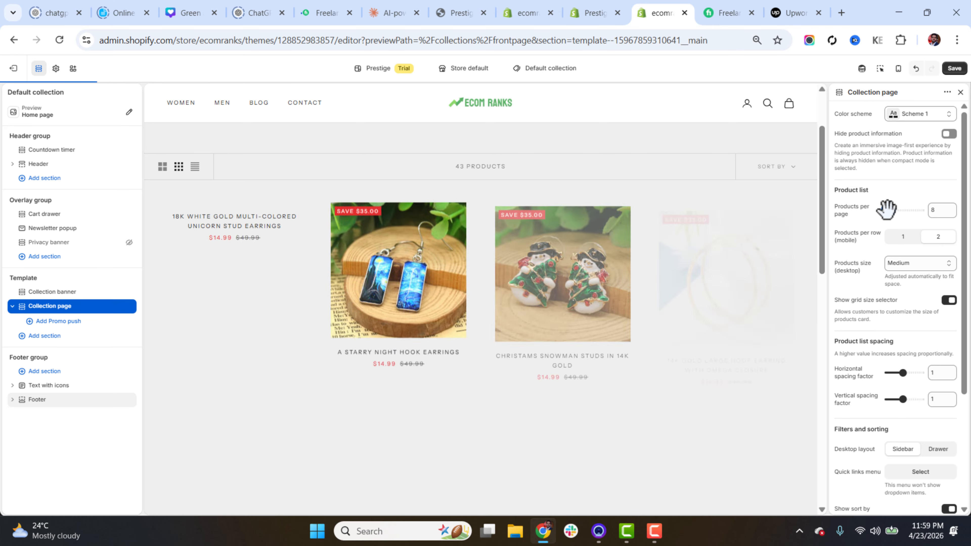
pyautogui.moveTo(822, 179); pyautogui.dragTo(815, 235)
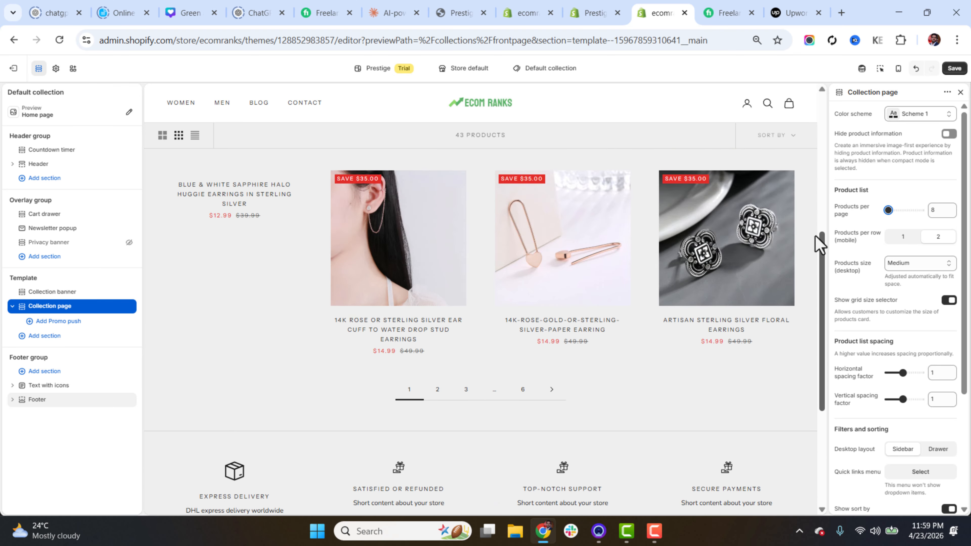
pyautogui.scroll(5, 813, 223)
pyautogui.scroll(-3, 813, 223)
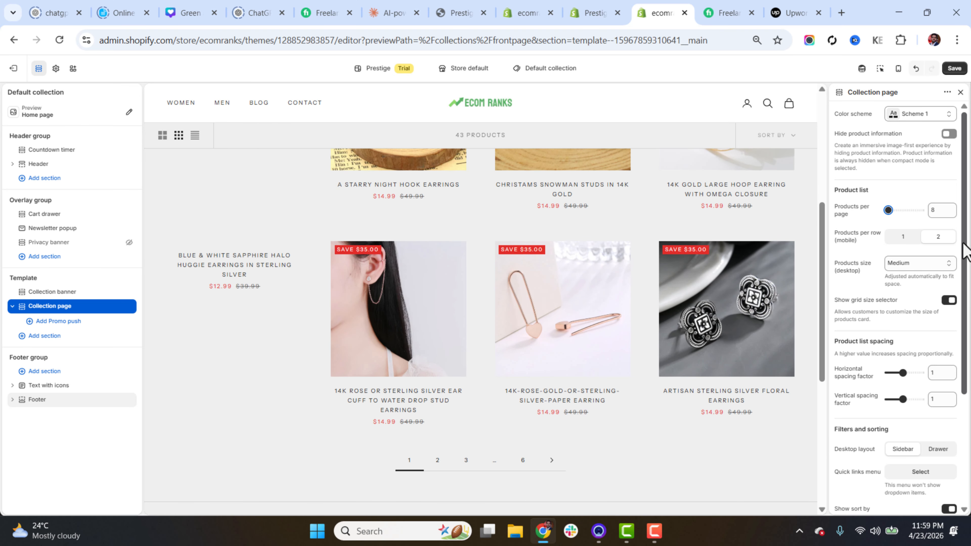
# Step: Turn off Show sort by and Show product results count for the Collection page section
pyautogui.scroll(-4, 964, 268)
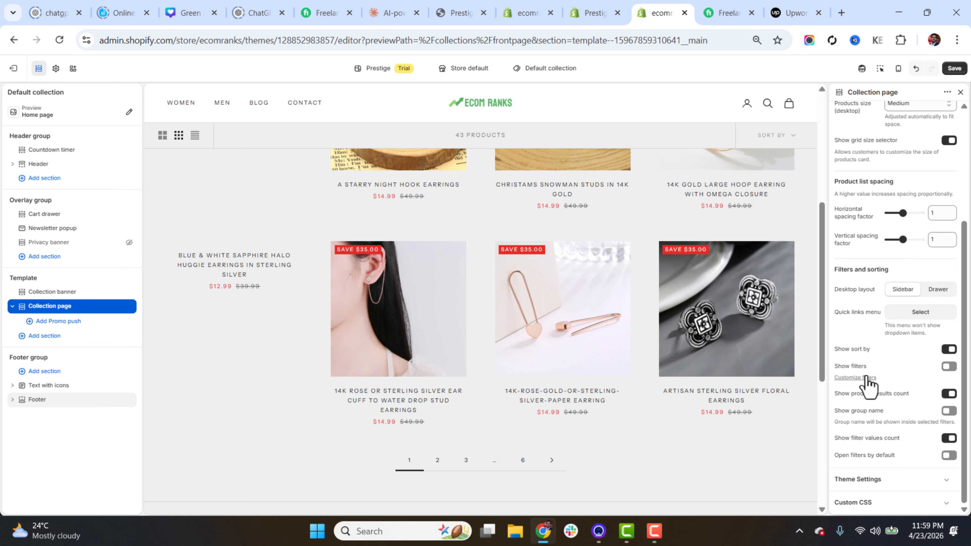
pyautogui.click(949, 349)
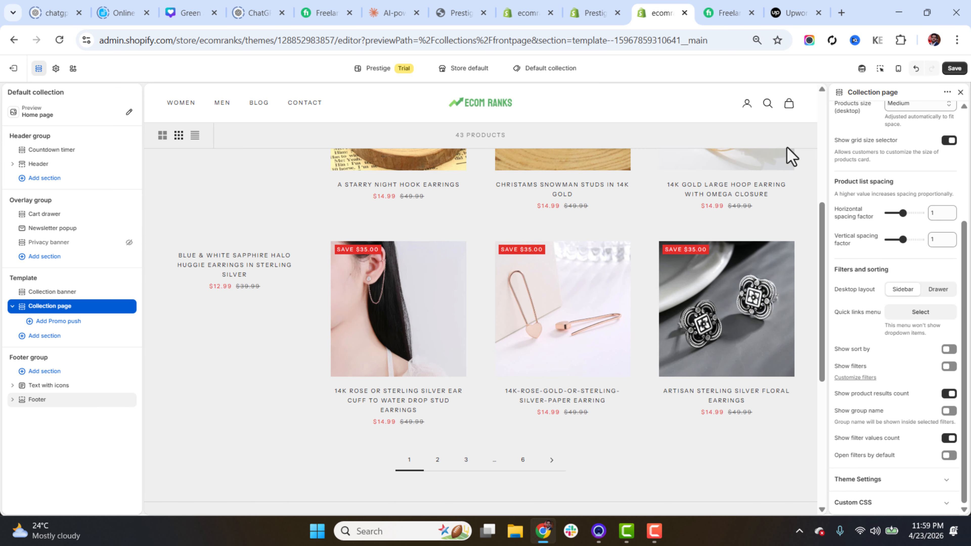
pyautogui.click(948, 394)
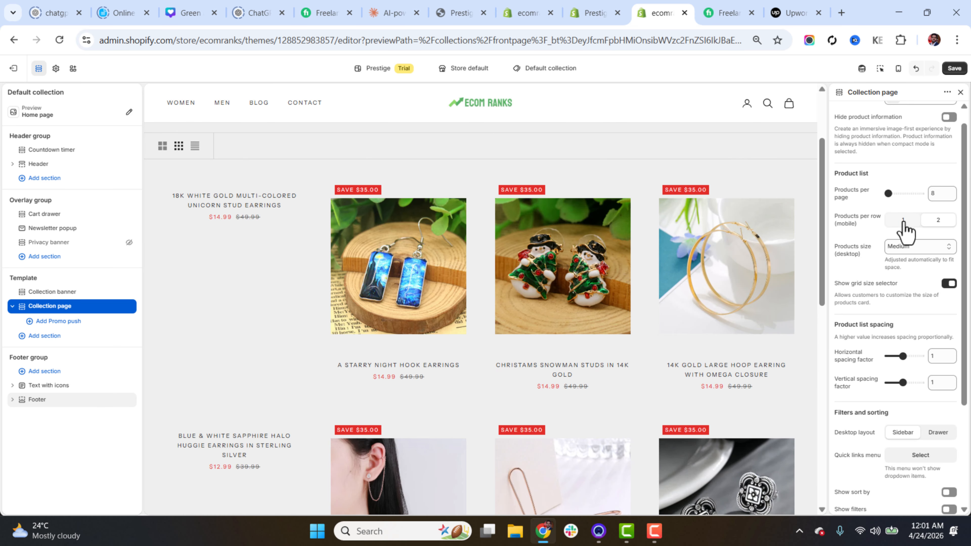
# Step: Set the collection's products per row on mobile to 1, checking it in the mobile preview before returning to desktop
pyautogui.click(899, 68)
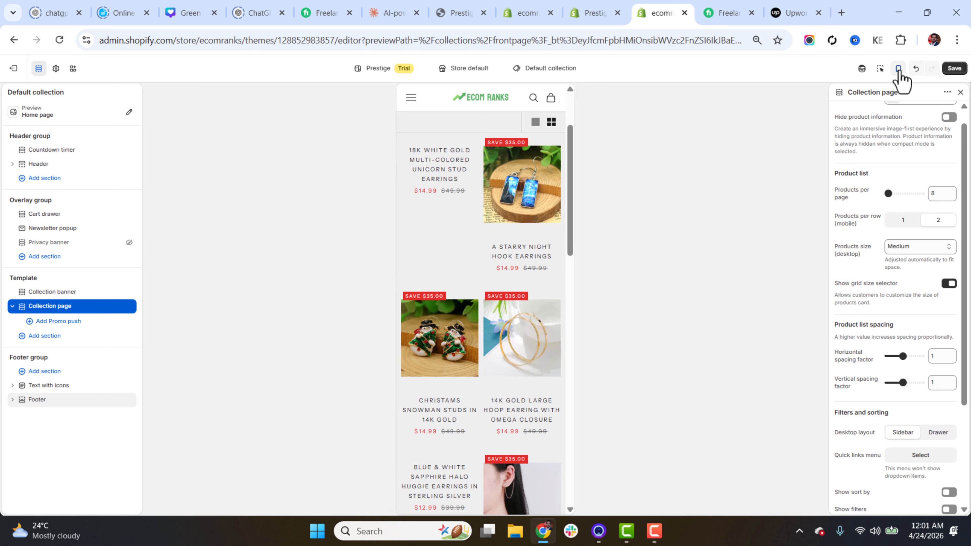
pyautogui.click(903, 224)
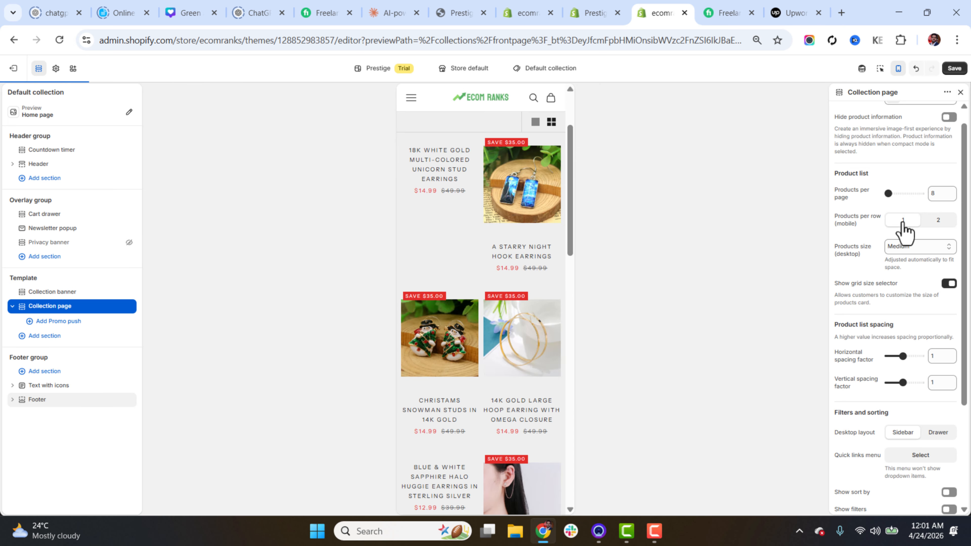
pyautogui.moveTo(572, 120)
pyautogui.mouseDown()
pyautogui.moveTo(572, 239)
pyautogui.moveTo(572, 134)
pyautogui.mouseUp()
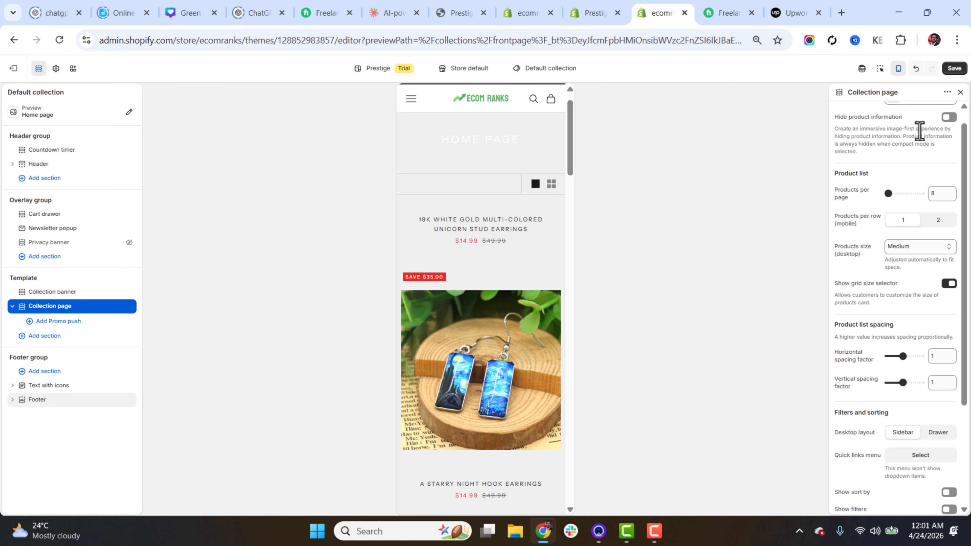
pyautogui.click(898, 69)
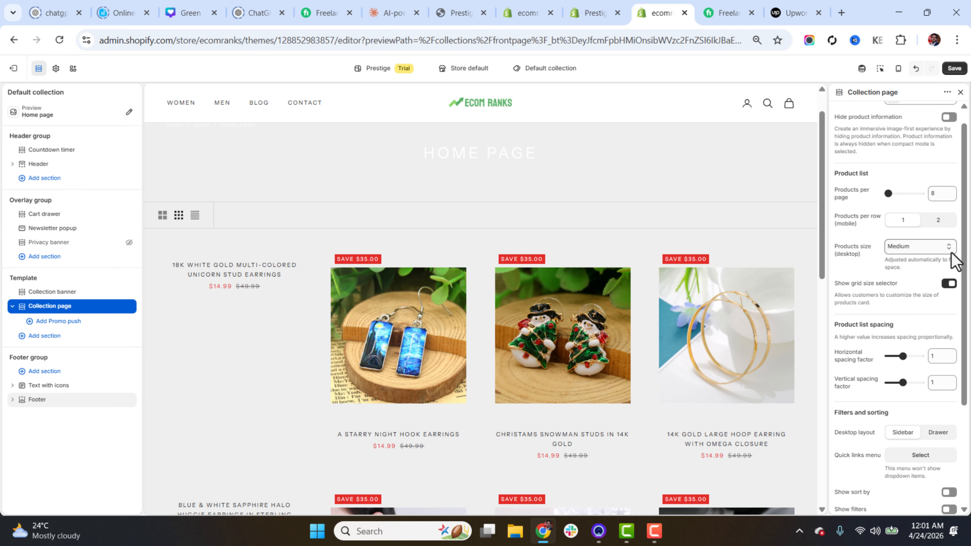
# Step: Try the grid sizes in the collection preview and turn off Show grid size selector
pyautogui.scroll(-3, 952, 256)
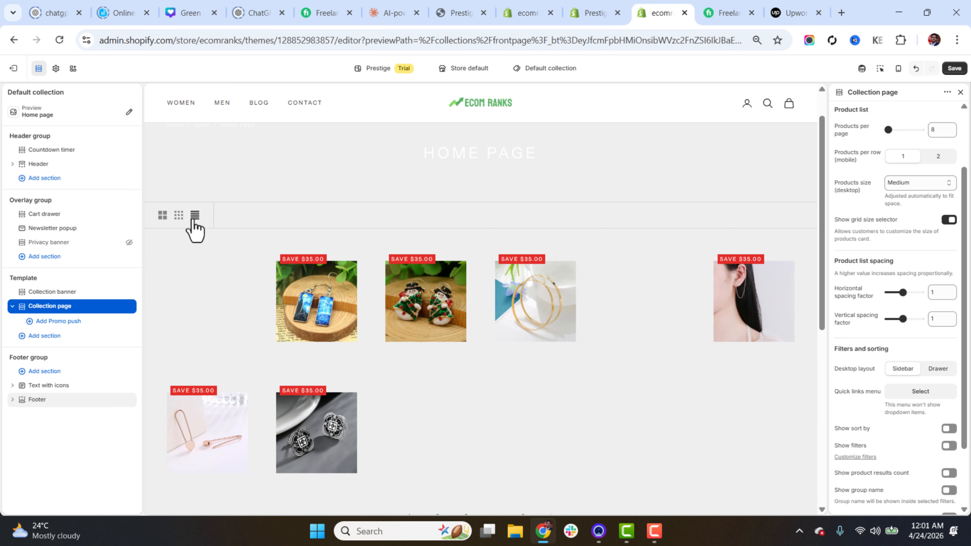
pyautogui.click(162, 216)
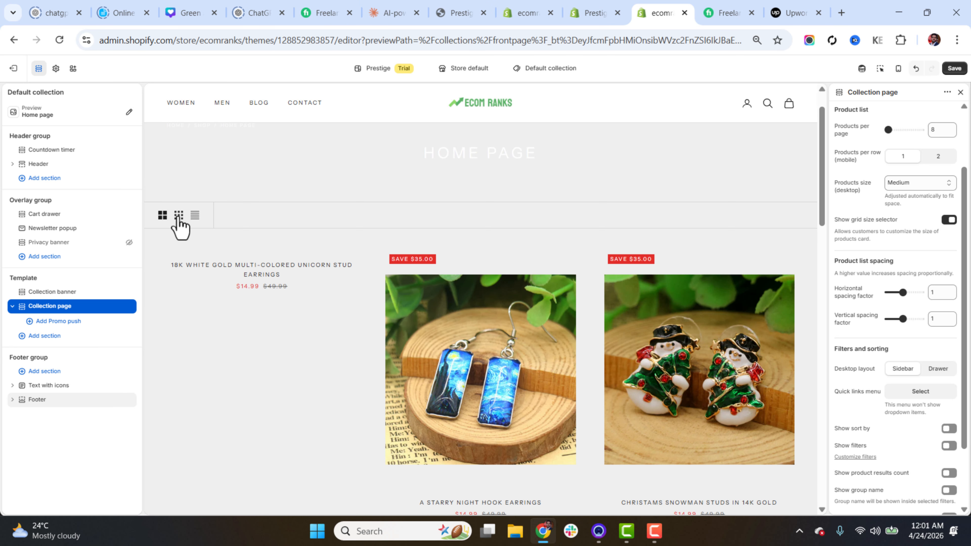
pyautogui.click(178, 216)
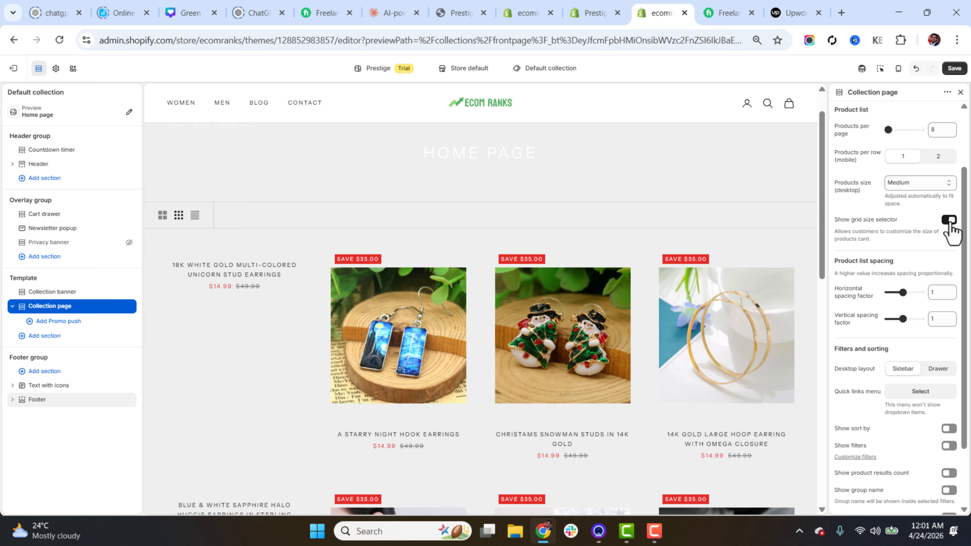
pyautogui.click(949, 220)
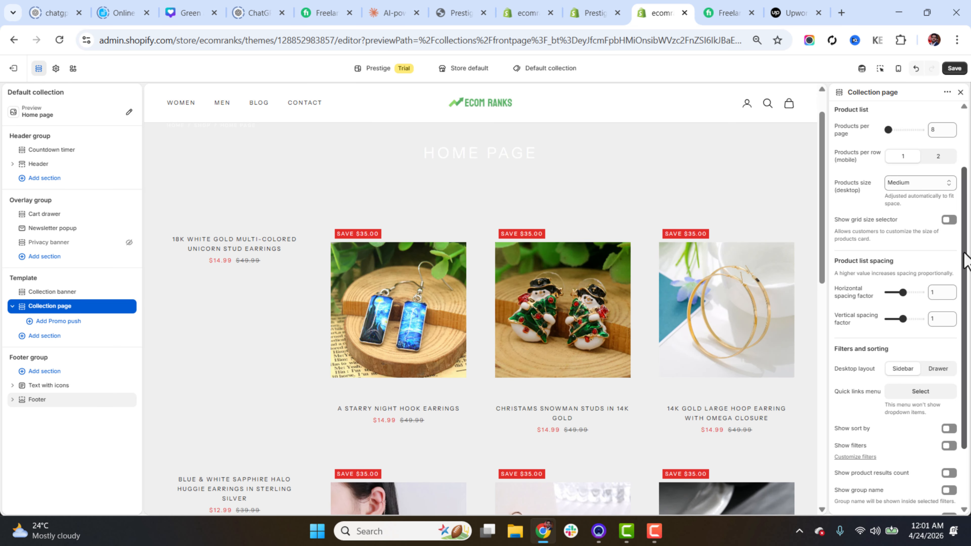
# Step: Expand the Theme Settings of the Collection page section and review the product card options against the collection preview
pyautogui.scroll(-3, 966, 260)
pyautogui.moveTo(822, 268); pyautogui.dragTo(823, 406)
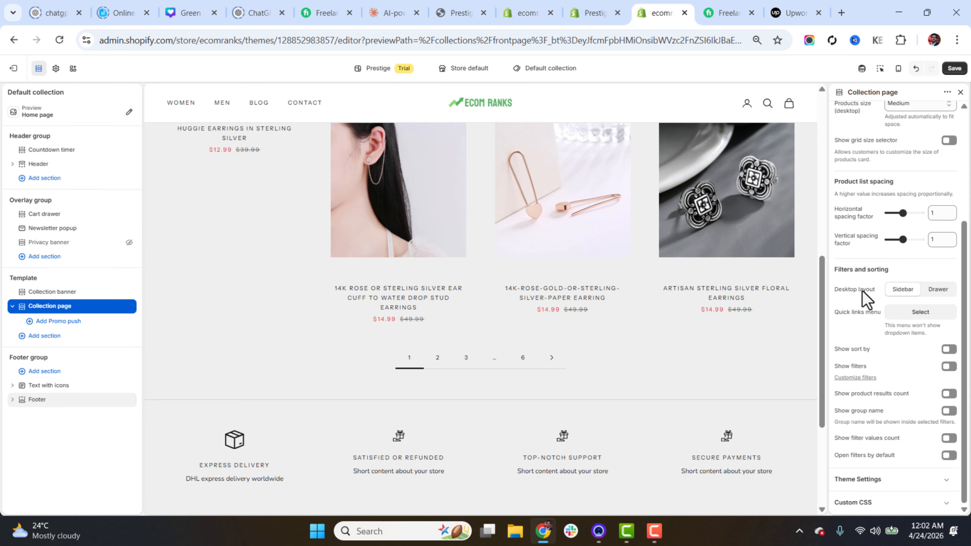
pyautogui.click(906, 484)
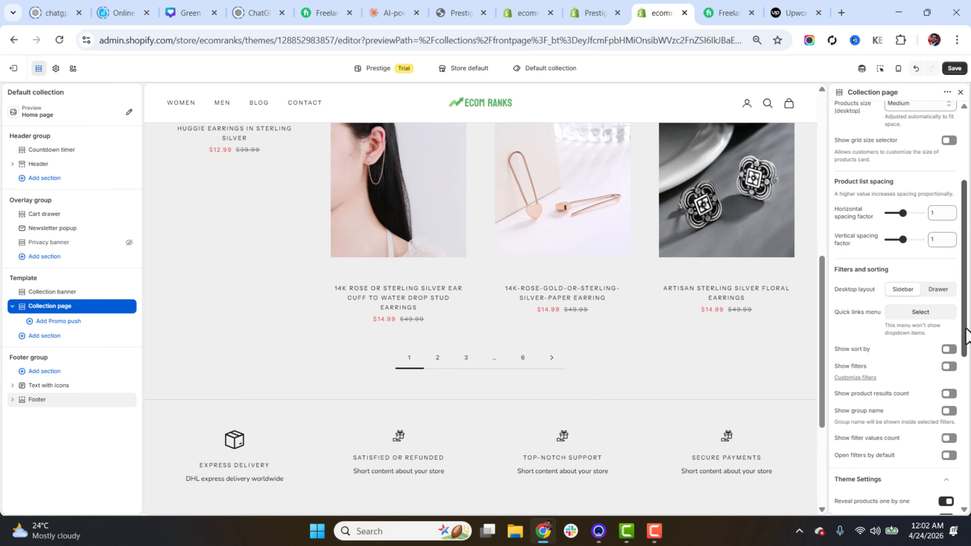
pyautogui.scroll(-6, 951, 444)
pyautogui.moveTo(969, 429); pyautogui.dragTo(970, 456)
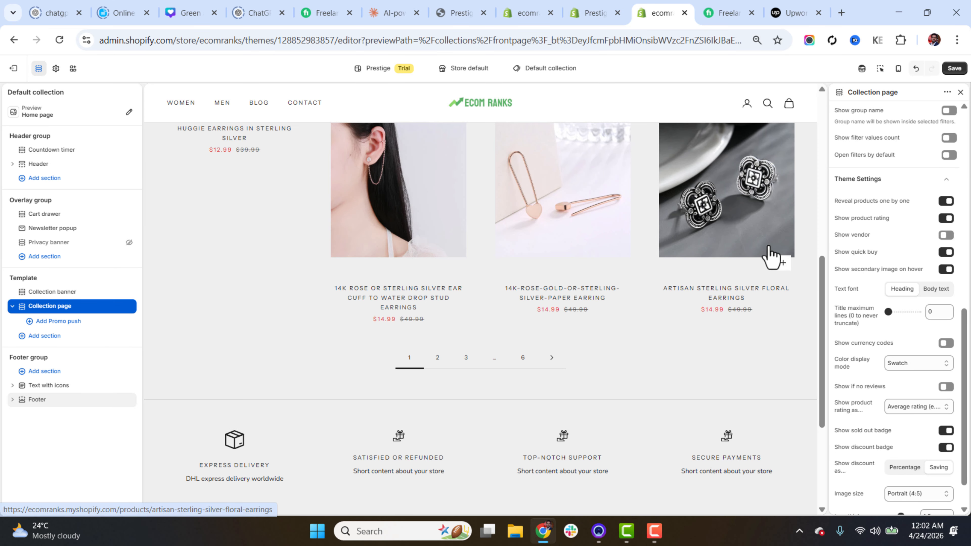
pyautogui.moveTo(820, 289); pyautogui.dragTo(822, 170)
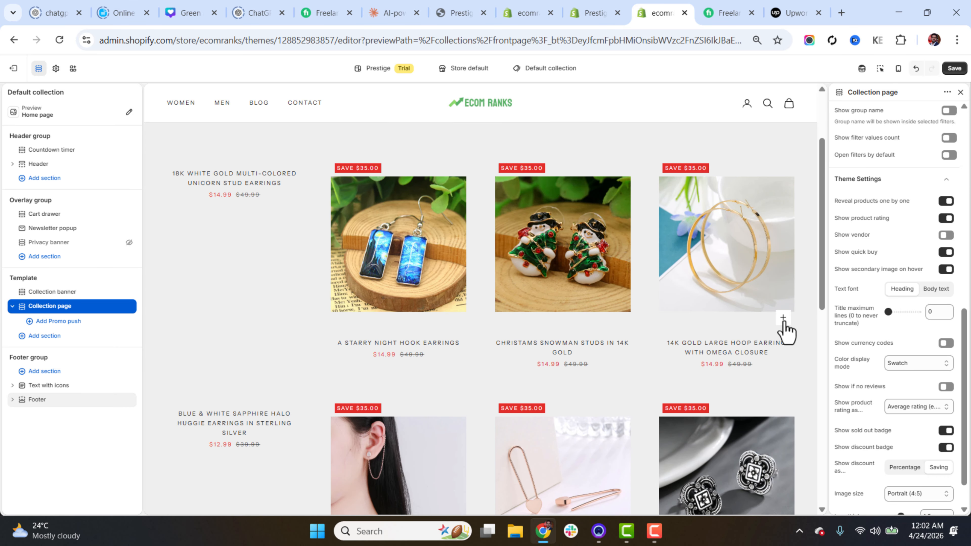
pyautogui.scroll(-2, 969, 456)
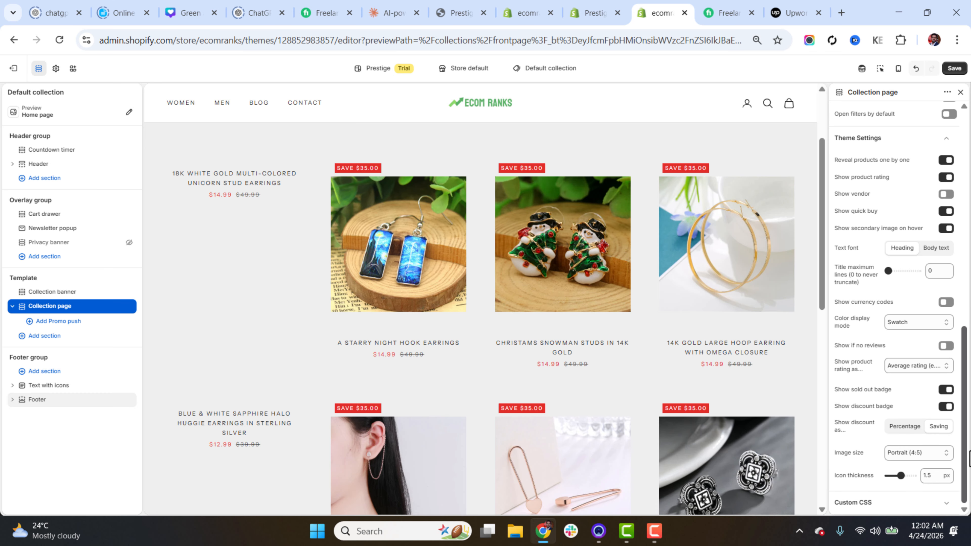
# Step: Try turning off Show quick buy for the product cards and turn it back on
pyautogui.scroll(1, 969, 428)
pyautogui.click(947, 230)
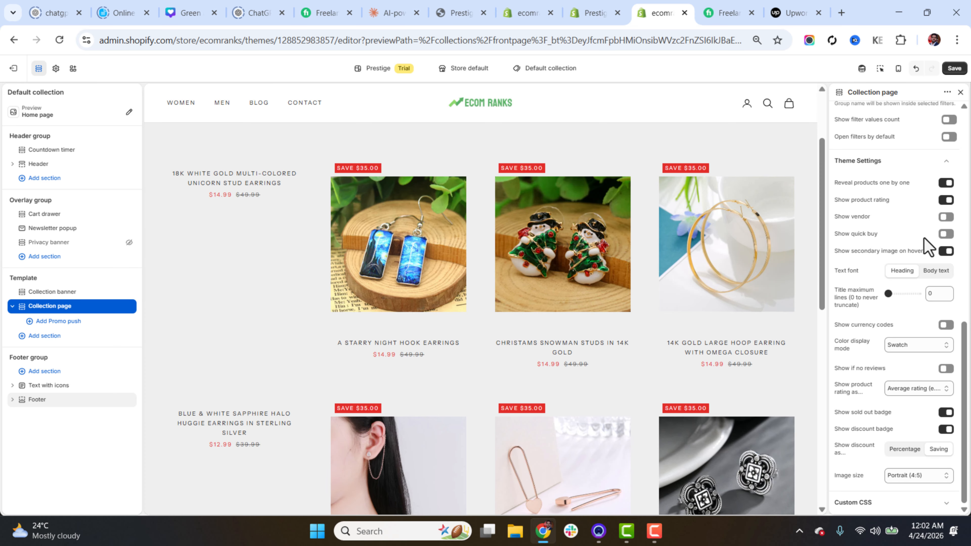
pyautogui.click(946, 234)
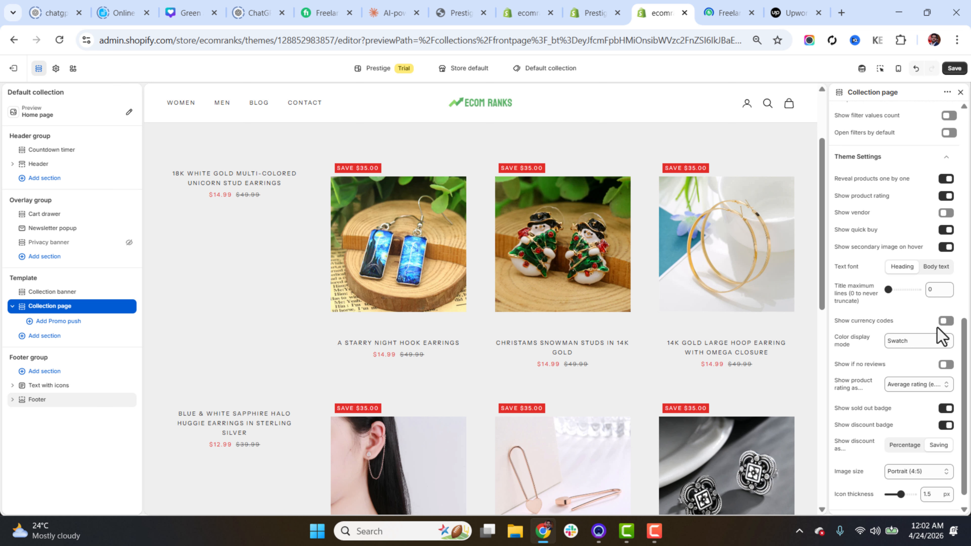
# Step: Set the product card image size to Tall (2:3) - fill card and check the product images in the collection preview
pyautogui.moveTo(968, 332); pyautogui.dragTo(969, 356)
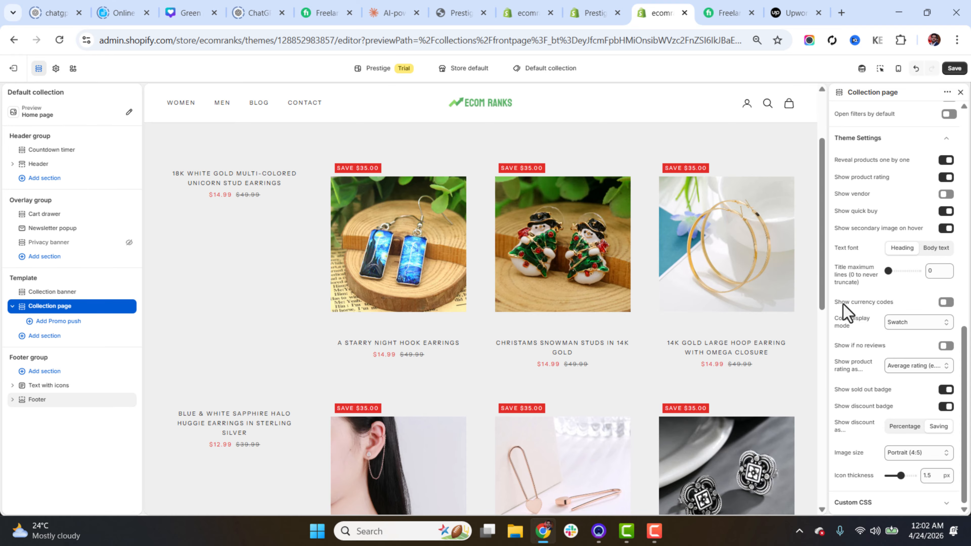
pyautogui.scroll(-5, 830, 329)
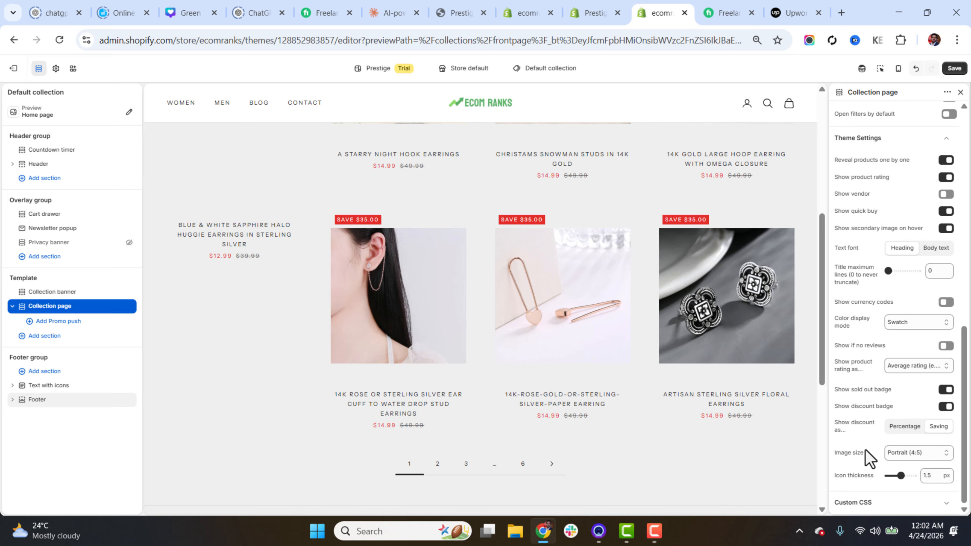
pyautogui.moveTo(867, 454); pyautogui.dragTo(840, 452)
pyautogui.click(914, 454)
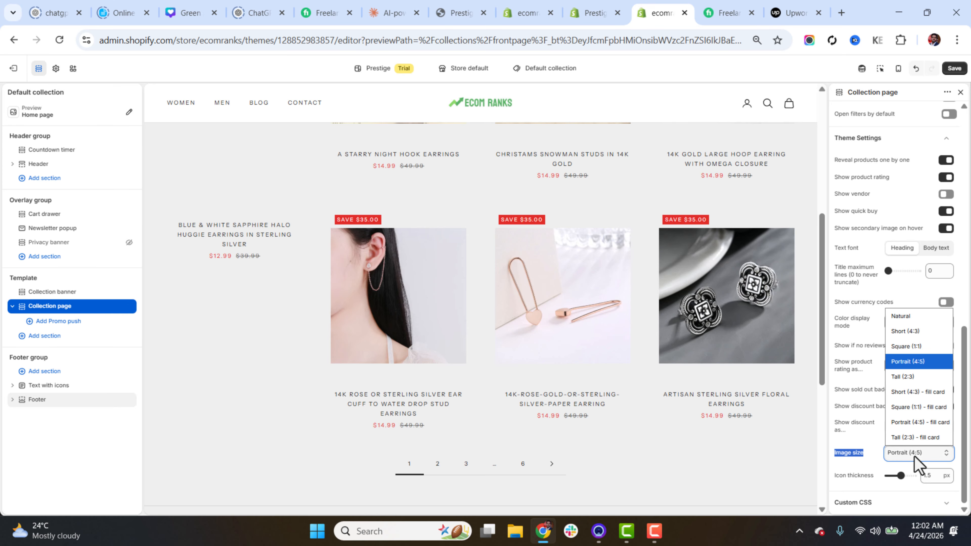
pyautogui.click(920, 441)
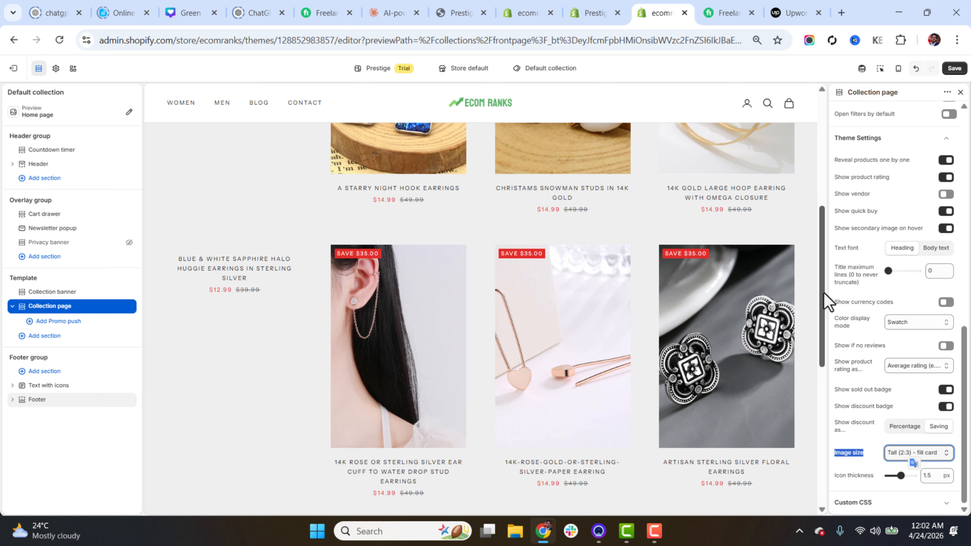
pyautogui.moveTo(824, 246); pyautogui.dragTo(829, 191)
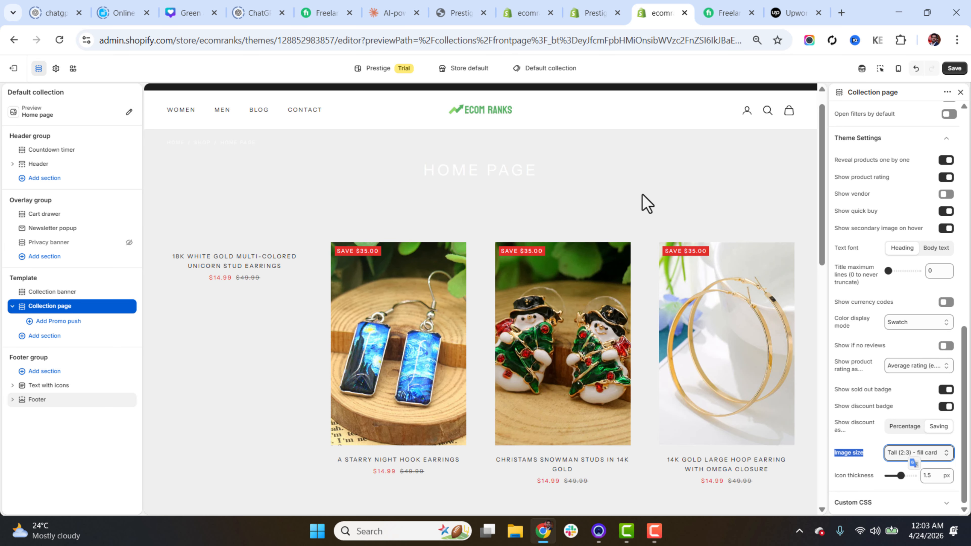
# Step: Open the template list to choose another store page for editing
pyautogui.click(577, 69)
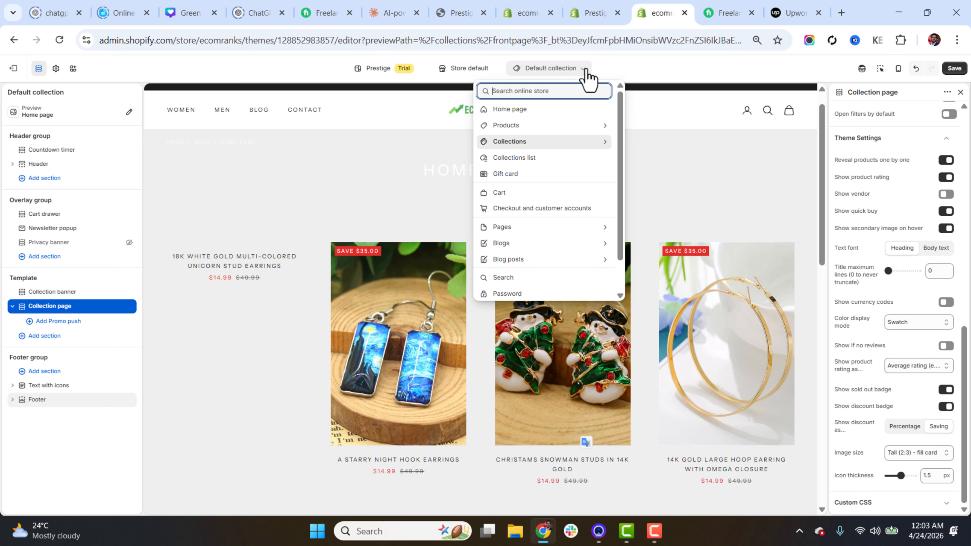